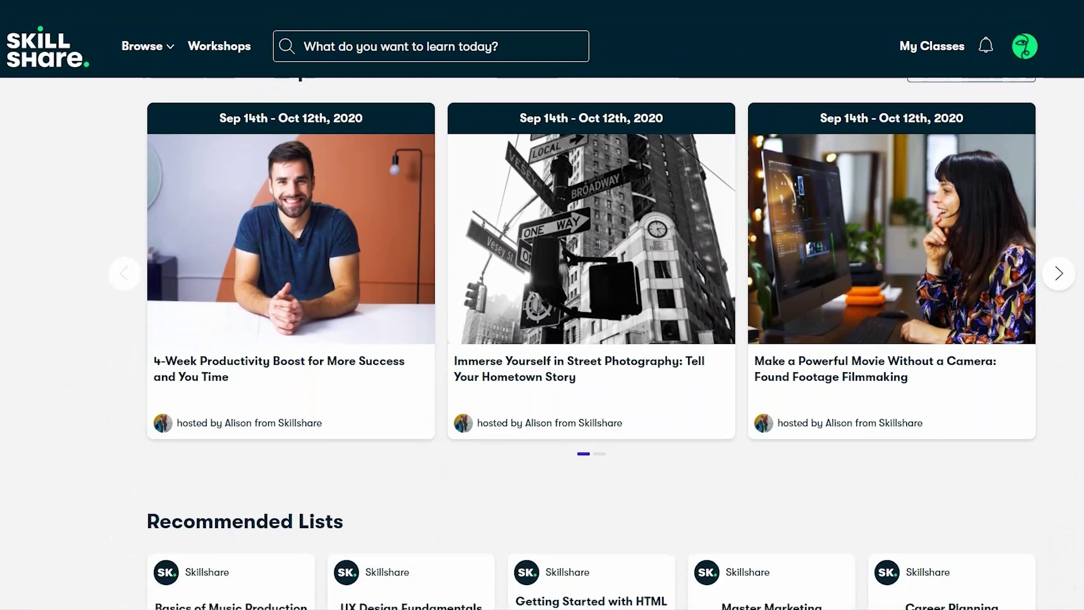
{"action": "scroll", "coordinate": [591, 339], "scroll_direction": "down", "scroll_amount": 1}
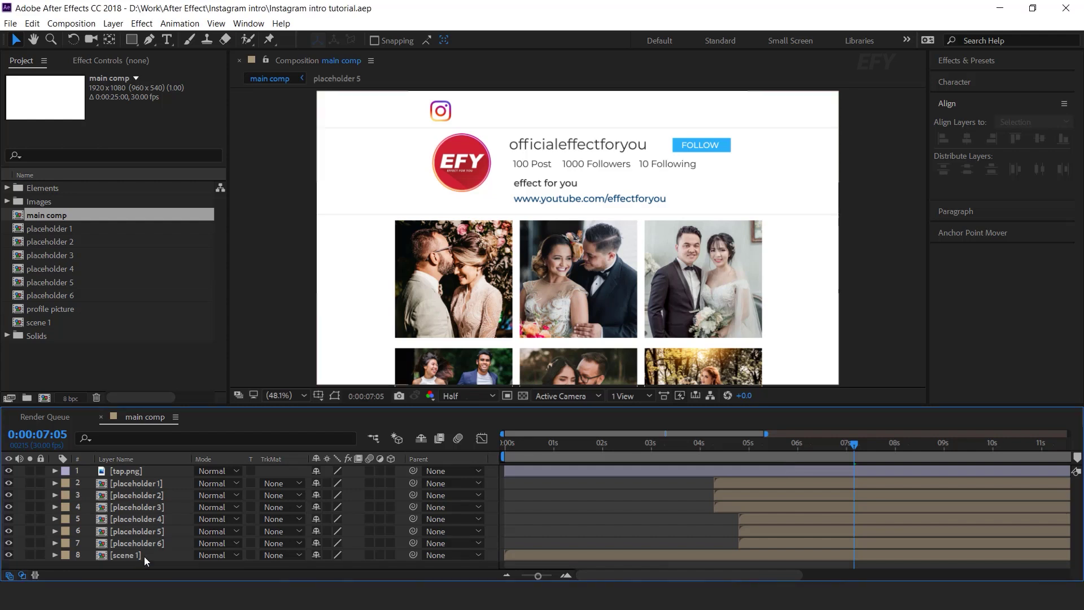
Rename the scene 1 composition in the project to "insta profile"
{"action": "left_click", "coordinate": [126, 556]}
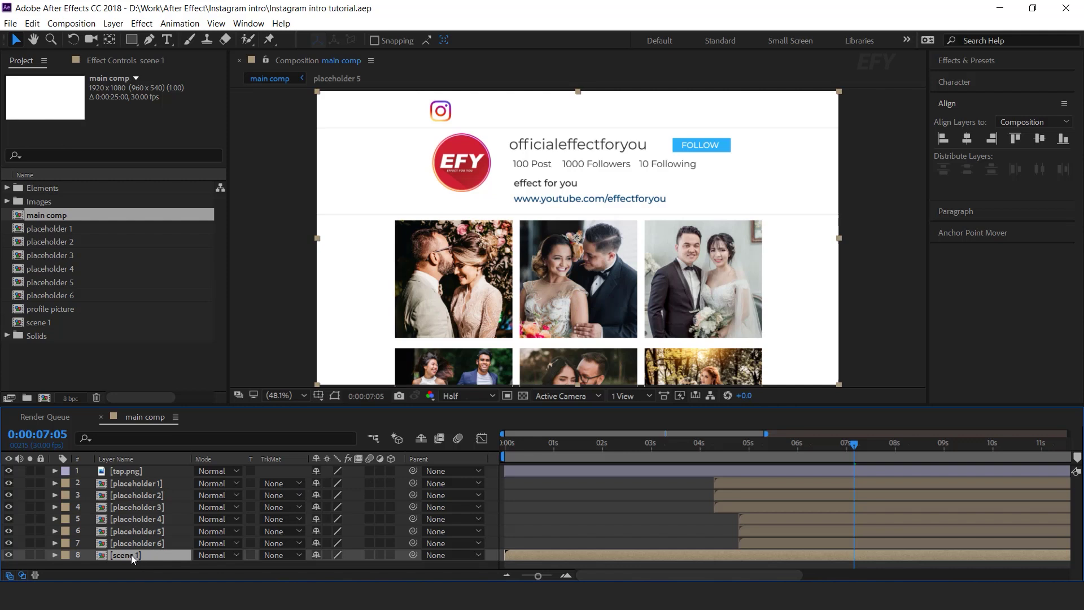
{"action": "left_click", "coordinate": [51, 322]}
{"action": "key", "text": "Return"}
{"action": "type", "text": "insta profile"}
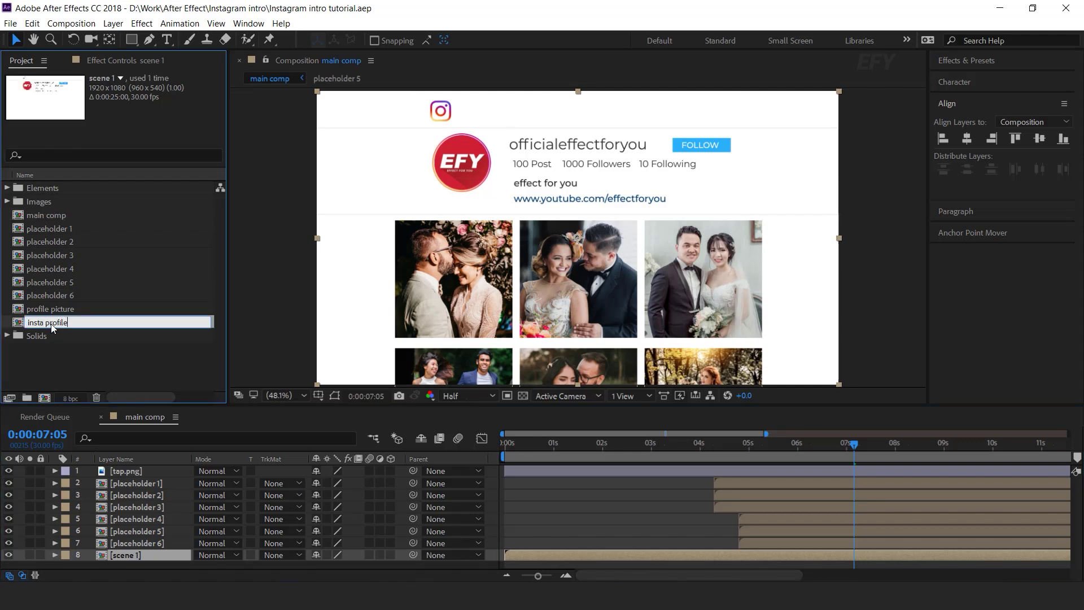
{"action": "left_click", "coordinate": [590, 523]}
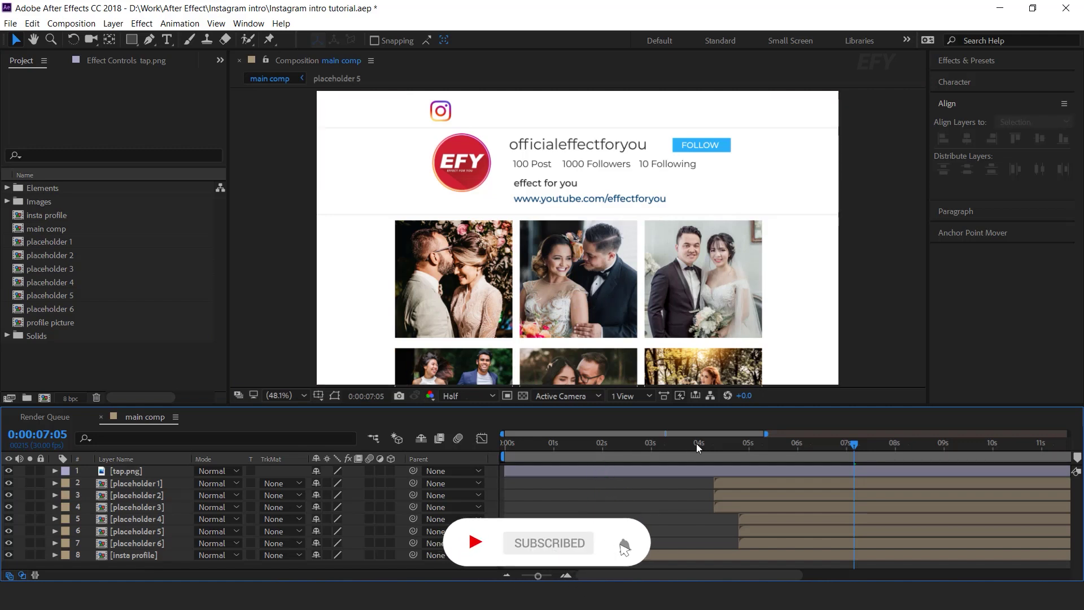
Pre-compose all eight layers of the main comp into a new composition named "scene 1", moving all attributes into it
{"action": "left_click", "coordinate": [141, 553]}
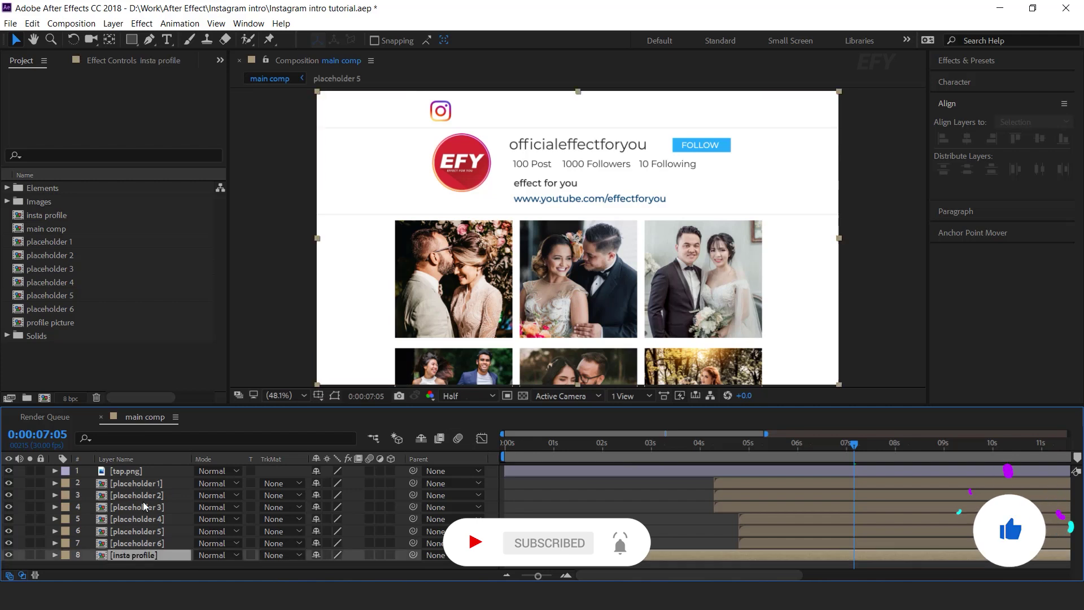
{"action": "left_click", "coordinate": [145, 473], "text": "shift"}
{"action": "right_click", "coordinate": [144, 473]}
{"action": "left_click", "coordinate": [205, 472]}
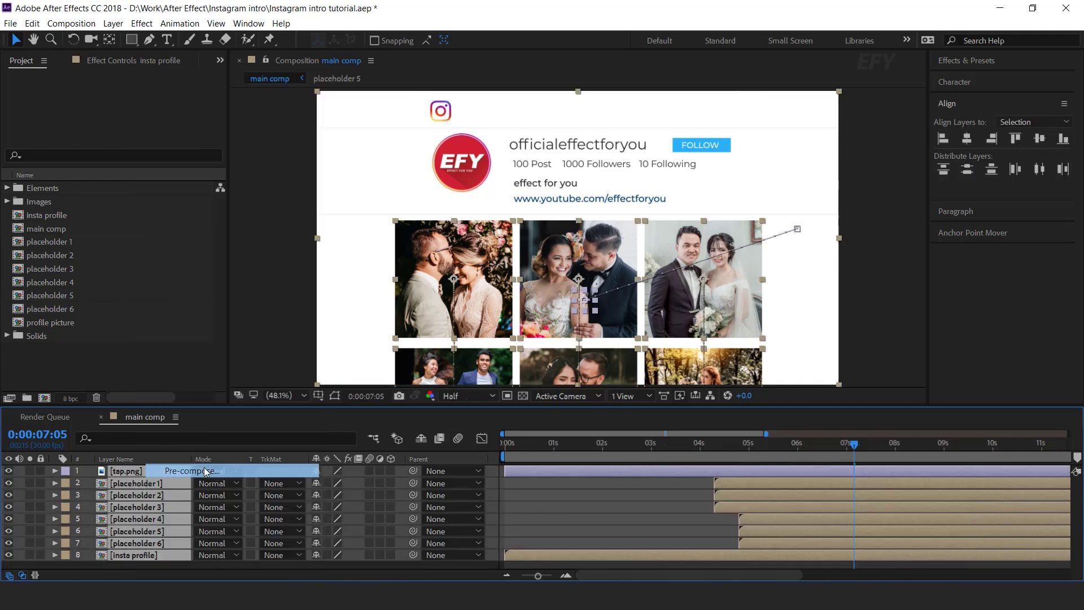
{"action": "type", "text": "scene 1"}
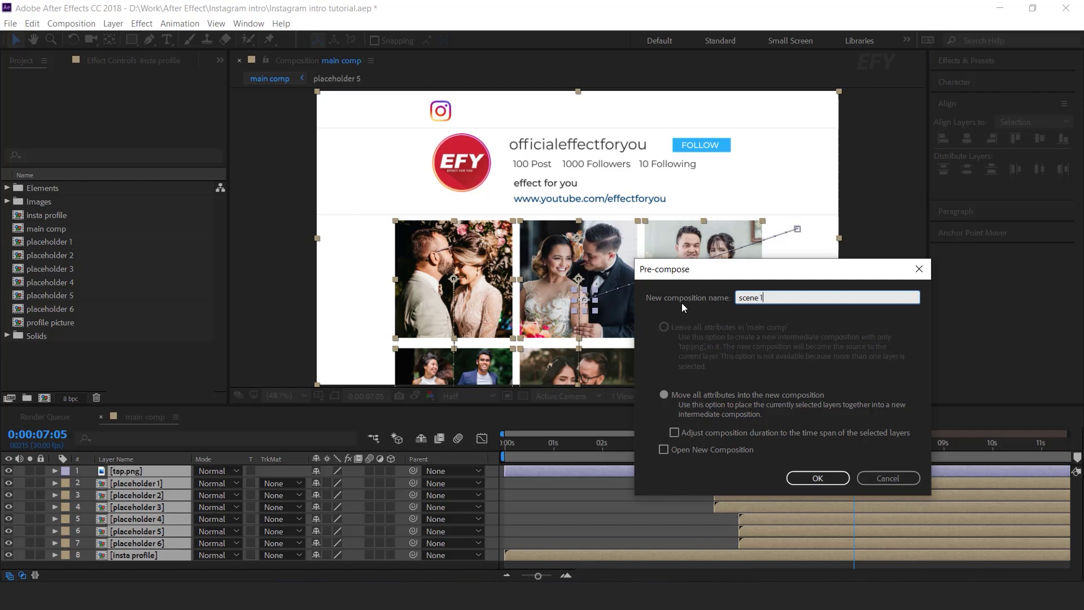
{"action": "key", "text": "Return"}
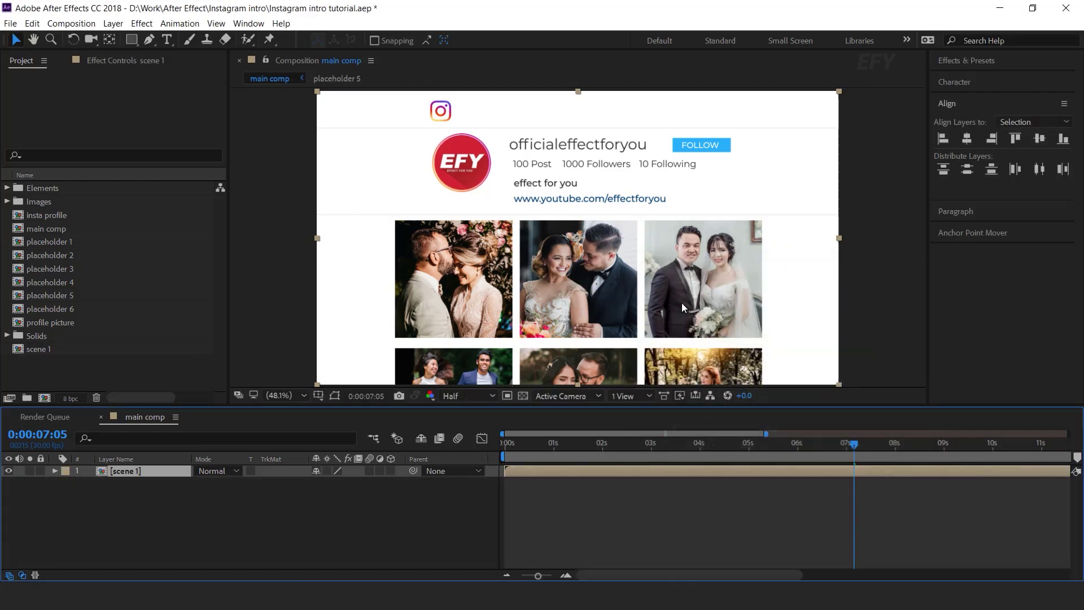
{"action": "key", "text": "comma"}
{"action": "key", "text": "comma"}
{"action": "left_click_drag", "start_coordinate": [612, 438], "coordinate": [822, 428]}
{"action": "key", "text": "minus"}
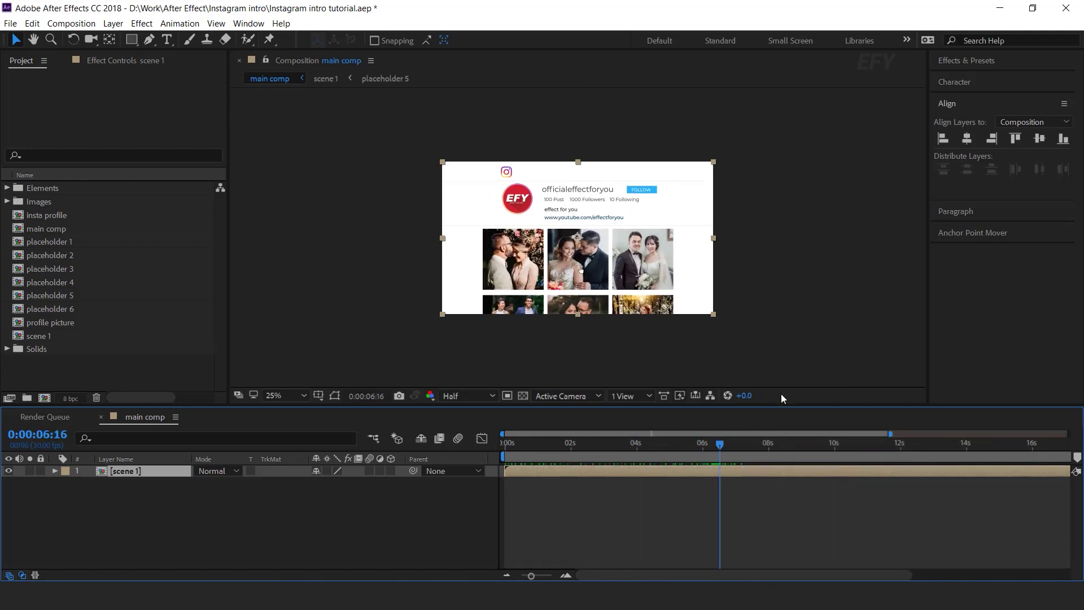
Create a new composition named "post 1" with a size of 1080 × 1600 px
{"action": "left_click", "coordinate": [99, 371]}
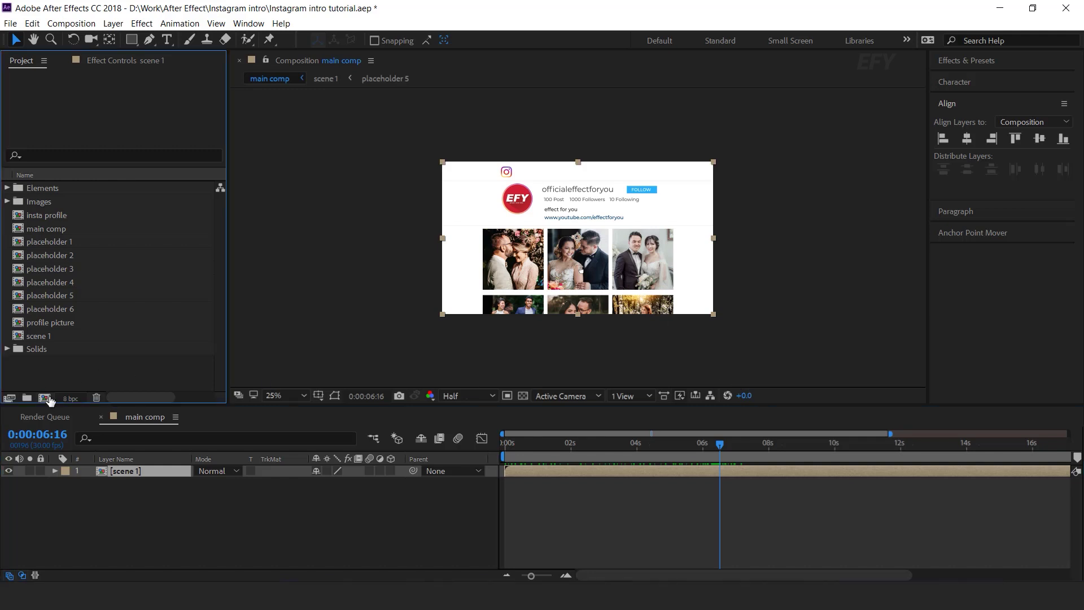
{"action": "left_click", "coordinate": [45, 397]}
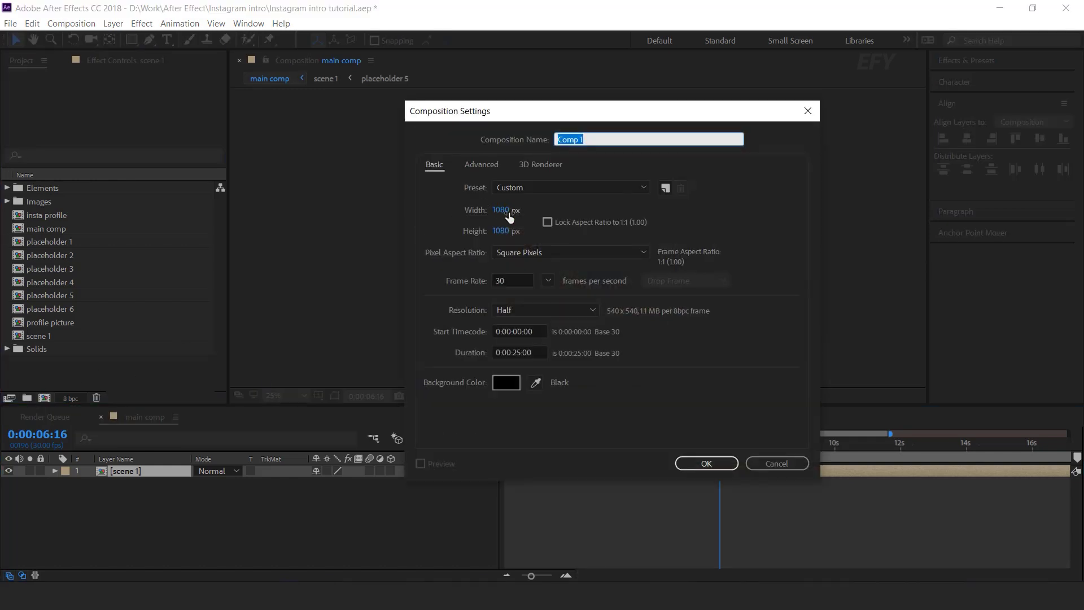
{"action": "left_click", "coordinate": [502, 232]}
{"action": "type", "text": "1600"}
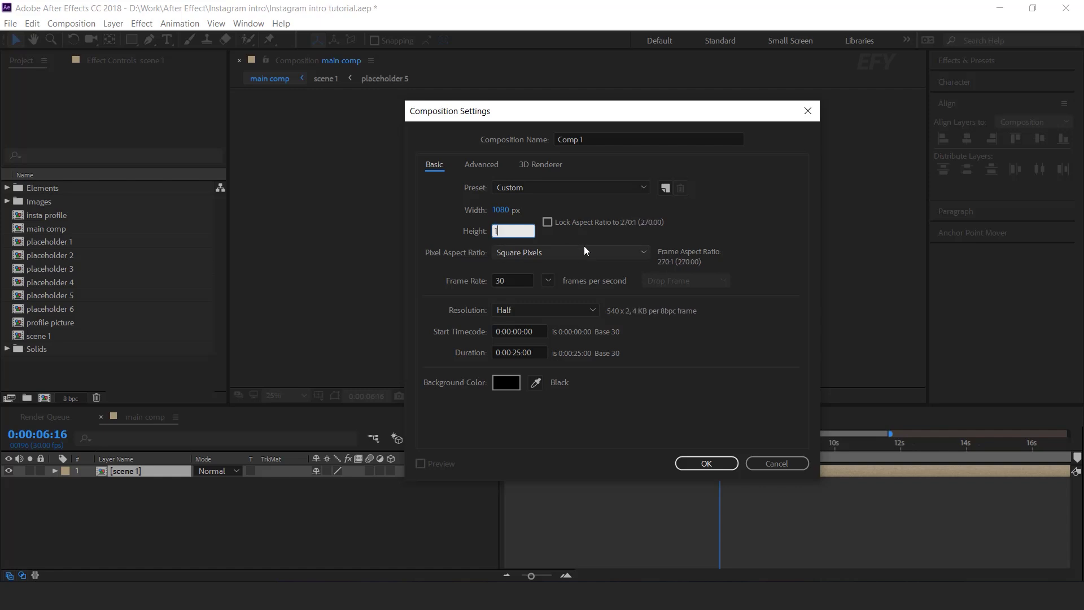
{"action": "left_click", "coordinate": [607, 140]}
{"action": "type", "text": "post"}
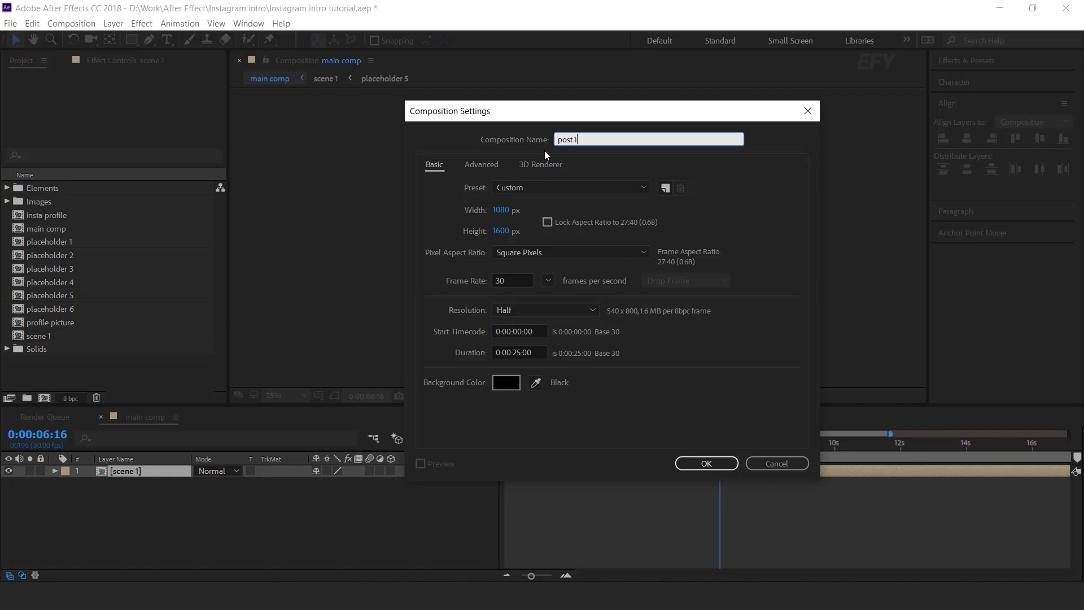
{"action": "key", "text": "Return"}
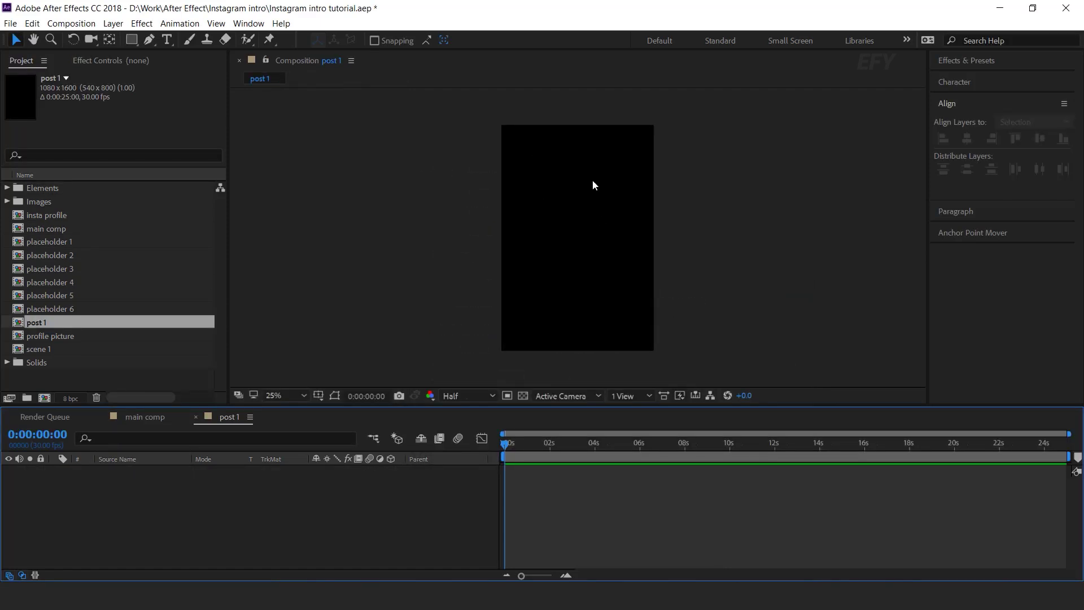
Set the shape fill to white and add a rectangle that covers the whole post 1 composition
{"action": "left_click", "coordinate": [133, 39]}
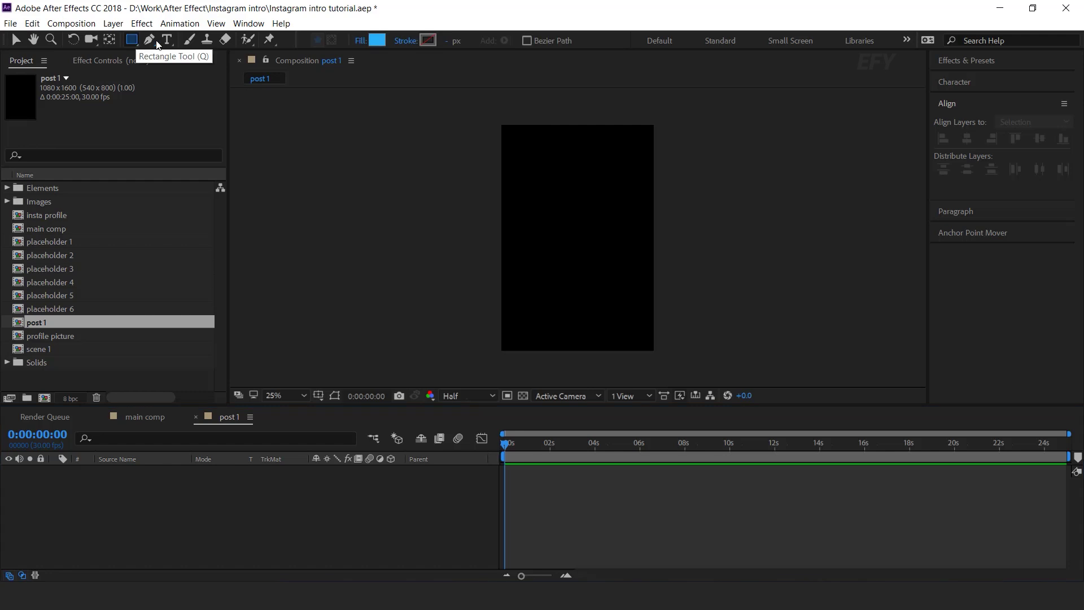
{"action": "left_click", "coordinate": [382, 41]}
{"action": "left_click_drag", "start_coordinate": [121, 237], "coordinate": [74, 223]}
{"action": "left_click", "coordinate": [389, 234]}
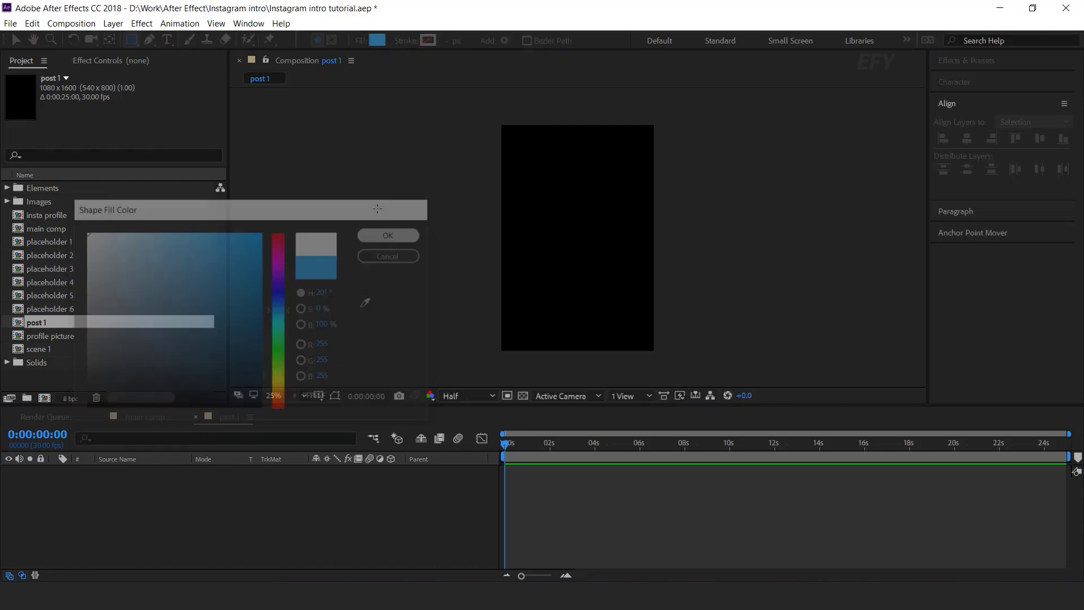
{"action": "double_click", "coordinate": [130, 41]}
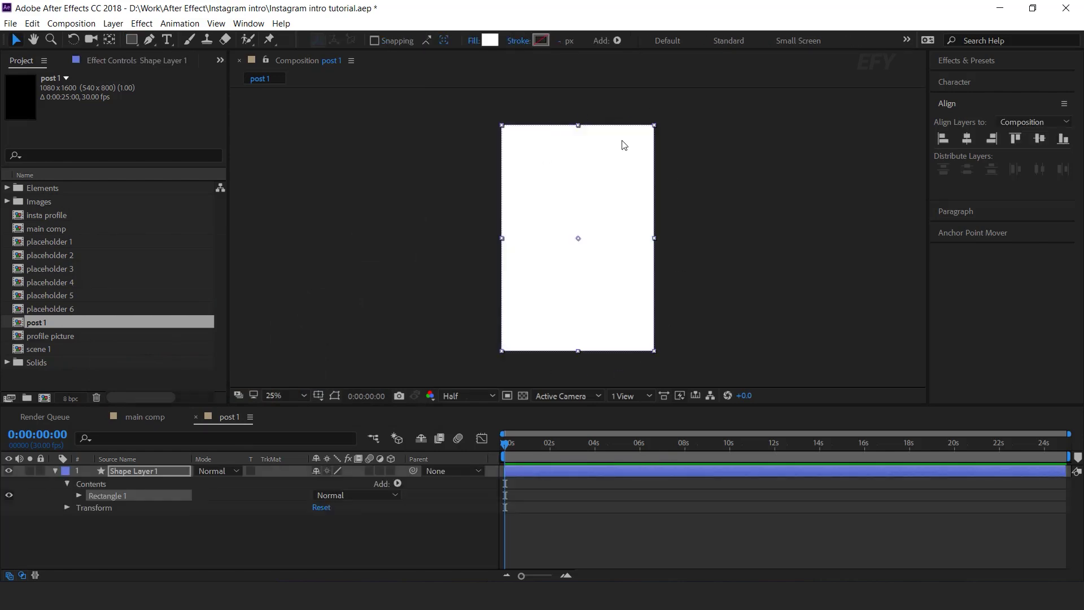
Set the roundness of the white rectangle's path to 25
{"action": "scroll", "coordinate": [662, 116], "scroll_direction": "up", "scroll_amount": 2}
{"action": "scroll", "coordinate": [433, 109], "scroll_direction": "up", "scroll_amount": 1}
{"action": "left_click_drag", "start_coordinate": [426, 138], "coordinate": [518, 287]}
{"action": "left_click_drag", "start_coordinate": [442, 183], "coordinate": [454, 318]}
{"action": "mouse_move", "coordinate": [450, 130]}
{"action": "left_mouse_down"}
{"action": "mouse_move", "coordinate": [434, 260]}
{"action": "mouse_move", "coordinate": [449, 207]}
{"action": "left_mouse_up"}
{"action": "key", "text": "v"}
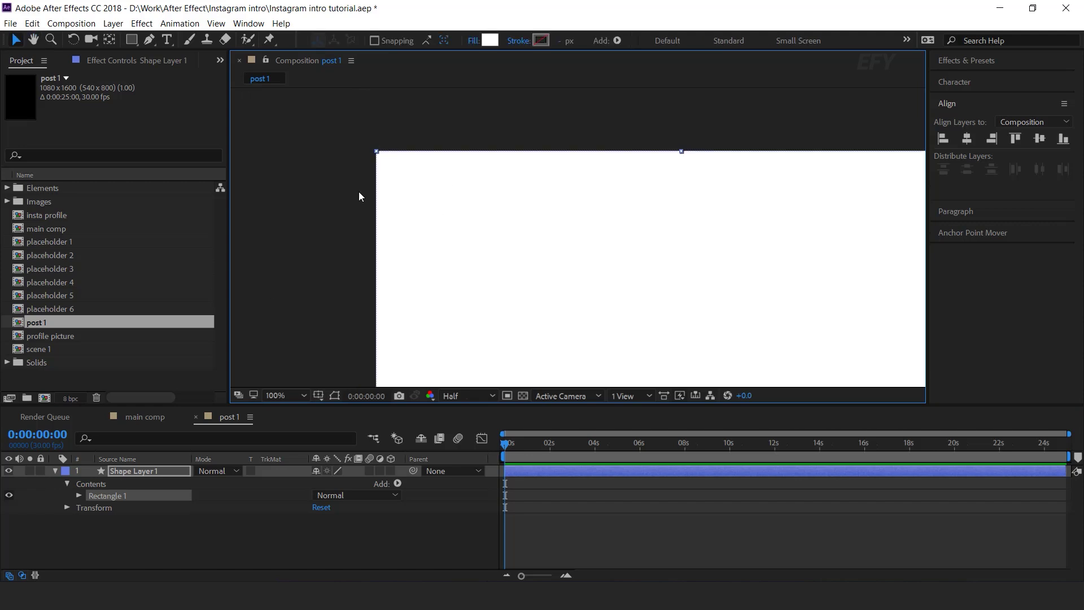
{"action": "left_click", "coordinate": [79, 495]}
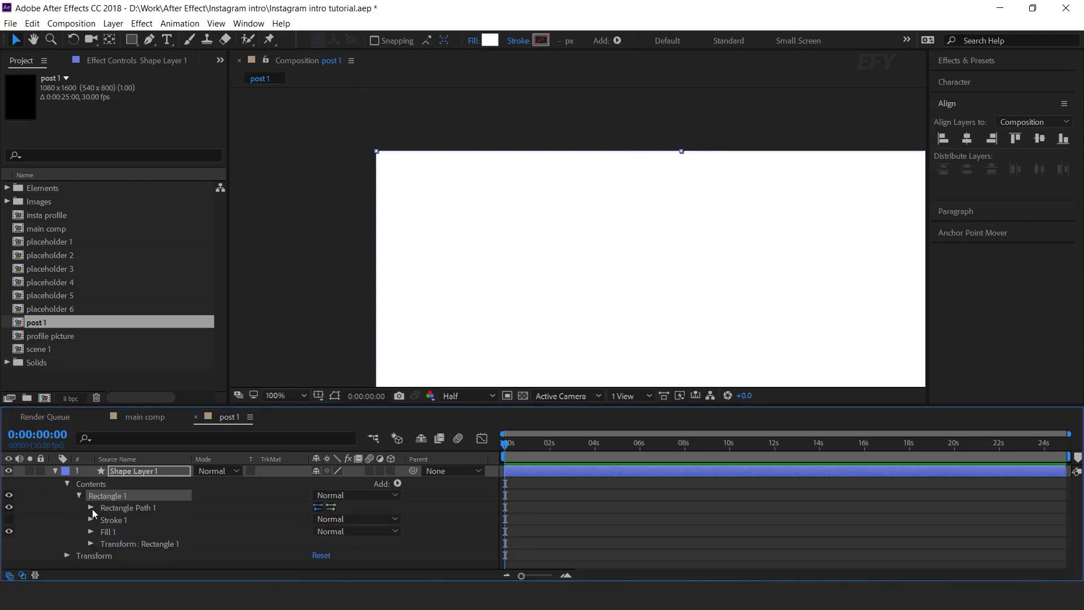
{"action": "left_click", "coordinate": [91, 507]}
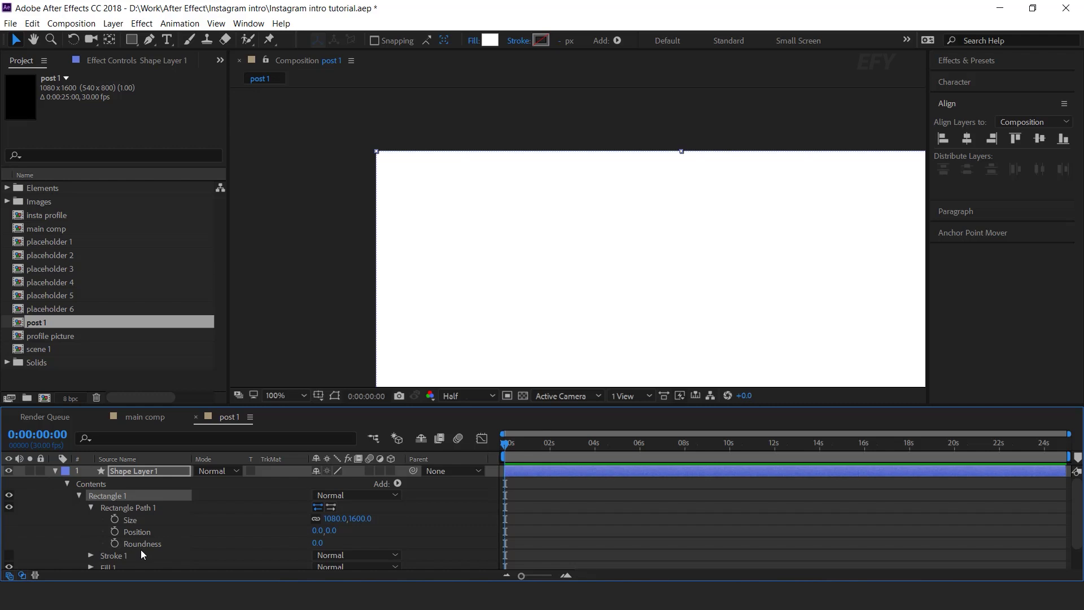
{"action": "left_click_drag", "start_coordinate": [316, 542], "coordinate": [329, 542]}
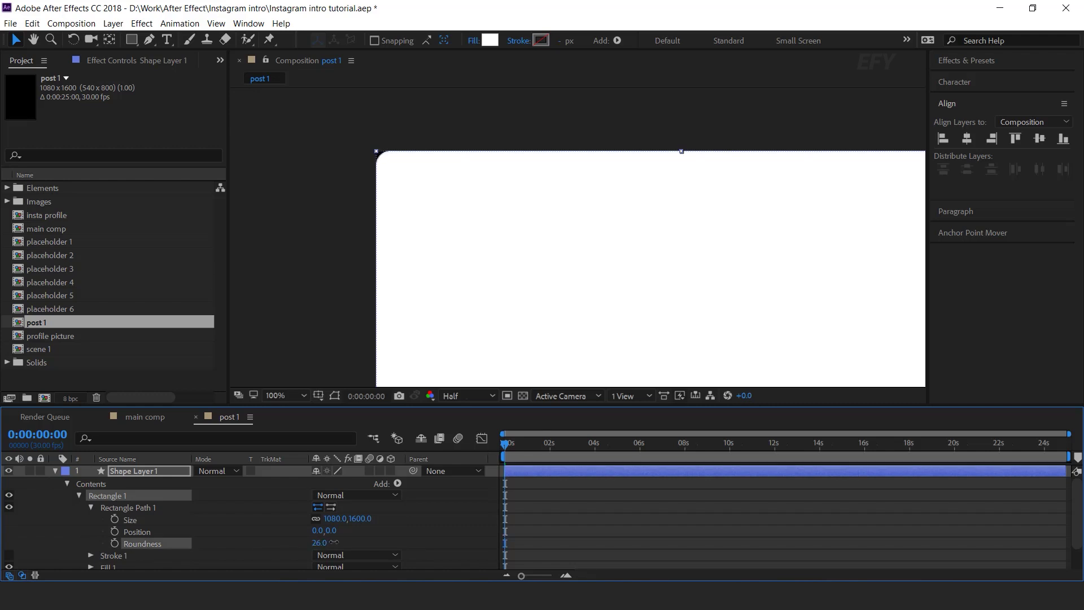
{"action": "left_click", "coordinate": [319, 542]}
{"action": "type", "text": "25"}
{"action": "key", "text": "Return"}
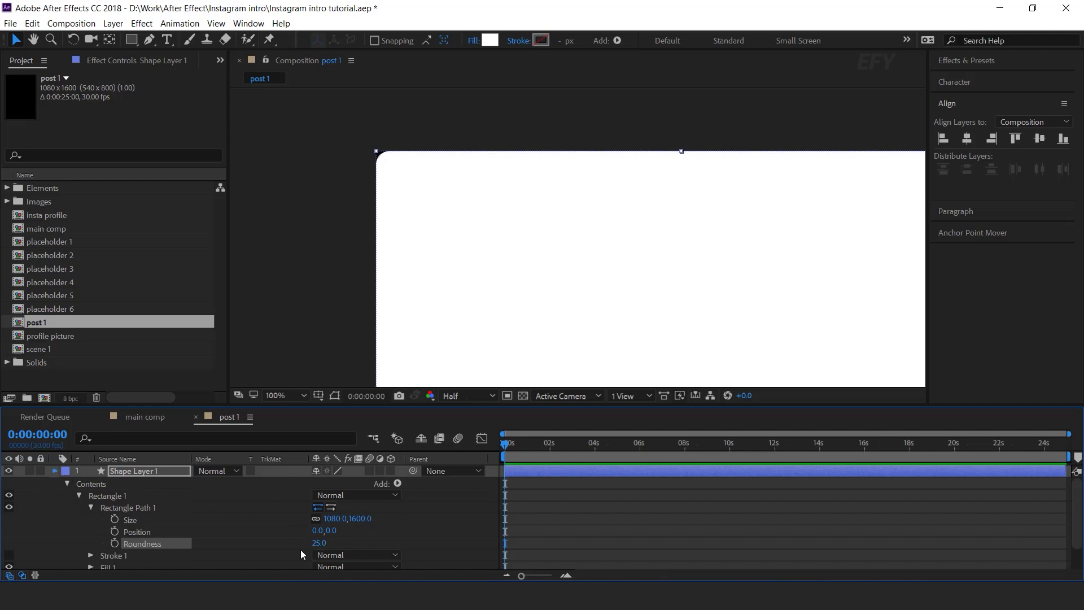
{"action": "left_click", "coordinate": [351, 497]}
Add the placeholder 2 composition above the white shape layer and position it with a narrow white header strip above the photo
{"action": "scroll", "coordinate": [633, 174], "scroll_direction": "down", "scroll_amount": 2}
{"action": "left_click_drag", "start_coordinate": [731, 215], "coordinate": [719, 107]}
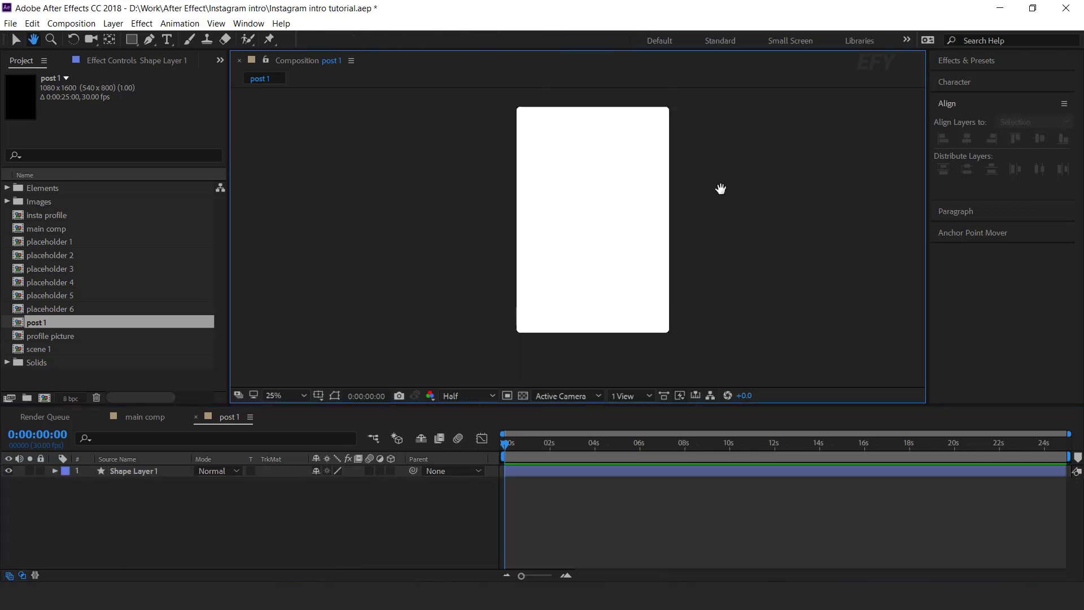
{"action": "left_click_drag", "start_coordinate": [721, 189], "coordinate": [718, 223]}
{"action": "left_click", "coordinate": [57, 241]}
{"action": "left_click", "coordinate": [68, 255]}
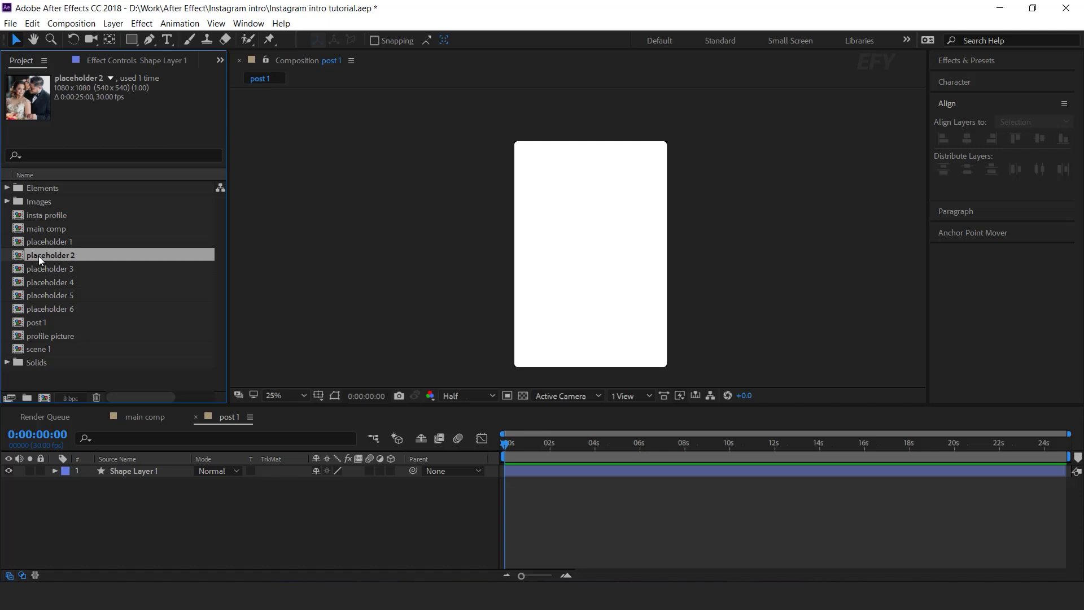
{"action": "left_click_drag", "start_coordinate": [42, 255], "coordinate": [157, 472]}
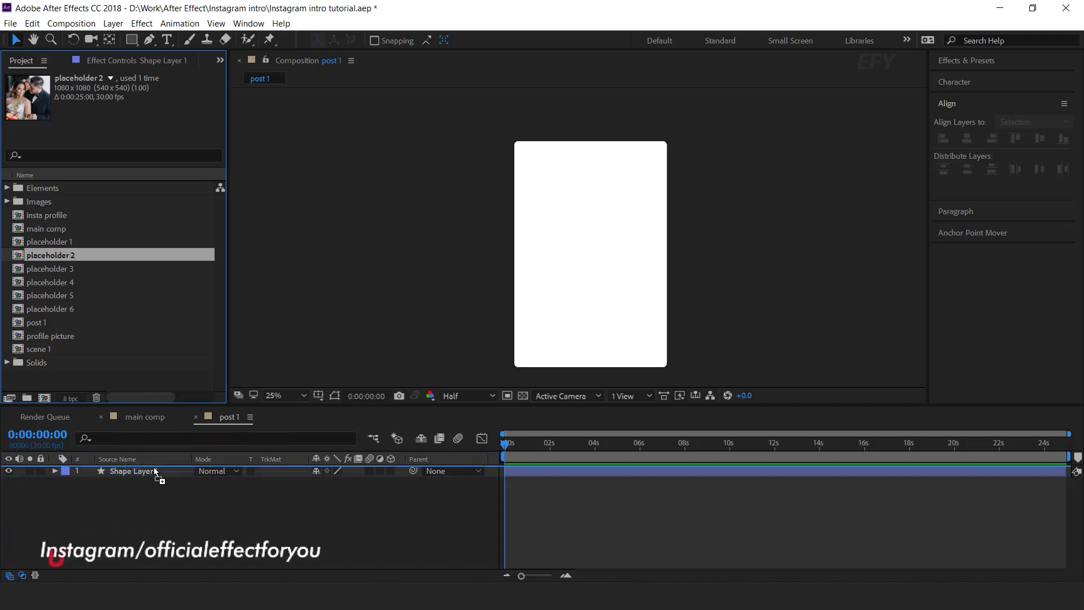
{"action": "left_click", "coordinate": [429, 299]}
{"action": "scroll", "coordinate": [628, 172], "scroll_direction": "up", "scroll_amount": 2}
{"action": "left_click_drag", "start_coordinate": [628, 172], "coordinate": [599, 249]}
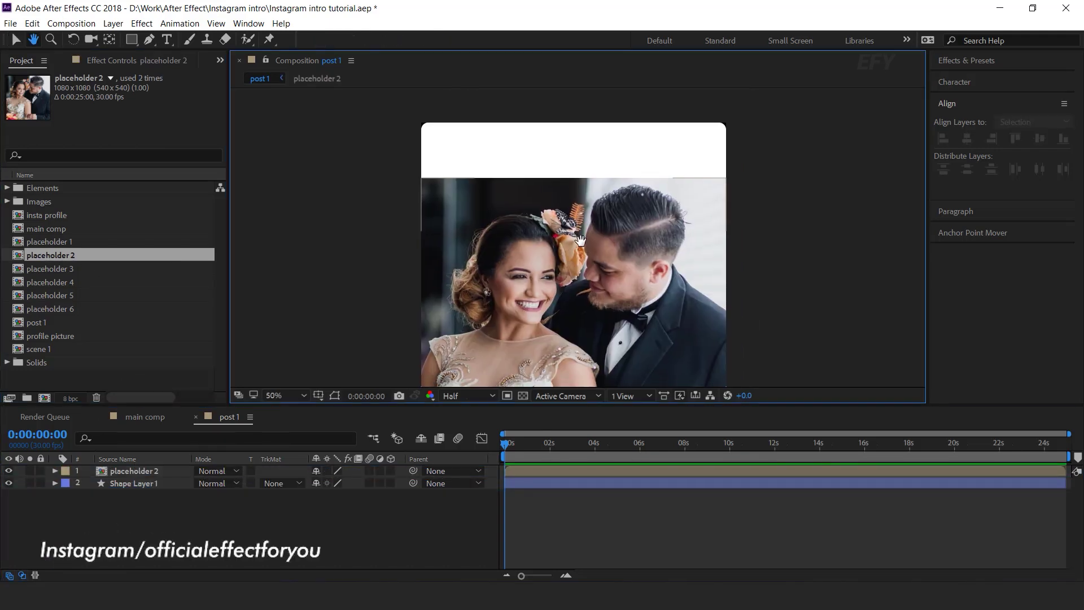
Add the profile picture composition as the top layer, scale it down to a small badge and place it at the header's left end
{"action": "left_click", "coordinate": [91, 371]}
{"action": "left_click", "coordinate": [59, 337]}
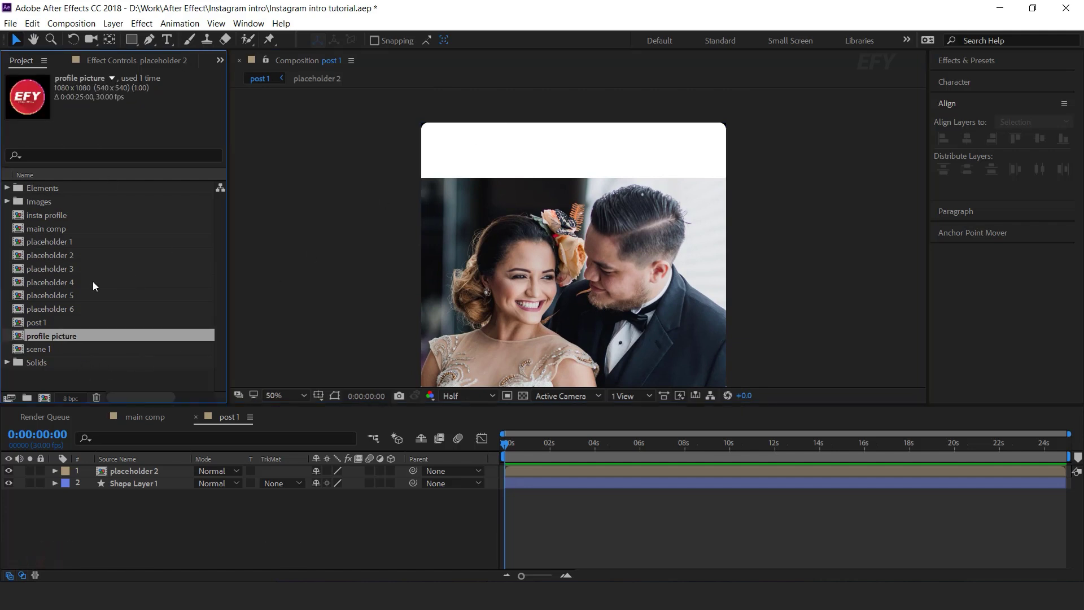
{"action": "left_click_drag", "start_coordinate": [46, 336], "coordinate": [150, 474]}
{"action": "key", "text": "s"}
{"action": "left_click_drag", "start_coordinate": [334, 483], "coordinate": [283, 483]}
{"action": "left_click_drag", "start_coordinate": [575, 351], "coordinate": [444, 149]}
{"action": "left_click", "coordinate": [806, 196]}
{"action": "left_click", "coordinate": [55, 470]}
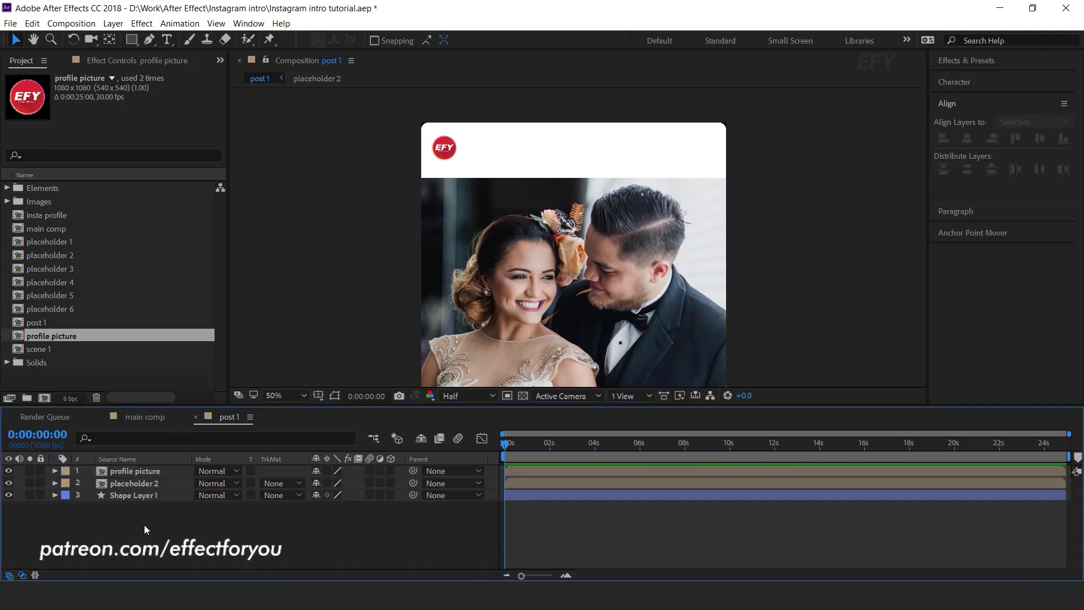
Add the text "officialeffectforyou" beside the profile picture in the header and colour it dark grey 202020
{"action": "key", "text": "ctrl+t"}
{"action": "left_click", "coordinate": [471, 148]}
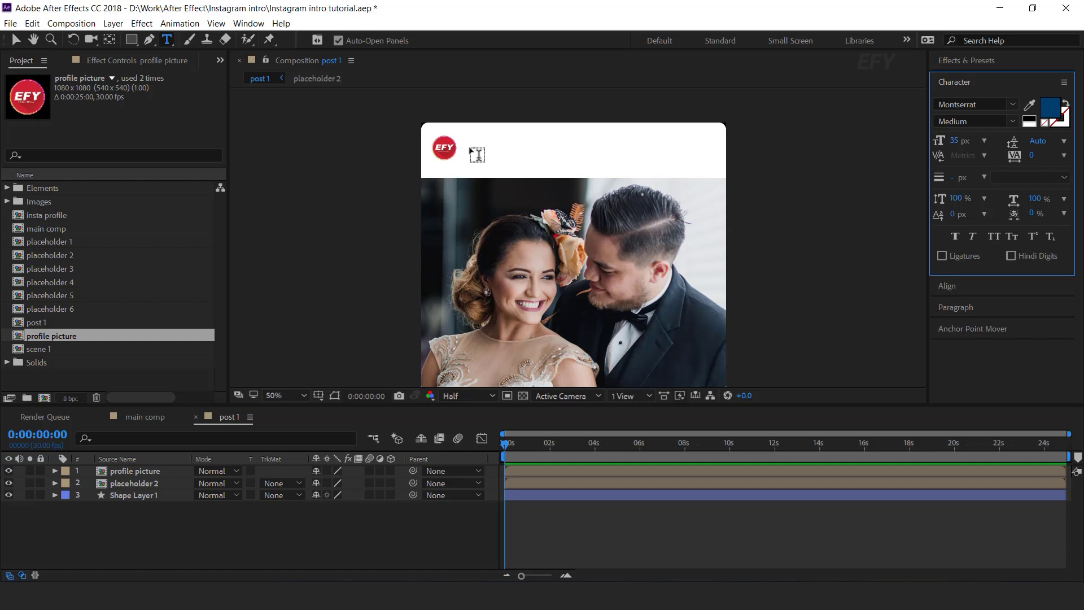
{"action": "type", "text": "officialeffectforyou"}
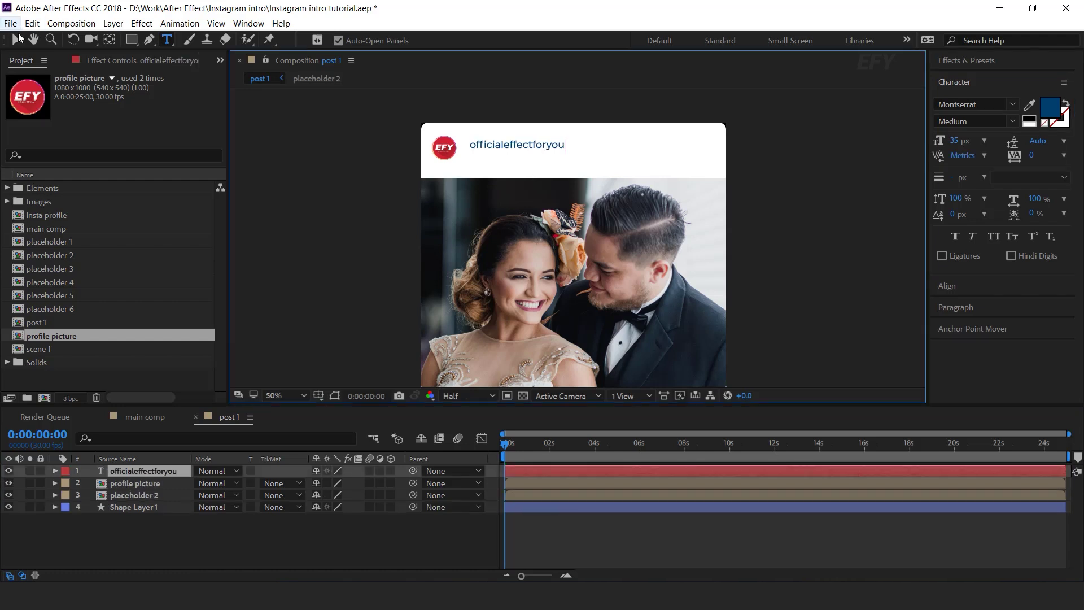
{"action": "key", "text": "KP_Enter"}
{"action": "left_click", "coordinate": [1054, 110]}
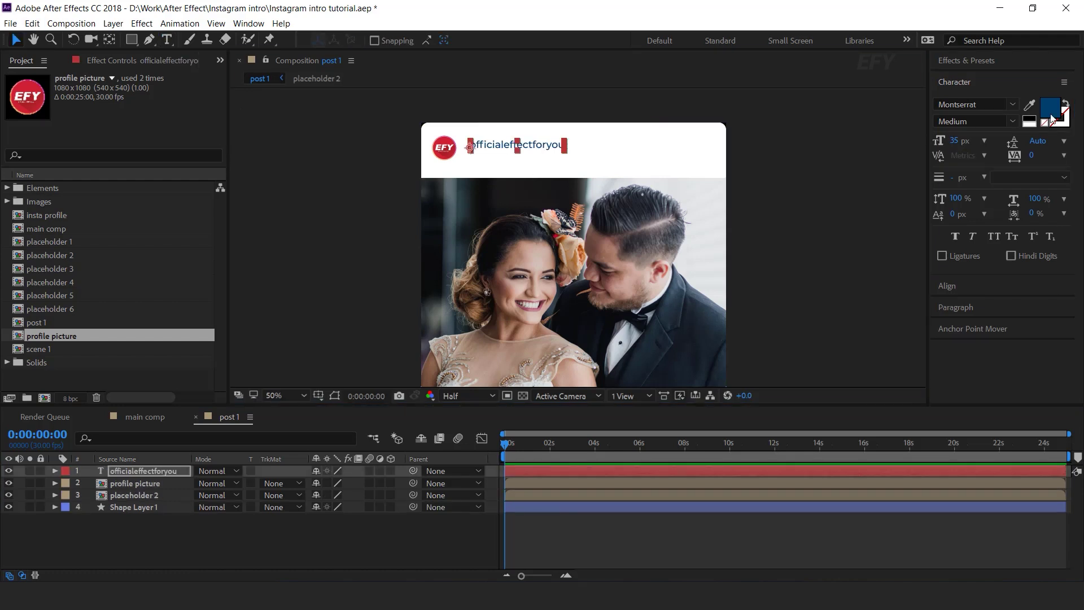
{"action": "left_click_drag", "start_coordinate": [97, 393], "coordinate": [72, 383]}
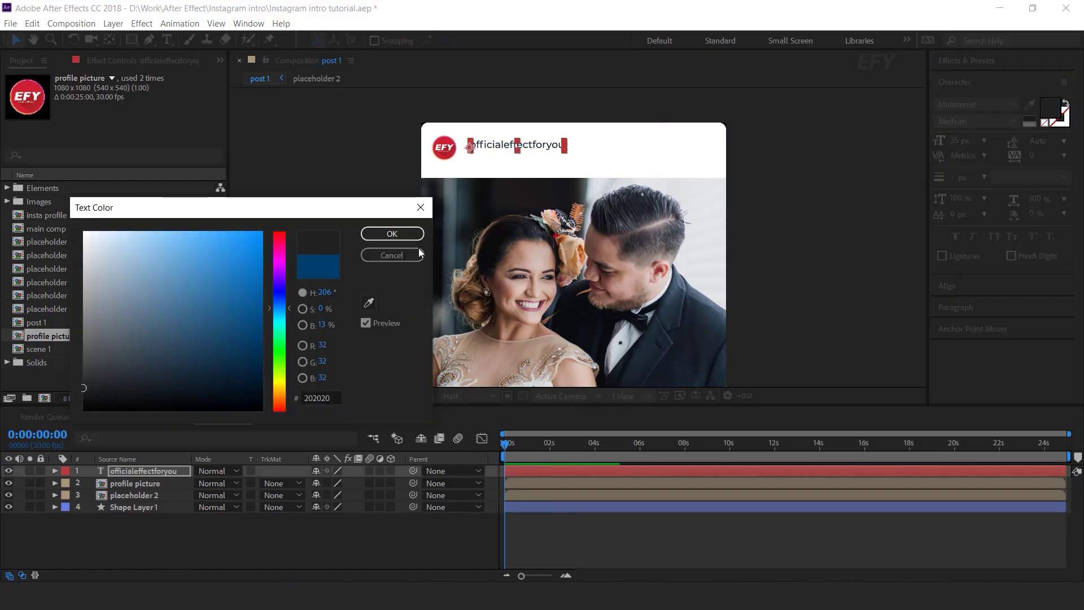
{"action": "left_click", "coordinate": [393, 235]}
Align the profile picture and the username text to each other by their vertical centres
{"action": "left_click", "coordinate": [444, 148]}
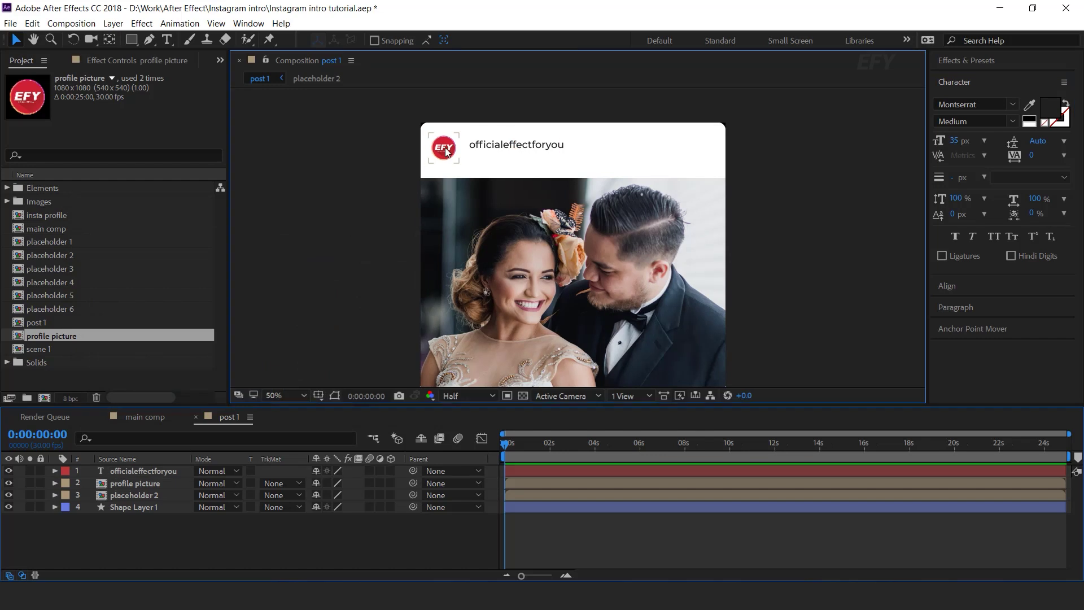
{"action": "left_click", "coordinate": [499, 151], "text": "shift"}
{"action": "left_click", "coordinate": [988, 285]}
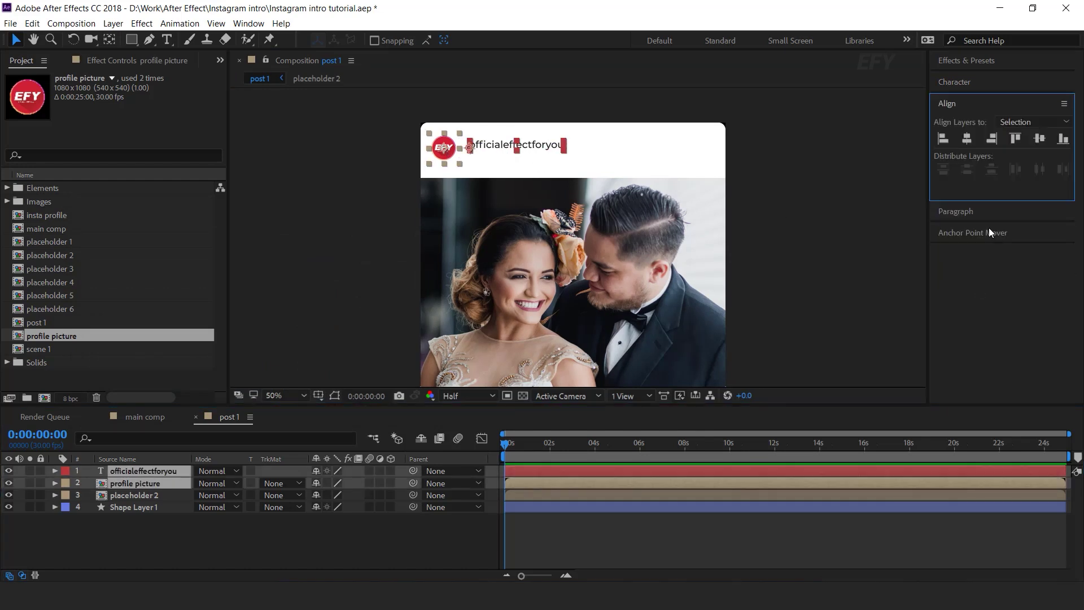
{"action": "left_click", "coordinate": [1039, 139]}
{"action": "left_click", "coordinate": [828, 158]}
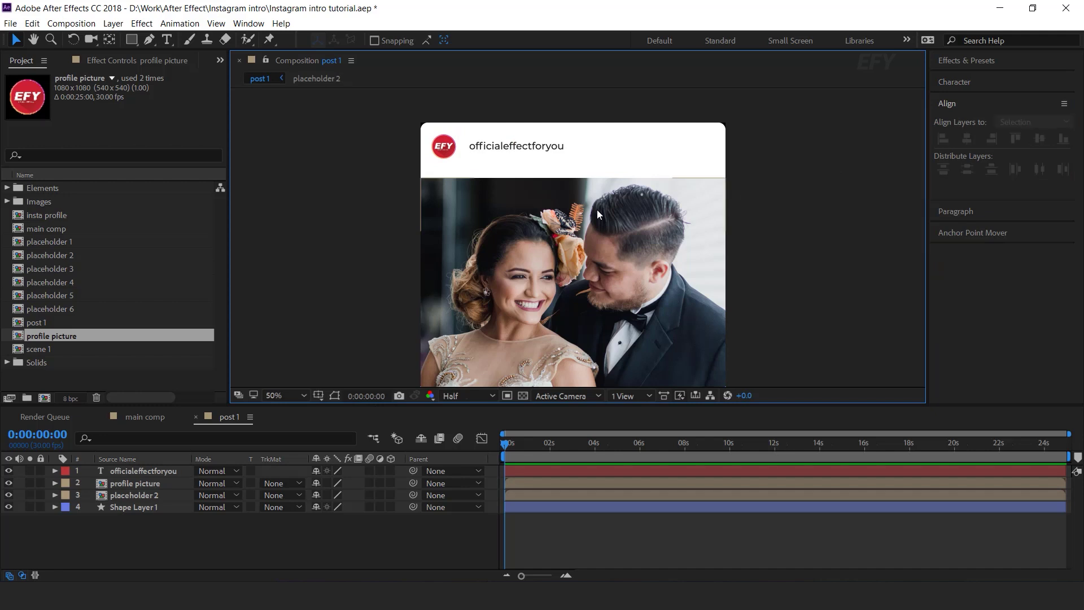
{"action": "key", "text": "comma"}
{"action": "left_click_drag", "start_coordinate": [748, 299], "coordinate": [750, 249]}
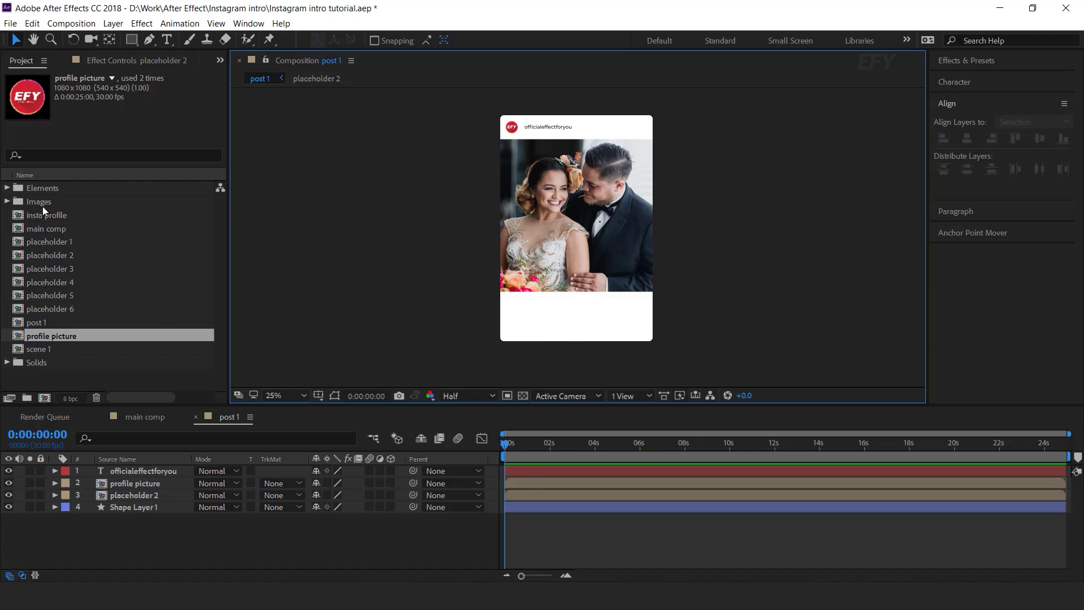
Add bookmark.png from the Elements folder as the top layer of the post 1 composition
{"action": "left_click", "coordinate": [42, 190]}
{"action": "left_click", "coordinate": [6, 189]}
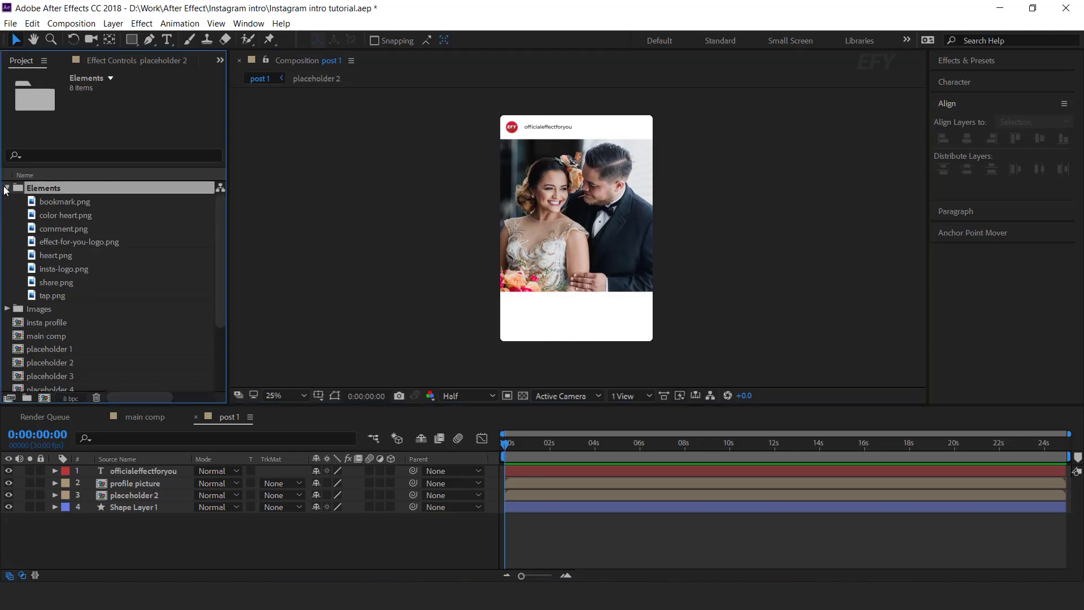
{"action": "left_click", "coordinate": [36, 203]}
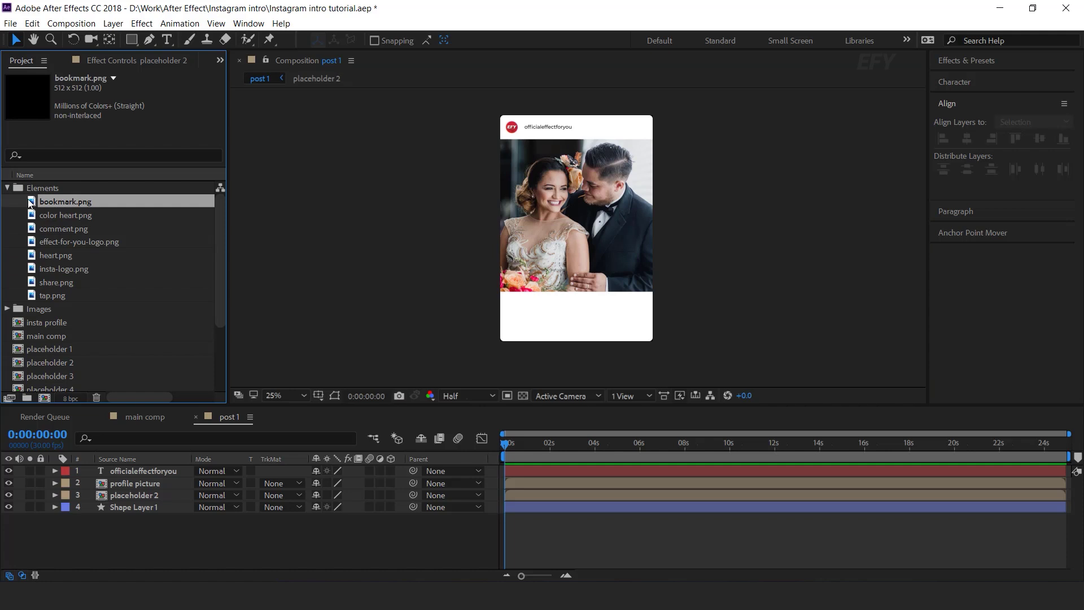
{"action": "left_click_drag", "start_coordinate": [109, 343], "coordinate": [147, 477]}
{"action": "key", "text": "period"}
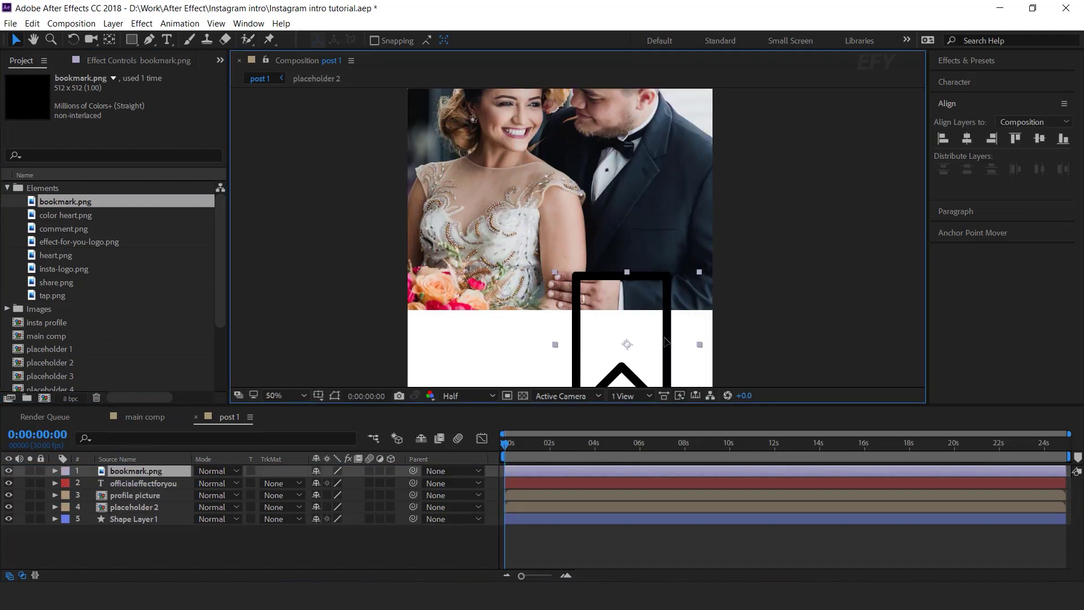
Scale the bookmark icon to 10% and place it at the right end of the white strip below the photo
{"action": "key", "text": "s"}
{"action": "left_click_drag", "start_coordinate": [353, 484], "coordinate": [347, 484]}
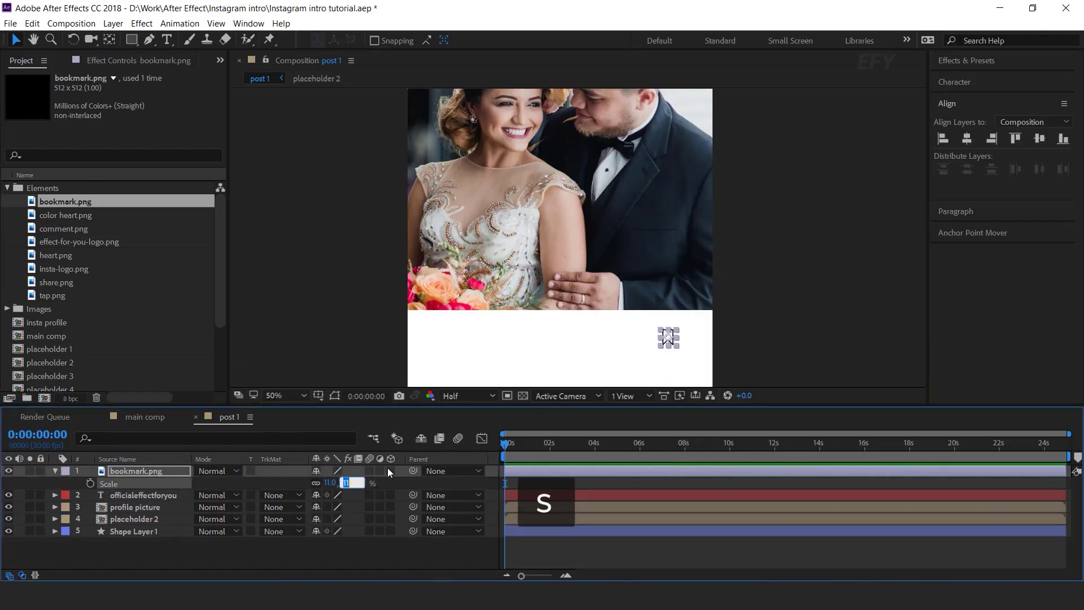
{"action": "type", "text": "10"}
{"action": "key", "text": "Return"}
{"action": "left_click", "coordinate": [780, 330]}
{"action": "left_click_drag", "start_coordinate": [672, 336], "coordinate": [694, 318]}
{"action": "left_click", "coordinate": [809, 309]}
{"action": "left_click_drag", "start_coordinate": [810, 309], "coordinate": [842, 291]}
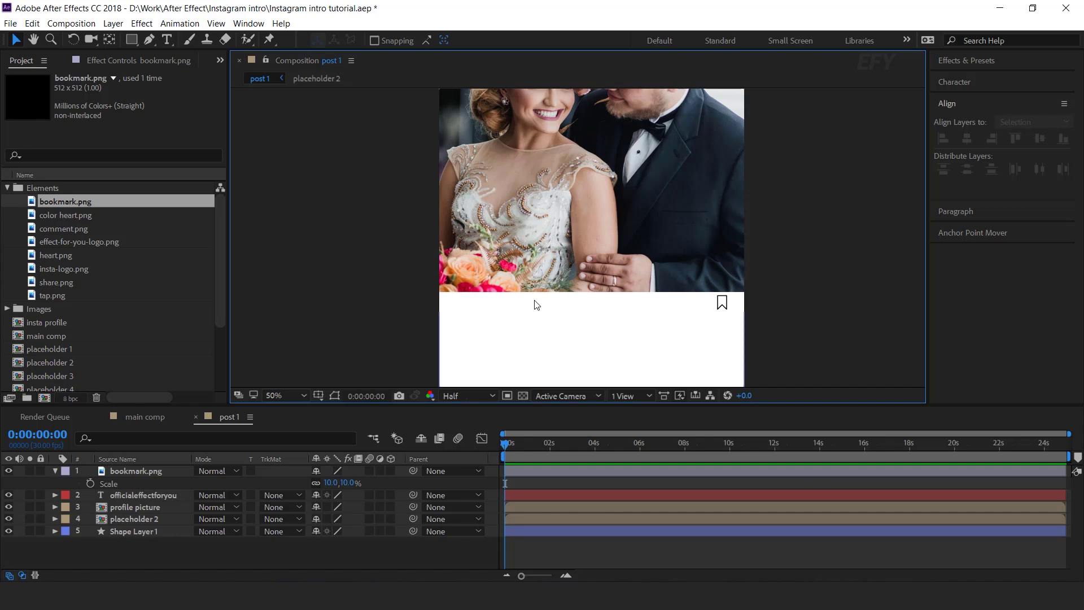
Add heart.png as the top layer, scale it to 10% and place it below the photo's lower-left corner
{"action": "left_click", "coordinate": [64, 228]}
{"action": "left_click_drag", "start_coordinate": [56, 255], "coordinate": [145, 472]}
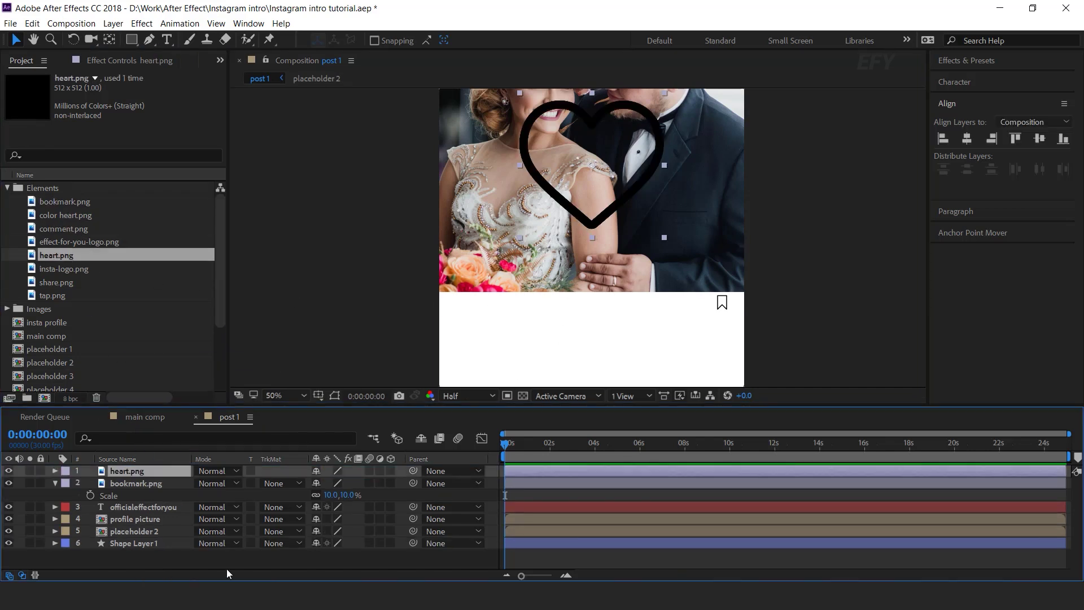
{"action": "key", "text": "s"}
{"action": "left_click", "coordinate": [355, 484]}
{"action": "type", "text": "10"}
{"action": "key", "text": "Return"}
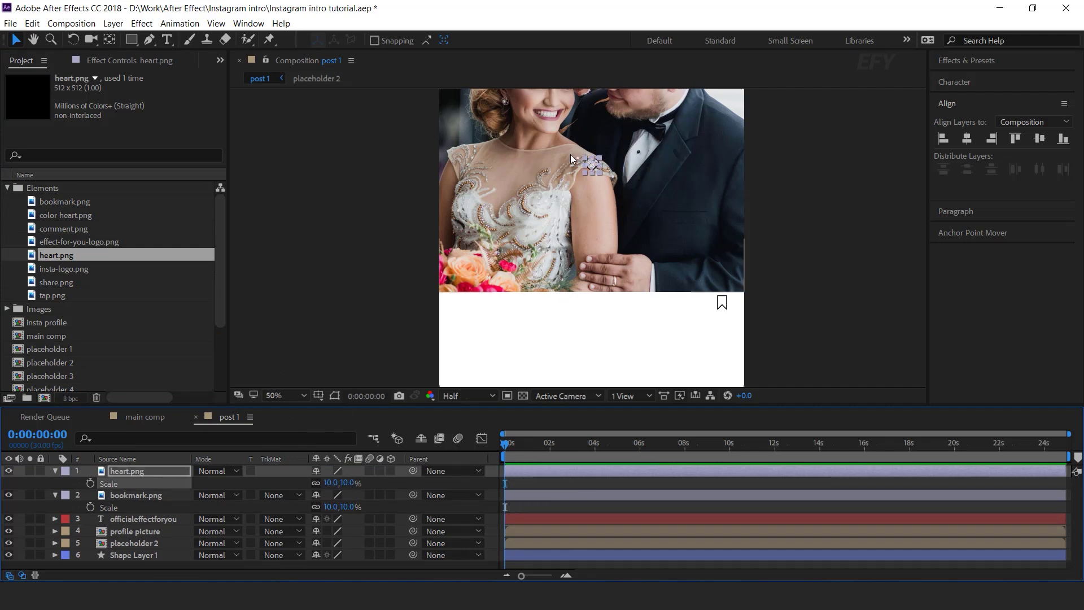
{"action": "left_click_drag", "start_coordinate": [592, 166], "coordinate": [452, 306]}
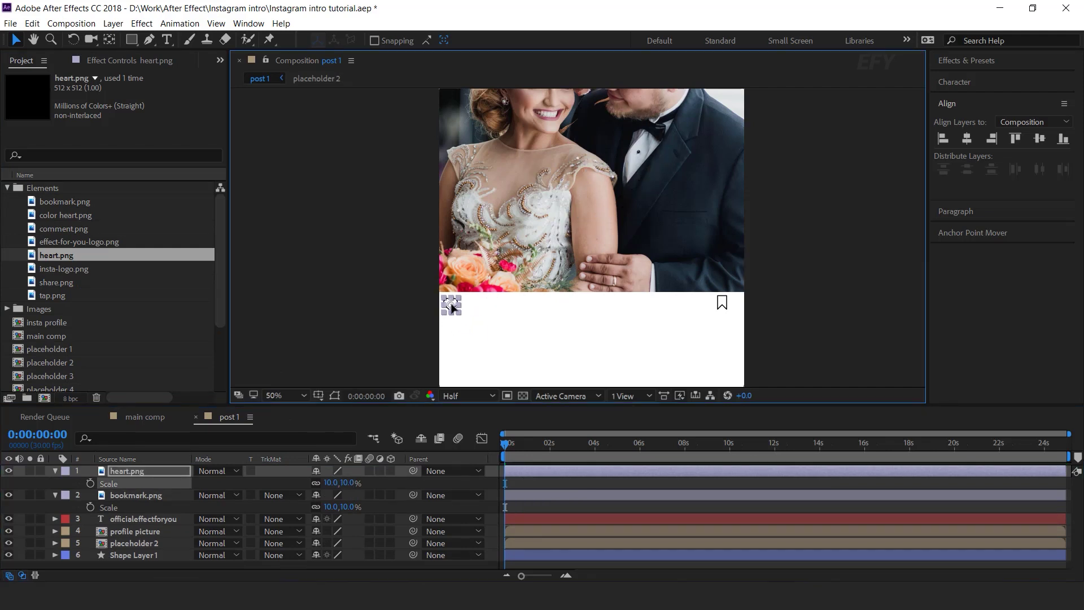
{"action": "left_click", "coordinate": [394, 314]}
Add comment.png as the top layer, scale it to 10% and place it just right of the heart icon
{"action": "left_click", "coordinate": [57, 282]}
{"action": "left_click_drag", "start_coordinate": [57, 228], "coordinate": [160, 475]}
{"action": "key", "text": "s"}
{"action": "left_click", "coordinate": [349, 483]}
{"action": "type", "text": "10"}
{"action": "key", "text": "Return"}
{"action": "left_click_drag", "start_coordinate": [594, 170], "coordinate": [479, 305]}
Add share.png as the top layer, scale it to 10% and place it just right of the comment icon
{"action": "left_click", "coordinate": [57, 282]}
{"action": "left_click_drag", "start_coordinate": [31, 285], "coordinate": [160, 474]}
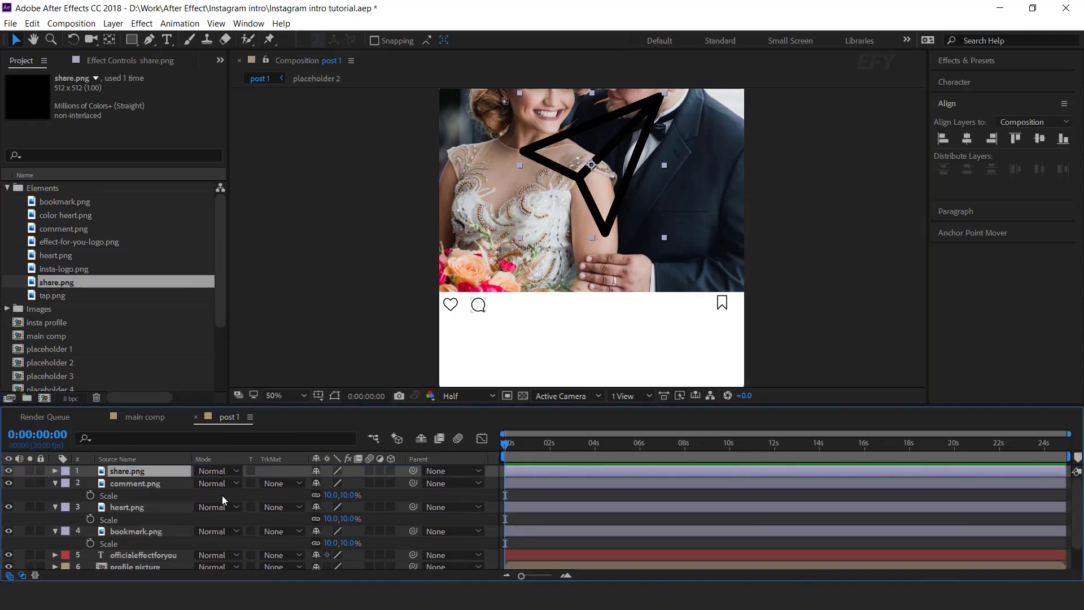
{"action": "key", "text": "s"}
{"action": "left_click", "coordinate": [349, 483]}
{"action": "type", "text": "10"}
{"action": "key", "text": "Return"}
{"action": "left_click_drag", "start_coordinate": [593, 169], "coordinate": [502, 305]}
{"action": "left_click", "coordinate": [493, 314]}
Align the heart, comment, share and bookmark icons to each other by their vertical centres
{"action": "left_click_drag", "start_coordinate": [831, 319], "coordinate": [407, 300]}
{"action": "left_click", "coordinate": [163, 563], "text": "ctrl"}
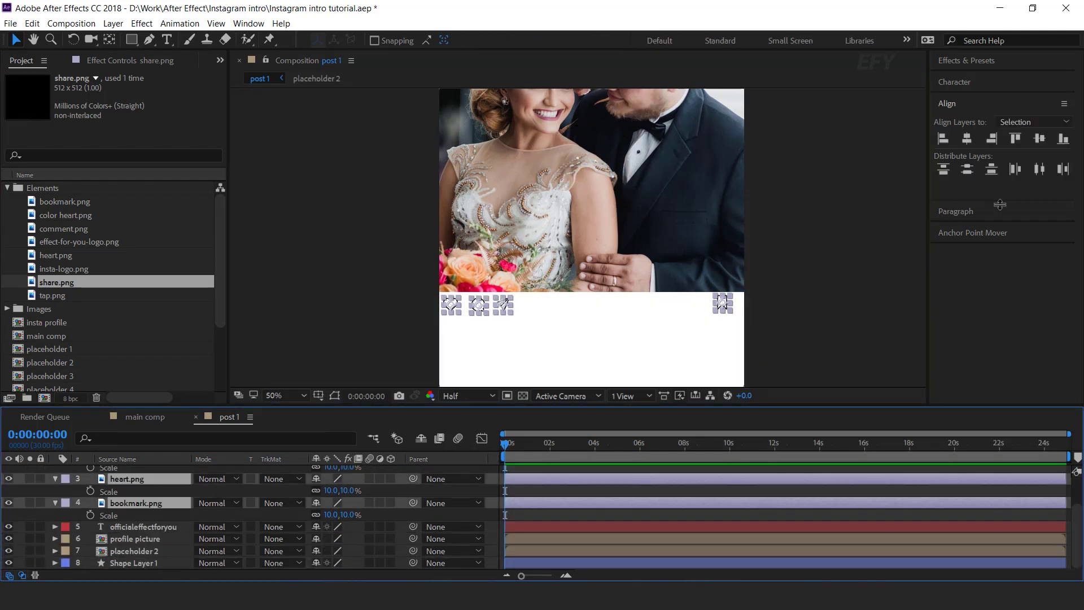
{"action": "left_click", "coordinate": [1039, 140]}
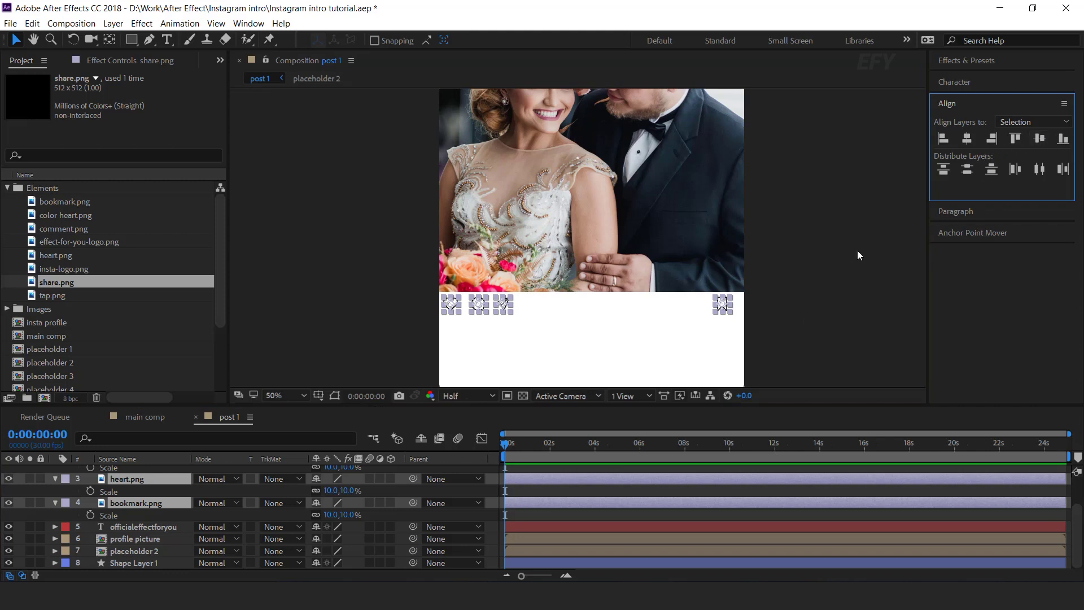
{"action": "left_click", "coordinate": [858, 249]}
Move the share and comment icons further right so the three left-hand icons are evenly spaced
{"action": "scroll", "coordinate": [464, 330], "scroll_direction": "up", "scroll_amount": 1}
{"action": "left_click_drag", "start_coordinate": [558, 287], "coordinate": [608, 285]}
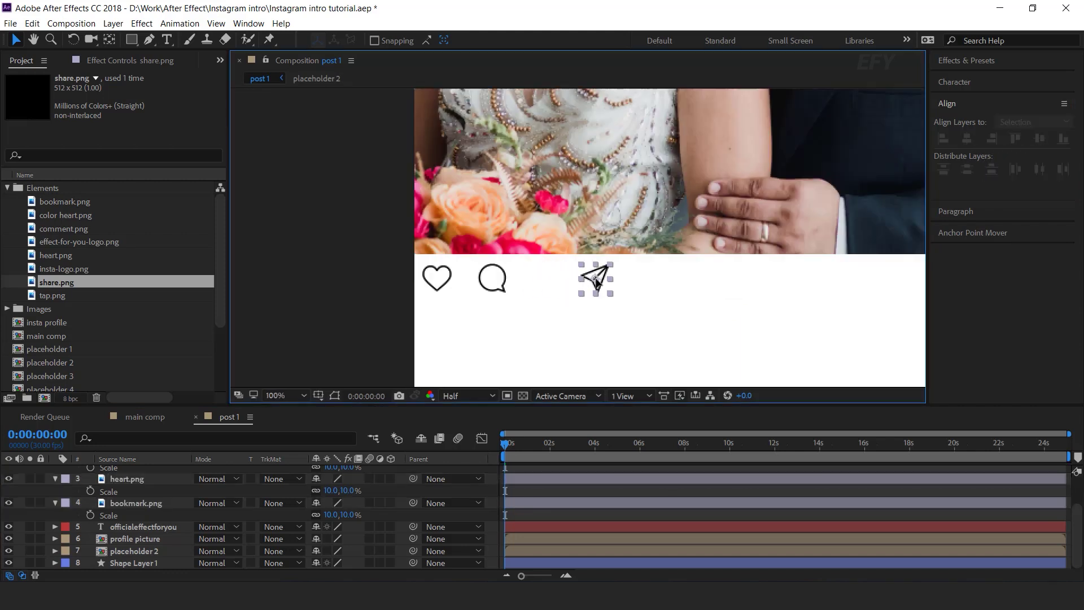
{"action": "left_click_drag", "start_coordinate": [495, 283], "coordinate": [518, 280]}
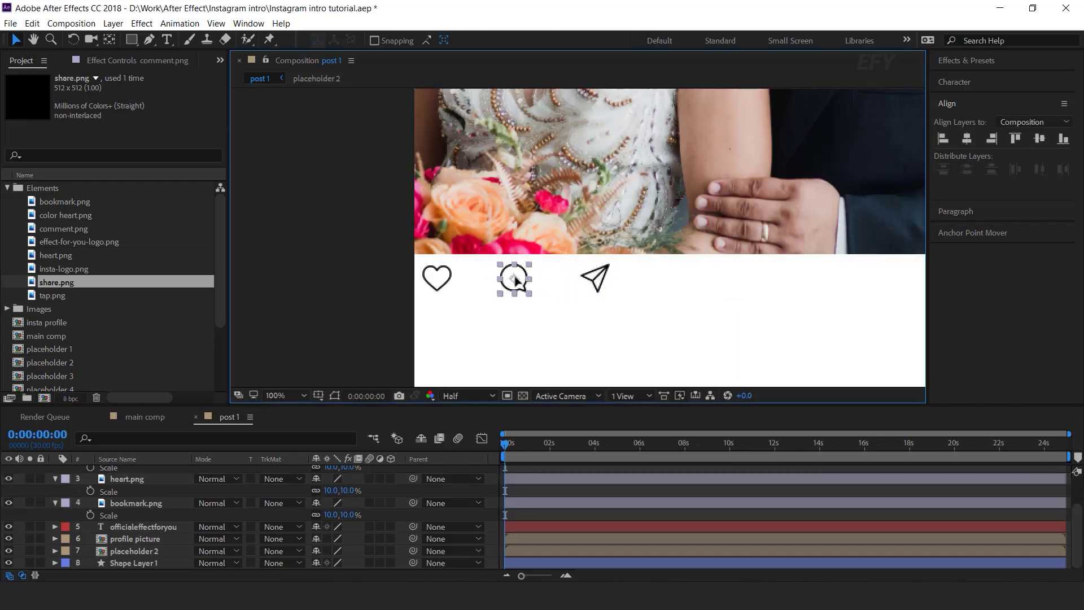
{"action": "scroll", "coordinate": [620, 277], "scroll_direction": "down", "scroll_amount": 2}
Draw a straight horizontal line with the Pen tool across the card's full width, just below the icon row
{"action": "left_click", "coordinate": [150, 43]}
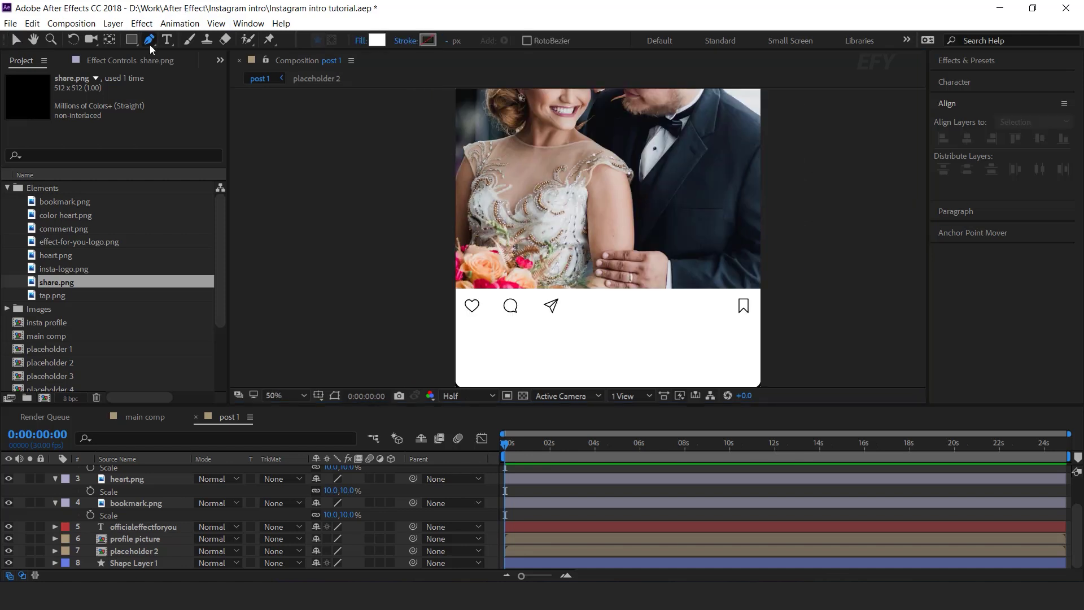
{"action": "left_click", "coordinate": [459, 329]}
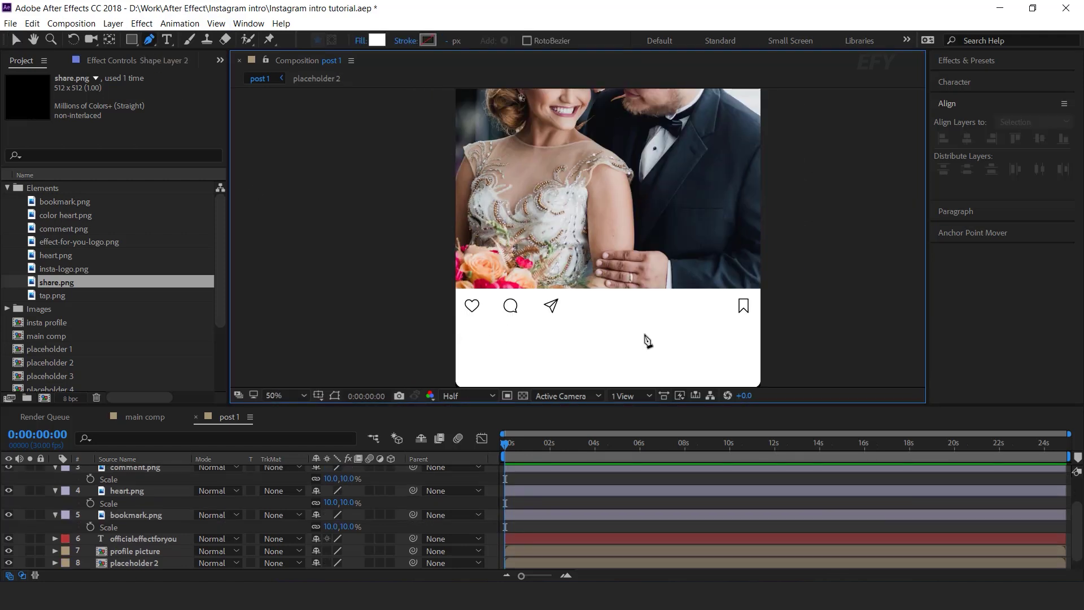
{"action": "left_click", "coordinate": [760, 323]}
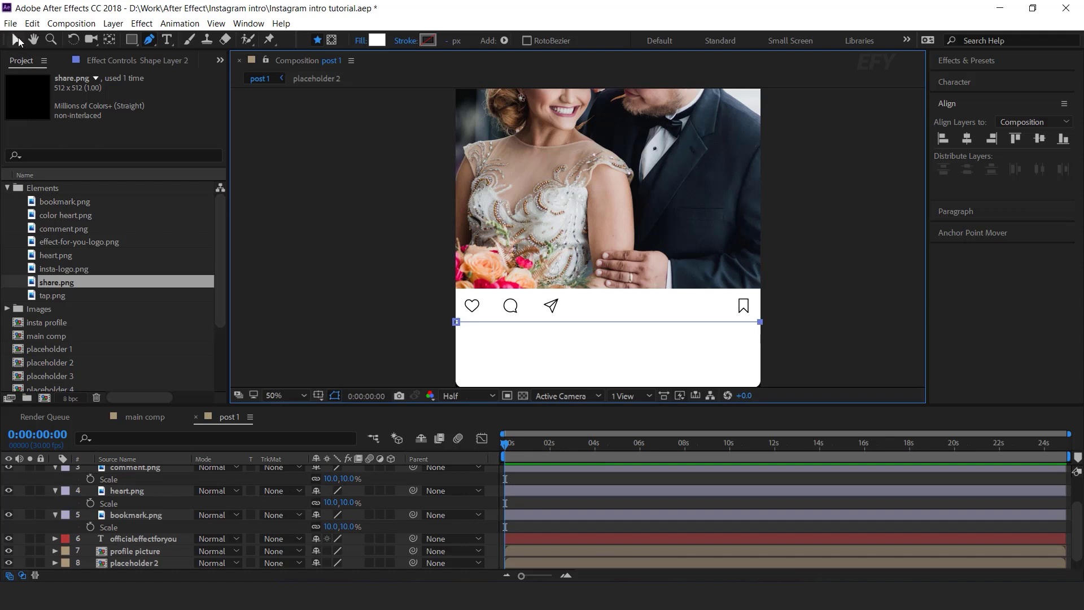
Remove the divider line's fill and give it a 1 px grey stroke
{"action": "left_click", "coordinate": [360, 40]}
{"action": "left_click", "coordinate": [172, 104]}
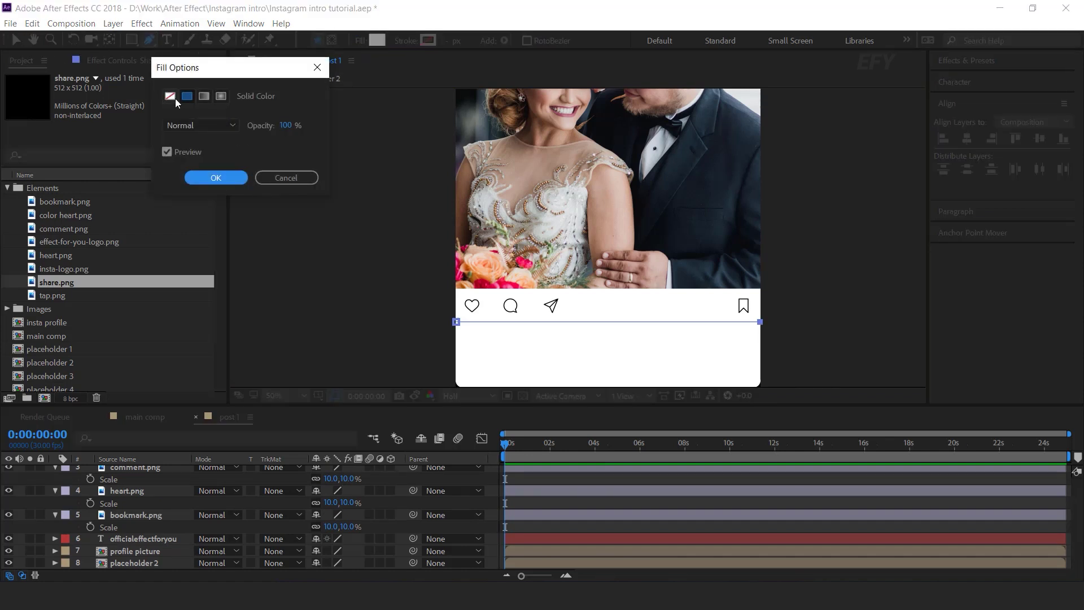
{"action": "left_click", "coordinate": [217, 178]}
{"action": "left_click", "coordinate": [452, 40]}
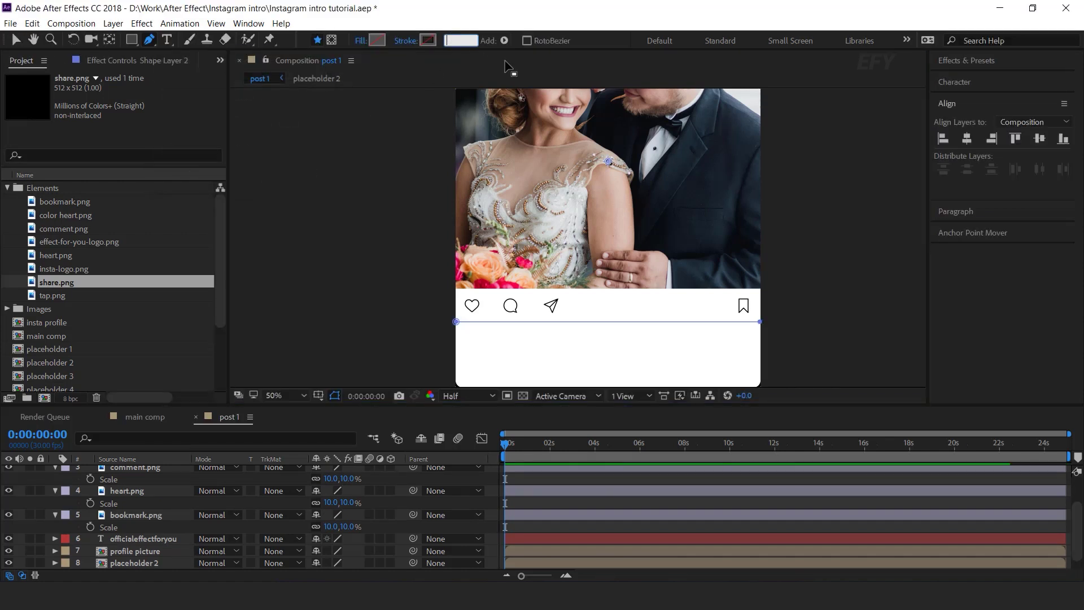
{"action": "left_click", "coordinate": [428, 41]}
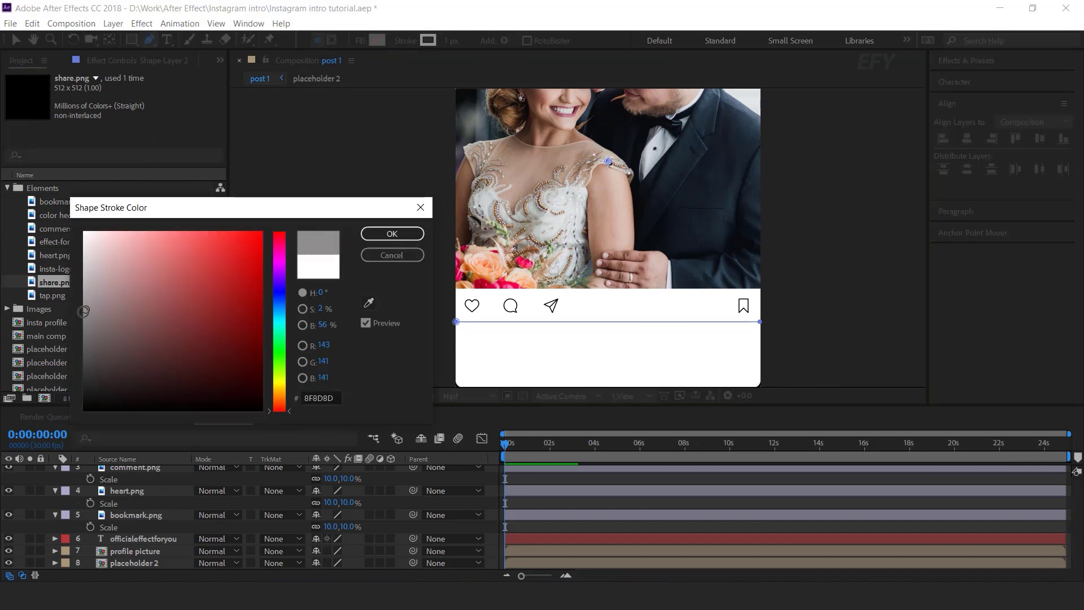
{"action": "left_click", "coordinate": [85, 300]}
{"action": "key", "text": "Return"}
{"action": "left_click", "coordinate": [15, 41]}
{"action": "left_click", "coordinate": [853, 337]}
{"action": "scroll", "coordinate": [851, 290], "scroll_direction": "down", "scroll_amount": 2}
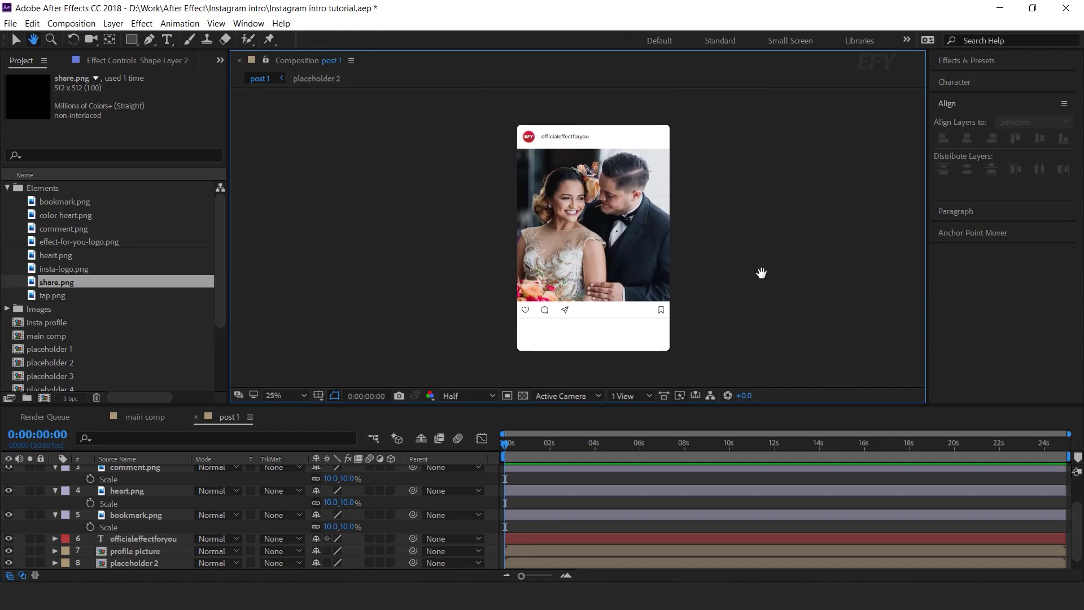
Collapse the expanded scale properties of the icon layers in the post 1 timeline
{"action": "left_click", "coordinate": [55, 515]}
{"action": "left_click", "coordinate": [55, 501]}
{"action": "left_click", "coordinate": [57, 484]}
{"action": "scroll", "coordinate": [59, 488], "scroll_direction": "up", "scroll_amount": 1}
{"action": "left_click_drag", "start_coordinate": [681, 312], "coordinate": [683, 315]}
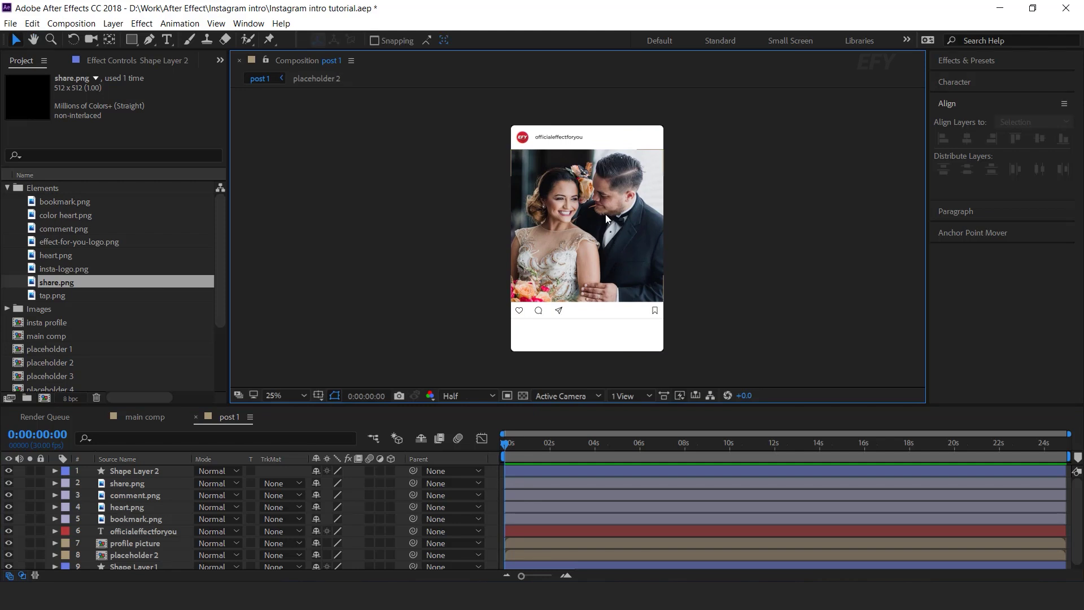
Add color heart.png as the top layer over the photo and scale it to 50%
{"action": "left_click", "coordinate": [44, 219]}
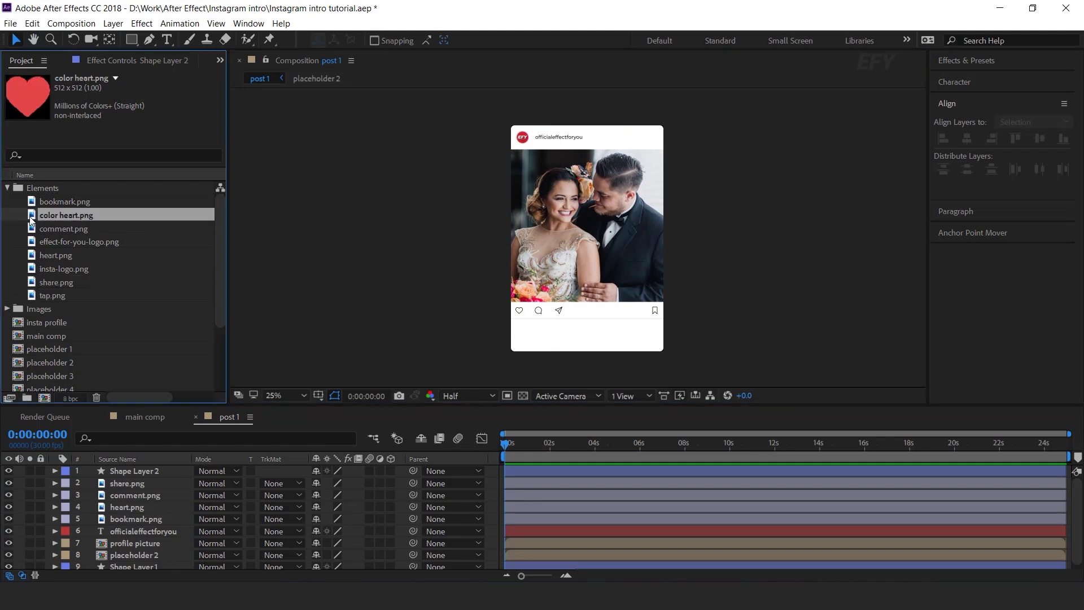
{"action": "left_click_drag", "start_coordinate": [32, 218], "coordinate": [150, 473]}
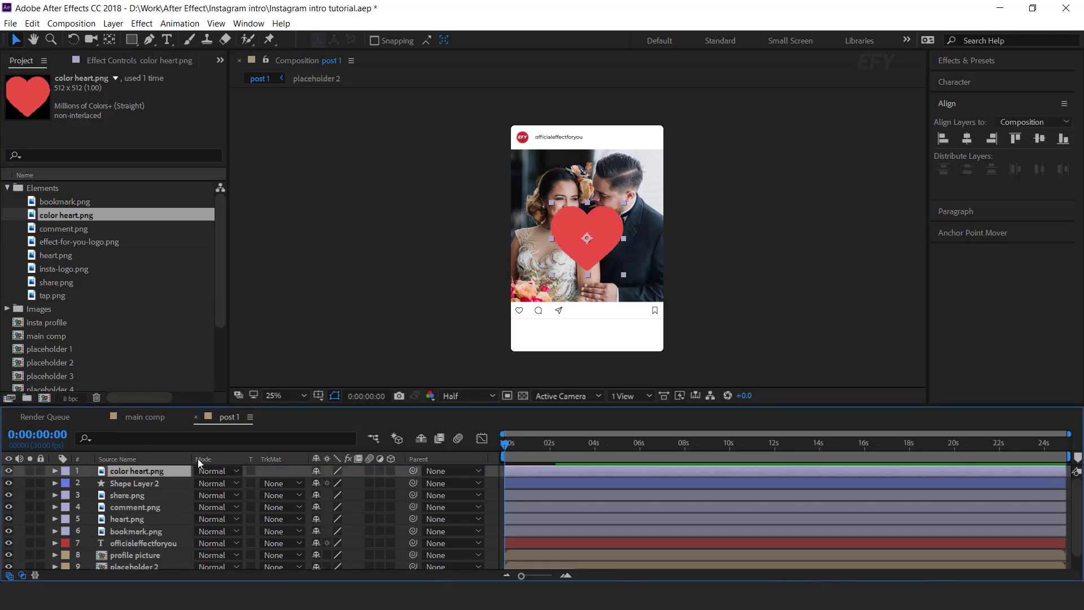
{"action": "key", "text": "s"}
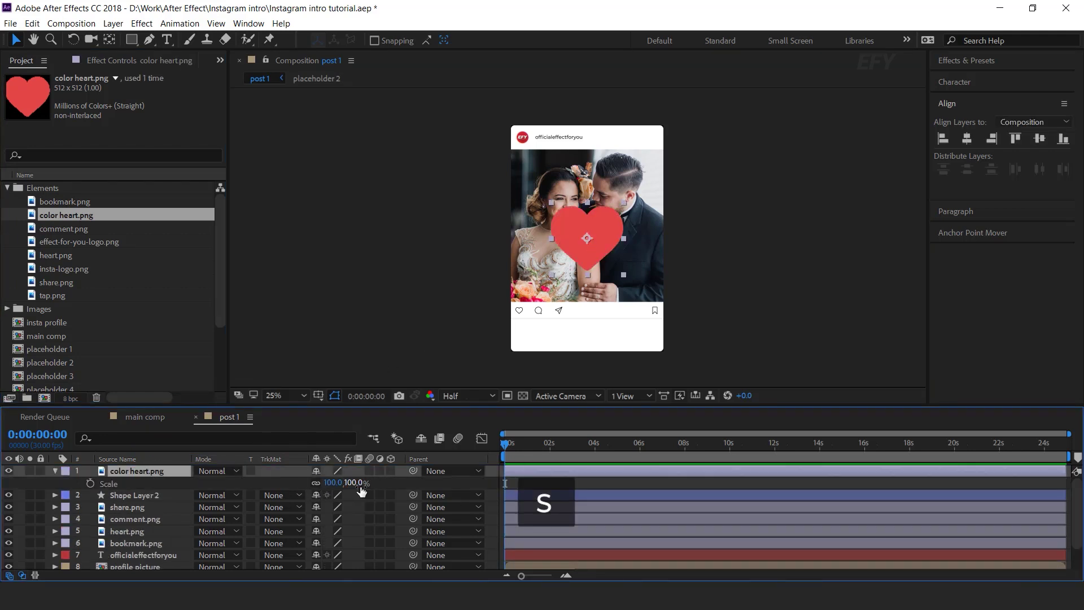
{"action": "left_click", "coordinate": [358, 484]}
{"action": "type", "text": "50"}
{"action": "key", "text": "Return"}
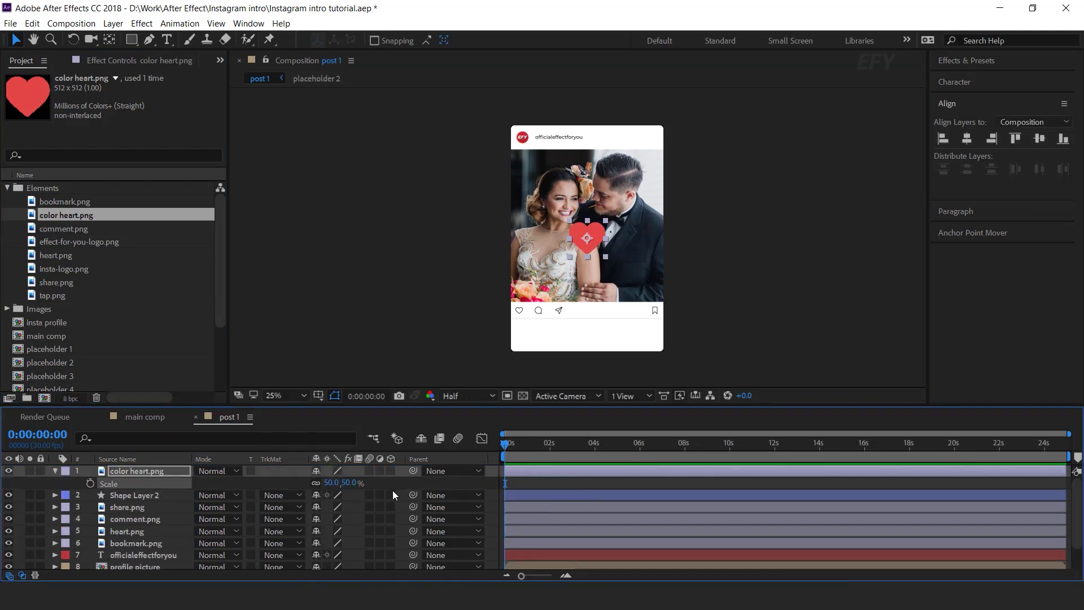
{"action": "left_click", "coordinate": [55, 471]}
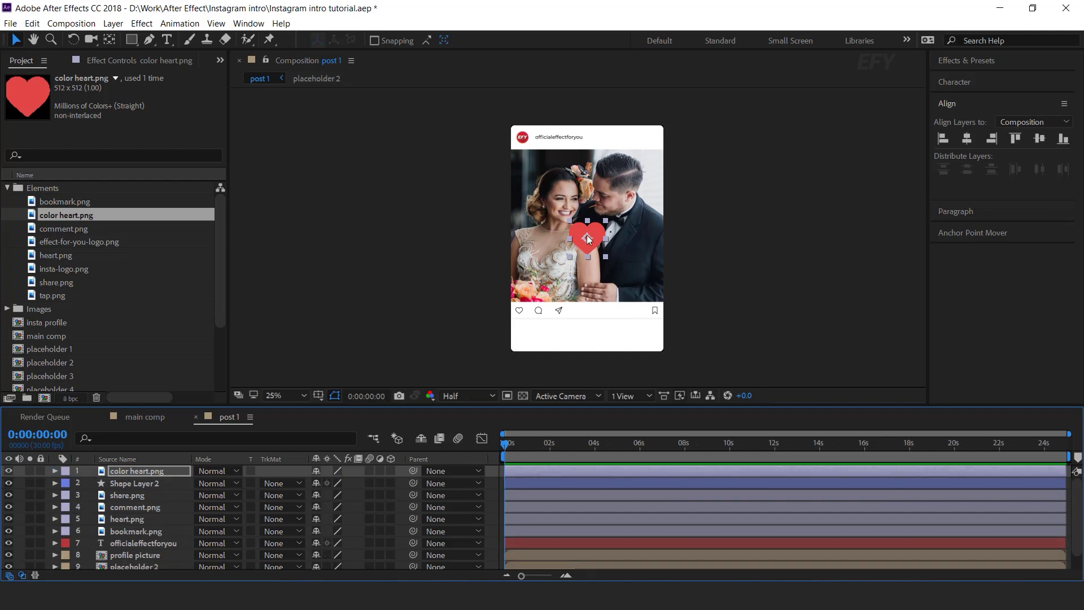
Start keyframing the red heart's scale at 0:00:00:00 with a value of 0%
{"action": "key", "text": "s"}
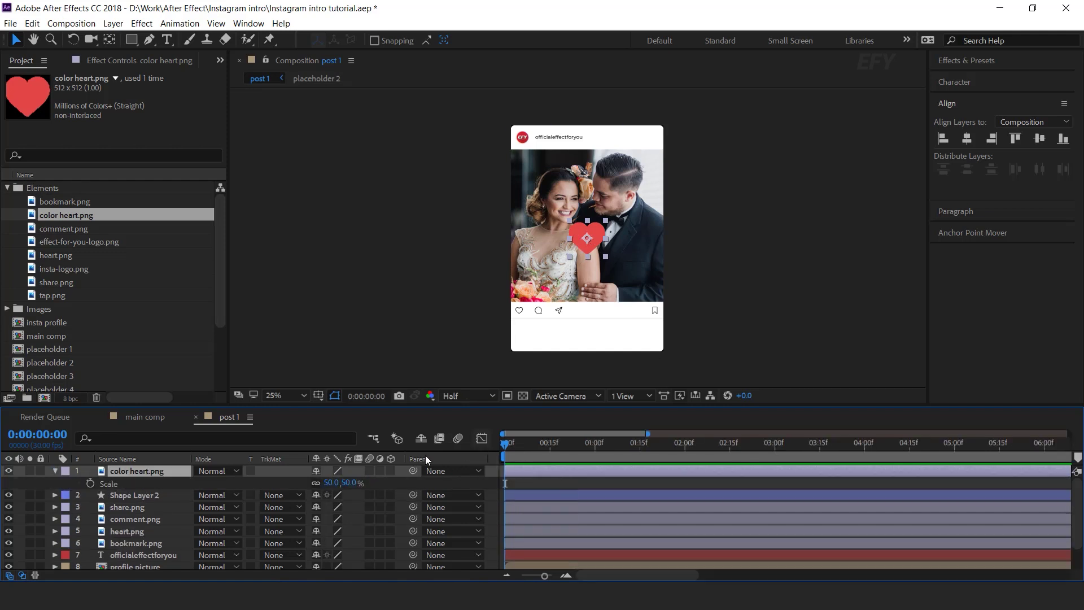
{"action": "left_click", "coordinate": [89, 483]}
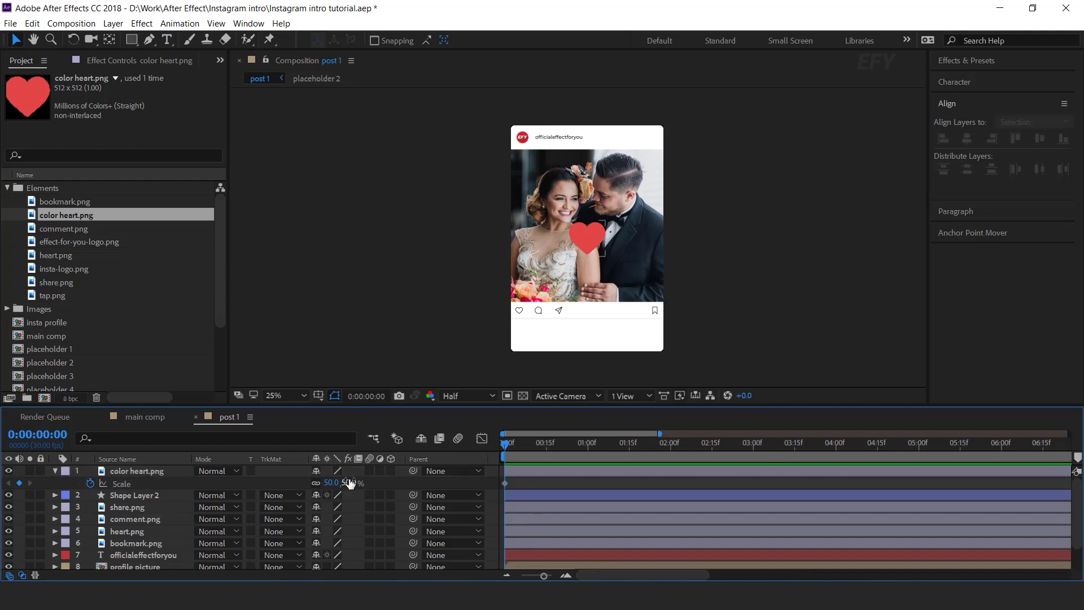
{"action": "left_click", "coordinate": [348, 482]}
{"action": "type", "text": "0"}
{"action": "key", "text": "Return"}
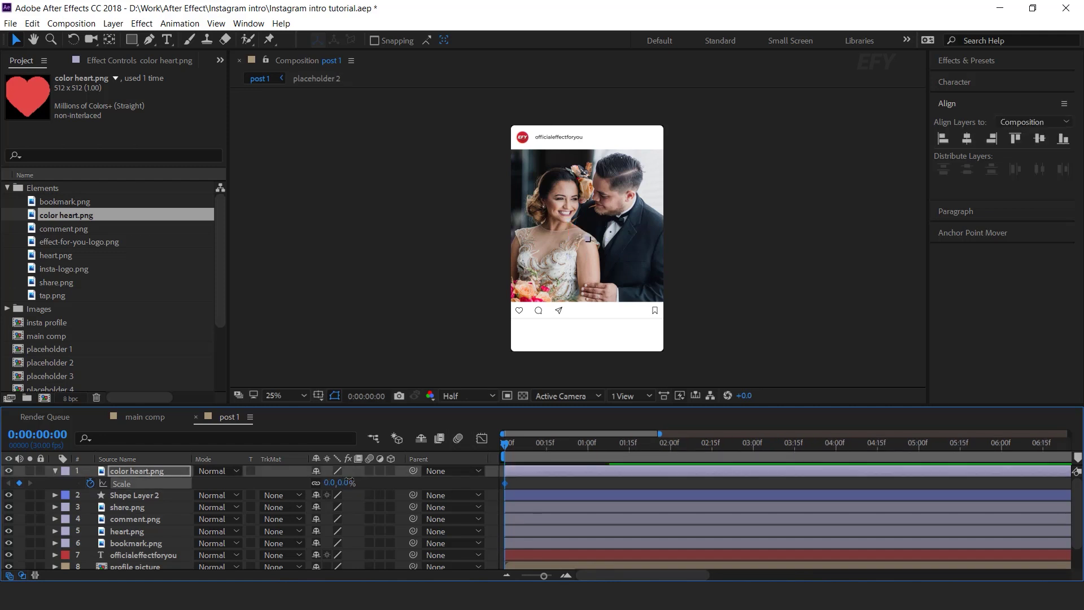
Add a 50% scale keyframe for the red heart at 0:00:00:15 and preview the growth animation
{"action": "left_click_drag", "start_coordinate": [534, 444], "coordinate": [591, 453]}
{"action": "left_click_drag", "start_coordinate": [571, 446], "coordinate": [544, 448]}
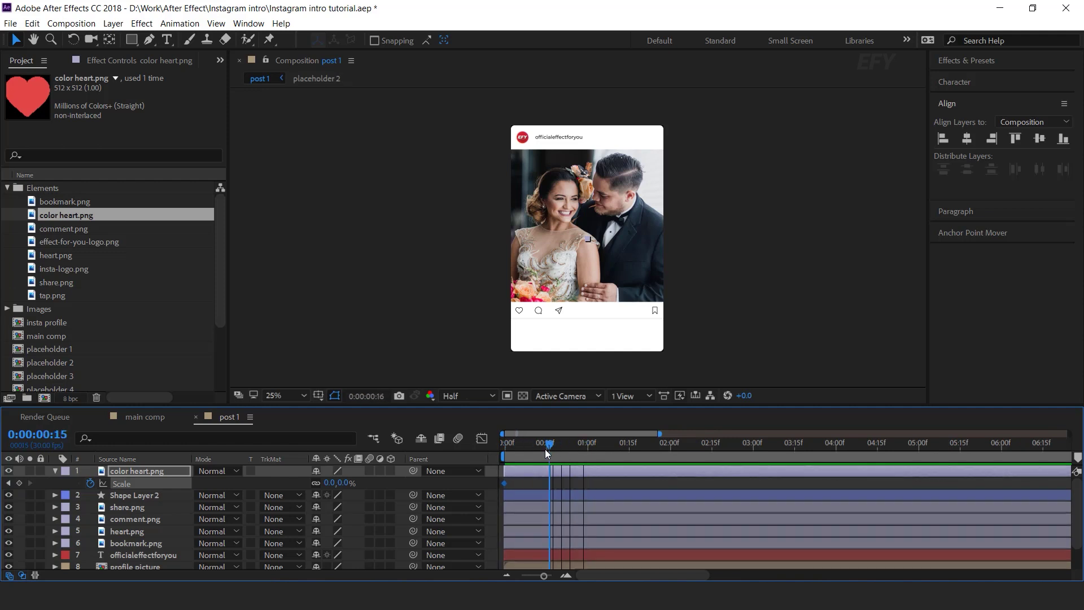
{"action": "left_click", "coordinate": [343, 484]}
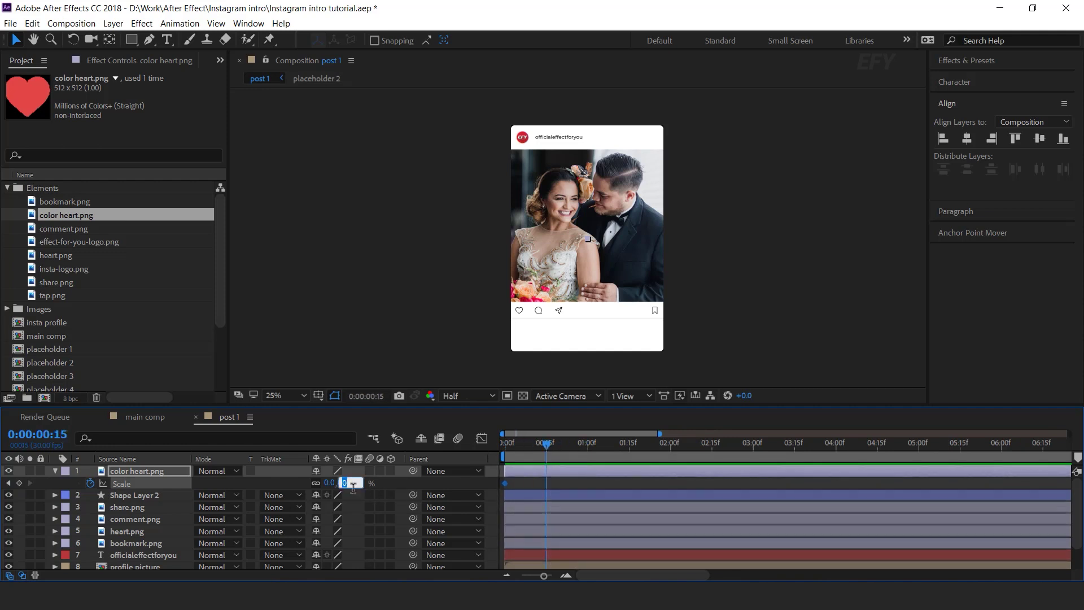
{"action": "key", "text": "Return"}
{"action": "key", "text": "Home"}
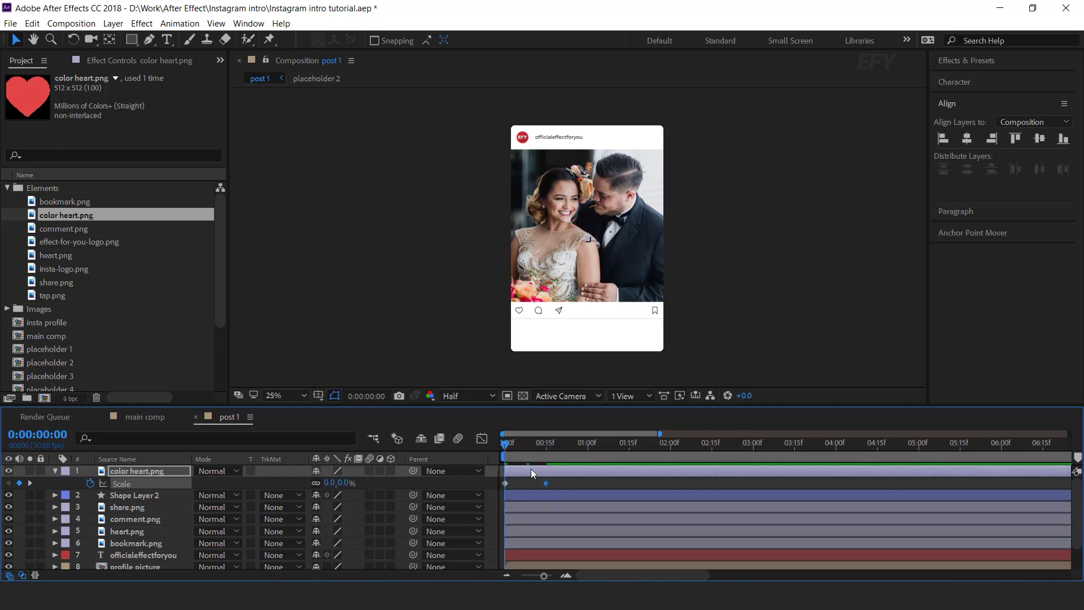
{"action": "key", "text": "space"}
{"action": "left_click_drag", "start_coordinate": [513, 449], "coordinate": [577, 445]}
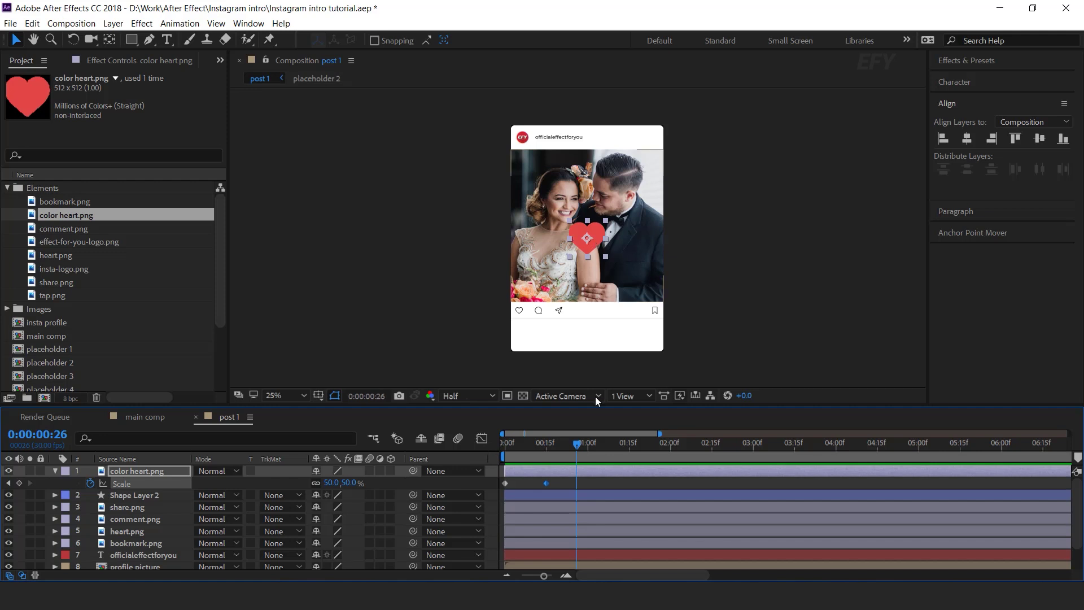
Switch to Notepad and copy the entire bounce expression from Bounce script.txt
{"action": "key", "text": "alt+Tab"}
{"action": "key", "text": "ctrl+a"}
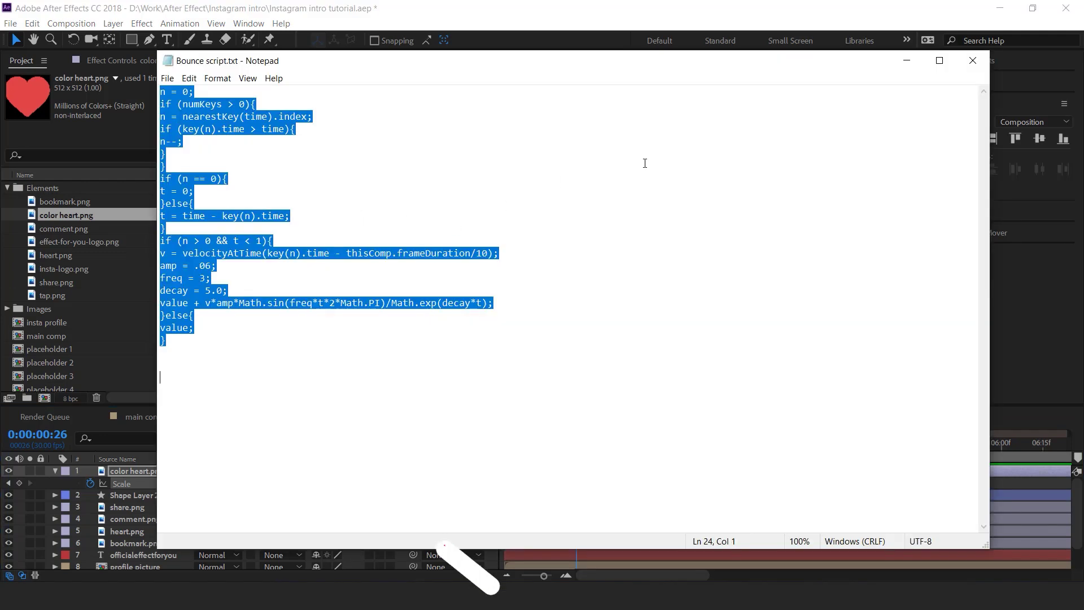
{"action": "left_click", "coordinate": [972, 60]}
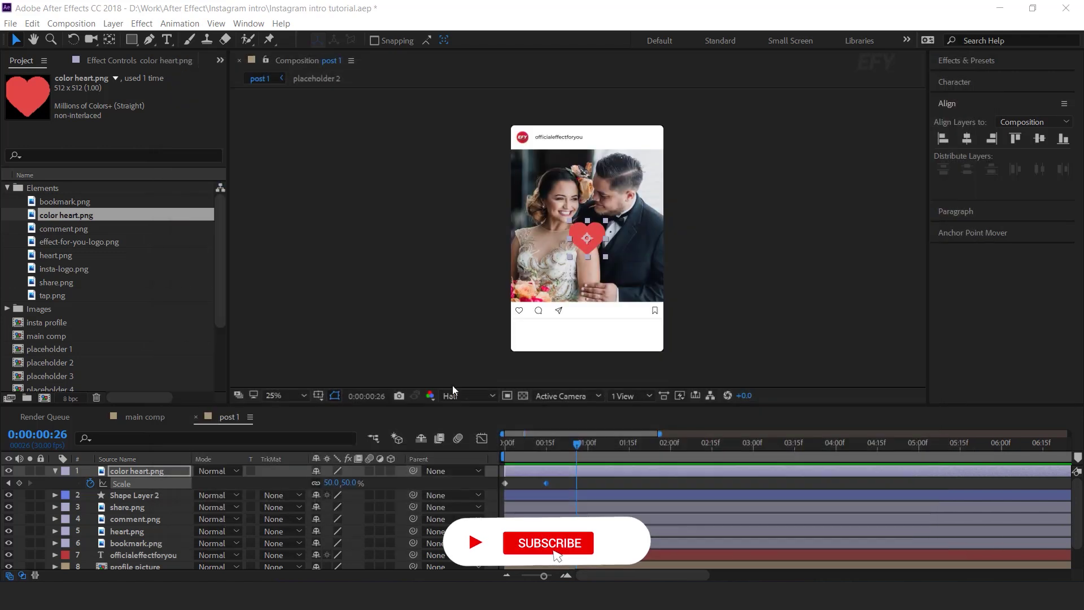
Add the copied bounce expression to the red heart's Scale property in After Effects and preview the animation
{"action": "left_click", "coordinate": [90, 483], "text": "alt"}
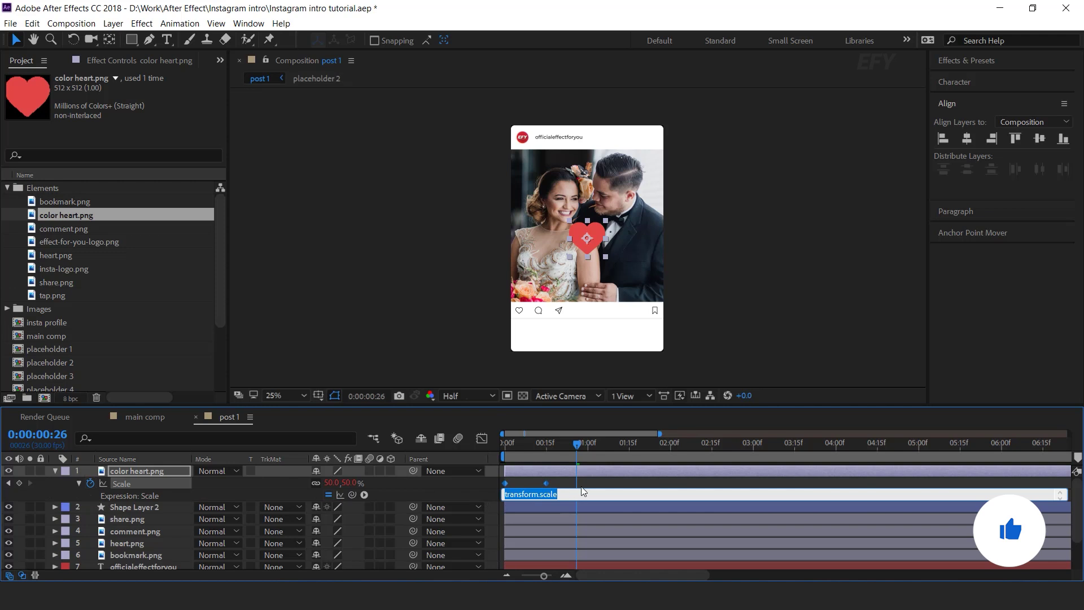
{"action": "key", "text": "ctrl+v"}
{"action": "left_click", "coordinate": [546, 473]}
{"action": "left_click_drag", "start_coordinate": [530, 446], "coordinate": [500, 495]}
{"action": "key", "text": "space"}
{"action": "left_click_drag", "start_coordinate": [509, 445], "coordinate": [557, 561]}
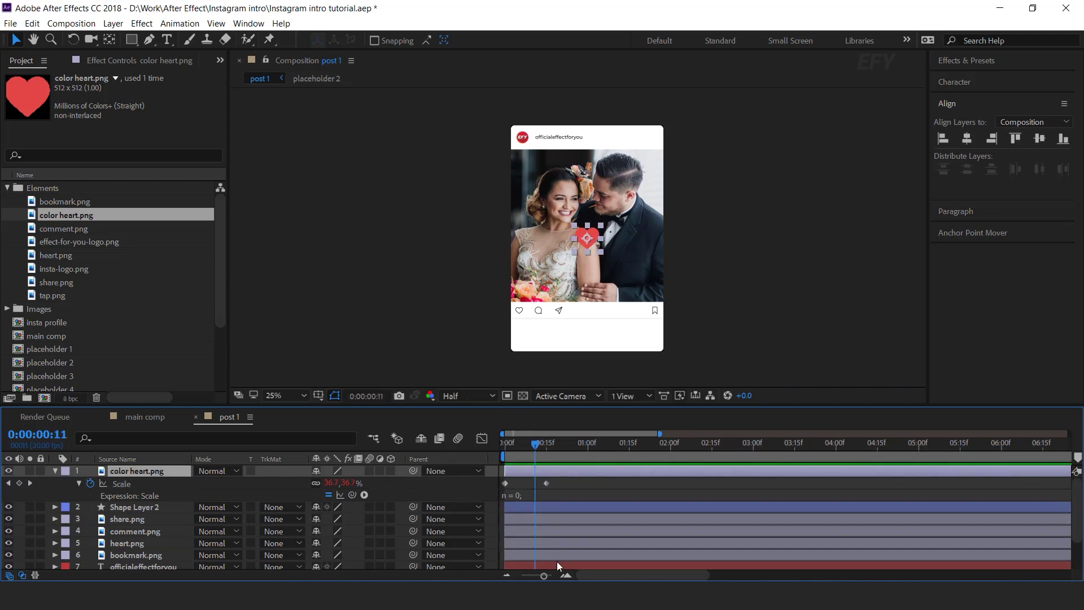
Speed up the red heart's growth by moving its 50% scale keyframe to 0:00:00:07, and preview the bounce
{"action": "key", "text": "="}
{"action": "left_click_drag", "start_coordinate": [590, 483], "coordinate": [531, 483]}
{"action": "left_click_drag", "start_coordinate": [508, 447], "coordinate": [494, 448]}
{"action": "key", "text": "space"}
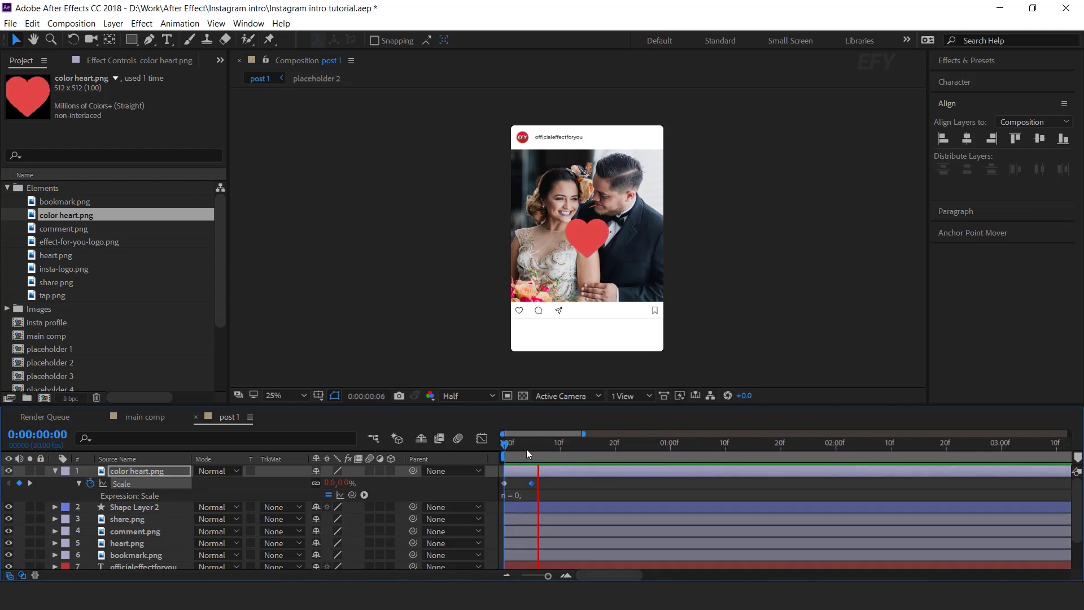
{"action": "left_click", "coordinate": [516, 442]}
{"action": "left_click_drag", "start_coordinate": [533, 484], "coordinate": [545, 484]}
{"action": "key", "text": "Home"}
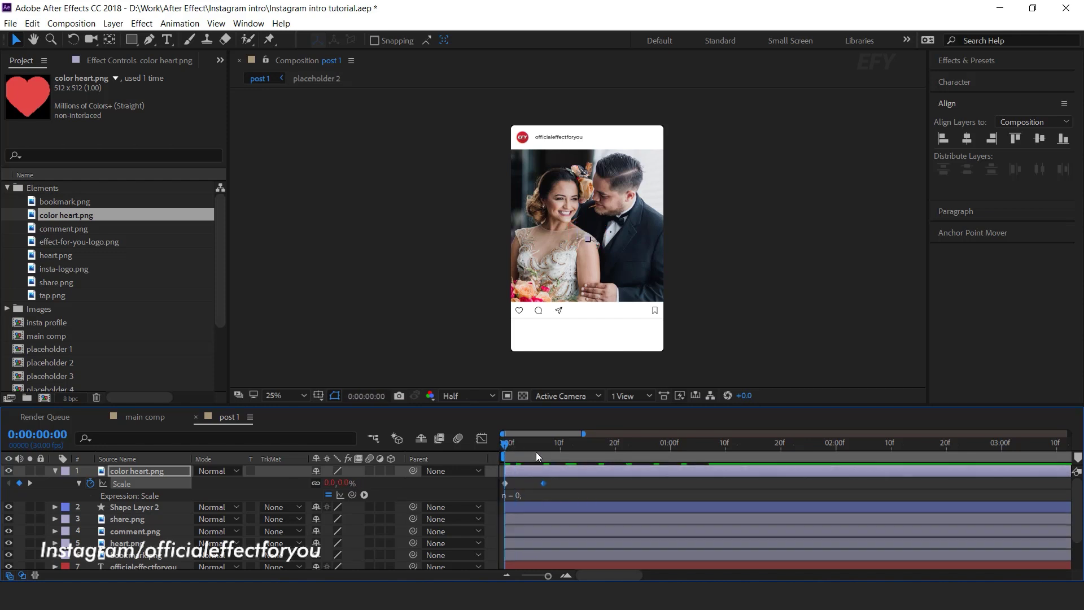
{"action": "key", "text": "space"}
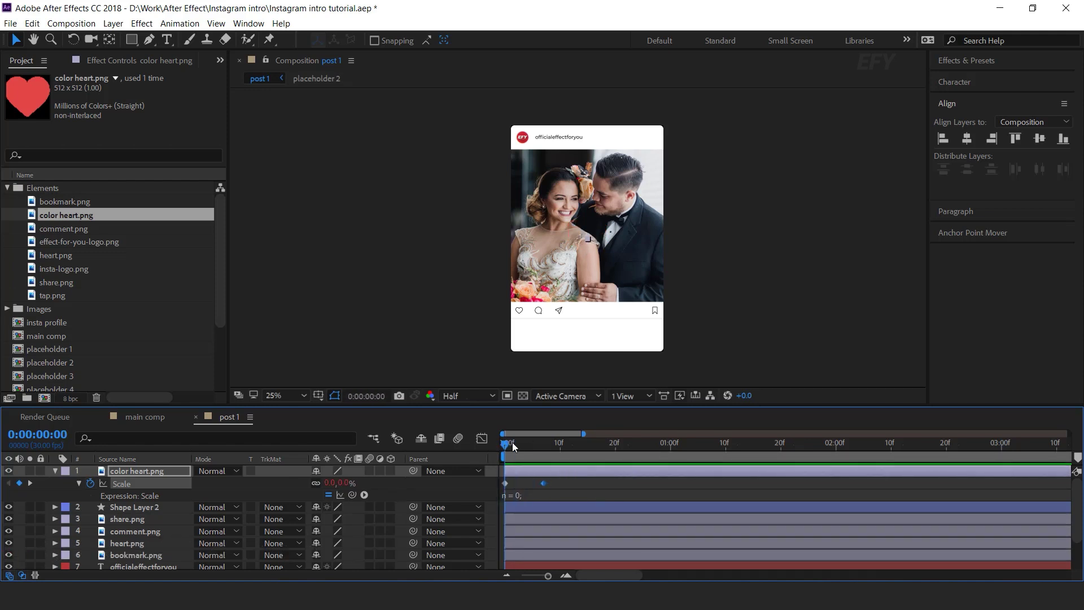
Keyframe the red heart's opacity at 100% at 0:00:00:07 and 0% at 0:00:00:11
{"action": "left_click_drag", "start_coordinate": [541, 443], "coordinate": [543, 446]}
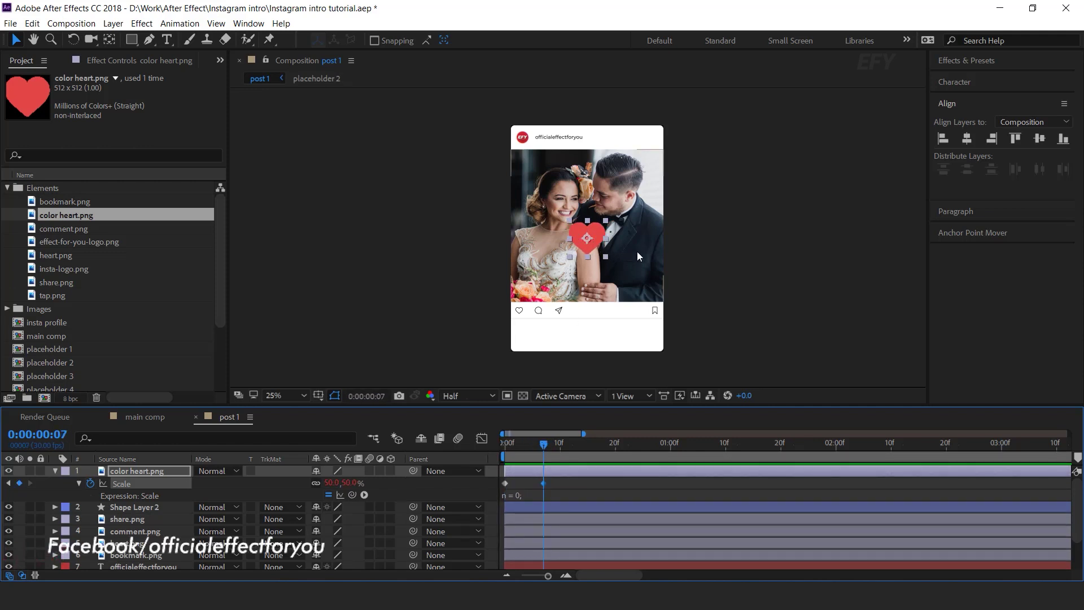
{"action": "key", "text": "shift+t"}
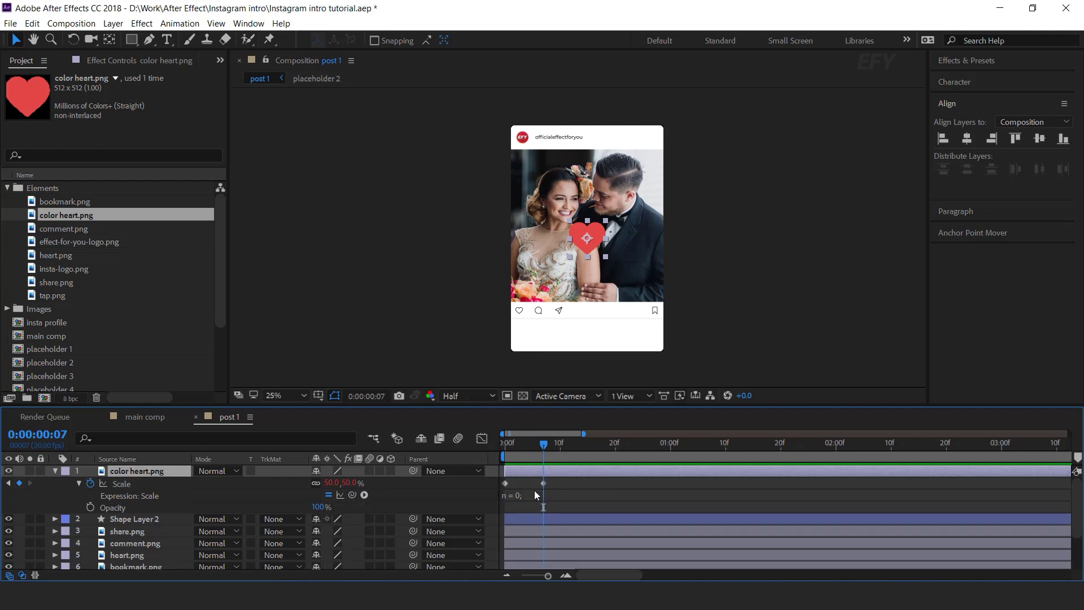
{"action": "key", "text": "alt+shift+t"}
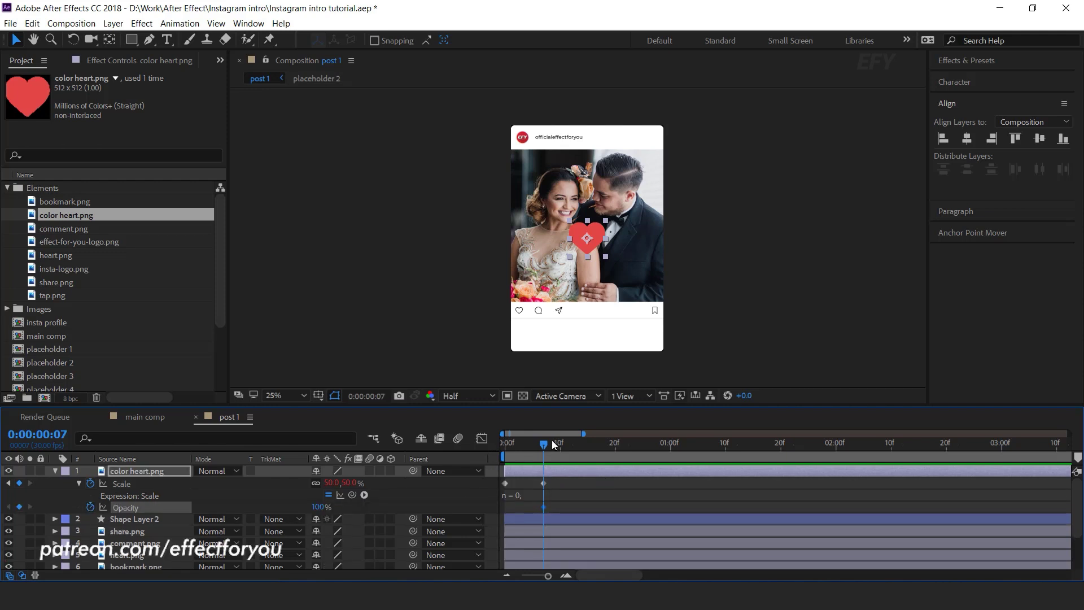
{"action": "left_click_drag", "start_coordinate": [554, 444], "coordinate": [565, 444]}
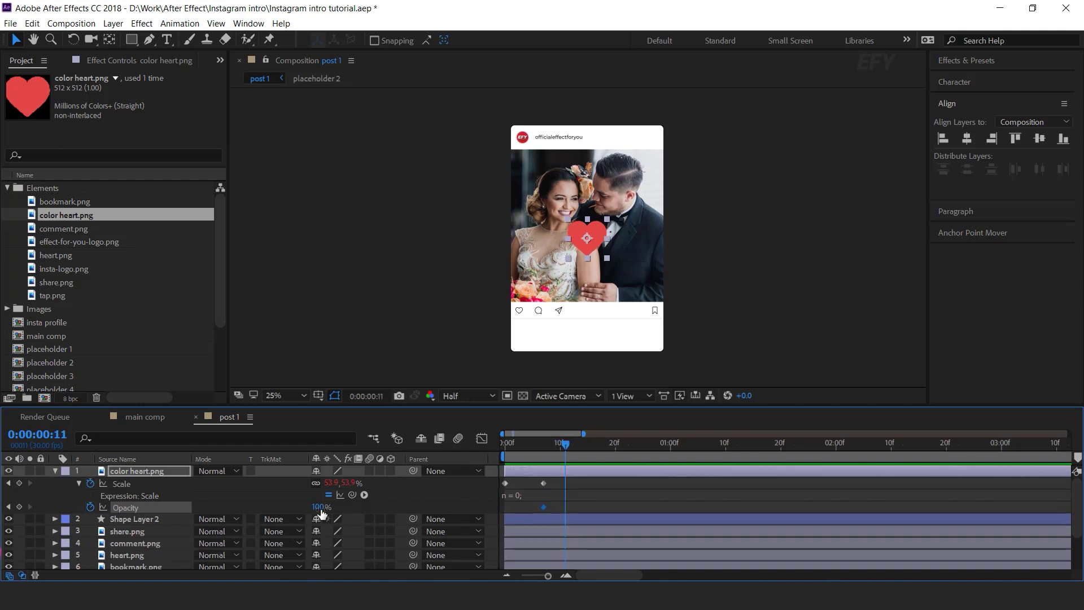
{"action": "left_click_drag", "start_coordinate": [319, 507], "coordinate": [2, 506]}
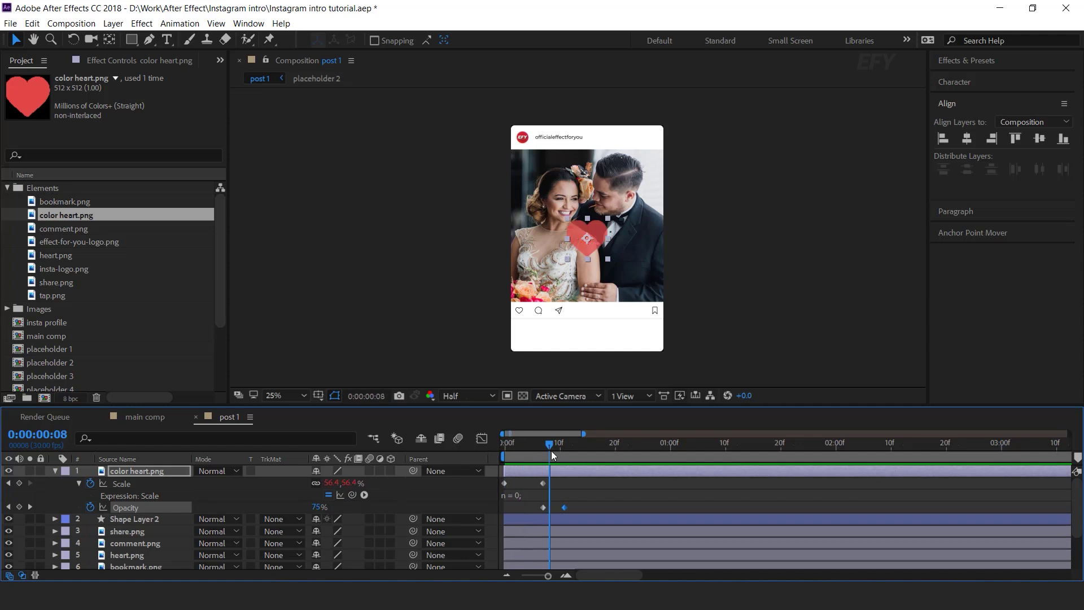
Move the red heart's opacity keyframes to 0:00:00:10 and about 0:00:00:22, and preview the fade-out
{"action": "left_click_drag", "start_coordinate": [564, 507], "coordinate": [608, 506]}
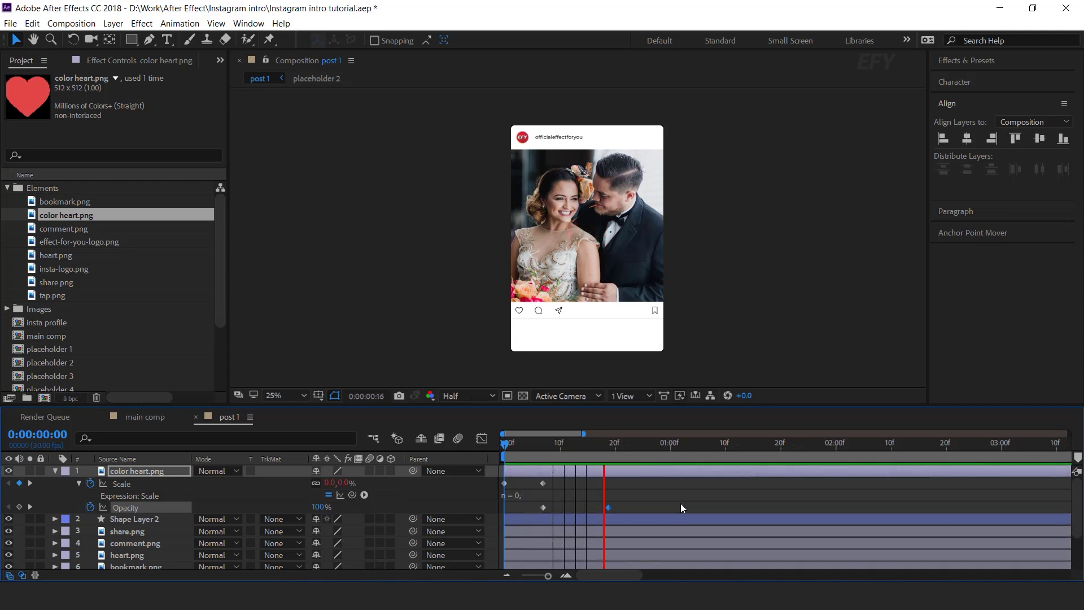
{"action": "left_click", "coordinate": [550, 451]}
{"action": "left_click_drag", "start_coordinate": [653, 512], "coordinate": [532, 506]}
{"action": "left_click_drag", "start_coordinate": [543, 506], "coordinate": [556, 507]}
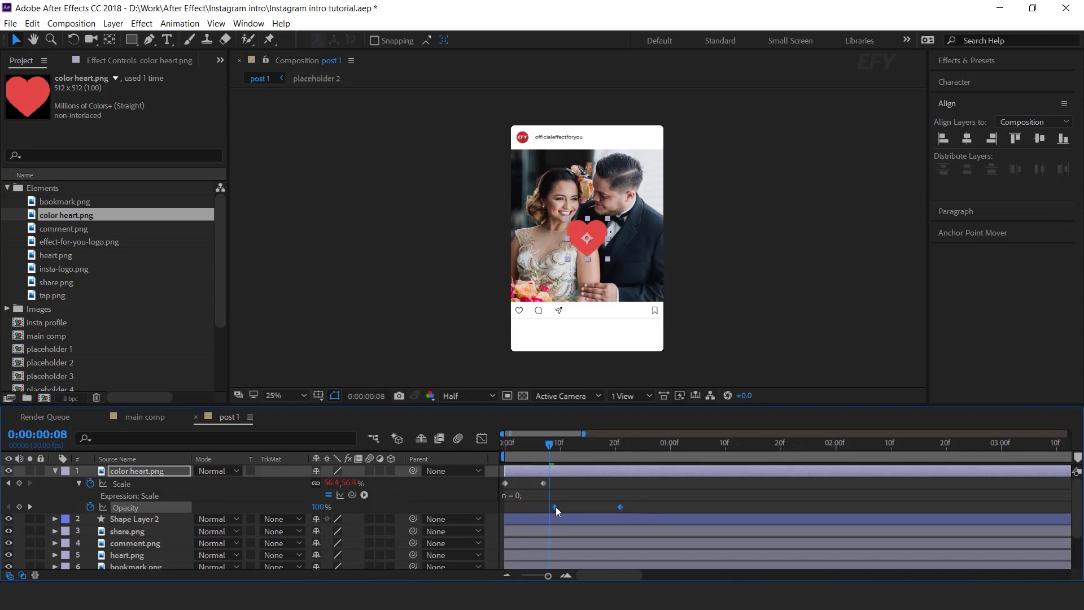
{"action": "key", "text": "Home"}
{"action": "key", "text": "space"}
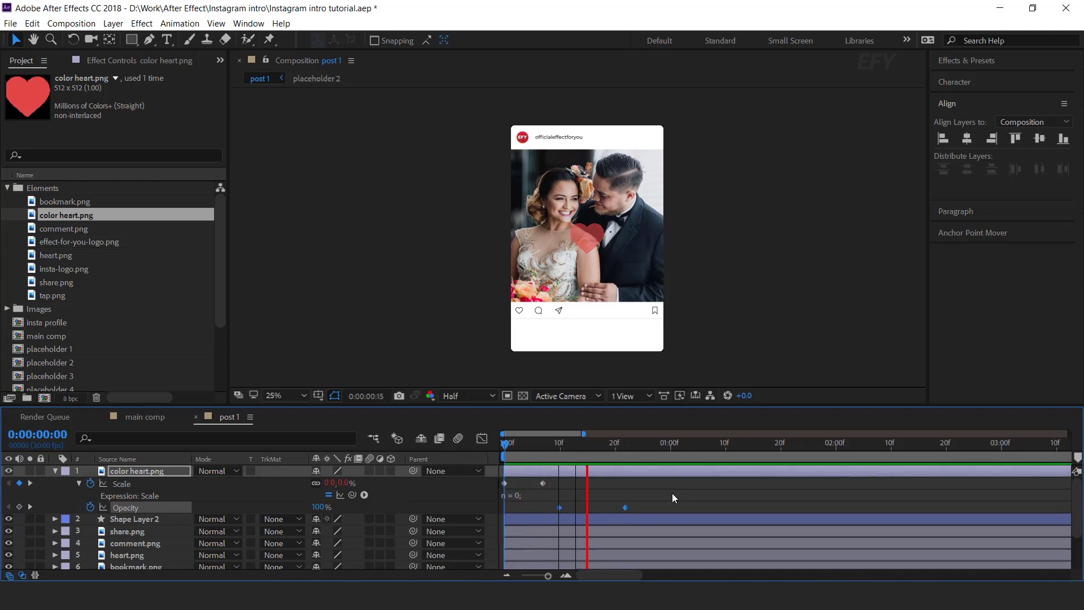
{"action": "left_click", "coordinate": [606, 449]}
{"action": "left_click", "coordinate": [684, 501]}
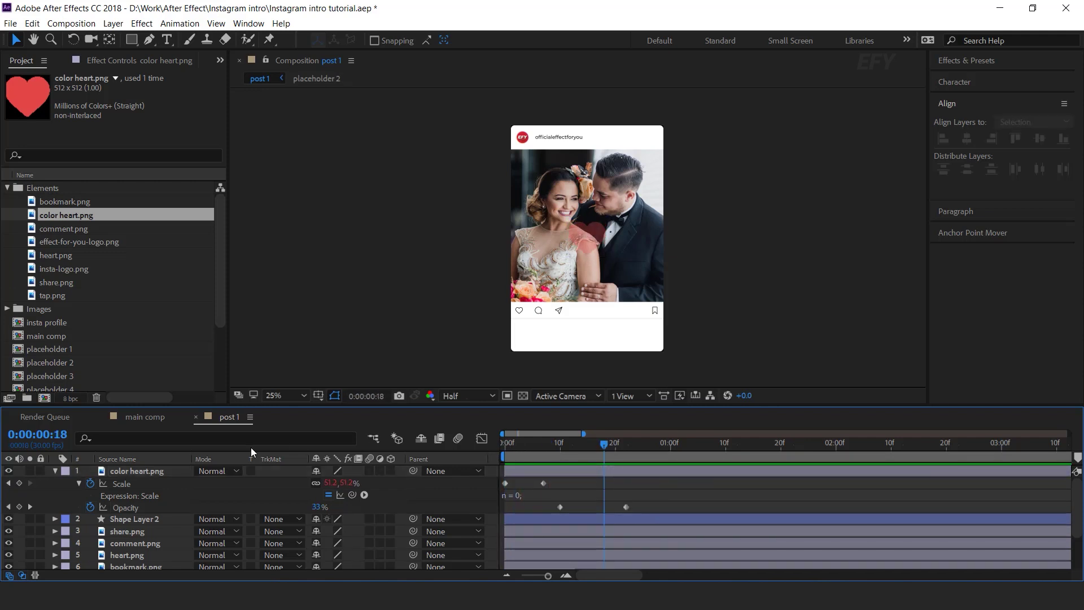
Collapse the red heart layer's properties and shift the layer so it starts at 0:00:01:00
{"action": "left_click", "coordinate": [55, 471]}
{"action": "left_click", "coordinate": [152, 471]}
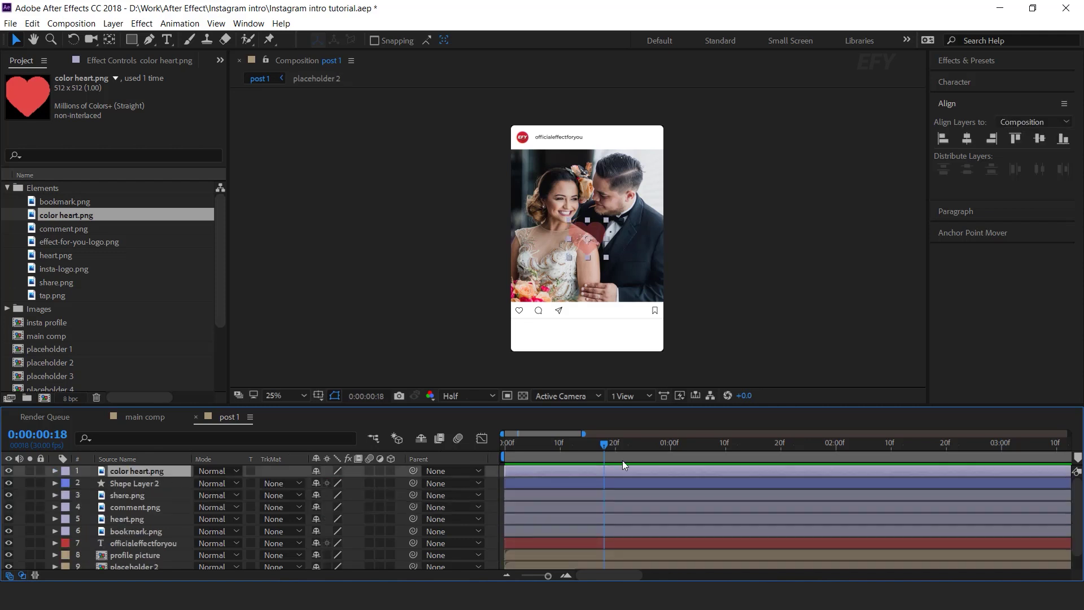
{"action": "left_click_drag", "start_coordinate": [594, 469], "coordinate": [798, 470]}
{"action": "key", "text": "Home"}
{"action": "key", "text": "space"}
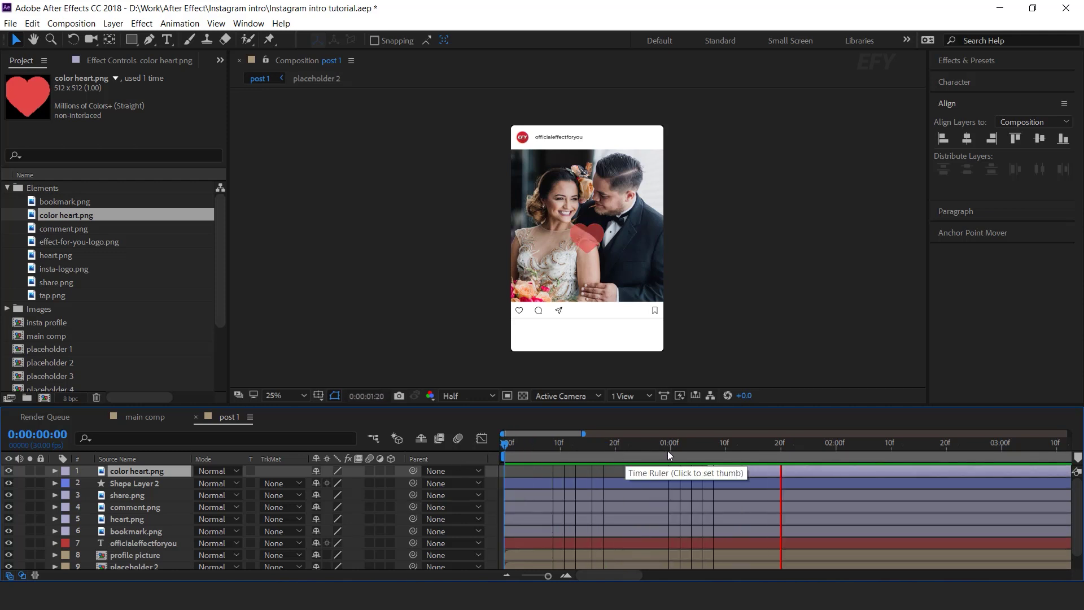
{"action": "left_click", "coordinate": [725, 450]}
{"action": "left_click_drag", "start_coordinate": [739, 475], "coordinate": [701, 470]}
Add a second color heart.png layer directly above the outline heart.png layer in the post 1 timeline
{"action": "left_click_drag", "start_coordinate": [658, 442], "coordinate": [703, 444]}
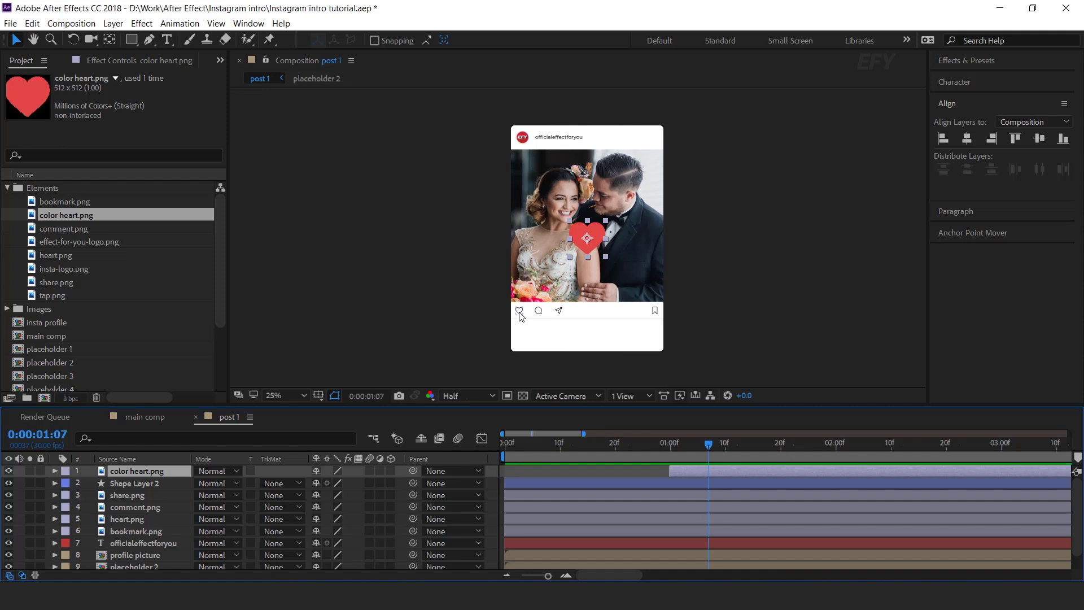
{"action": "scroll", "coordinate": [519, 314], "scroll_direction": "up", "scroll_amount": 1}
{"action": "key", "text": "space"}
{"action": "left_click_drag", "start_coordinate": [523, 331], "coordinate": [534, 237]}
{"action": "key", "text": "v"}
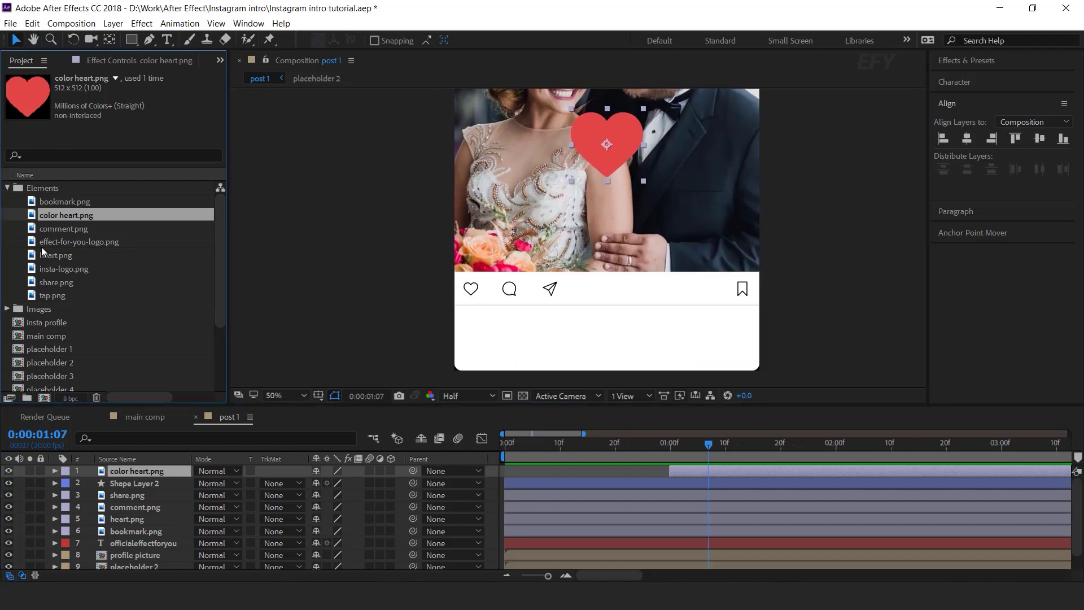
{"action": "left_click_drag", "start_coordinate": [110, 251], "coordinate": [157, 513]}
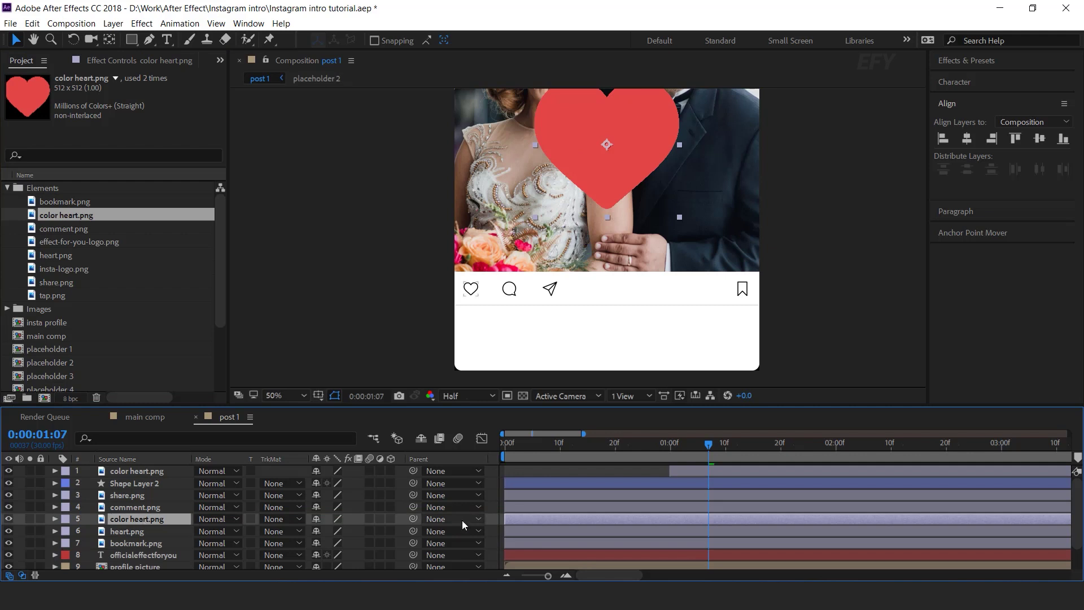
Scale the second color heart.png layer to 10% and collapse its properties
{"action": "key", "text": "s"}
{"action": "left_click", "coordinate": [355, 530]}
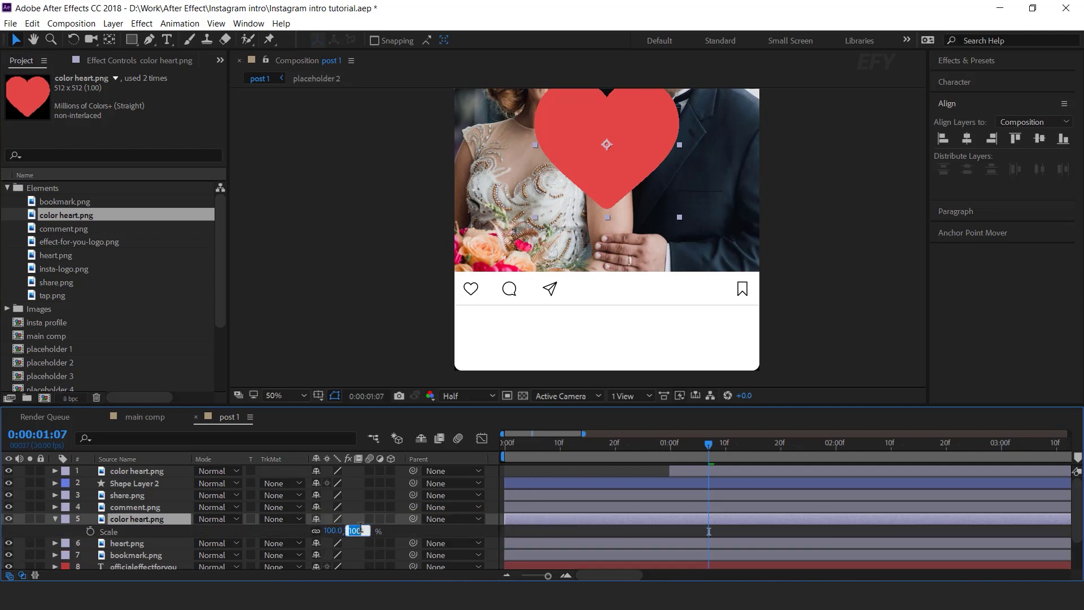
{"action": "type", "text": "10"}
{"action": "key", "text": "Return"}
{"action": "left_click", "coordinate": [56, 519]}
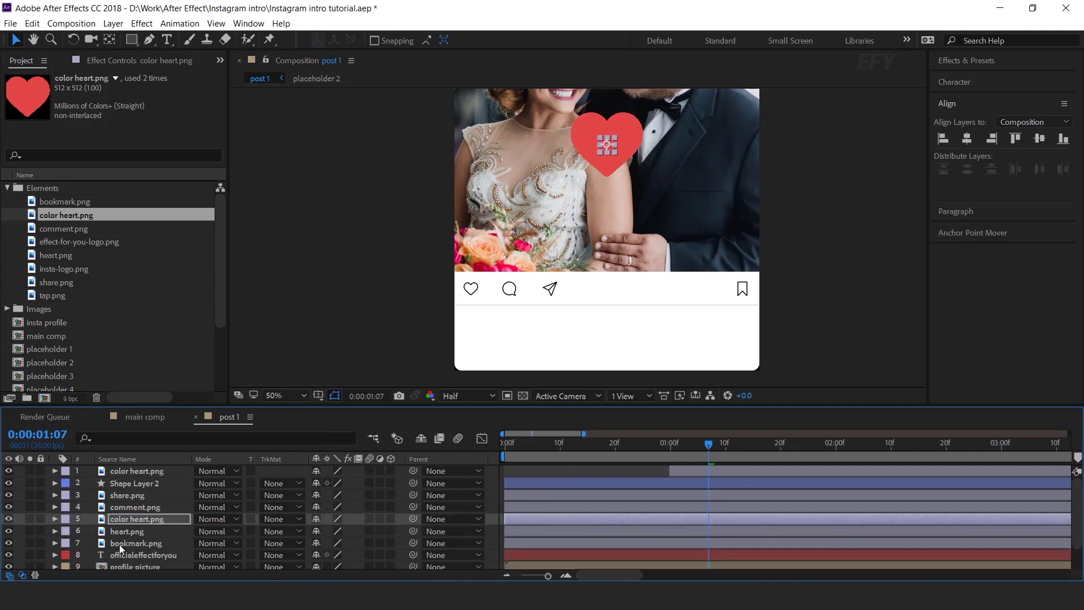
Position the small red heart exactly over the outline heart icon below the photo
{"action": "left_click_drag", "start_coordinate": [609, 144], "coordinate": [473, 288]}
{"action": "scroll", "coordinate": [453, 292], "scroll_direction": "up", "scroll_amount": 4}
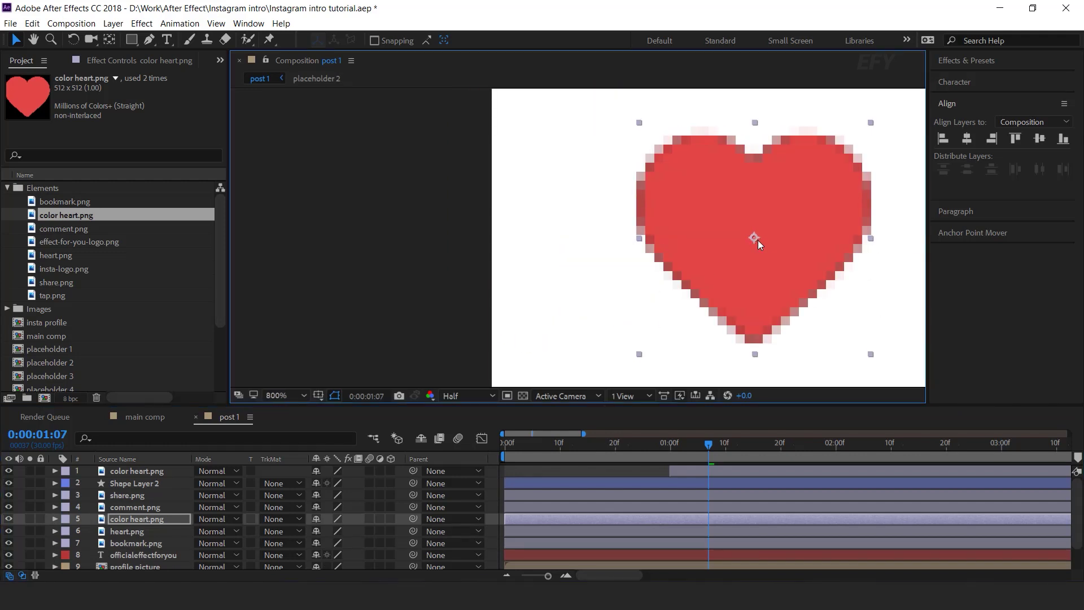
{"action": "scroll", "coordinate": [757, 239], "scroll_direction": "down", "scroll_amount": 6}
{"action": "scroll", "coordinate": [488, 267], "scroll_direction": "down", "scroll_amount": 2}
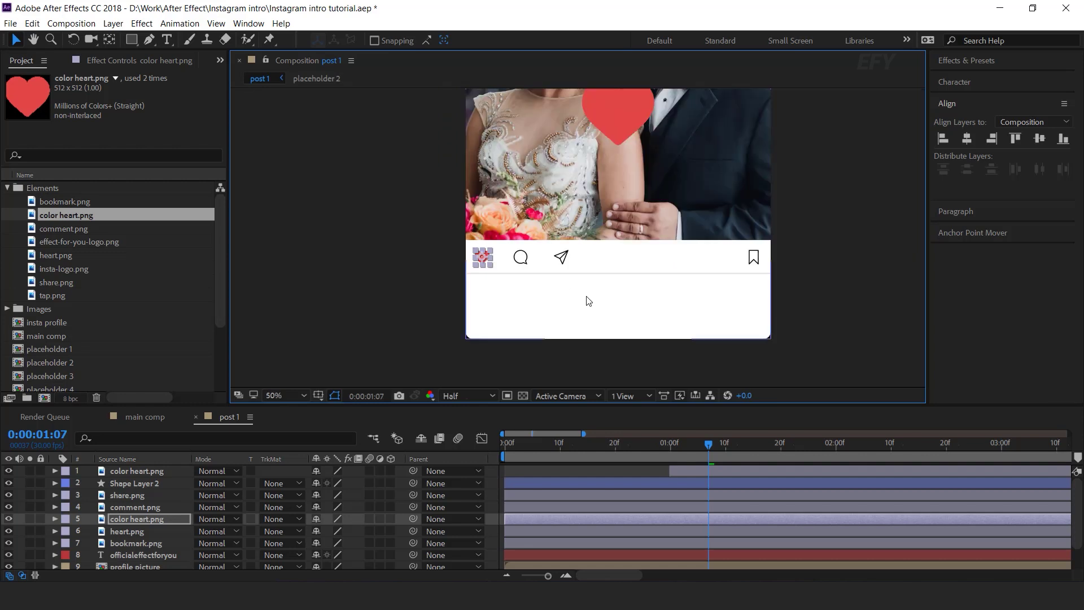
{"action": "left_click_drag", "start_coordinate": [611, 266], "coordinate": [600, 295]}
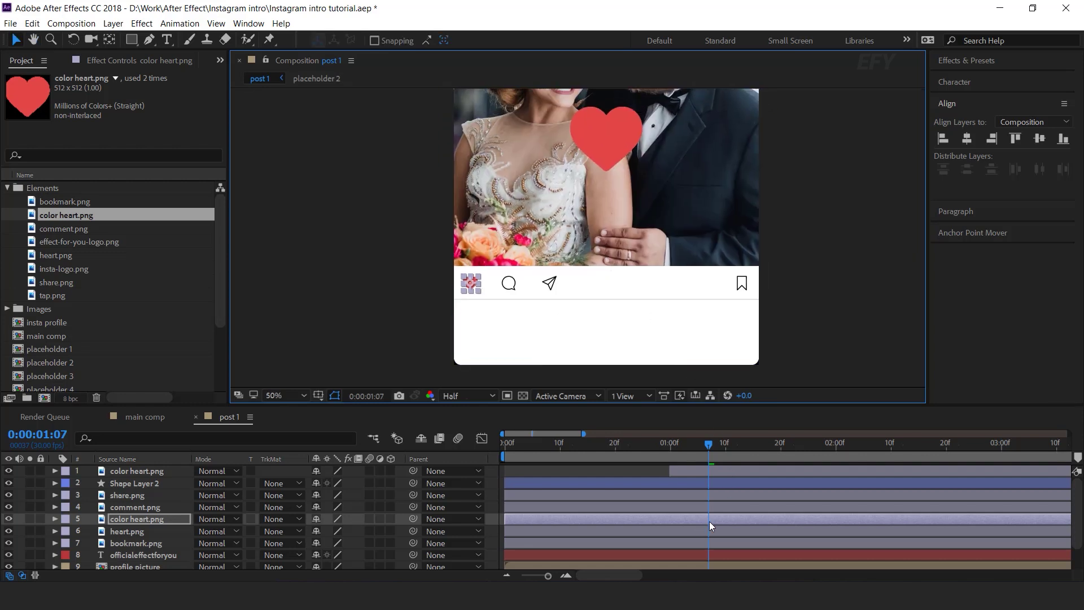
Shift the small red heart layer to start at 0:00:01:00 and trim the outline heart.png layer's end to that time
{"action": "left_click_drag", "start_coordinate": [533, 521], "coordinate": [699, 517]}
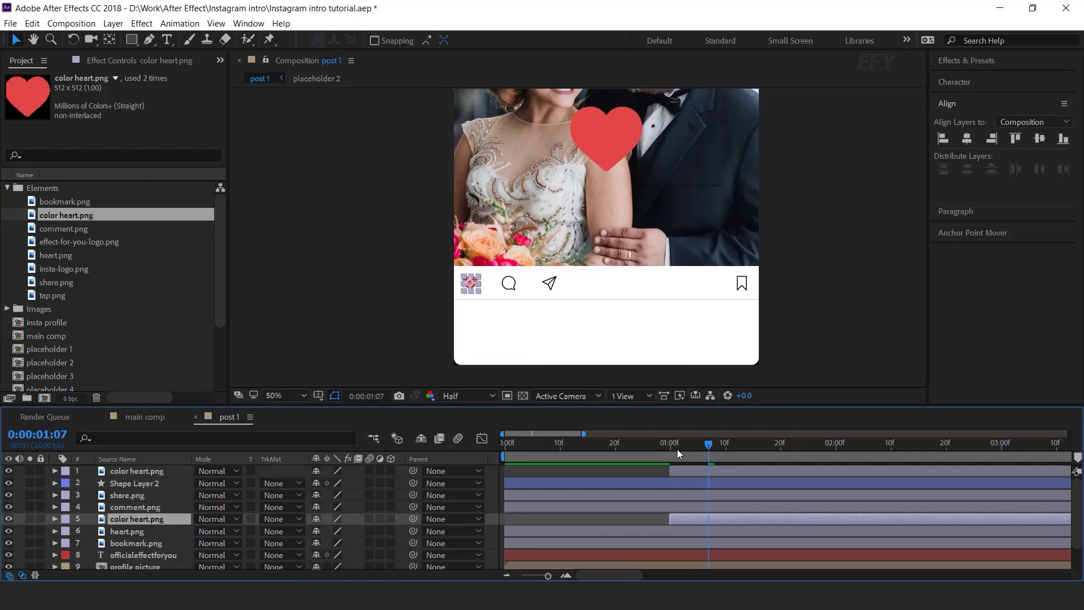
{"action": "left_click_drag", "start_coordinate": [676, 448], "coordinate": [669, 446]}
{"action": "left_click", "coordinate": [130, 535]}
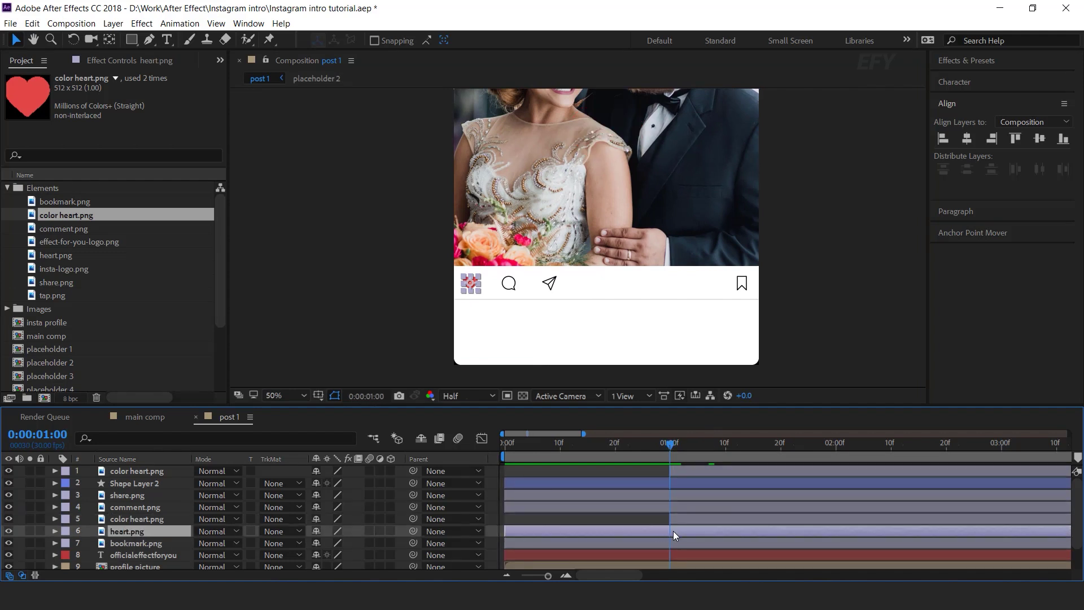
{"action": "key", "text": "alt+]"}
{"action": "scroll", "coordinate": [673, 532], "scroll_direction": "up", "scroll_amount": 2}
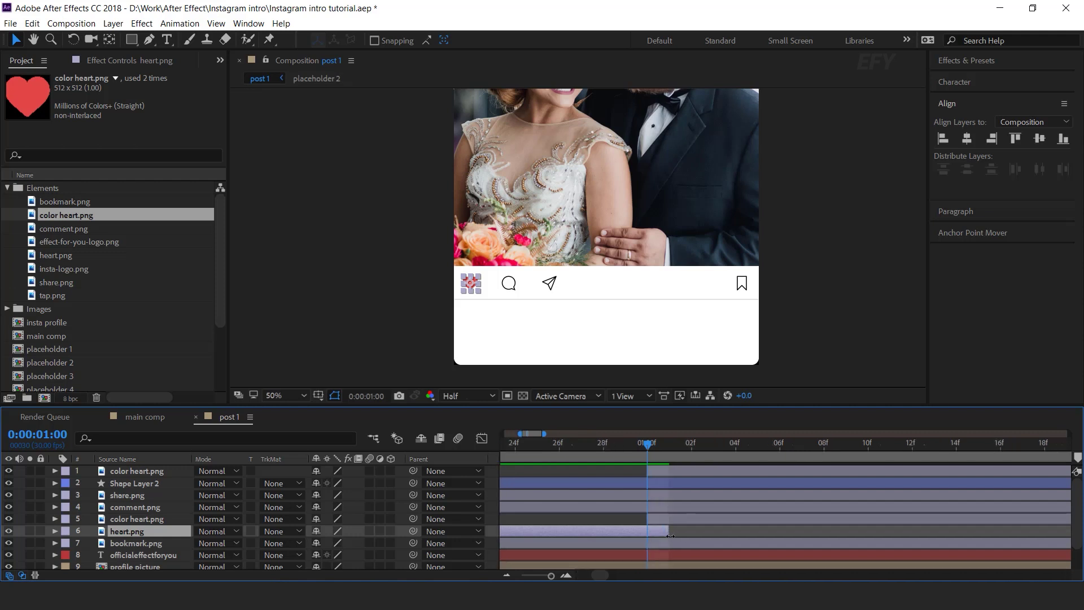
{"action": "key", "text": "minus"}
{"action": "key", "text": "minus"}
Preview the like animation from the early frames to check the icon's change from outline to red
{"action": "left_click_drag", "start_coordinate": [682, 446], "coordinate": [579, 447]}
{"action": "left_click", "coordinate": [894, 282]}
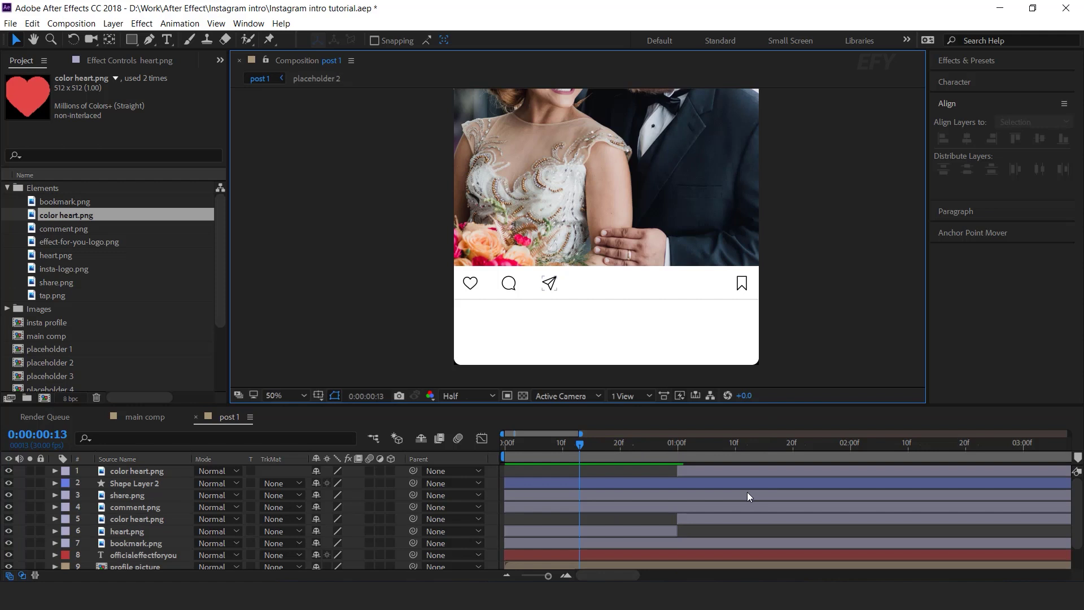
{"action": "key", "text": "minus"}
{"action": "key", "text": "minus"}
{"action": "key", "text": "space"}
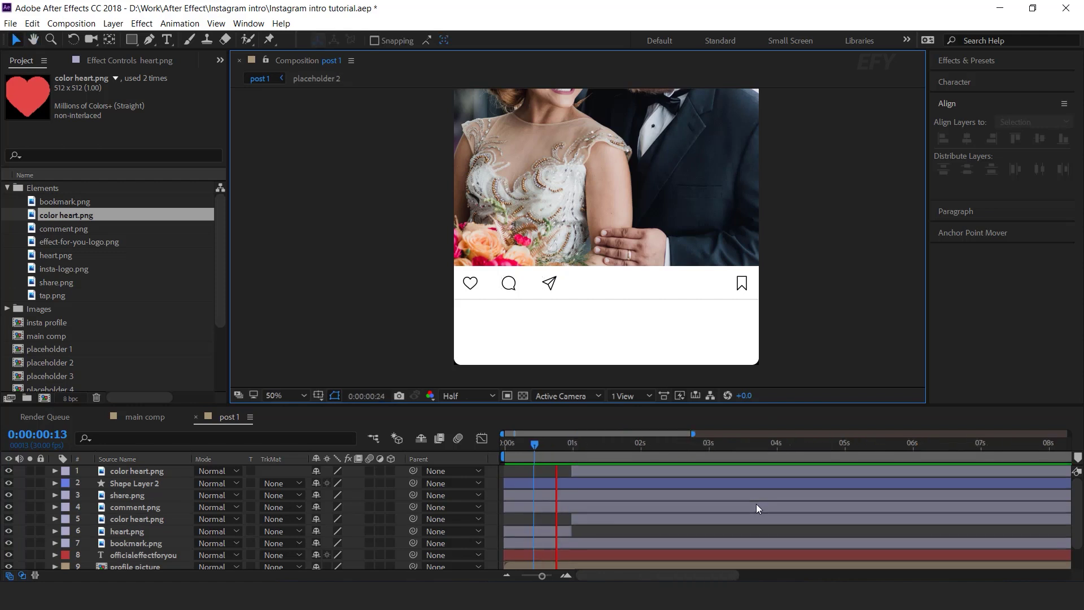
{"action": "left_click", "coordinate": [518, 446]}
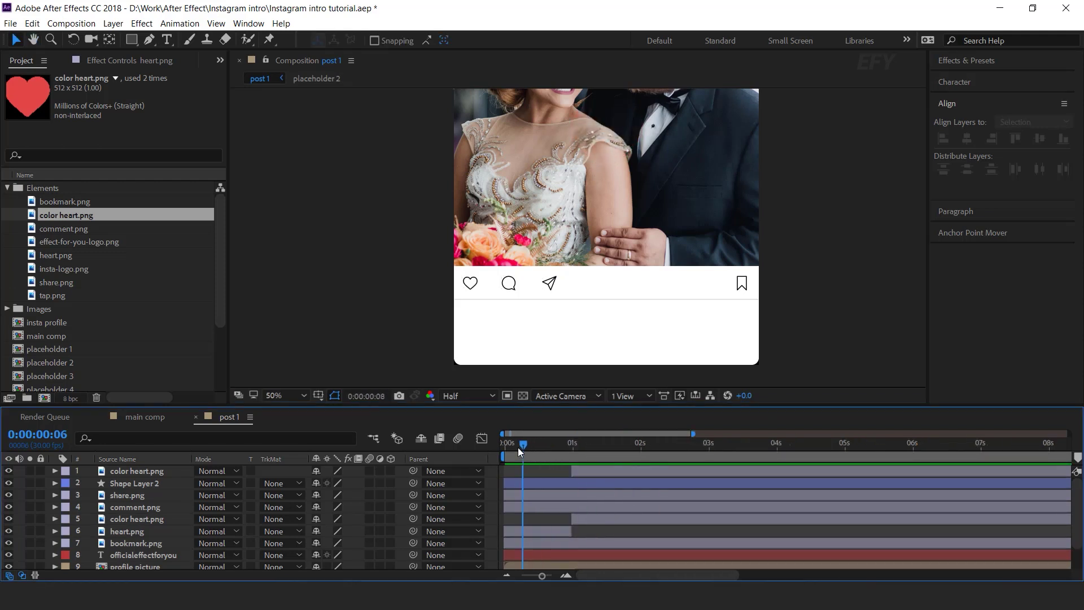
{"action": "key", "text": "comma"}
{"action": "key", "text": "comma"}
{"action": "key", "text": "space"}
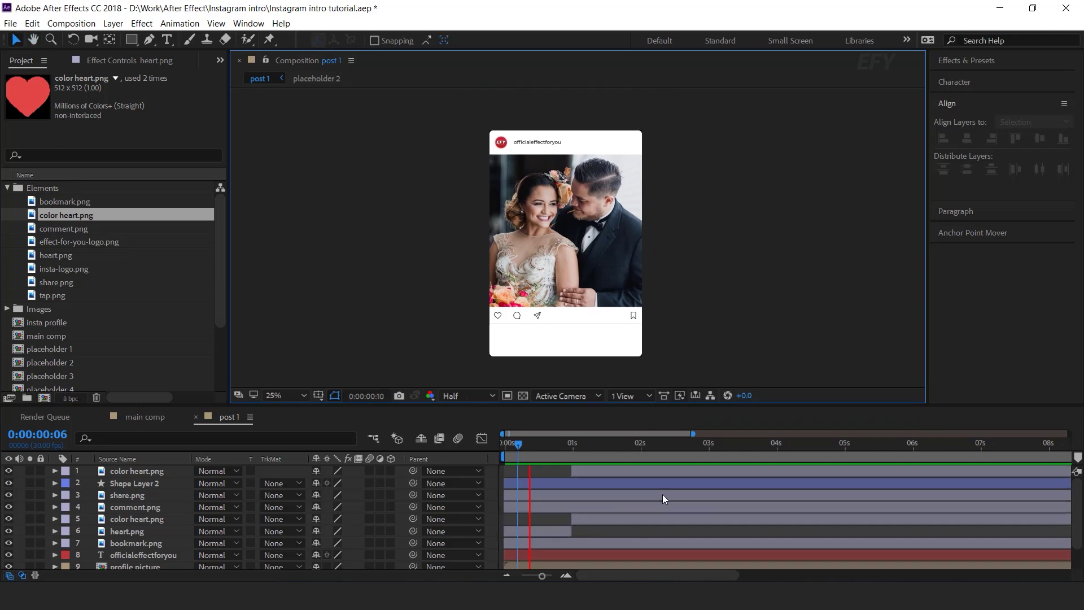
Delay the icon's colour change by starting the small red heart layer and ending the outline heart.png layer at 0:00:01:03
{"action": "left_click_drag", "start_coordinate": [569, 443], "coordinate": [591, 445]}
{"action": "scroll", "coordinate": [571, 465], "scroll_direction": "up", "scroll_amount": 1}
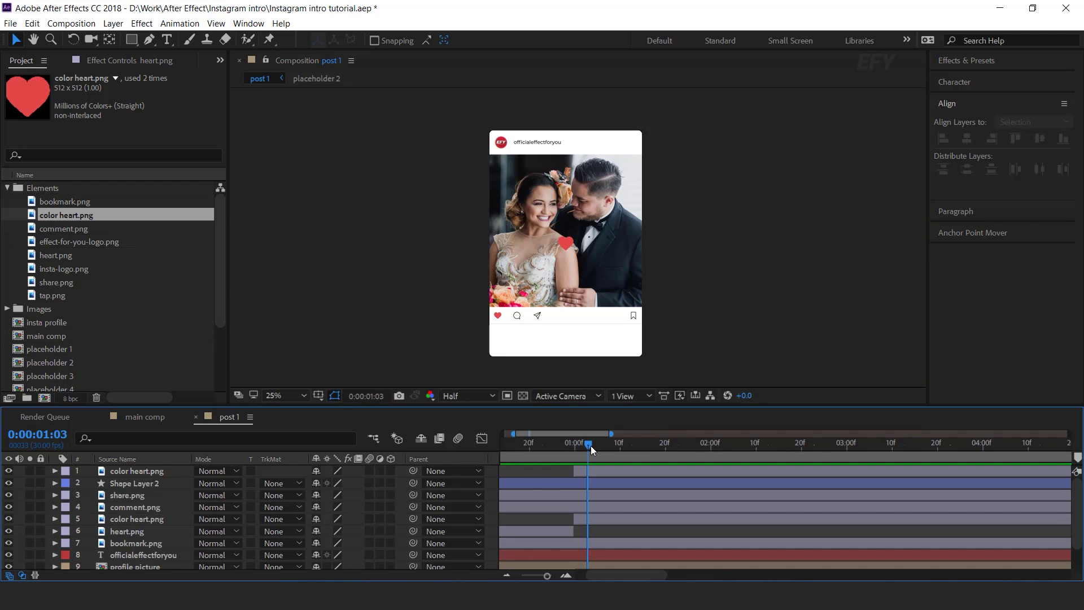
{"action": "scroll", "coordinate": [595, 488], "scroll_direction": "up", "scroll_amount": 1}
{"action": "left_click_drag", "start_coordinate": [591, 515], "coordinate": [618, 516]}
{"action": "left_click_drag", "start_coordinate": [553, 533], "coordinate": [583, 534]}
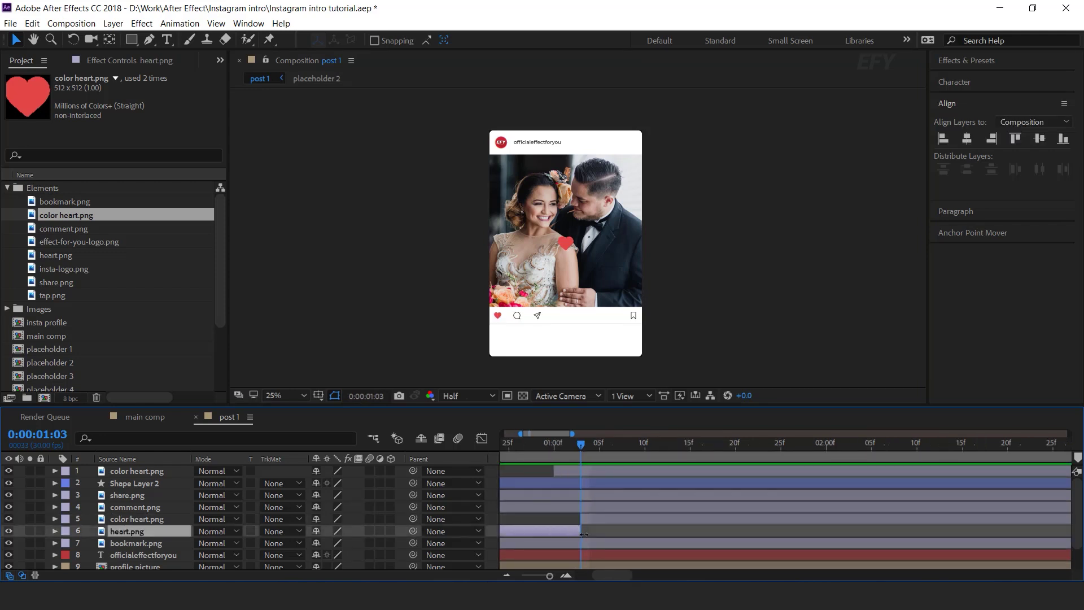
Preview the like animation from the early frames to 0:00:02:11, checking the big heart's fade against the icon's colour change
{"action": "key", "text": "space"}
{"action": "left_click", "coordinate": [523, 442]}
{"action": "key", "text": "space"}
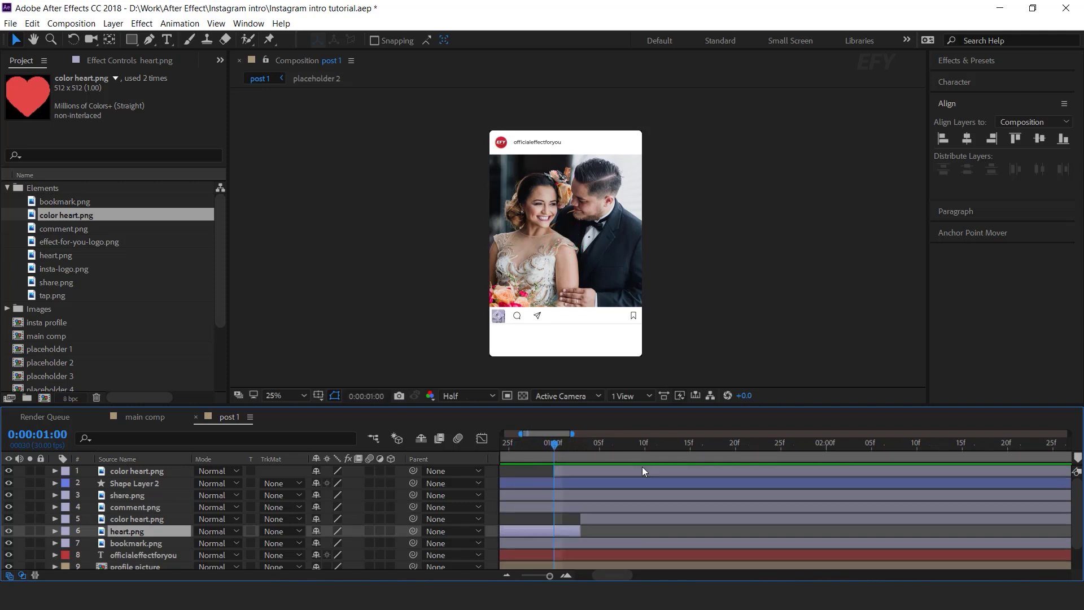
{"action": "left_click", "coordinate": [549, 445]}
{"action": "scroll", "coordinate": [667, 516], "scroll_direction": "down", "scroll_amount": 3}
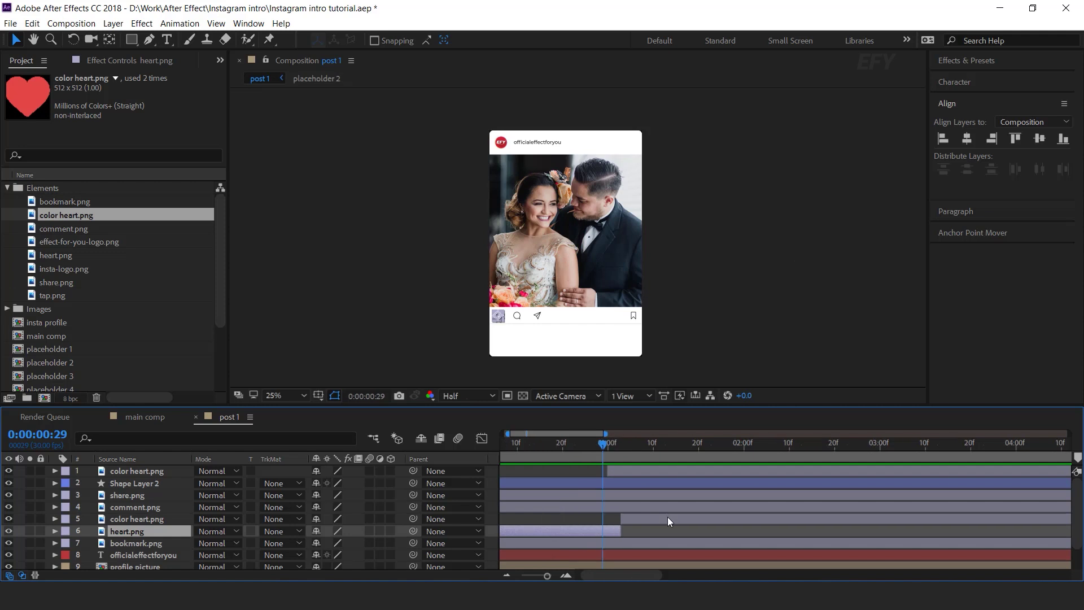
{"action": "left_click", "coordinate": [520, 444]}
{"action": "key", "text": "space"}
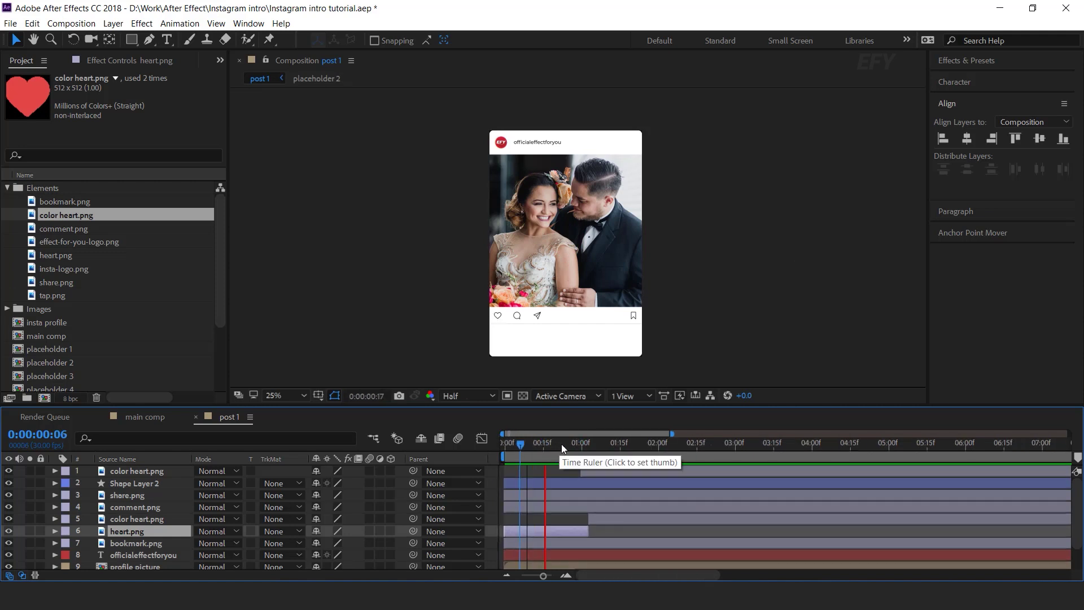
{"action": "left_click", "coordinate": [624, 444]}
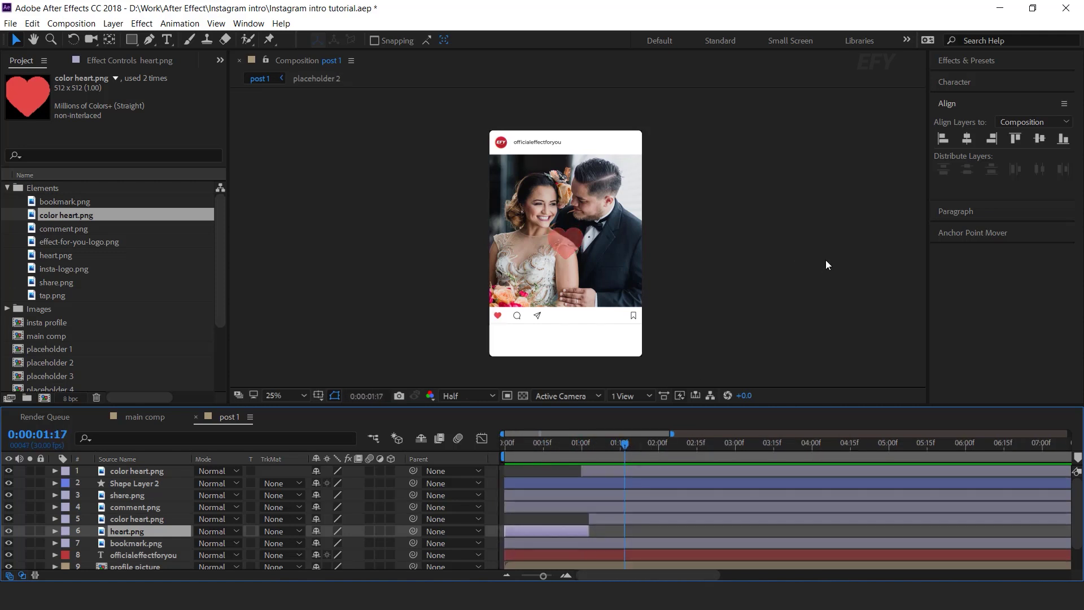
{"action": "left_click", "coordinate": [825, 260]}
{"action": "left_click_drag", "start_coordinate": [581, 452], "coordinate": [687, 448]}
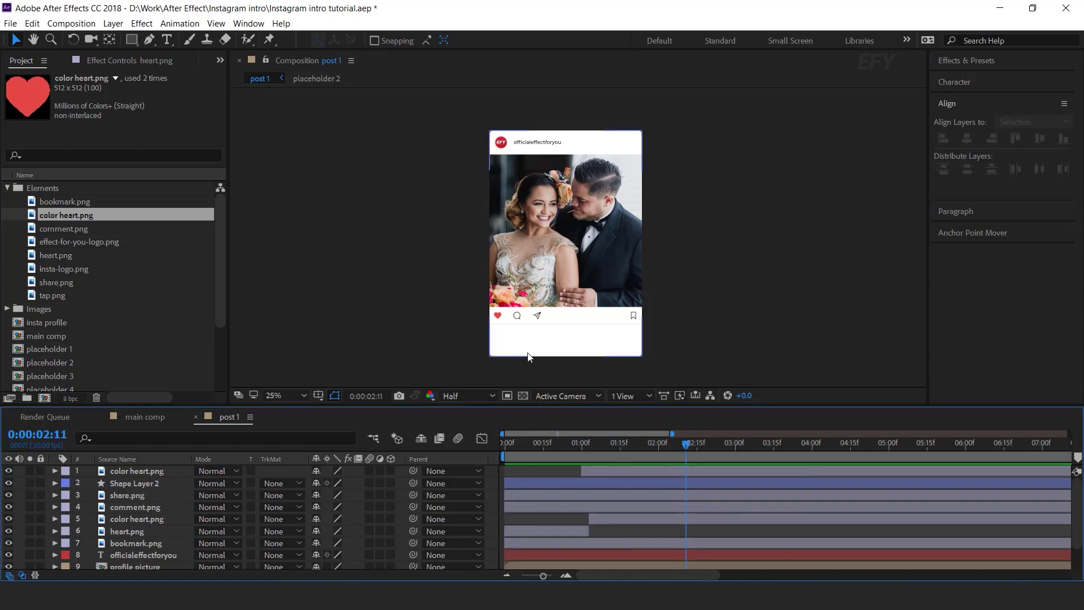
Add a caption text box below the icon row reading "Lorem Ipsum is simply dummy text of the printing and typesetting industry." and shorten its height
{"action": "left_click", "coordinate": [167, 40]}
{"action": "scroll", "coordinate": [497, 341], "scroll_direction": "up", "scroll_amount": 2}
{"action": "left_click_drag", "start_coordinate": [524, 278], "coordinate": [524, 178]}
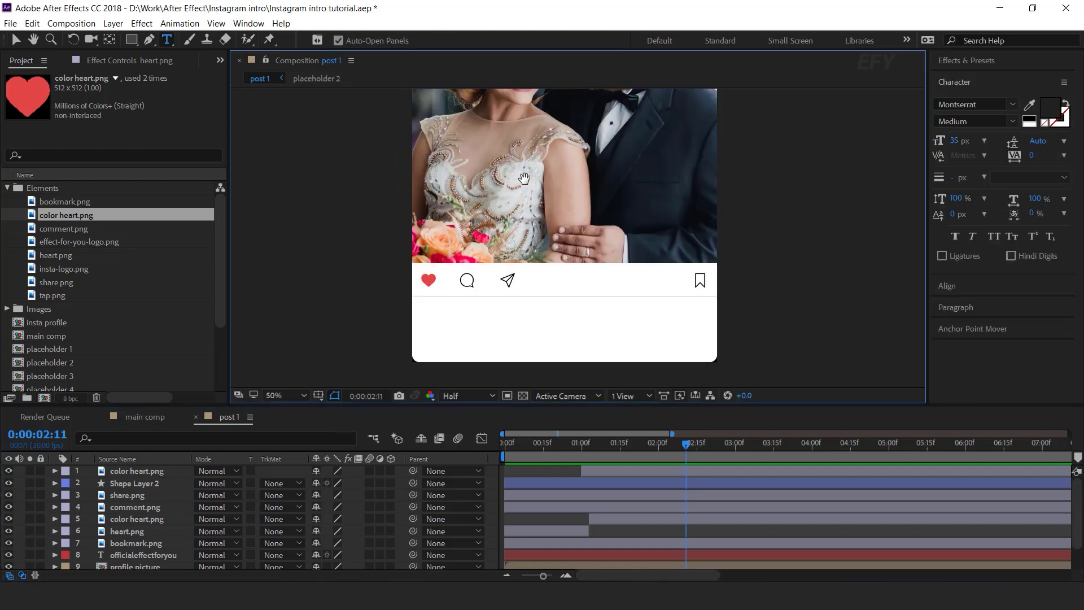
{"action": "left_click_drag", "start_coordinate": [423, 286], "coordinate": [712, 329]}
{"action": "type", "text": "Lorem Ipsum is simply dummy text of the printing and typesetting industry."}
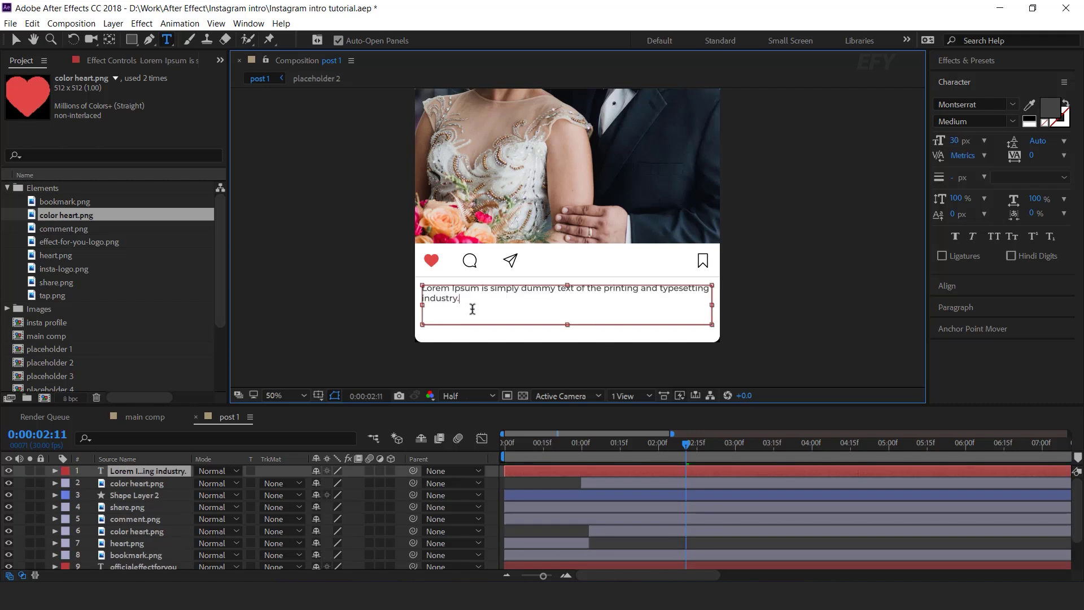
{"action": "left_click_drag", "start_coordinate": [568, 326], "coordinate": [567, 316]}
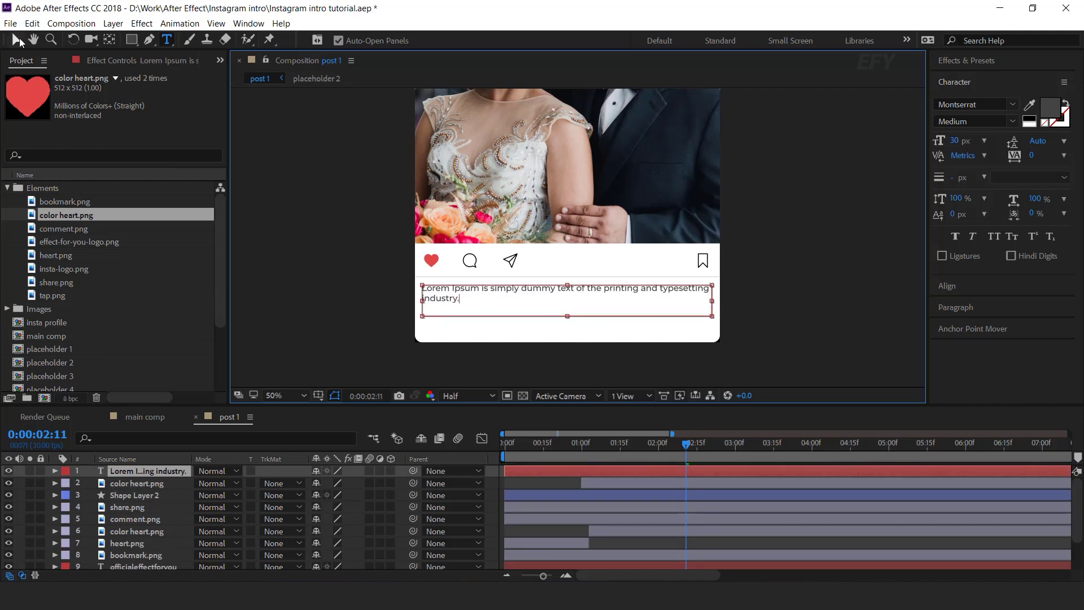
{"action": "left_click", "coordinate": [20, 39]}
{"action": "left_click", "coordinate": [778, 291]}
{"action": "key", "text": "comma"}
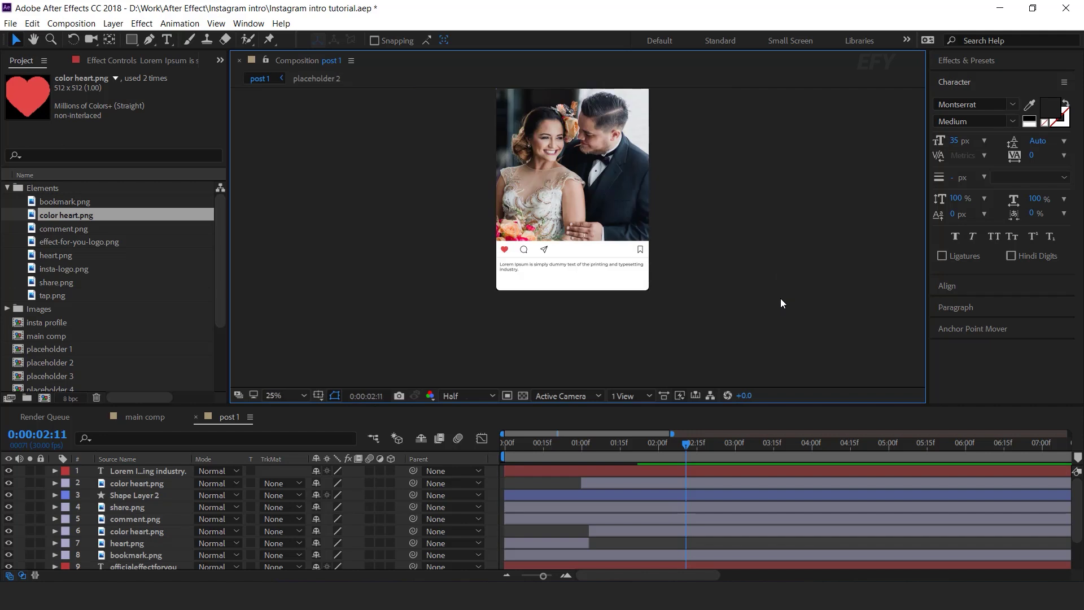
Play back the whole post card with its caption from 0:00:01:00 and scrub through the heart's fade
{"action": "key", "text": "space"}
{"action": "left_click_drag", "start_coordinate": [732, 181], "coordinate": [739, 257]}
{"action": "key", "text": "space"}
{"action": "left_click", "coordinate": [580, 446]}
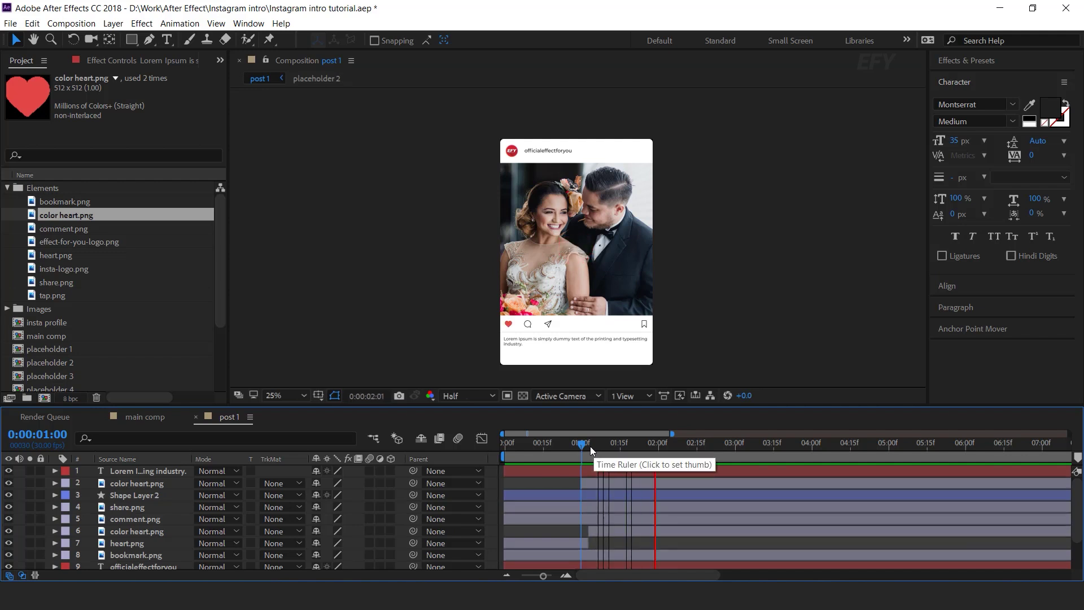
{"action": "left_click_drag", "start_coordinate": [591, 446], "coordinate": [627, 446]}
{"action": "left_click", "coordinate": [782, 324]}
{"action": "scroll", "coordinate": [146, 539], "scroll_direction": "down", "scroll_amount": 3}
{"action": "scroll", "coordinate": [146, 539], "scroll_direction": "up", "scroll_amount": 3}
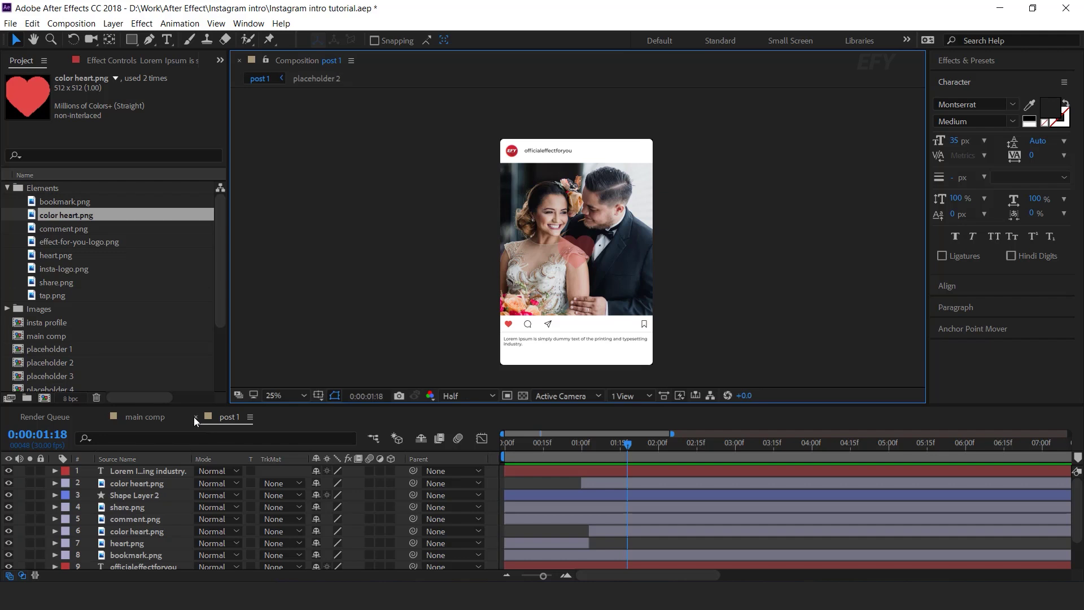
Close the post 1 composition, place it in main comp above scene 1, and shift its start a little past 4 seconds
{"action": "left_click", "coordinate": [195, 417]}
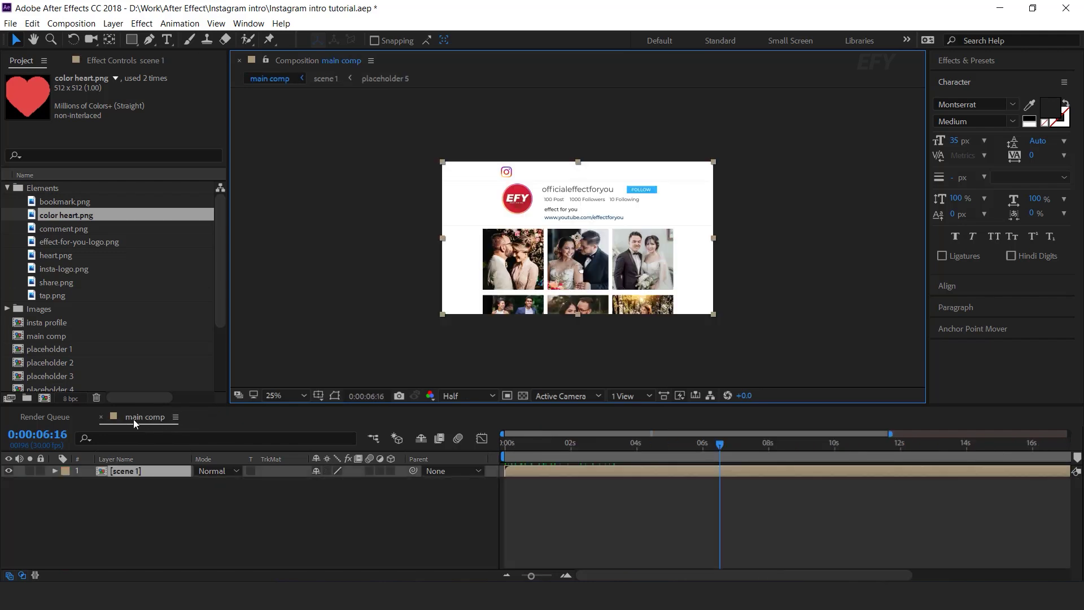
{"action": "left_click", "coordinate": [7, 188]}
{"action": "left_click", "coordinate": [46, 323]}
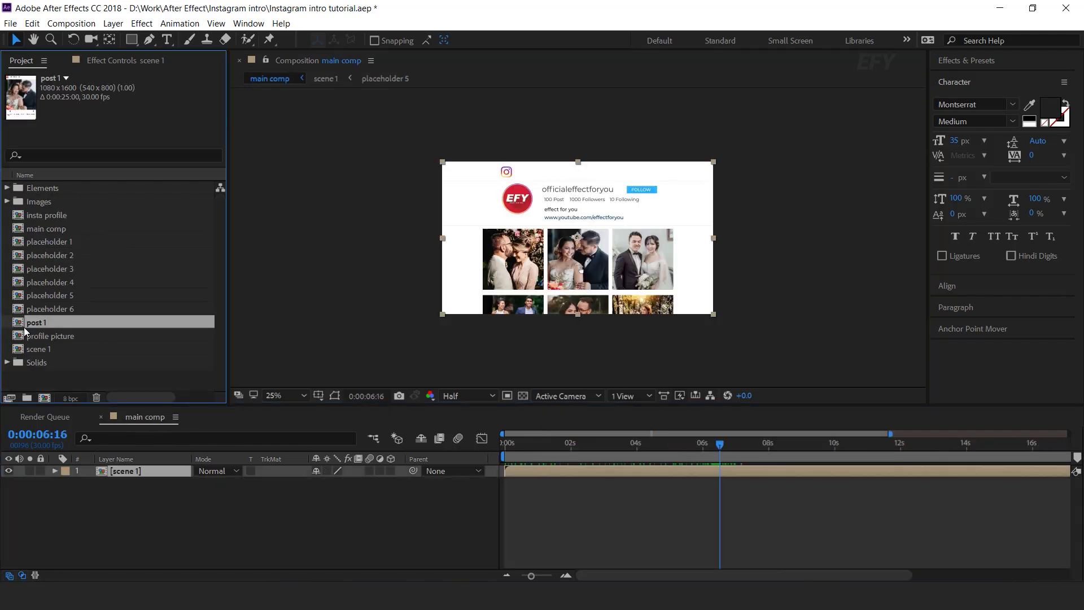
{"action": "left_click_drag", "start_coordinate": [160, 464], "coordinate": [161, 469]}
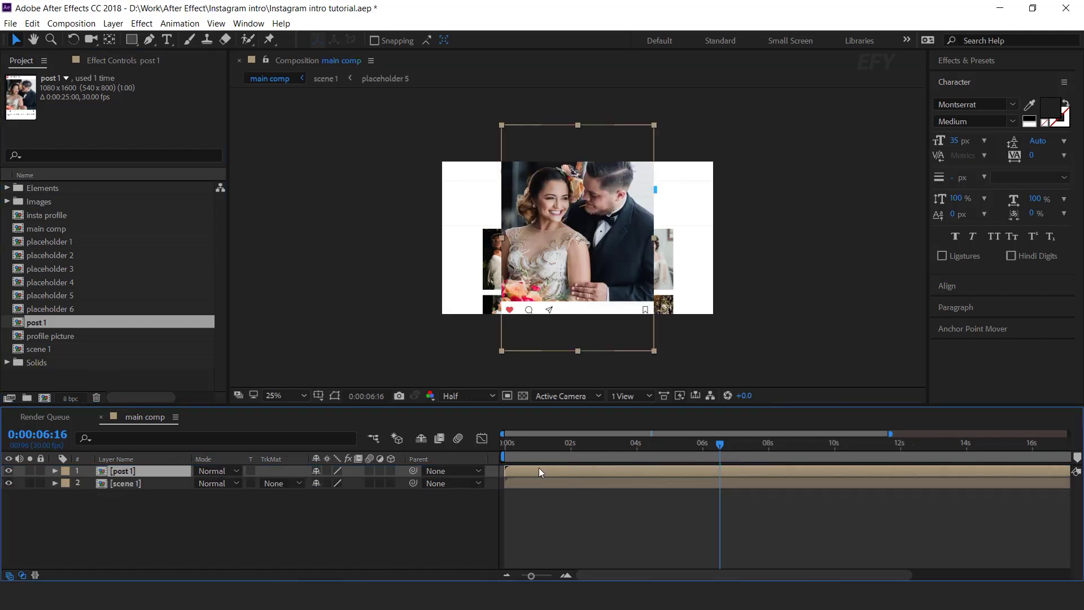
{"action": "left_click_drag", "start_coordinate": [539, 475], "coordinate": [679, 478]}
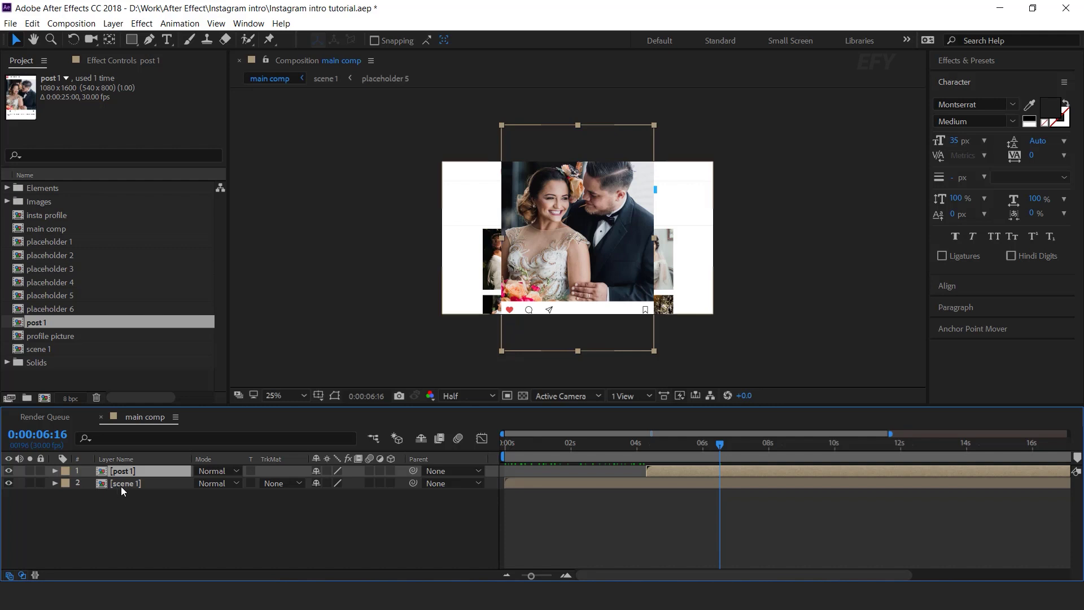
Scale the post 1 layer down to 55% so the whole card fits inside the main comp frame
{"action": "key", "text": "s"}
{"action": "left_click", "coordinate": [356, 483]}
{"action": "key", "text": "Return"}
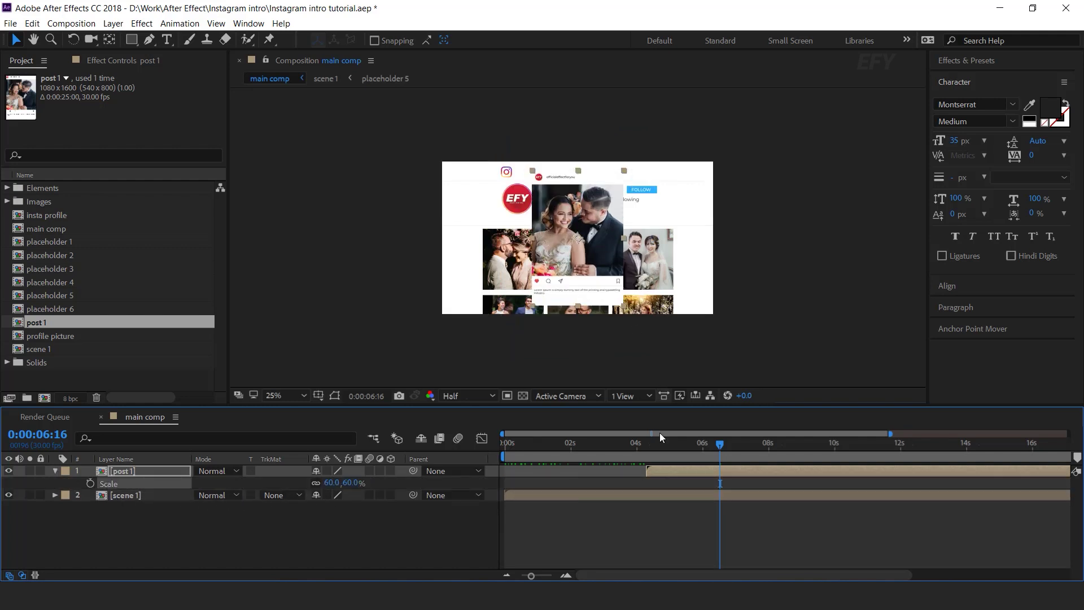
{"action": "left_click", "coordinate": [641, 442]}
{"action": "left_click_drag", "start_coordinate": [641, 443], "coordinate": [710, 453]}
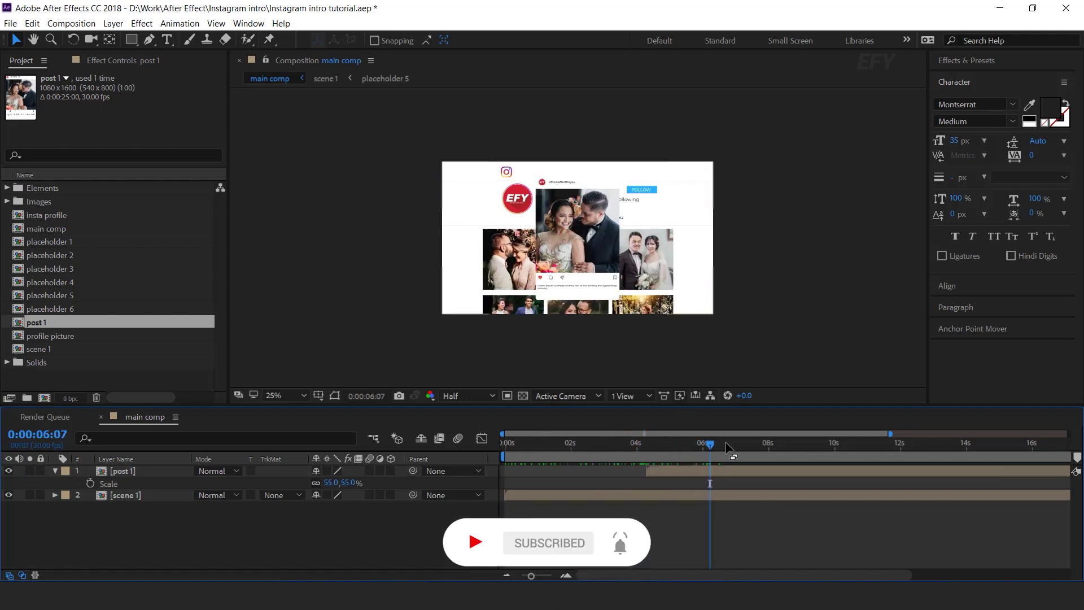
Shift the post 1 layer to start at 0:00:06:14 and collapse its properties
{"action": "left_click", "coordinate": [782, 466]}
{"action": "left_click_drag", "start_coordinate": [783, 465], "coordinate": [802, 464]}
{"action": "left_click_drag", "start_coordinate": [716, 446], "coordinate": [693, 471]}
{"action": "scroll", "coordinate": [728, 482], "scroll_direction": "up", "scroll_amount": 2}
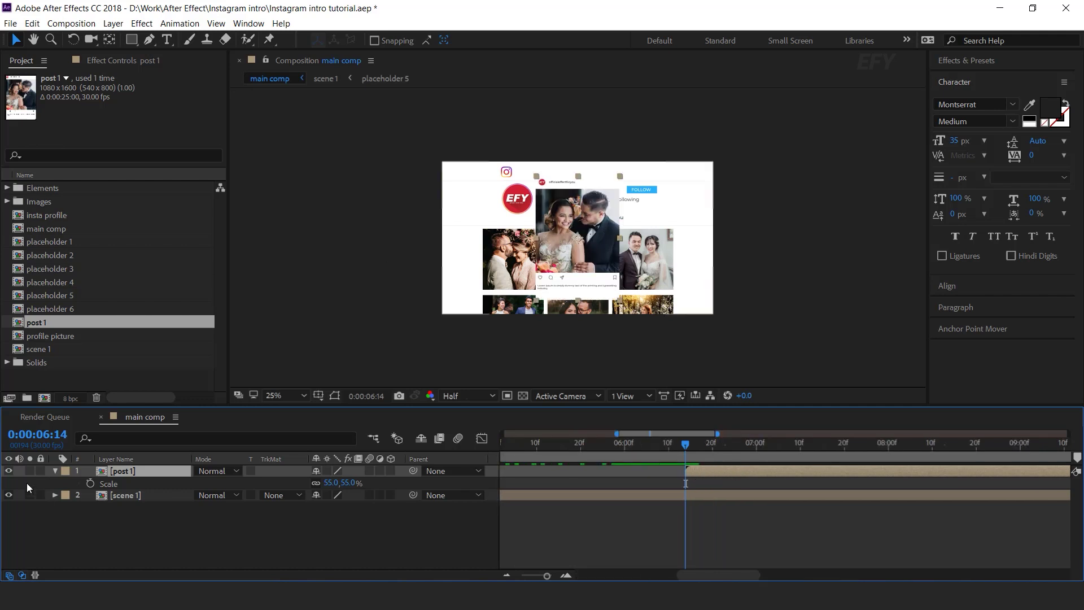
{"action": "left_click", "coordinate": [55, 470]}
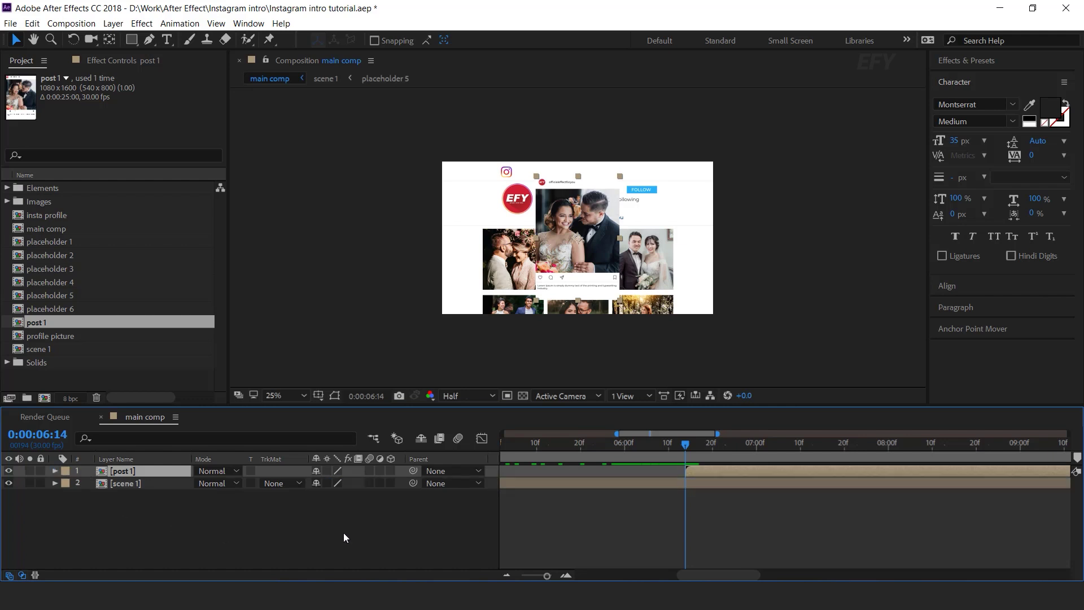
Create a pale cyan 1920 × 1080 px solid in main comp
{"action": "left_click", "coordinate": [396, 517]}
{"action": "right_click", "coordinate": [402, 496]}
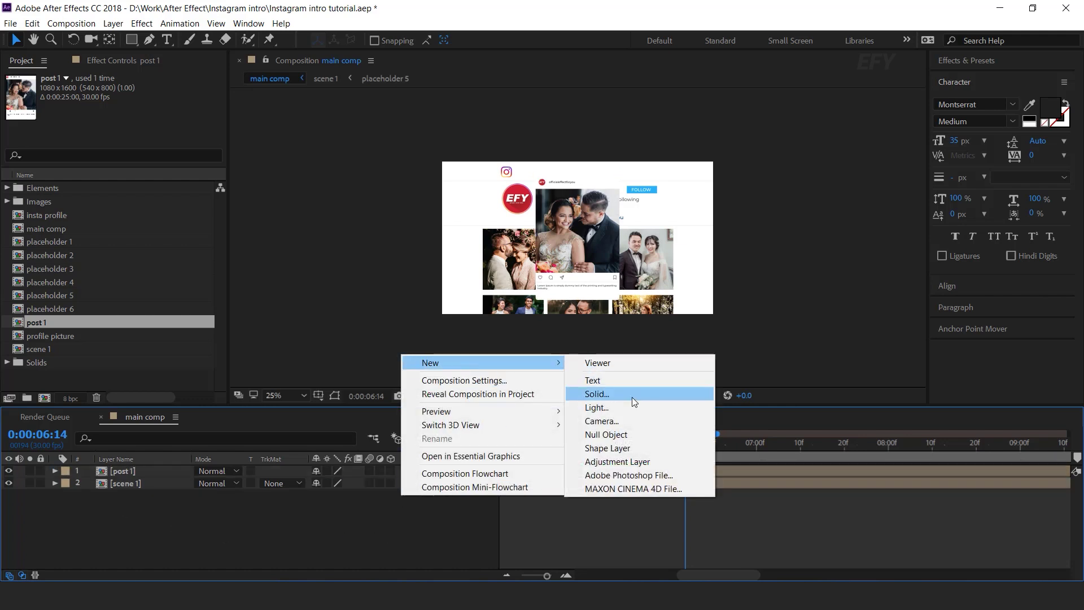
{"action": "left_click", "coordinate": [632, 396]}
{"action": "left_click", "coordinate": [498, 380]}
{"action": "left_click", "coordinate": [279, 312]}
{"action": "left_click", "coordinate": [91, 233]}
{"action": "left_click", "coordinate": [395, 235]}
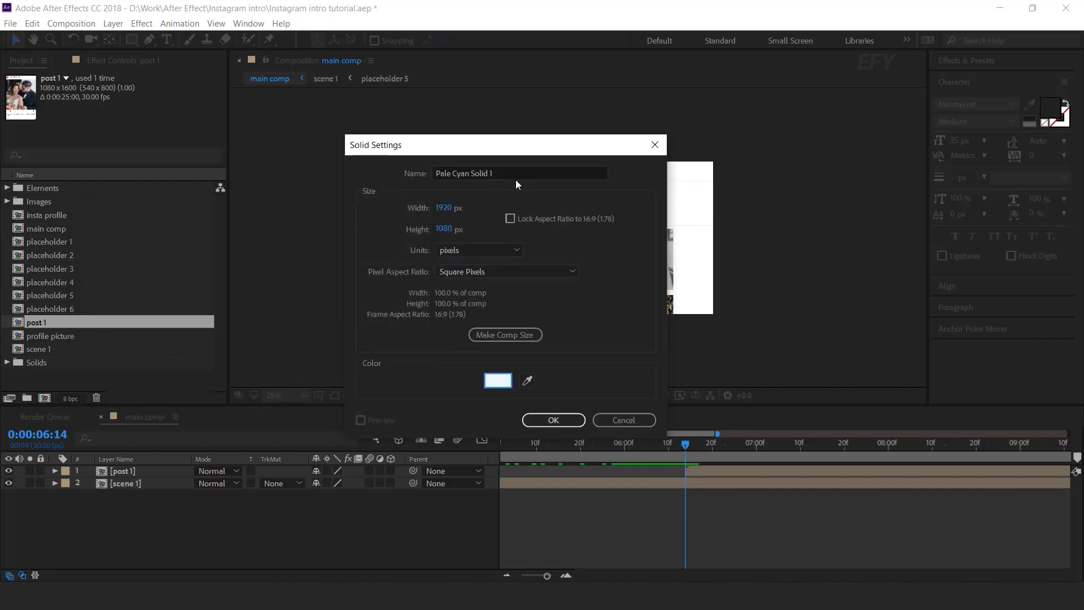
{"action": "left_click", "coordinate": [551, 421]}
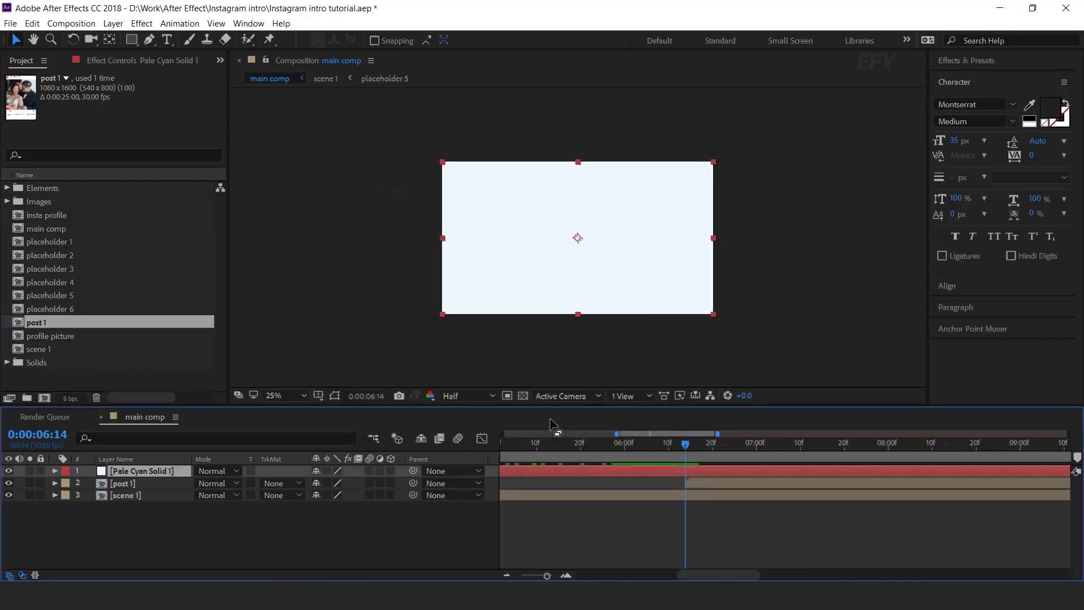
Place the pale cyan solid between post 1 and scene 1 and trim its start to 0:00:06:14
{"action": "left_click_drag", "start_coordinate": [141, 472], "coordinate": [145, 488]}
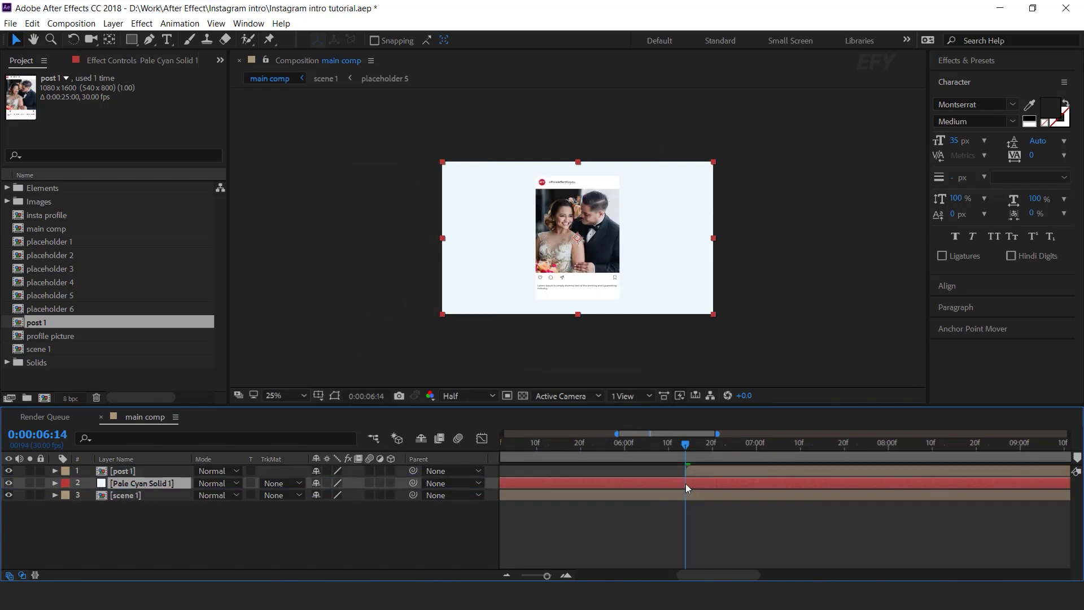
{"action": "key", "text": "alt+bracketleft"}
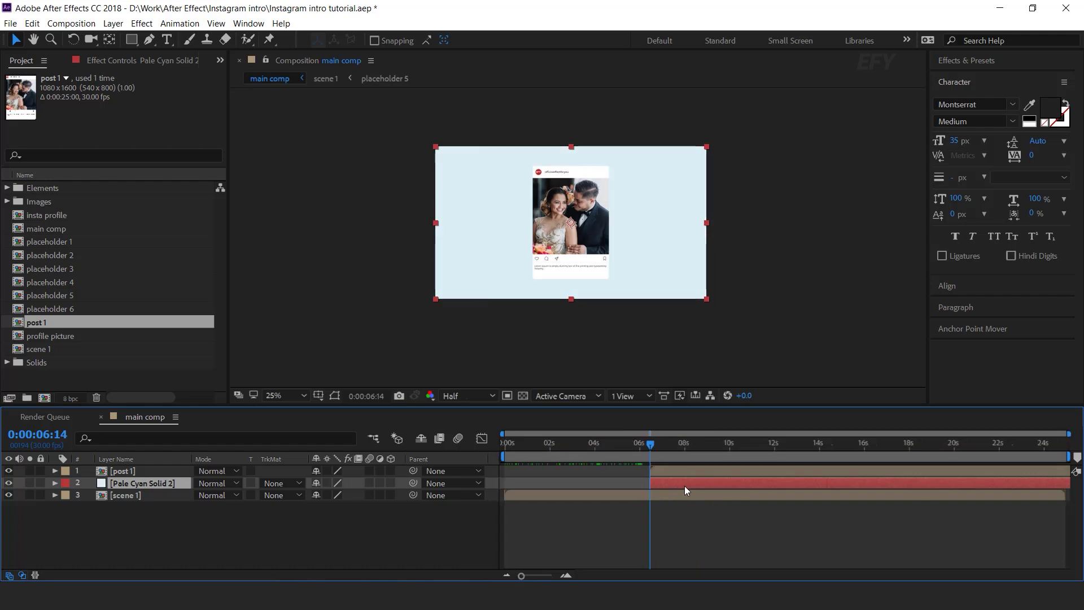
Animate the solid's Position from 960, 1788 below the frame at 0:00:06:14 up to 960, 540 at about 0:00:07:07
{"action": "key", "text": "p"}
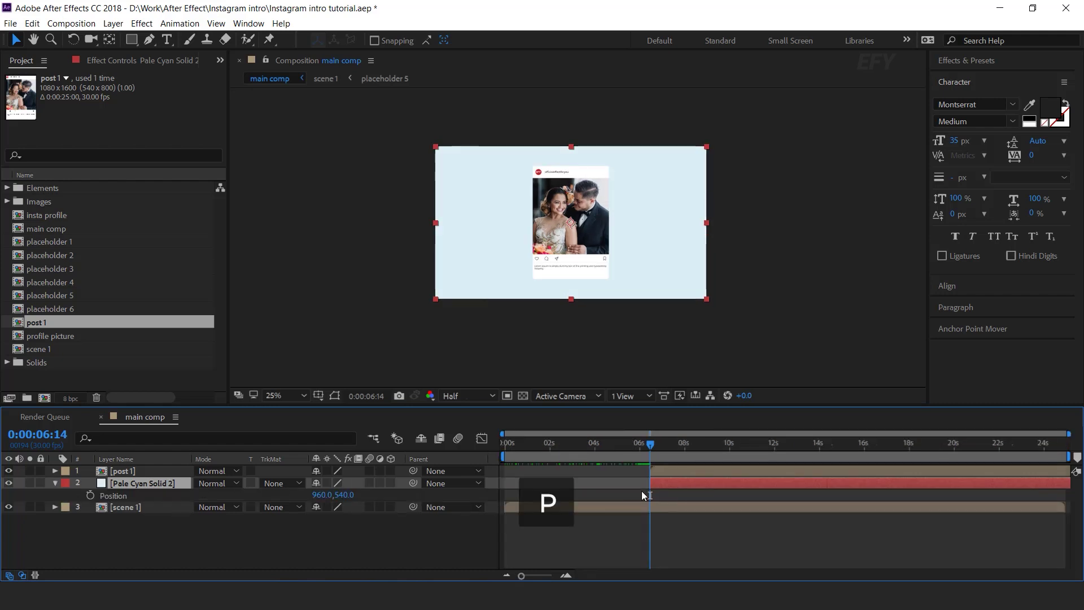
{"action": "scroll", "coordinate": [685, 486], "scroll_direction": "up", "scroll_amount": 2}
{"action": "mouse_move", "coordinate": [659, 448]}
{"action": "left_mouse_down"}
{"action": "mouse_move", "coordinate": [692, 448]}
{"action": "mouse_move", "coordinate": [658, 450]}
{"action": "left_mouse_up"}
{"action": "left_click", "coordinate": [90, 495]}
{"action": "key", "text": "equal"}
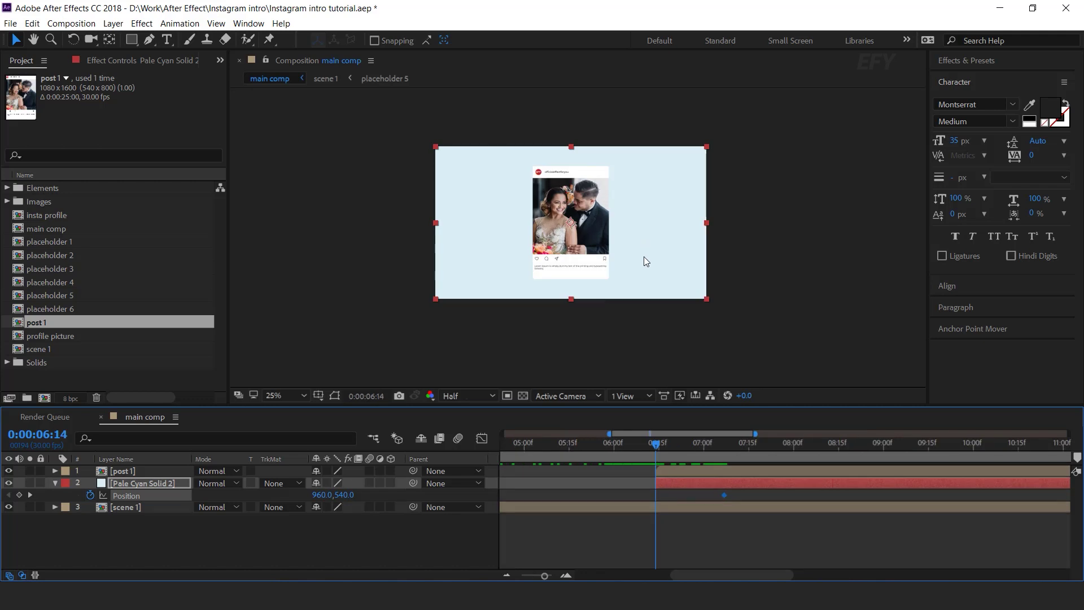
{"action": "key", "text": "comma"}
{"action": "left_click_drag", "start_coordinate": [613, 221], "coordinate": [615, 308]}
{"action": "scroll", "coordinate": [663, 268], "scroll_direction": "up", "scroll_amount": 1}
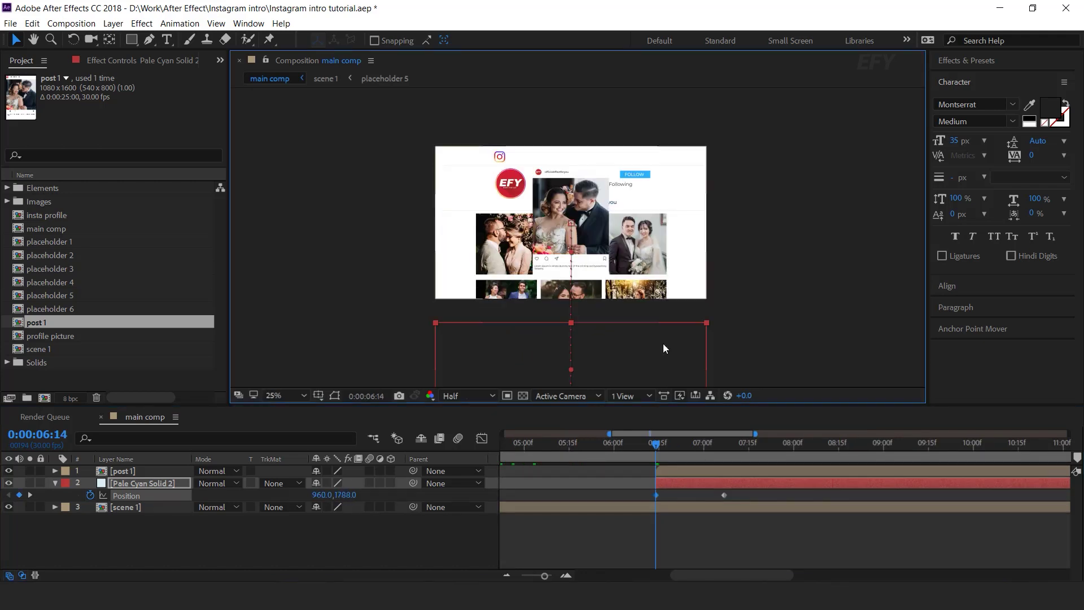
Apply Easy Ease to both of the solid's Position keyframes and shape the speed graph with an early peak and a long slowdown
{"action": "left_click_drag", "start_coordinate": [740, 492], "coordinate": [621, 501]}
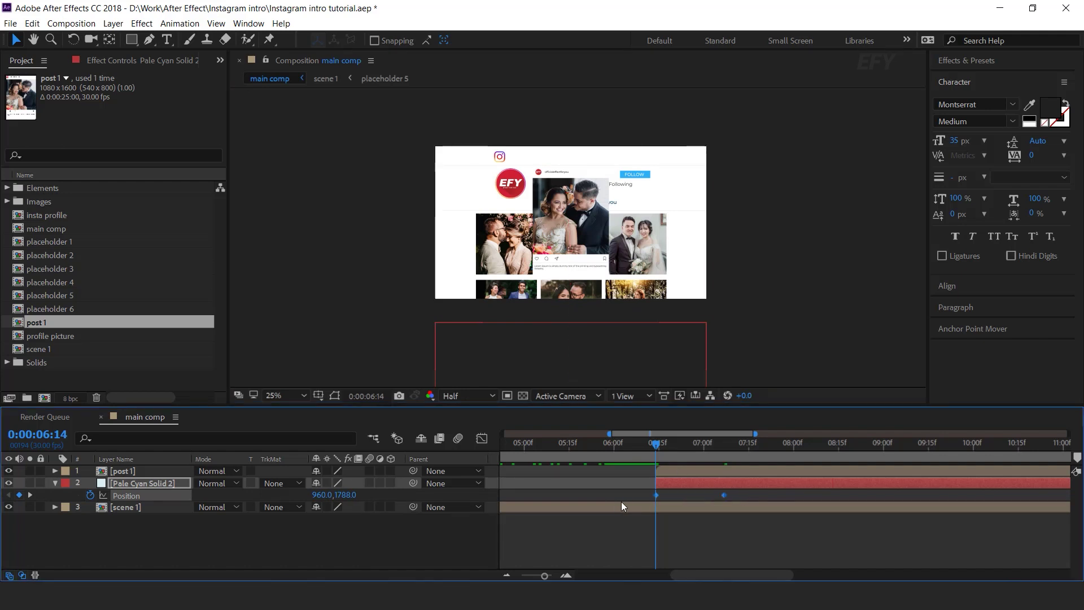
{"action": "right_click", "coordinate": [725, 494]}
{"action": "mouse_move", "coordinate": [751, 487]}
{"action": "left_click", "coordinate": [585, 403]}
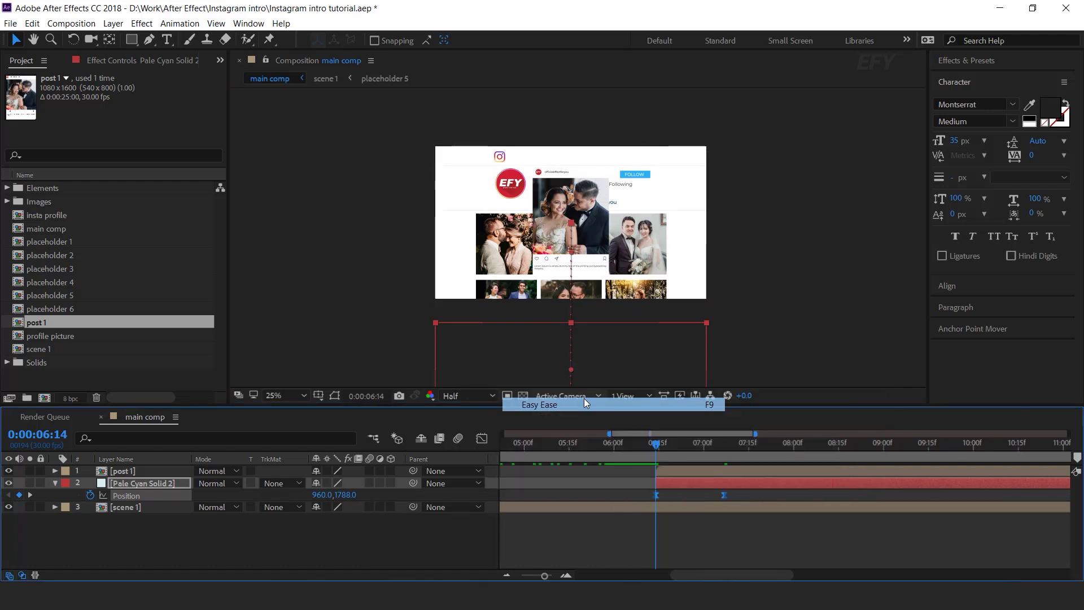
{"action": "left_click", "coordinate": [482, 438]}
{"action": "left_click_drag", "start_coordinate": [712, 541], "coordinate": [696, 542]}
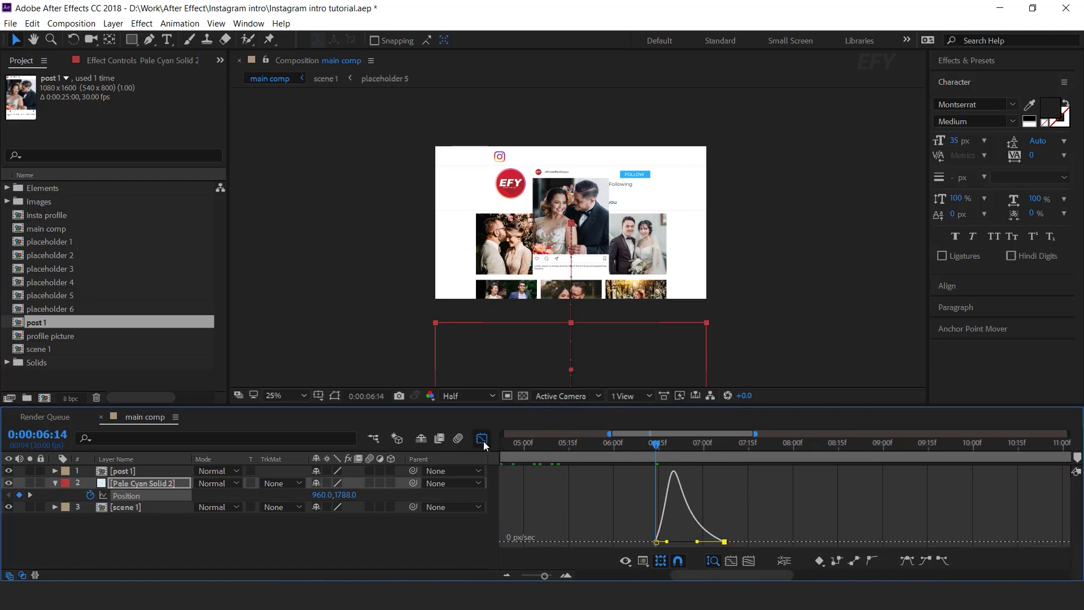
{"action": "left_click", "coordinate": [482, 439]}
Preview the rising background and speed it up by moving the solid's end Position keyframe to about 0:00:07:02
{"action": "scroll", "coordinate": [685, 510], "scroll_direction": "down", "scroll_amount": 1}
{"action": "left_click_drag", "start_coordinate": [671, 445], "coordinate": [630, 445]}
{"action": "key", "text": "space"}
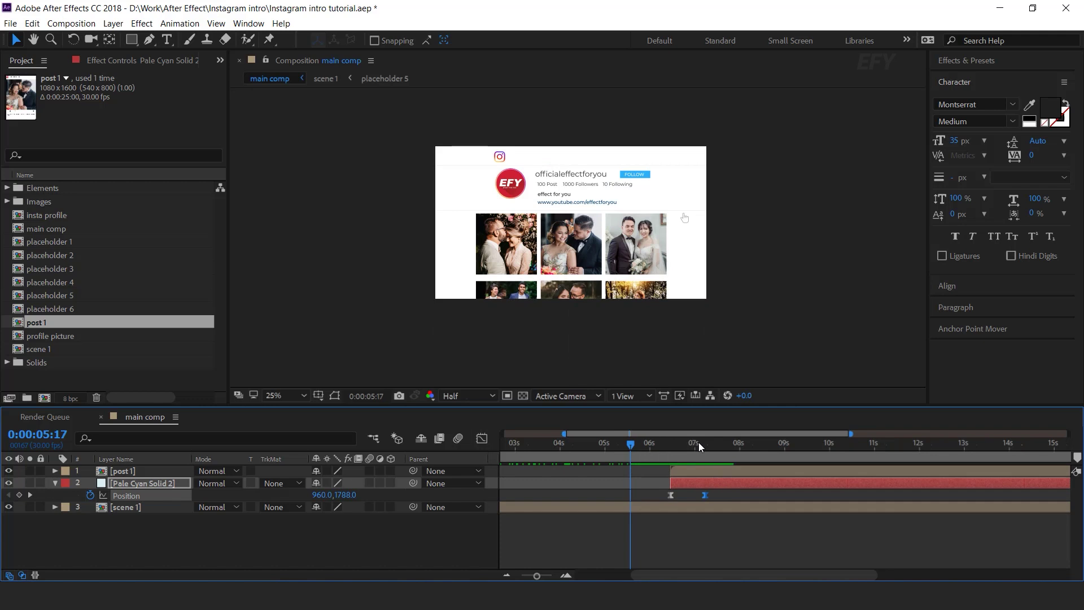
{"action": "scroll", "coordinate": [699, 495], "scroll_direction": "up", "scroll_amount": 2}
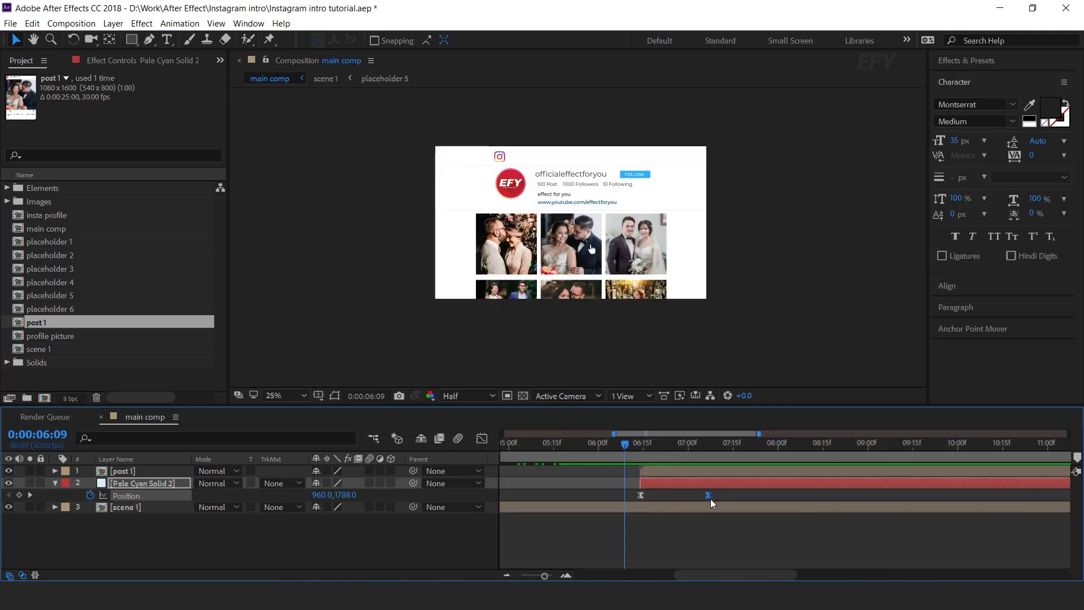
{"action": "key", "text": "space"}
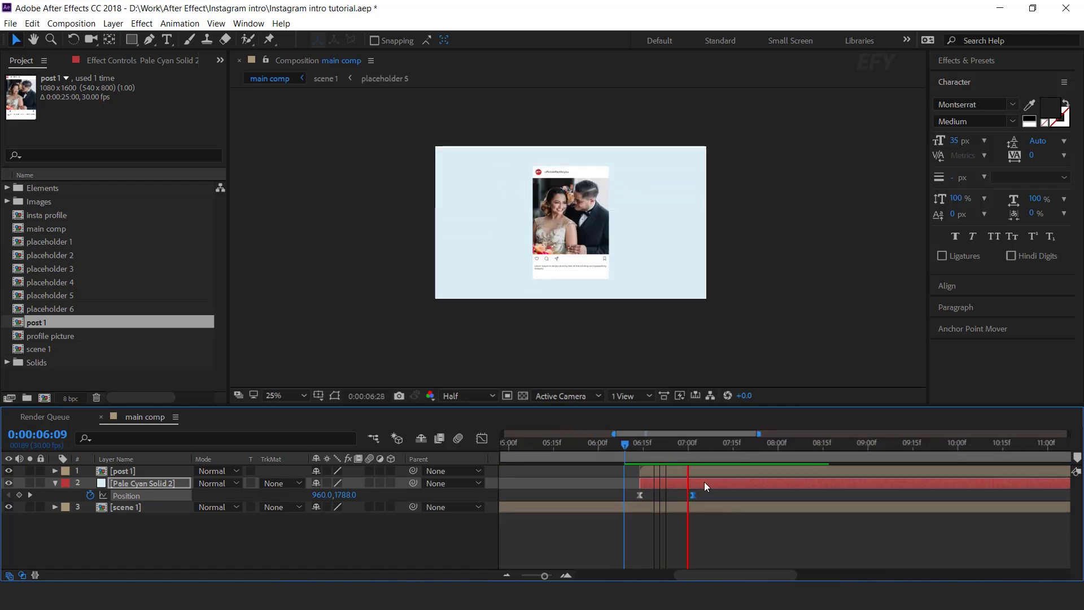
{"action": "left_click", "coordinate": [684, 446]}
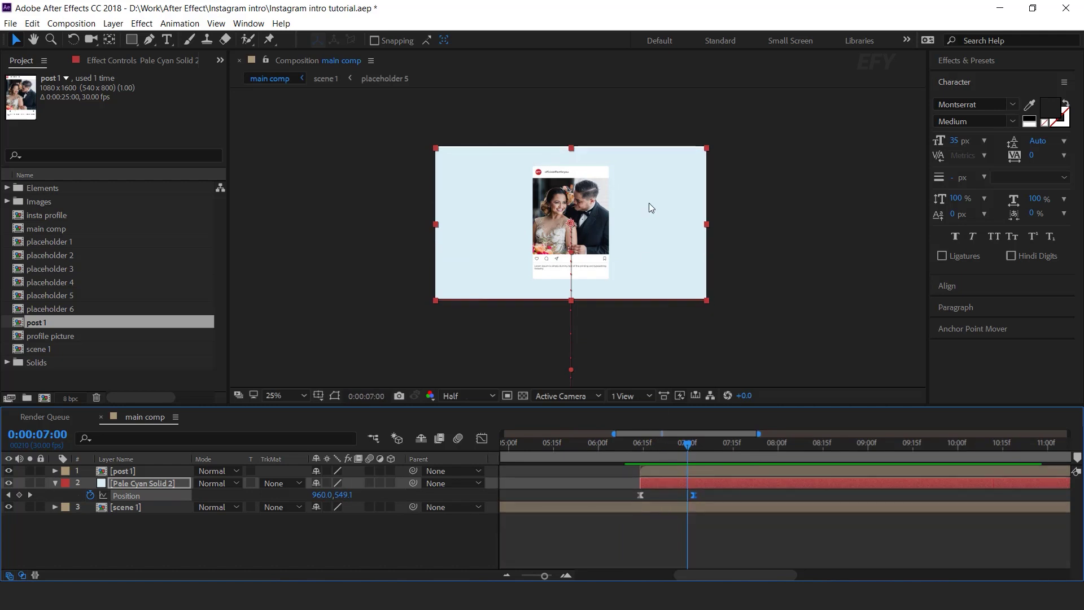
Add a null object to main comp and parent the post 1 layer to it
{"action": "left_click", "coordinate": [168, 540]}
{"action": "left_click", "coordinate": [54, 483]}
{"action": "right_click", "coordinate": [410, 508]}
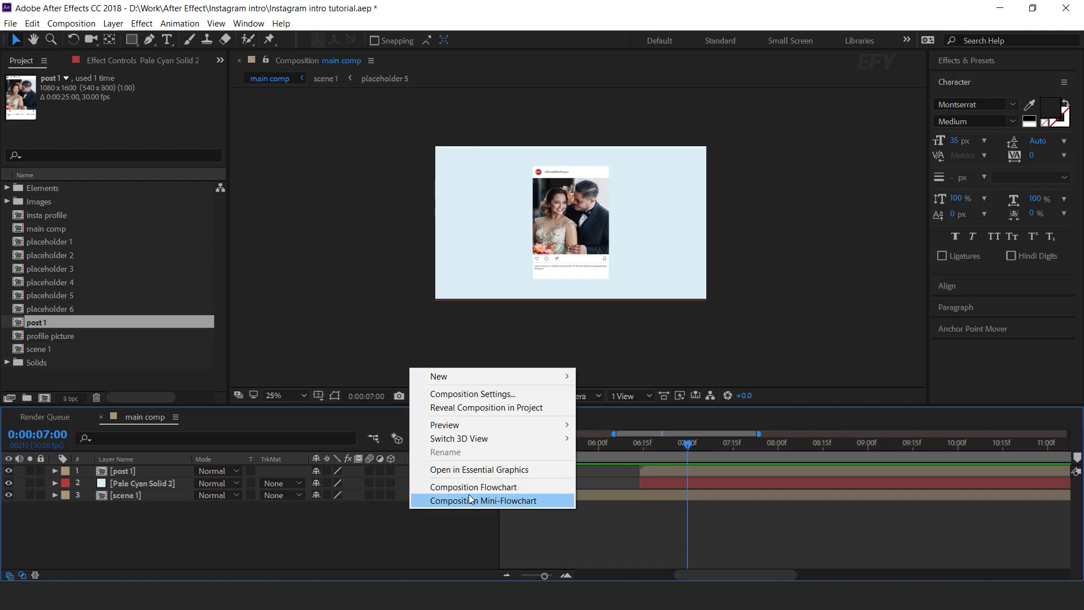
{"action": "mouse_move", "coordinate": [497, 376]}
{"action": "left_click", "coordinate": [635, 448]}
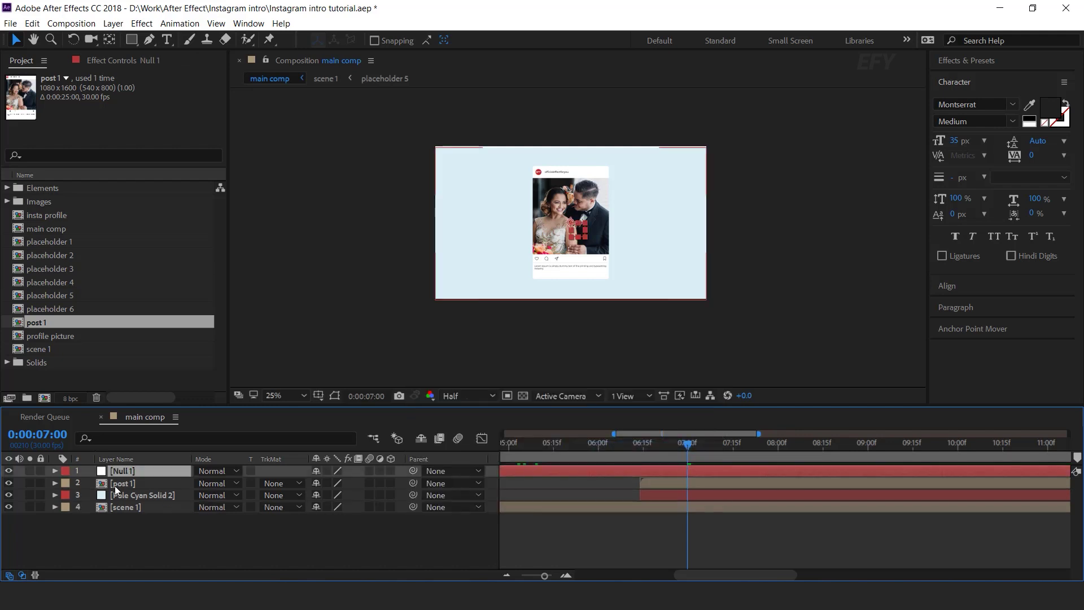
{"action": "left_click", "coordinate": [141, 483]}
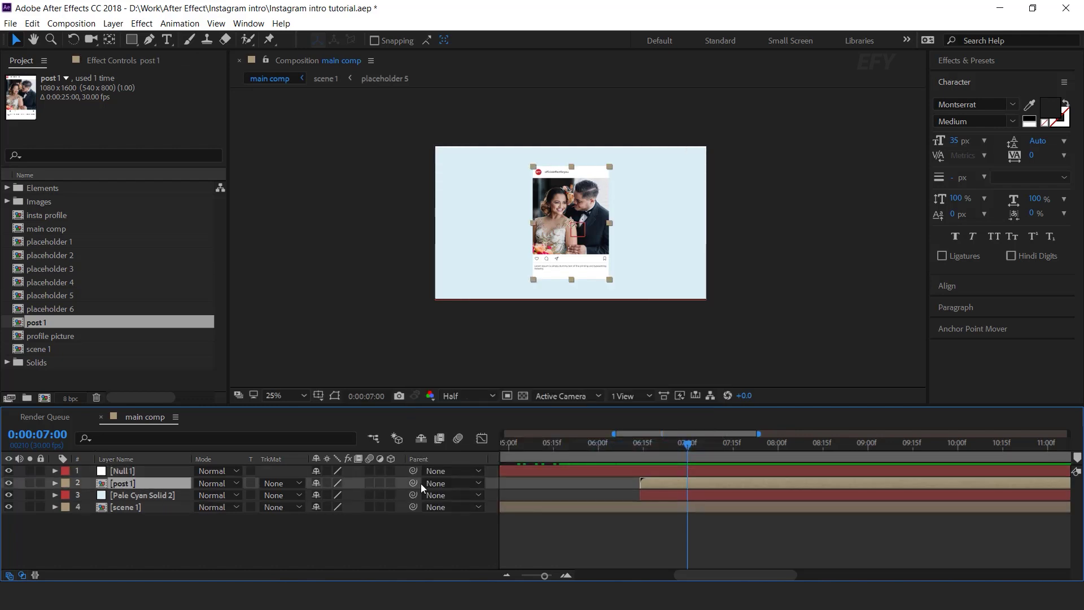
{"action": "left_click_drag", "start_coordinate": [180, 486], "coordinate": [154, 475]}
Animate the null's Position from 960, 1610 at 0:00:06:14 to 960, 540 at 0:00:07:00 and preview the rise
{"action": "left_click", "coordinate": [135, 472]}
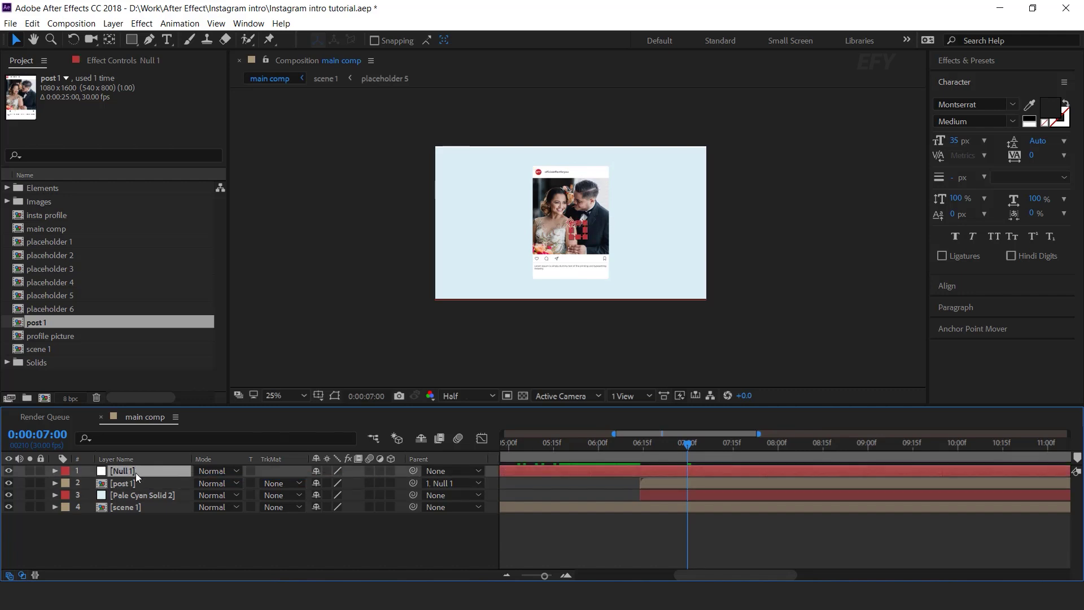
{"action": "key", "text": "p"}
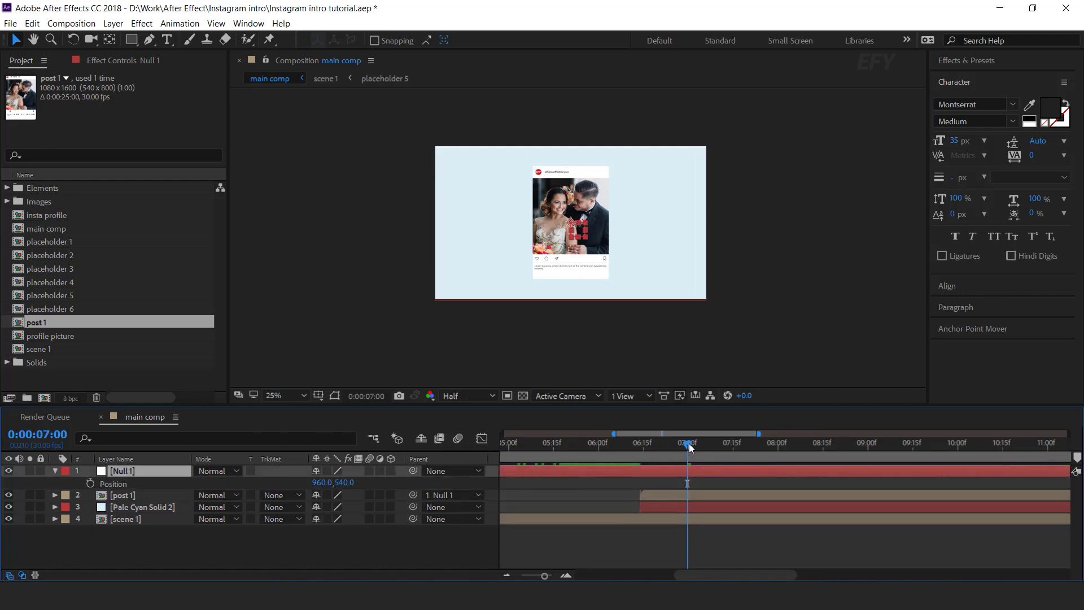
{"action": "left_click", "coordinate": [90, 484]}
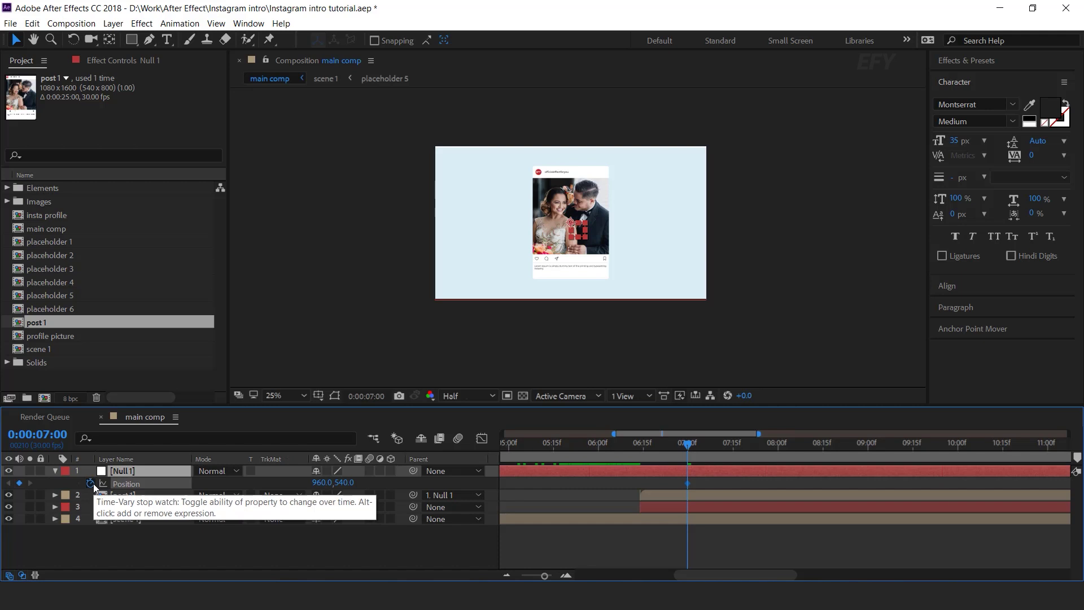
{"action": "left_click", "coordinate": [703, 495]}
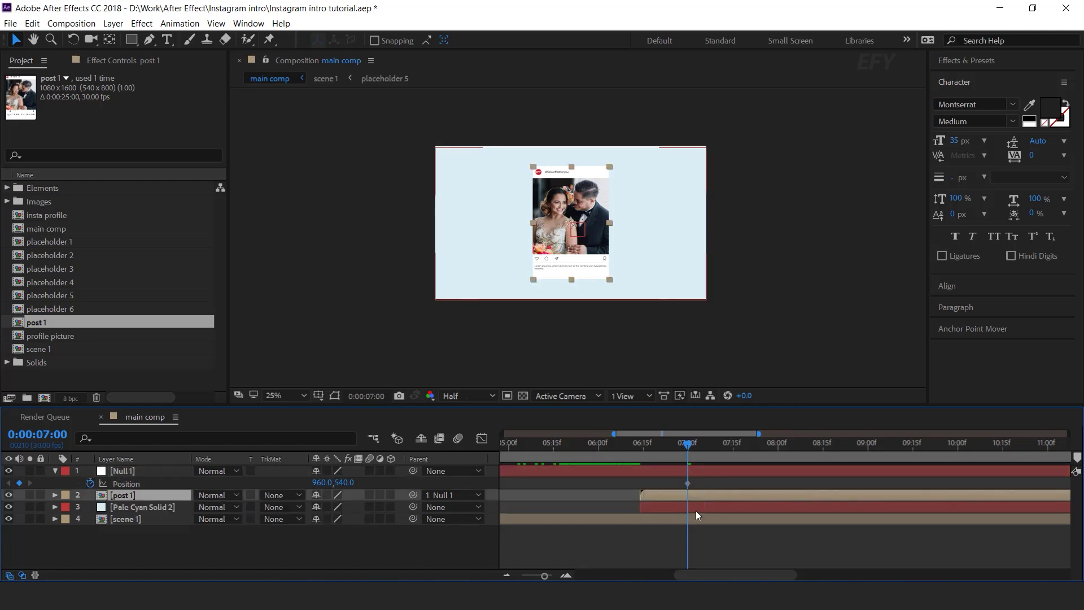
{"action": "left_click", "coordinate": [696, 508]}
{"action": "key", "text": "p"}
{"action": "left_click_drag", "start_coordinate": [674, 435], "coordinate": [638, 446]}
{"action": "left_click_drag", "start_coordinate": [350, 482], "coordinate": [378, 482]}
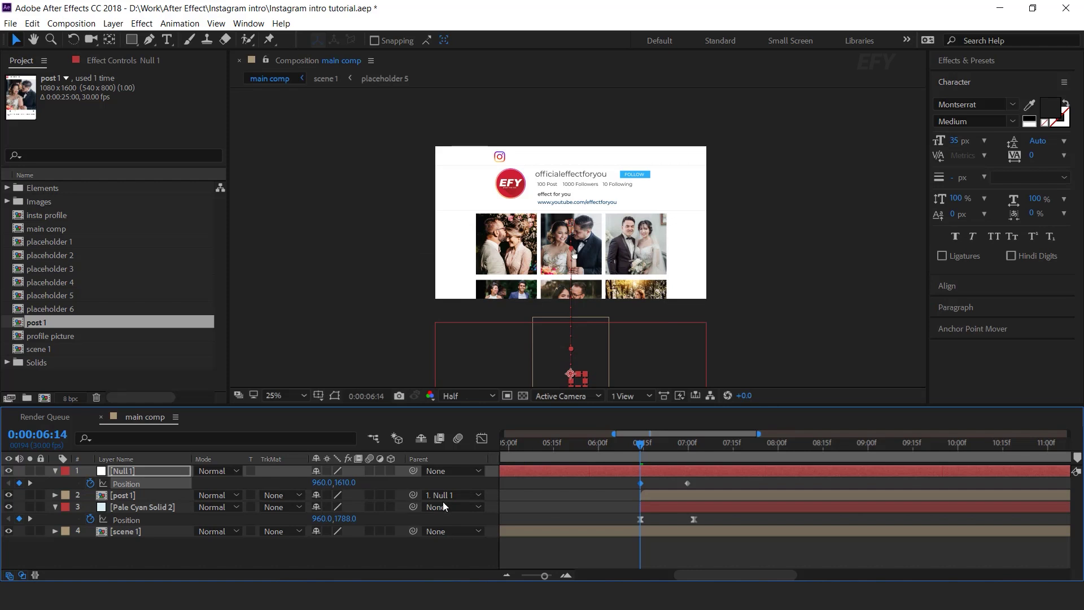
{"action": "key", "text": "space"}
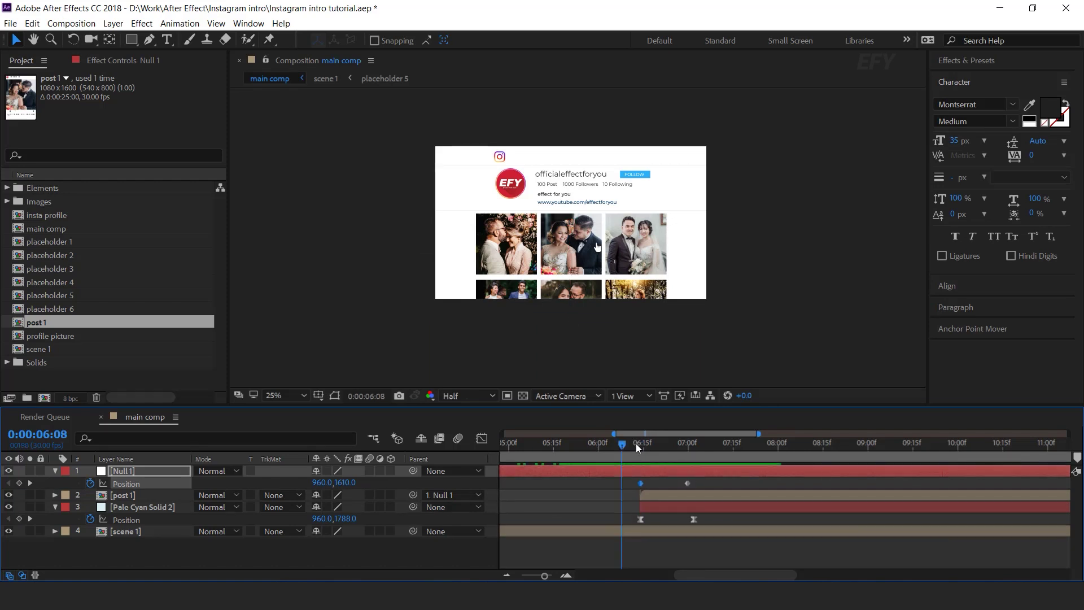
Animate the null's Rotation from -8° at 0:00:06:14 to about 2.8° at 0:00:07:00
{"action": "left_click_drag", "start_coordinate": [637, 447], "coordinate": [688, 450]}
{"action": "scroll", "coordinate": [700, 479], "scroll_direction": "right", "scroll_amount": 1}
{"action": "left_click", "coordinate": [683, 473]}
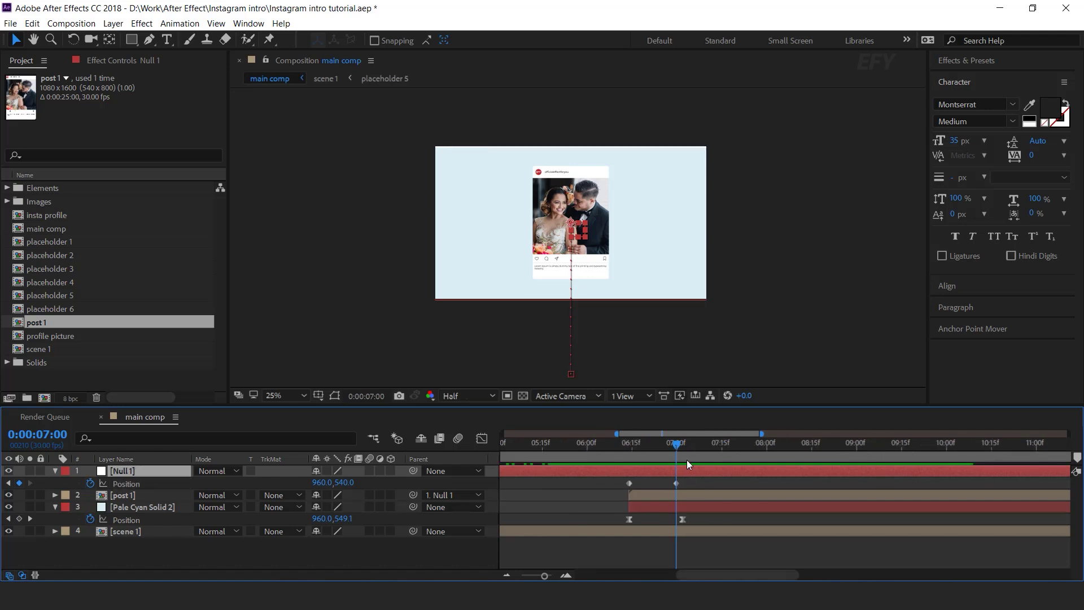
{"action": "key", "text": "shift+r"}
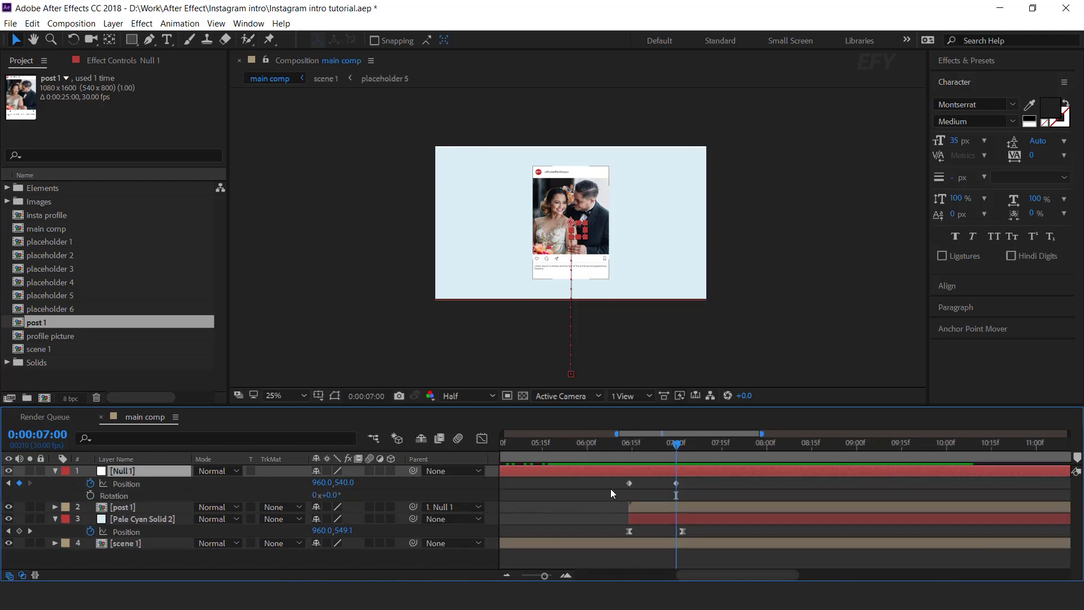
{"action": "left_click_drag", "start_coordinate": [679, 450], "coordinate": [627, 452]}
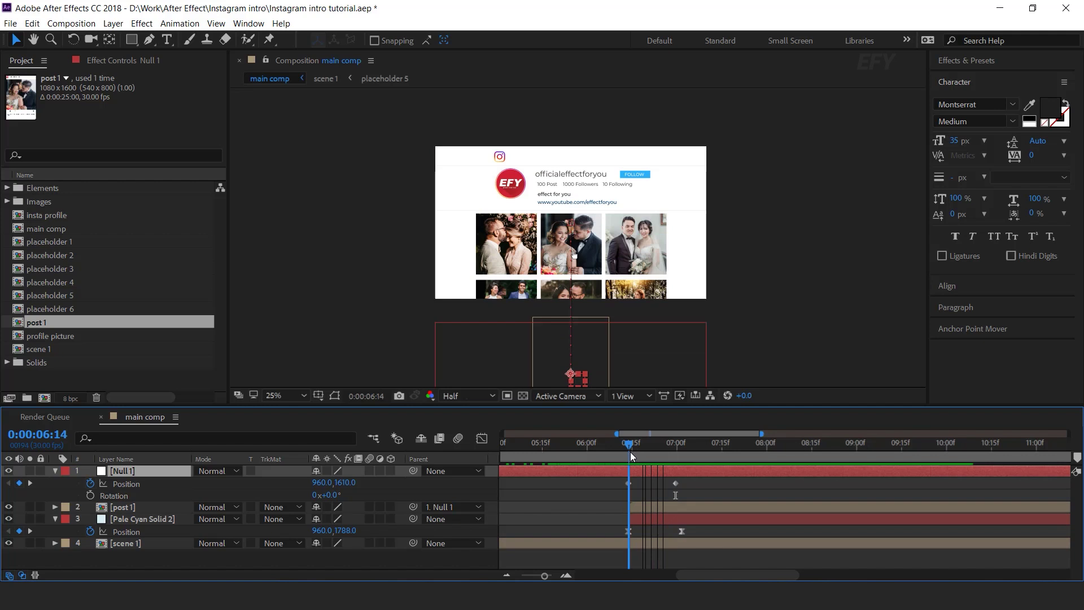
{"action": "left_click", "coordinate": [91, 495]}
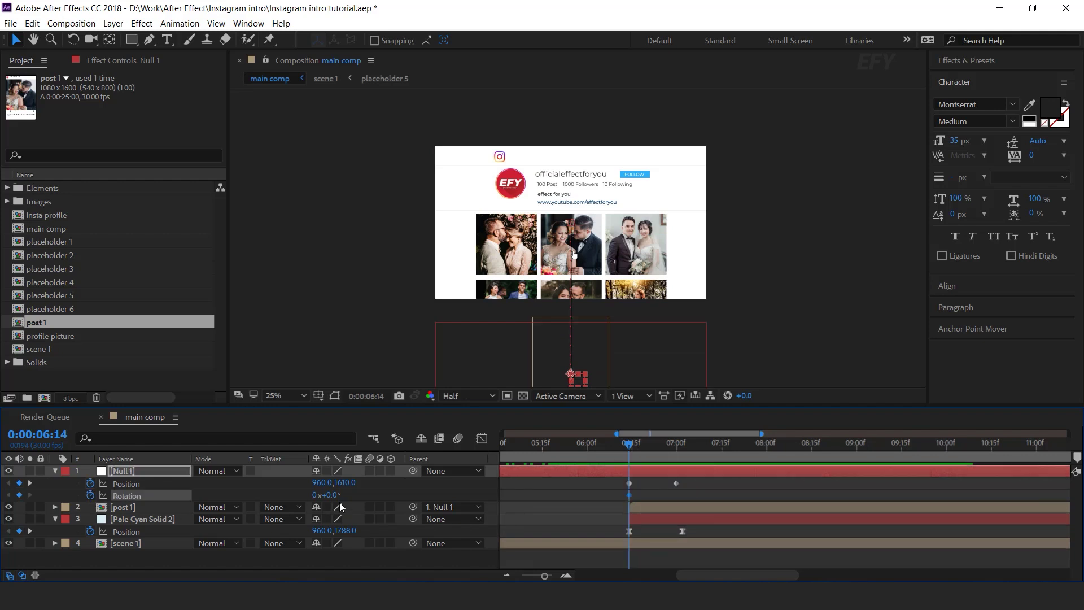
{"action": "left_click_drag", "start_coordinate": [337, 495], "coordinate": [329, 496]}
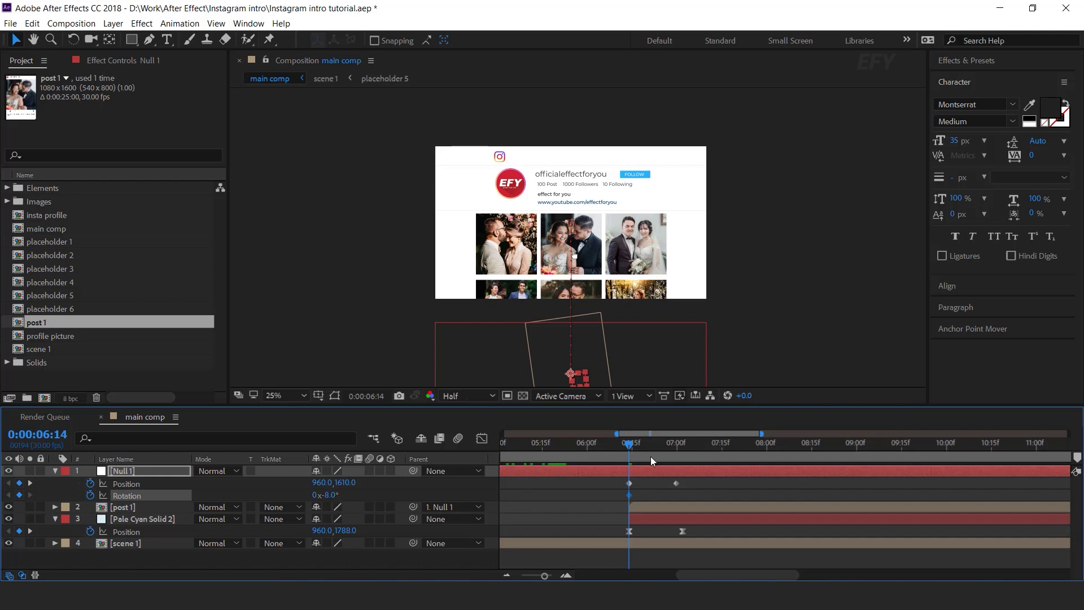
{"action": "left_click_drag", "start_coordinate": [631, 446], "coordinate": [677, 448]}
{"action": "left_click_drag", "start_coordinate": [333, 497], "coordinate": [399, 486]}
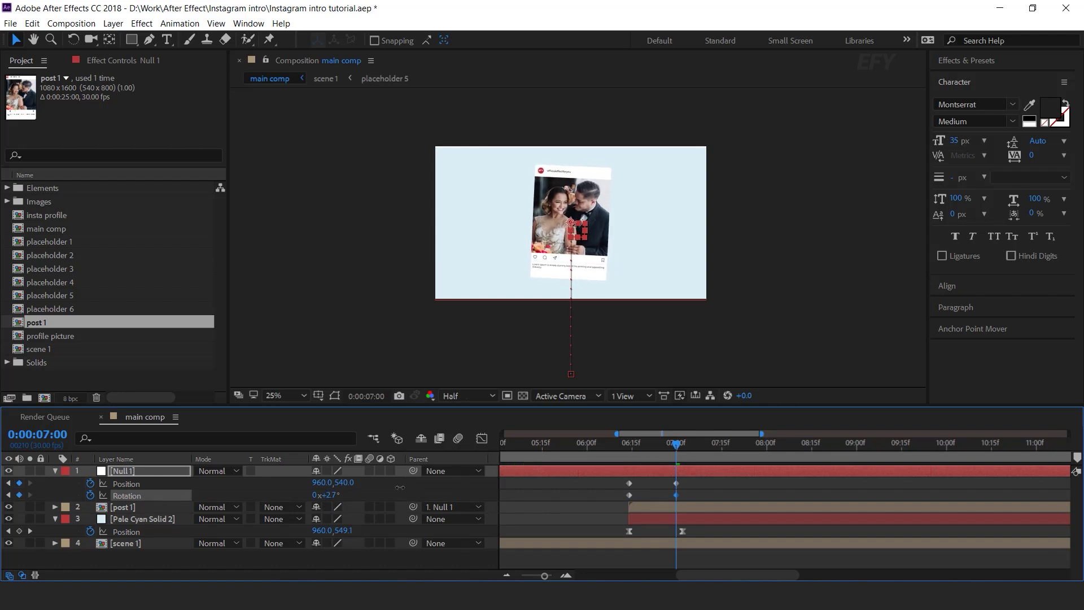
At 0:00:07:17, keyframe the null's Position at 960, 540 and set its Rotation to 5.6°
{"action": "left_click_drag", "start_coordinate": [677, 449], "coordinate": [727, 446]}
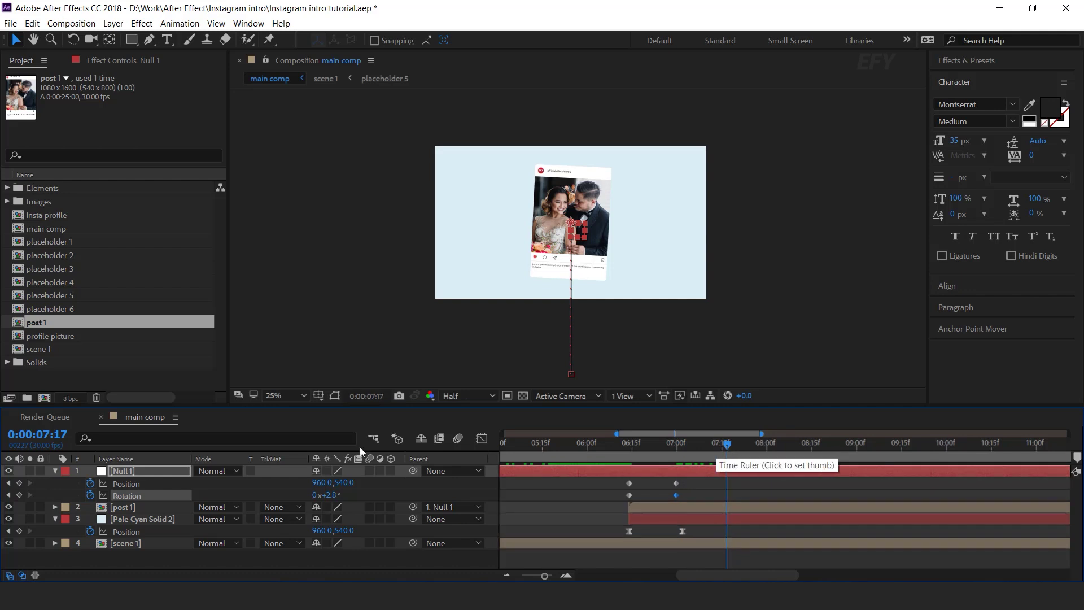
{"action": "left_click", "coordinate": [19, 482]}
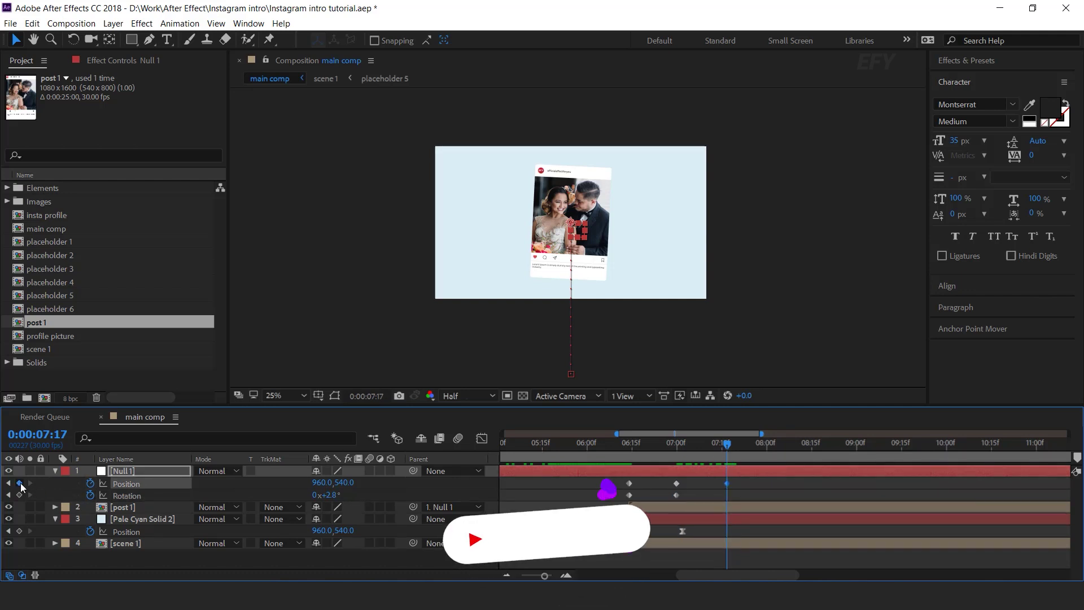
{"action": "left_click", "coordinate": [20, 496]}
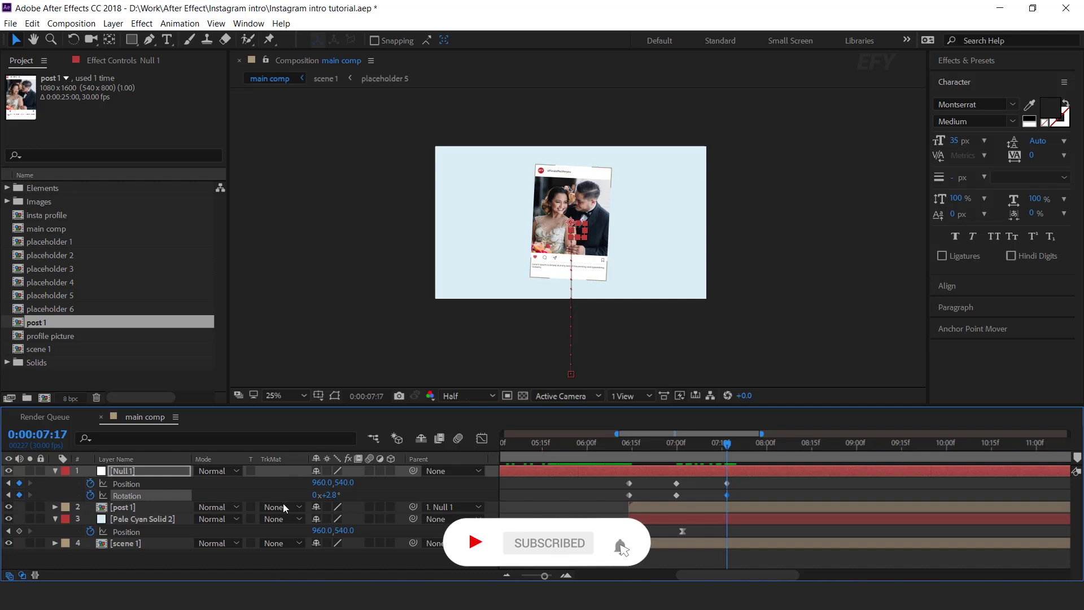
{"action": "left_click_drag", "start_coordinate": [331, 495], "coordinate": [350, 496]}
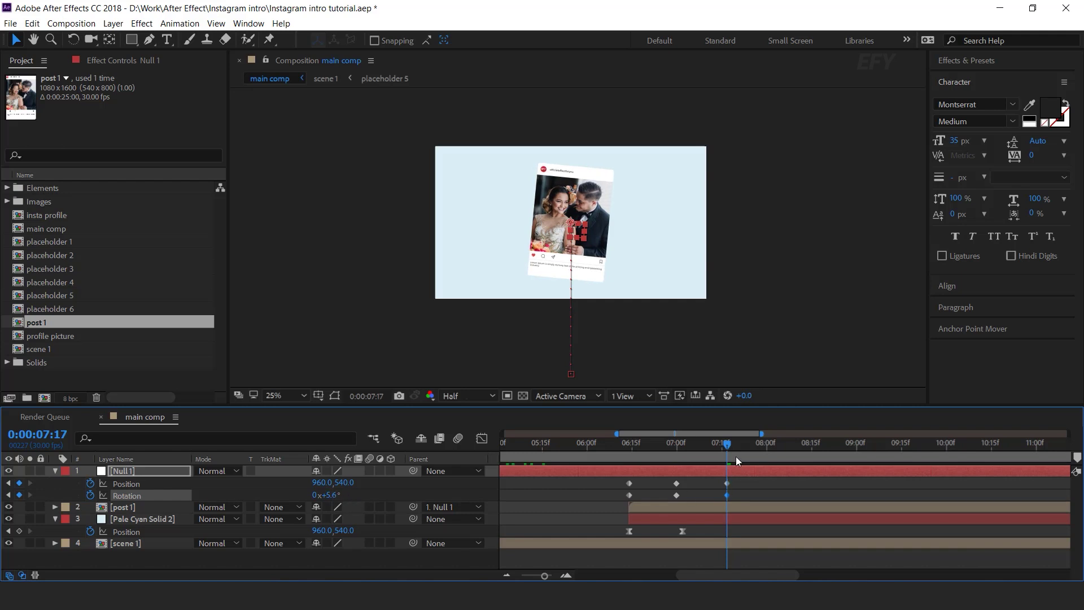
At 0:00:08:00, set the null's Position to 960, -579 above the frame and its Rotation to 9.1°
{"action": "left_click_drag", "start_coordinate": [728, 447], "coordinate": [767, 447]}
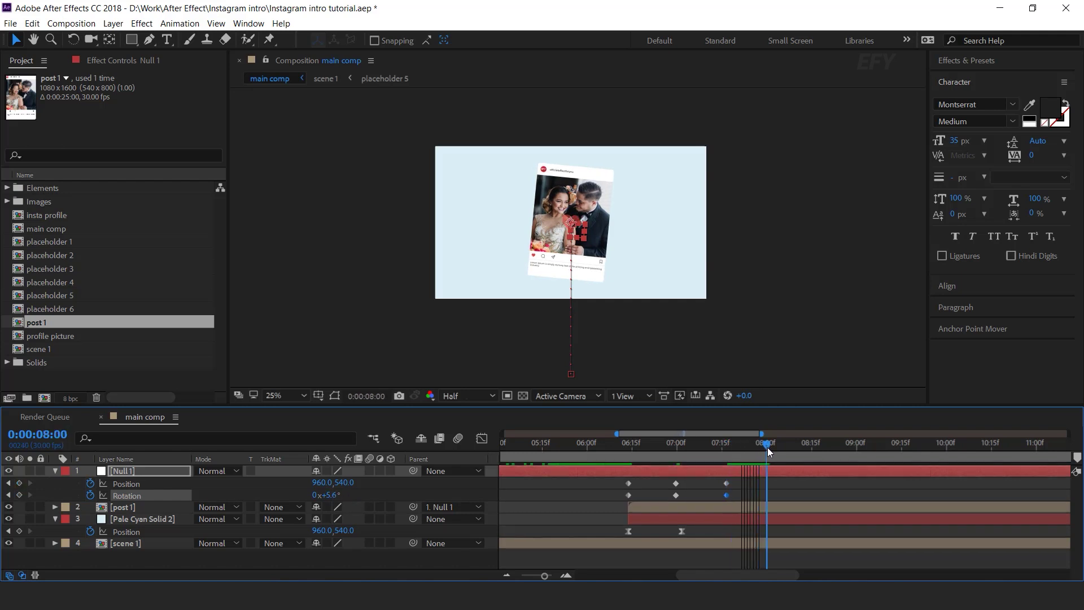
{"action": "left_click_drag", "start_coordinate": [343, 483], "coordinate": [119, 492]}
{"action": "left_click_drag", "start_coordinate": [336, 501], "coordinate": [104, 485]}
Apply Easy Ease to all the null's keyframes and shape the speed graph with an early entry peak and a late exit peak
{"action": "left_click_drag", "start_coordinate": [773, 476], "coordinate": [558, 504]}
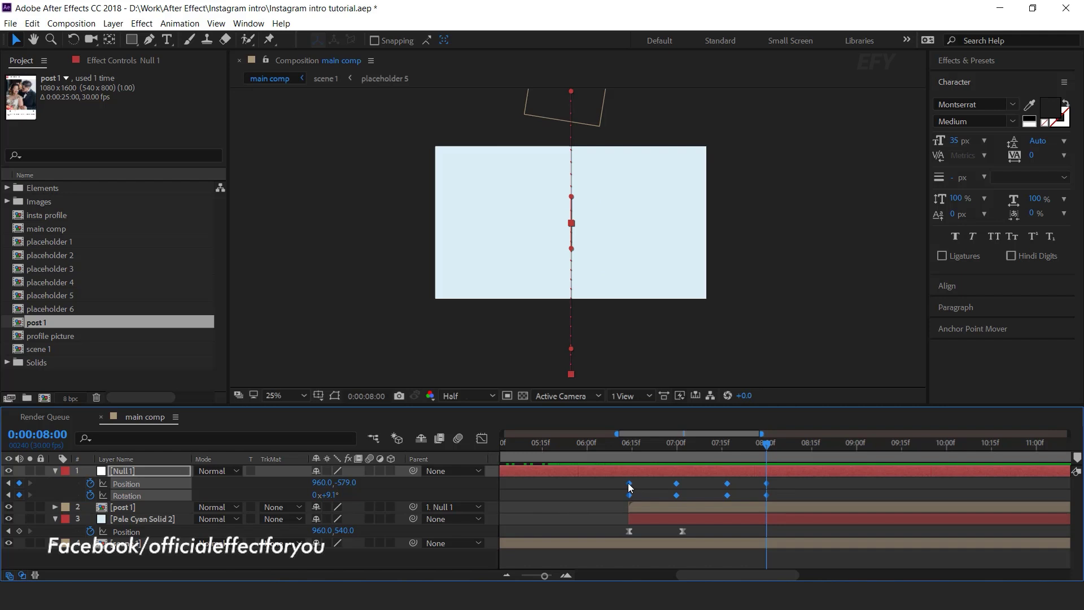
{"action": "right_click", "coordinate": [629, 487]}
{"action": "left_click", "coordinate": [868, 511]}
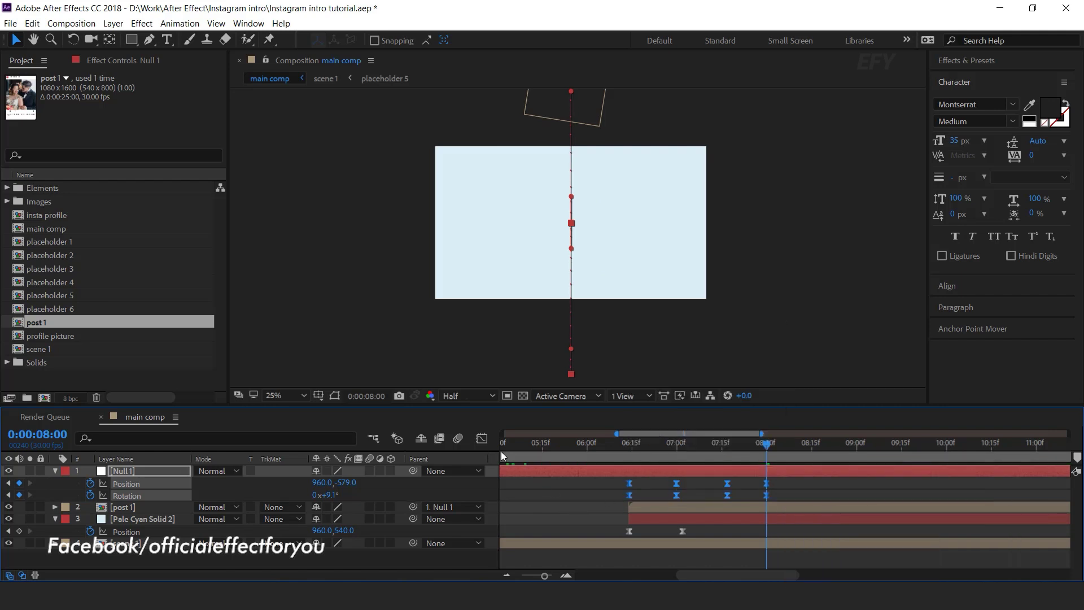
{"action": "left_click", "coordinate": [481, 438]}
{"action": "scroll", "coordinate": [665, 535], "scroll_direction": "up", "scroll_amount": 1}
{"action": "left_click_drag", "start_coordinate": [697, 532], "coordinate": [653, 536]}
{"action": "left_click_drag", "start_coordinate": [799, 530], "coordinate": [824, 536]}
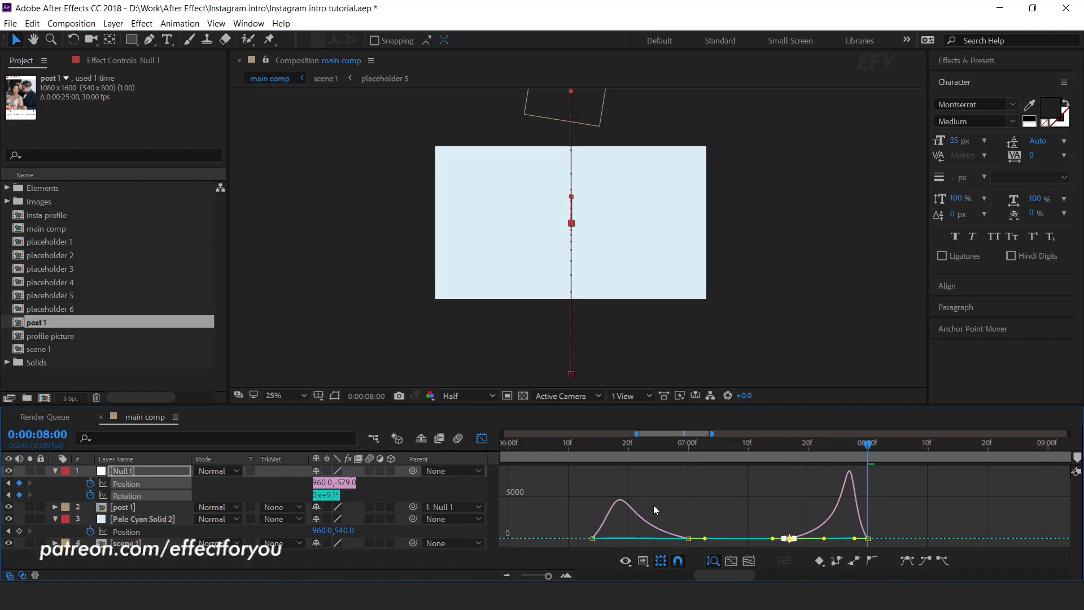
{"action": "left_click", "coordinate": [481, 438]}
Preview the card's movement and spread the null's last three keyframe pairs to about 0:00:07:07, 0:00:08:02 and 0:00:09:07
{"action": "scroll", "coordinate": [842, 502], "scroll_direction": "down", "scroll_amount": 2}
{"action": "left_click", "coordinate": [877, 489]}
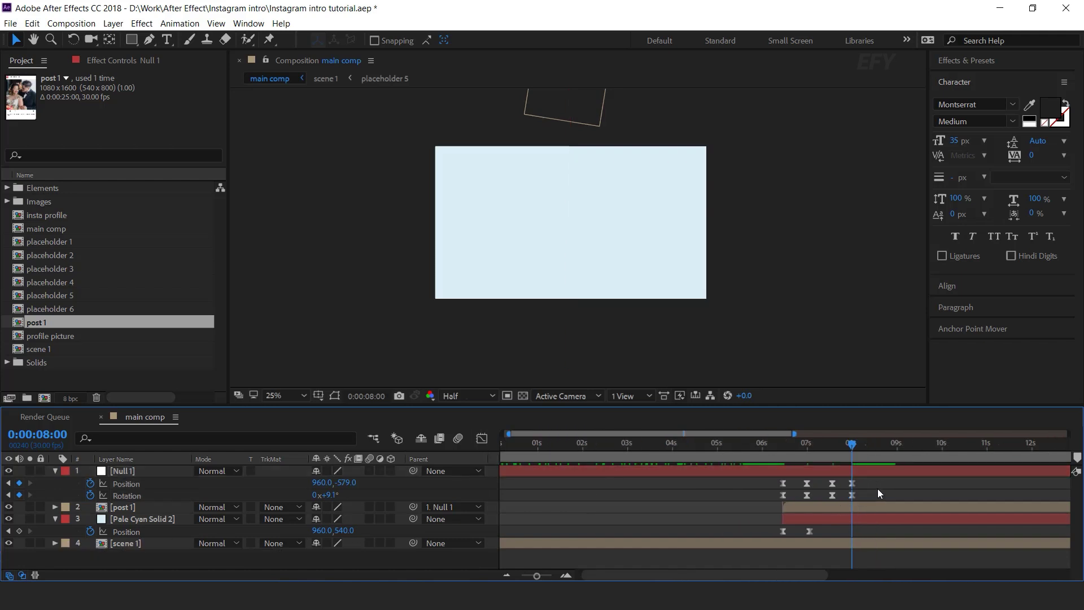
{"action": "left_click_drag", "start_coordinate": [825, 494], "coordinate": [694, 473]}
{"action": "left_click", "coordinate": [617, 444]}
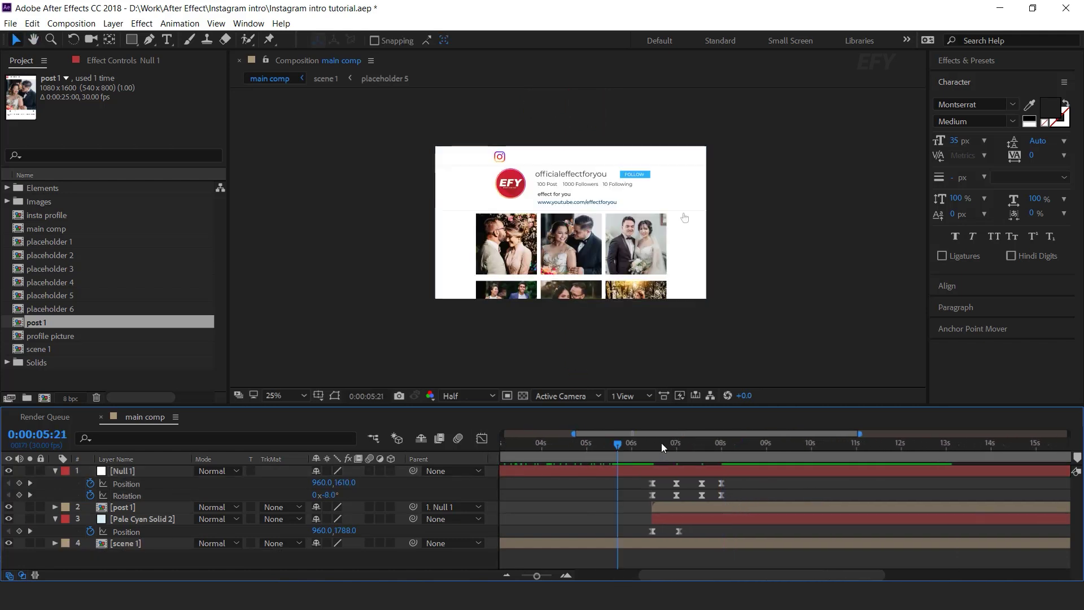
{"action": "key", "text": "space"}
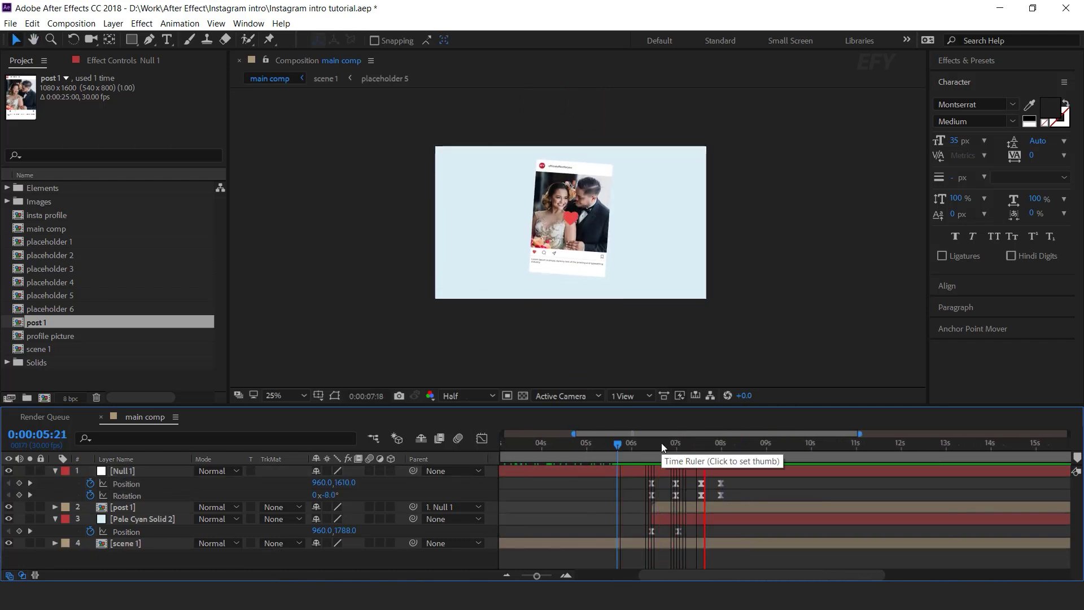
{"action": "left_click", "coordinate": [661, 444]}
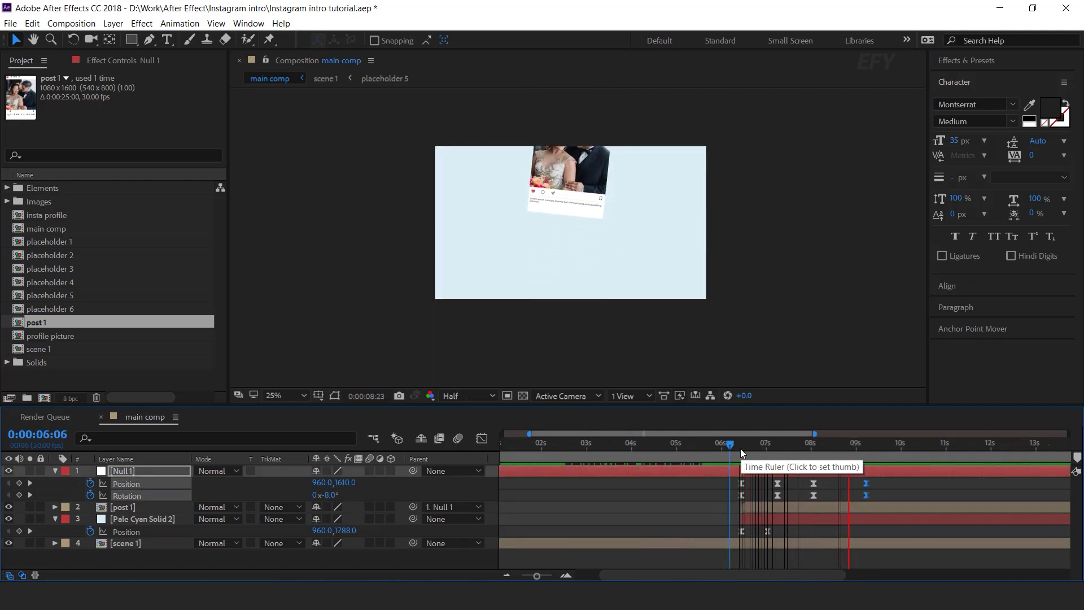
Slow the card further by moving the null's last three keyframe pairs to about 0:00:07:15, 0:00:08:19 and 0:00:09:25, and replay it
{"action": "left_click", "coordinate": [740, 448]}
{"action": "left_click_drag", "start_coordinate": [814, 495], "coordinate": [785, 496]}
{"action": "left_click", "coordinate": [777, 496], "text": "shift"}
{"action": "left_click", "coordinate": [731, 446]}
{"action": "left_click", "coordinate": [716, 445]}
{"action": "key", "text": "space"}
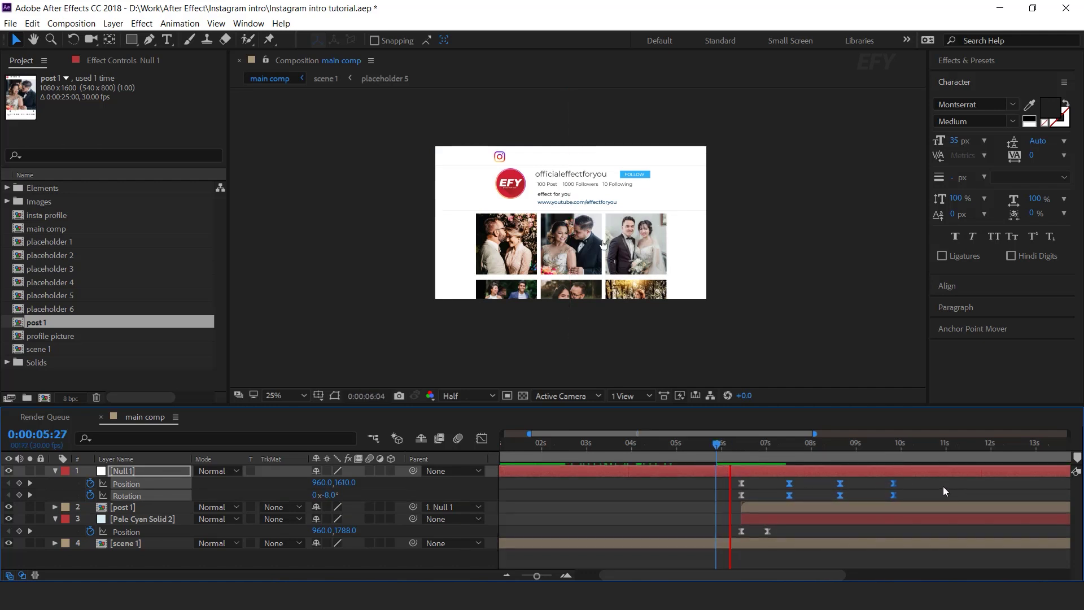
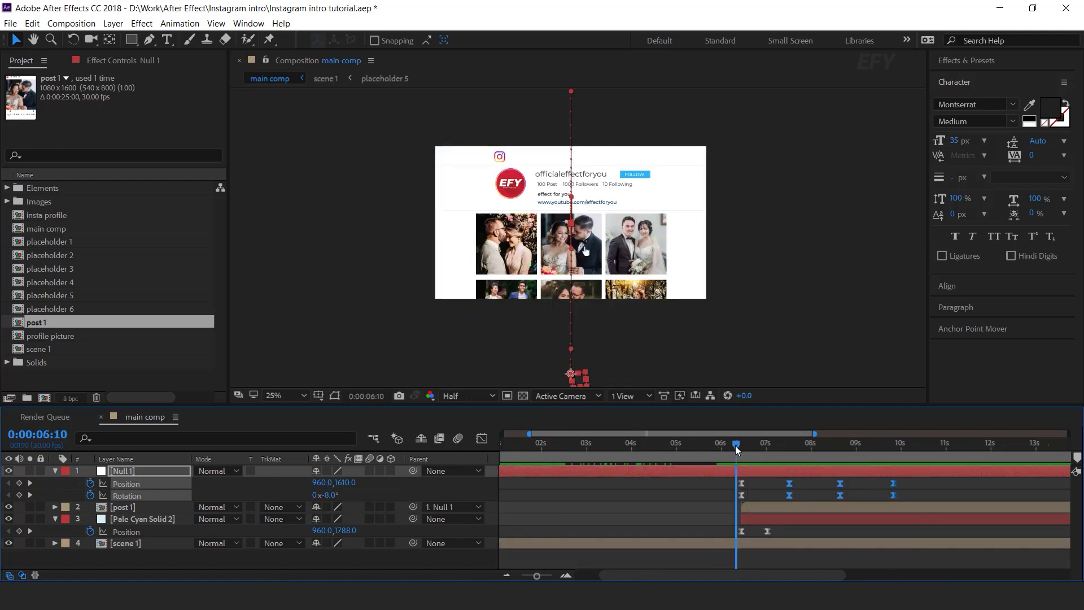
Add a starting Position keyframe of 0, 0 to the post 1 layer at 0:00:06:14
{"action": "left_click", "coordinate": [762, 445]}
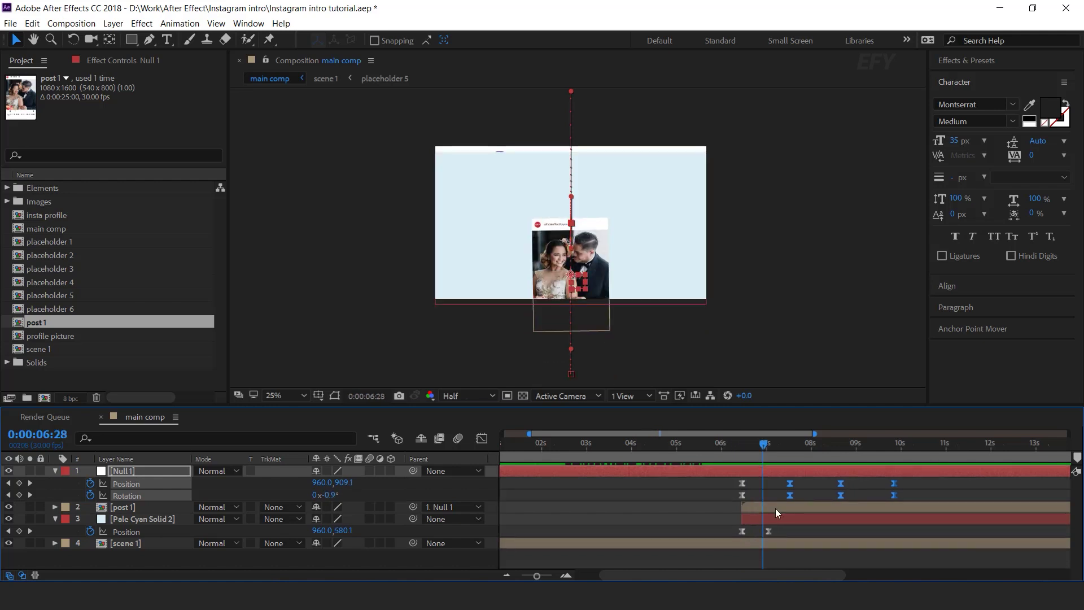
{"action": "left_click", "coordinate": [780, 508]}
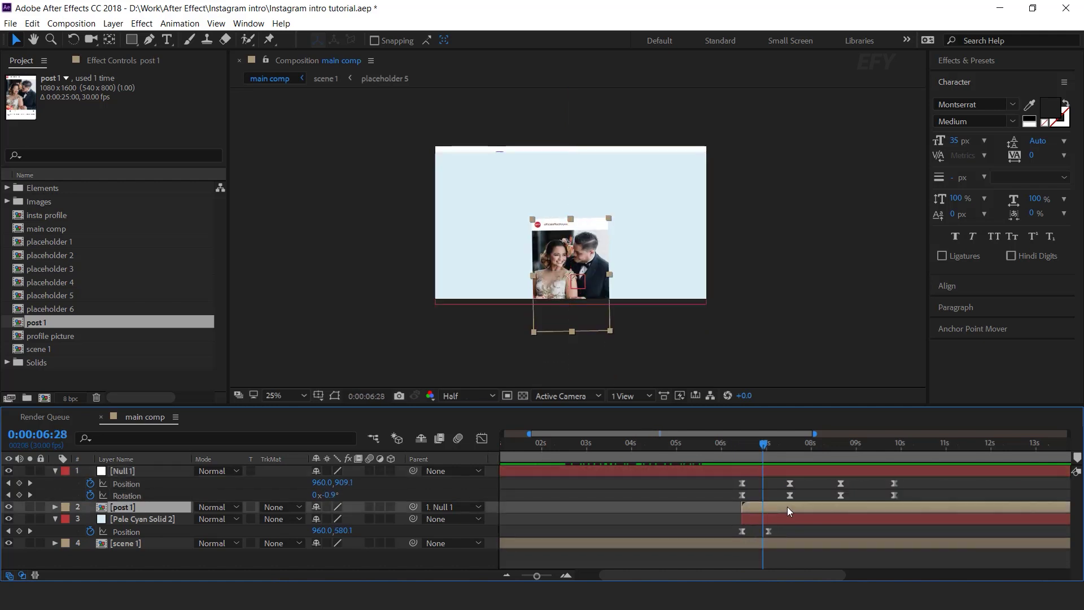
{"action": "key", "text": "p"}
{"action": "left_click", "coordinate": [741, 446]}
{"action": "left_click_drag", "start_coordinate": [740, 445], "coordinate": [737, 445]}
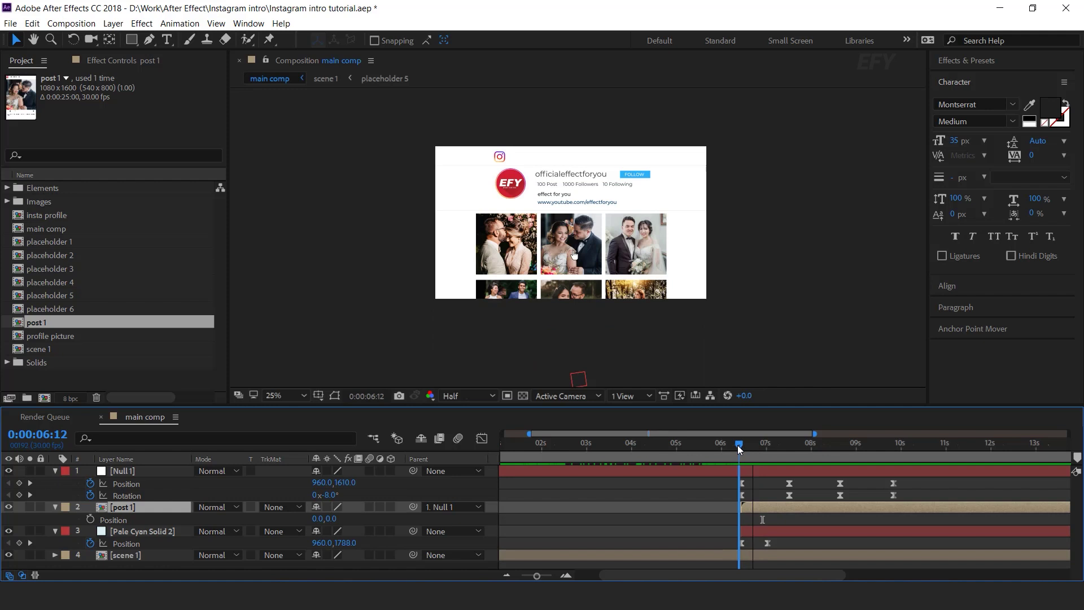
{"action": "left_click", "coordinate": [90, 520]}
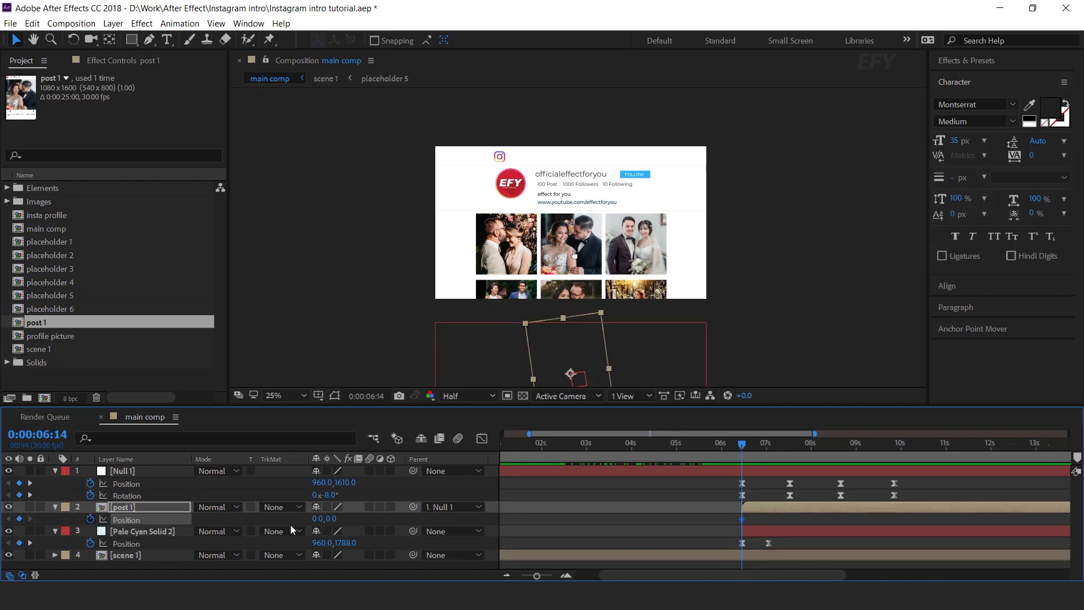
At 0:00:09:26, set post 1's Position to 0, -90 for a continuous upward drift, and preview the movement
{"action": "left_click_drag", "start_coordinate": [753, 446], "coordinate": [893, 453]}
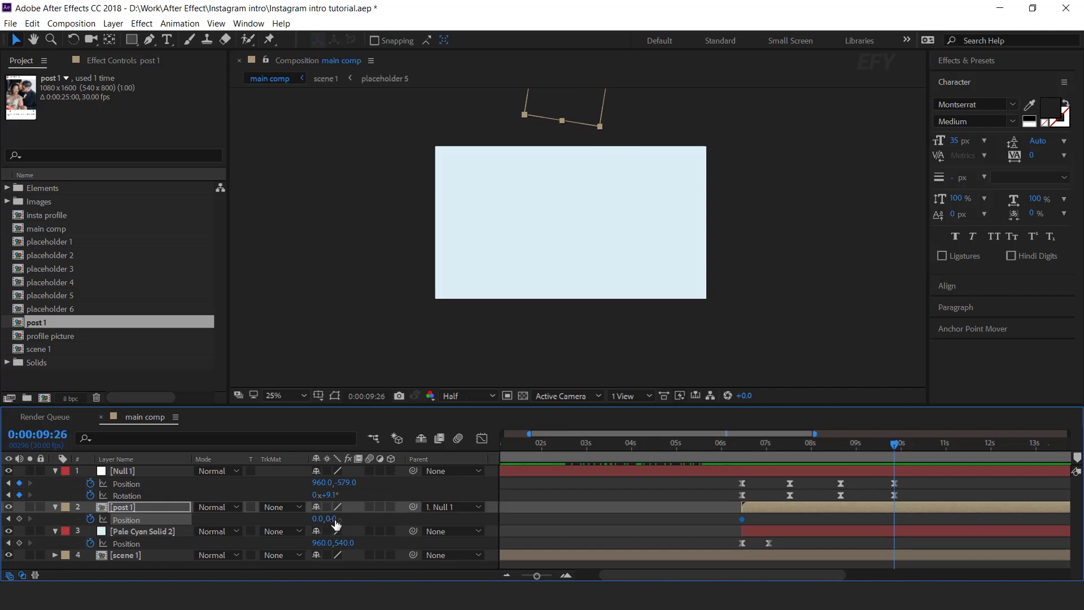
{"action": "left_click_drag", "start_coordinate": [336, 524], "coordinate": [297, 525]}
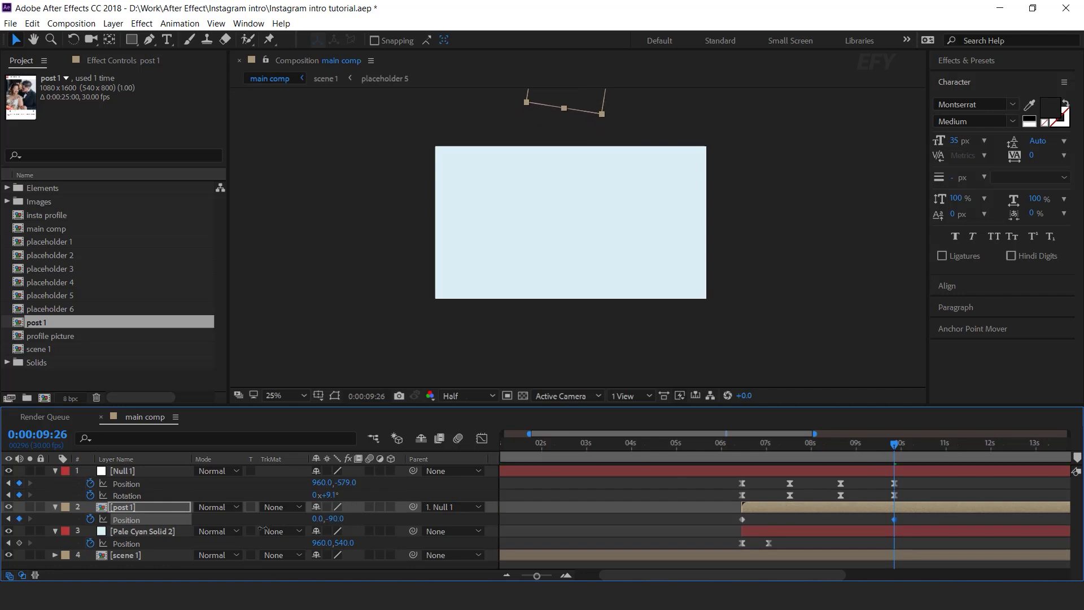
{"action": "left_click", "coordinate": [728, 445]}
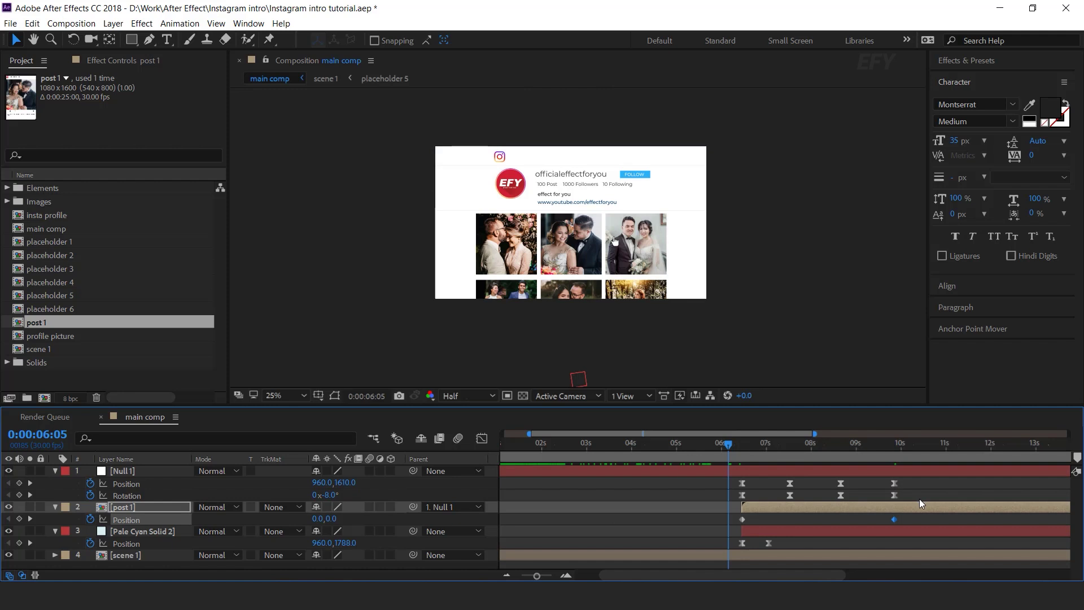
{"action": "key", "text": "space"}
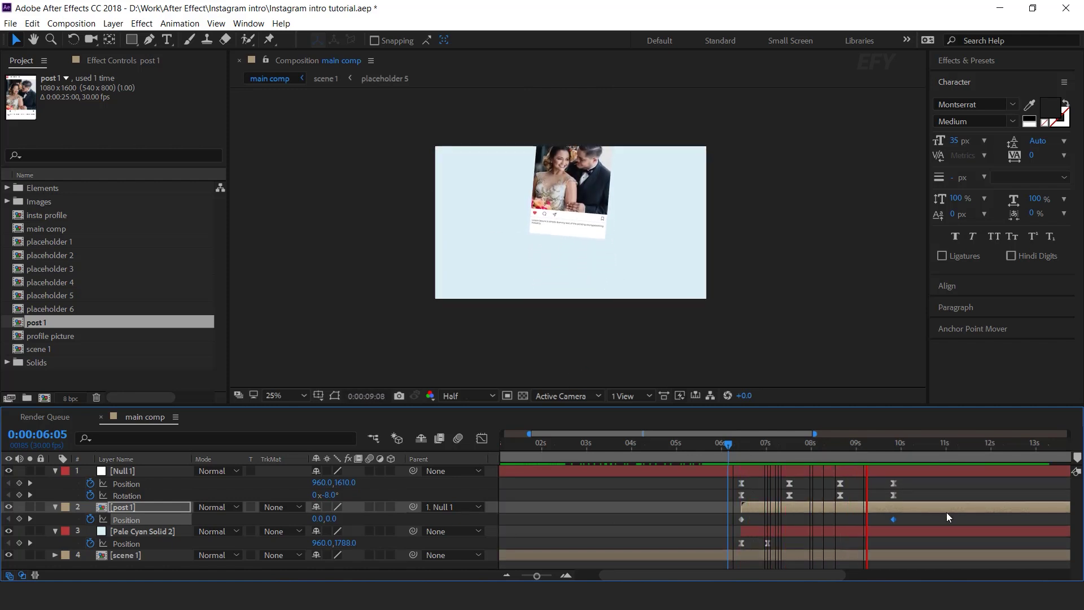
{"action": "left_click_drag", "start_coordinate": [736, 442], "coordinate": [776, 445]}
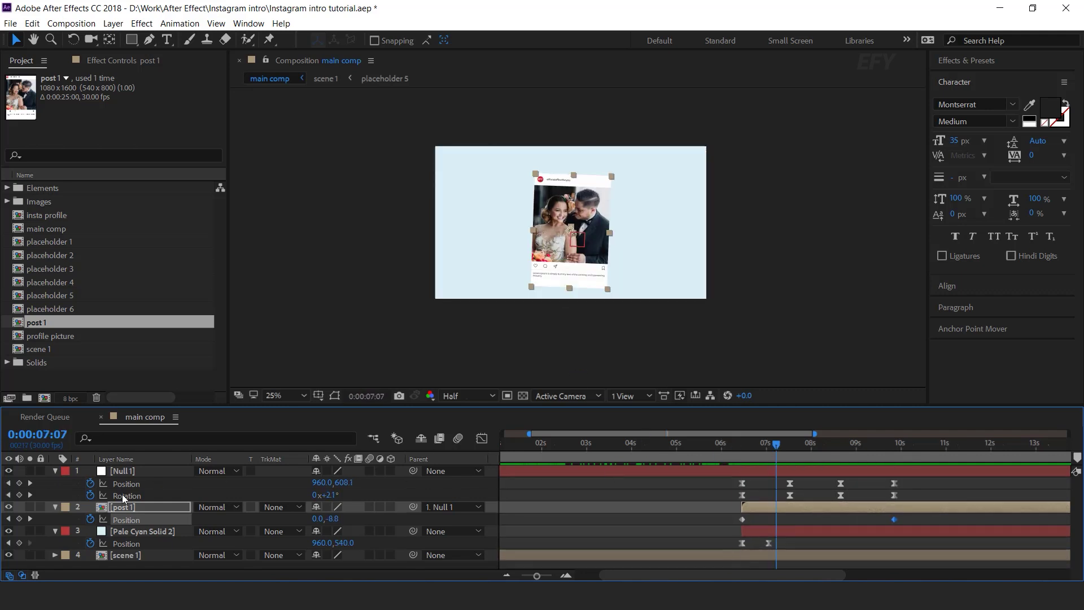
Collapse the layer properties, duplicate the null and post 1 layers together, and stack the duplicated pair above the original pair
{"action": "left_click", "coordinate": [54, 531]}
{"action": "left_click", "coordinate": [54, 506]}
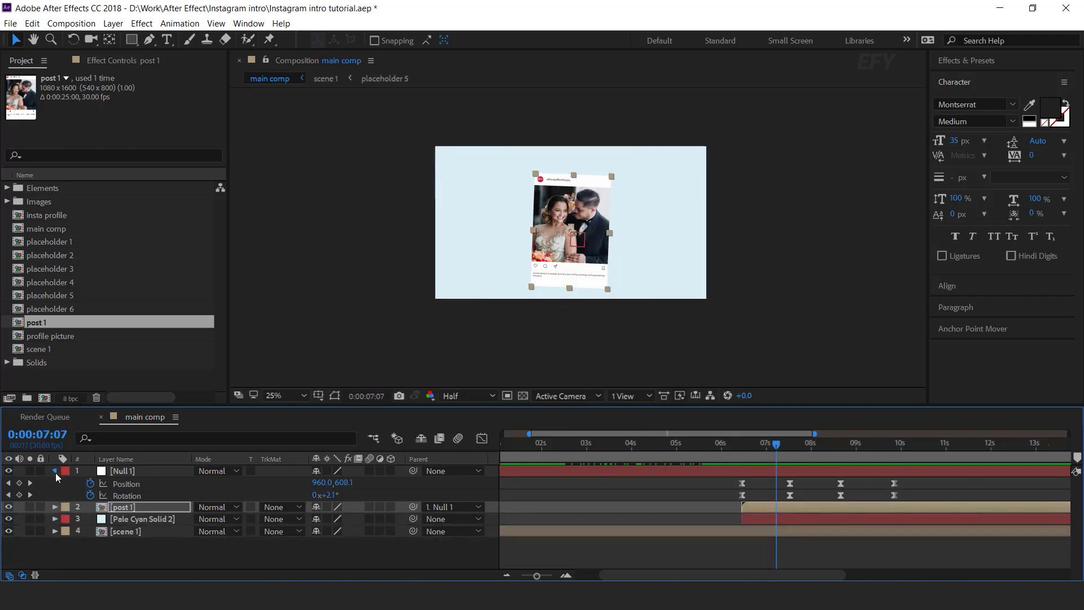
{"action": "left_click", "coordinate": [54, 470]}
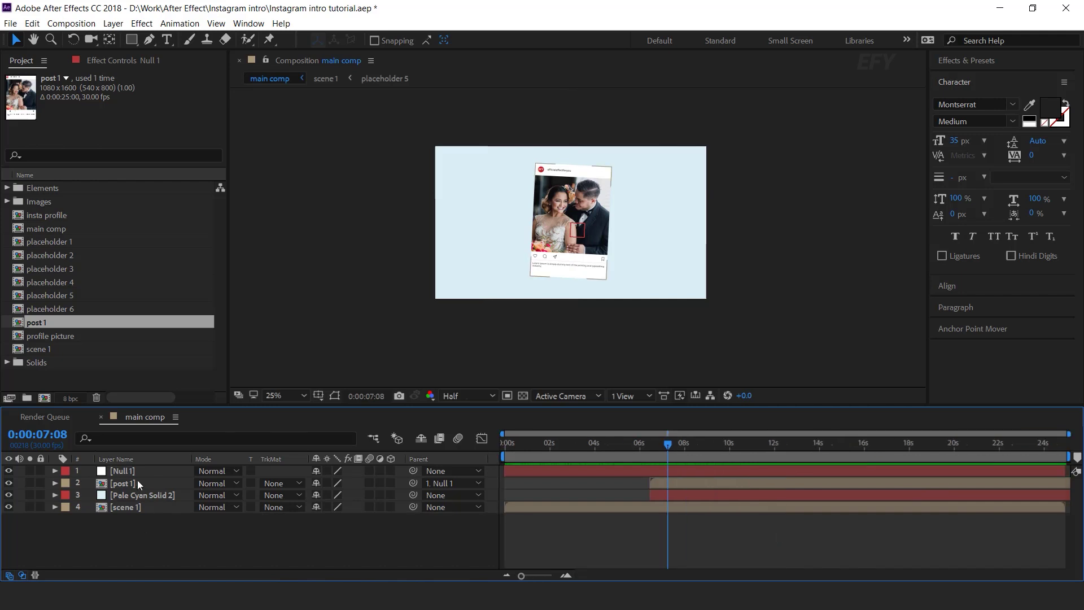
{"action": "left_click", "coordinate": [127, 486]}
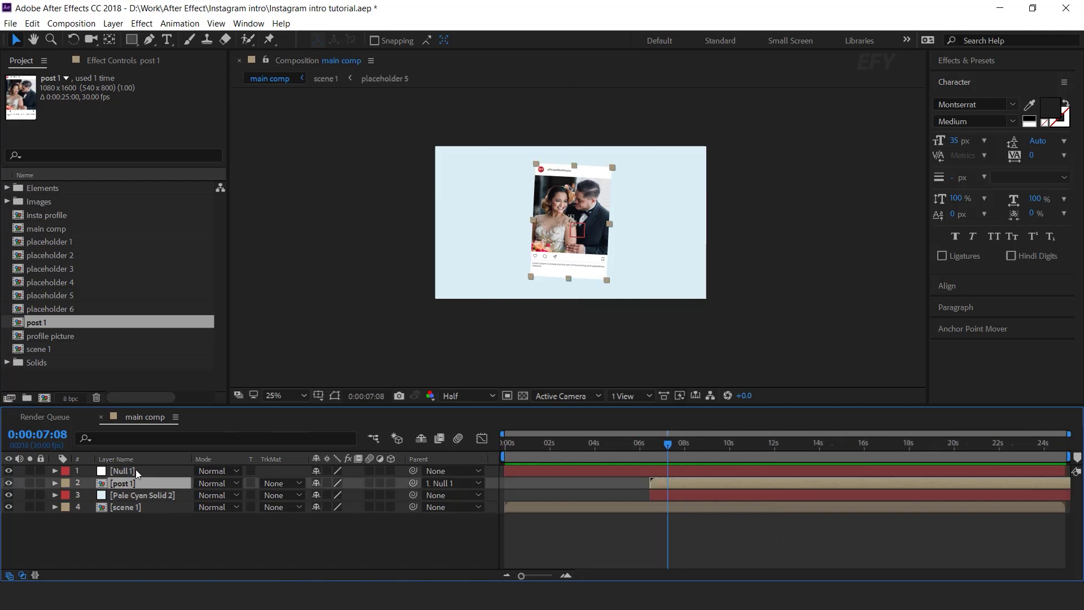
{"action": "left_click", "coordinate": [136, 469], "text": "ctrl"}
{"action": "key", "text": "ctrl+d"}
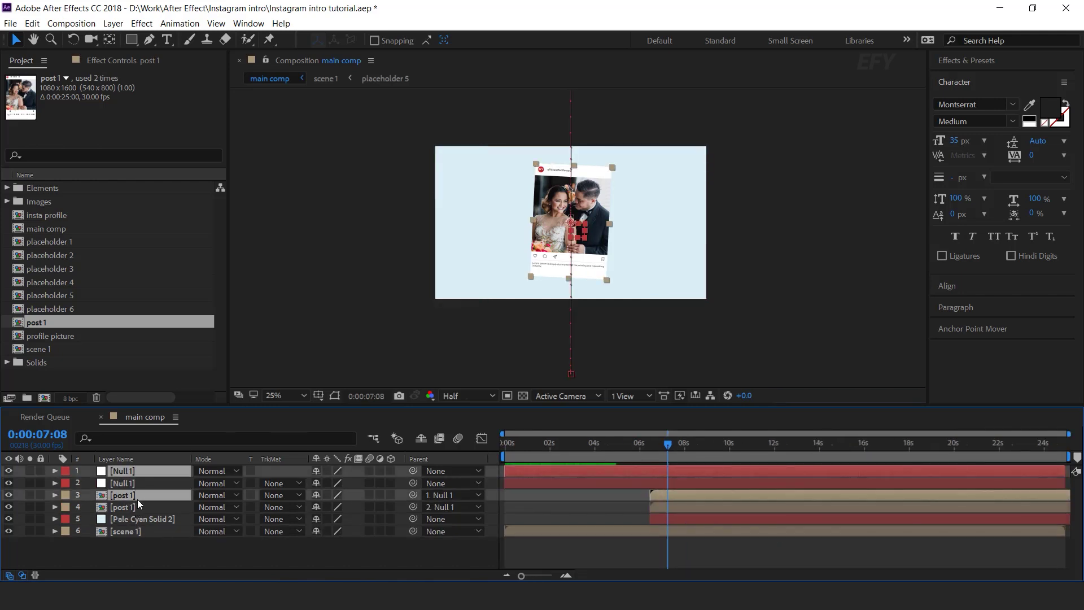
{"action": "left_click_drag", "start_coordinate": [137, 486], "coordinate": [140, 469]}
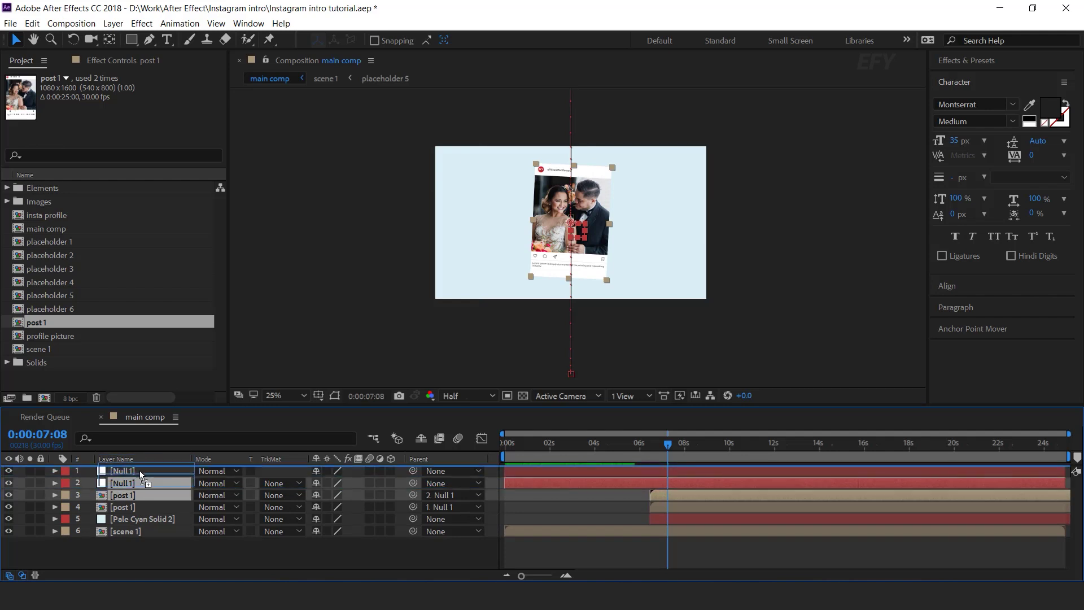
{"action": "left_click", "coordinate": [165, 546]}
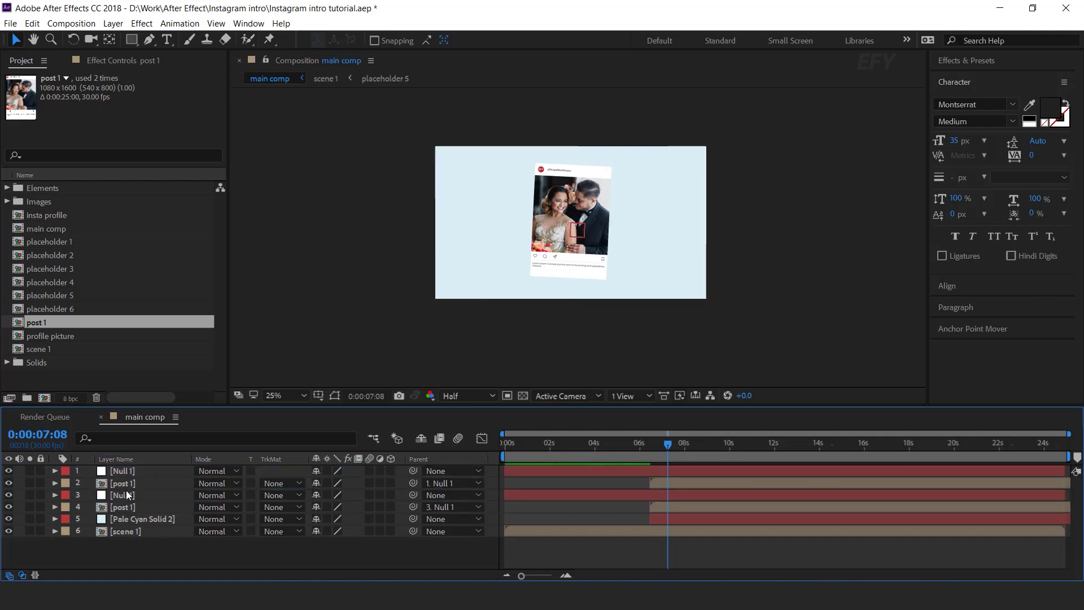
Duplicate the post 1 composition as post 2 in the project and replace the upper post 1 layer with it
{"action": "left_click", "coordinate": [148, 487]}
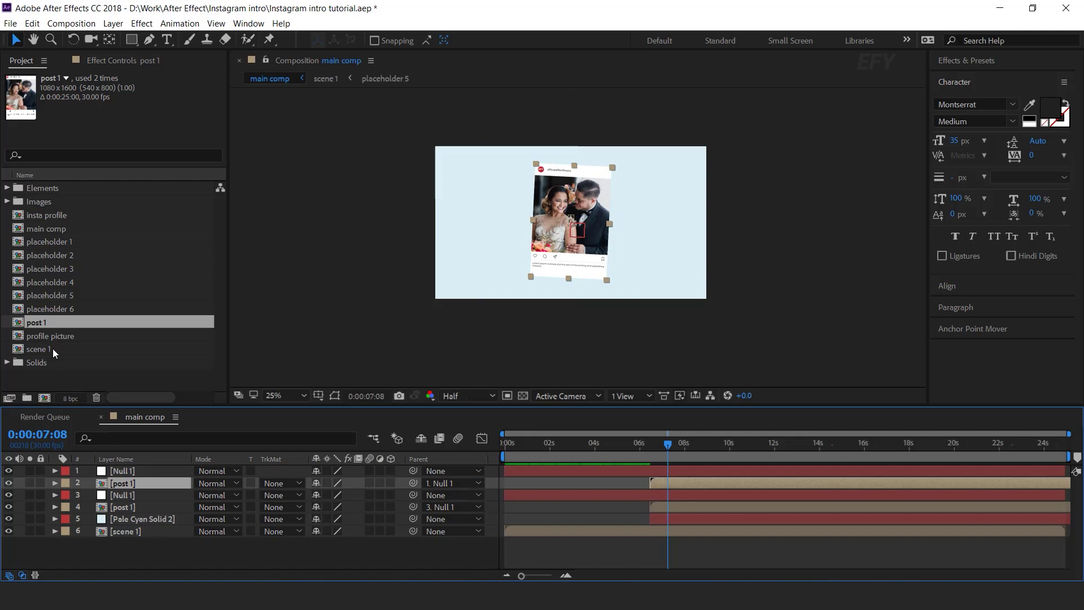
{"action": "left_click", "coordinate": [42, 321]}
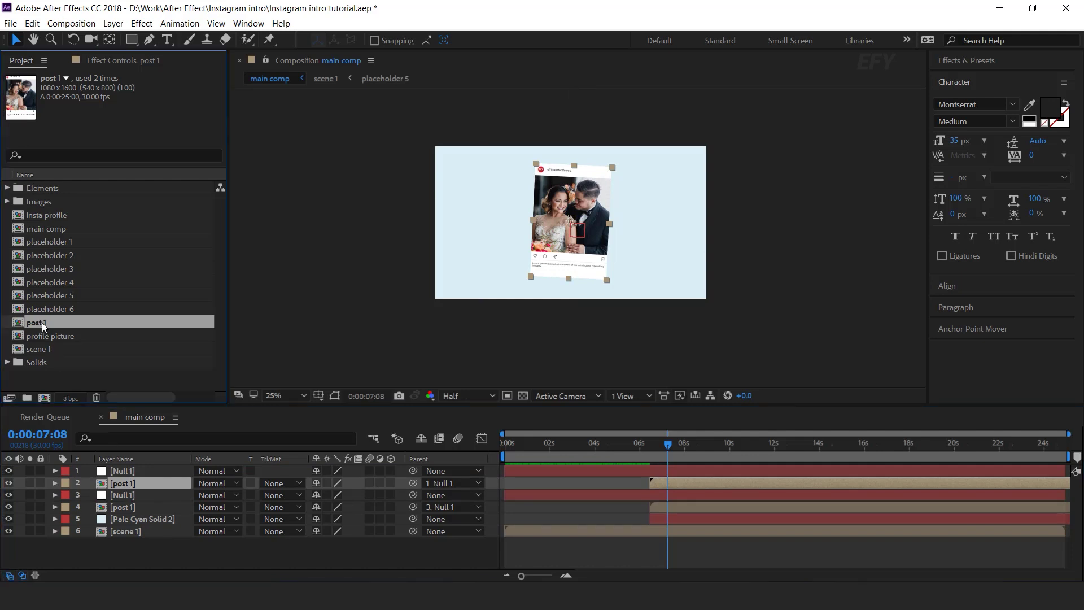
{"action": "key", "text": "ctrl+d"}
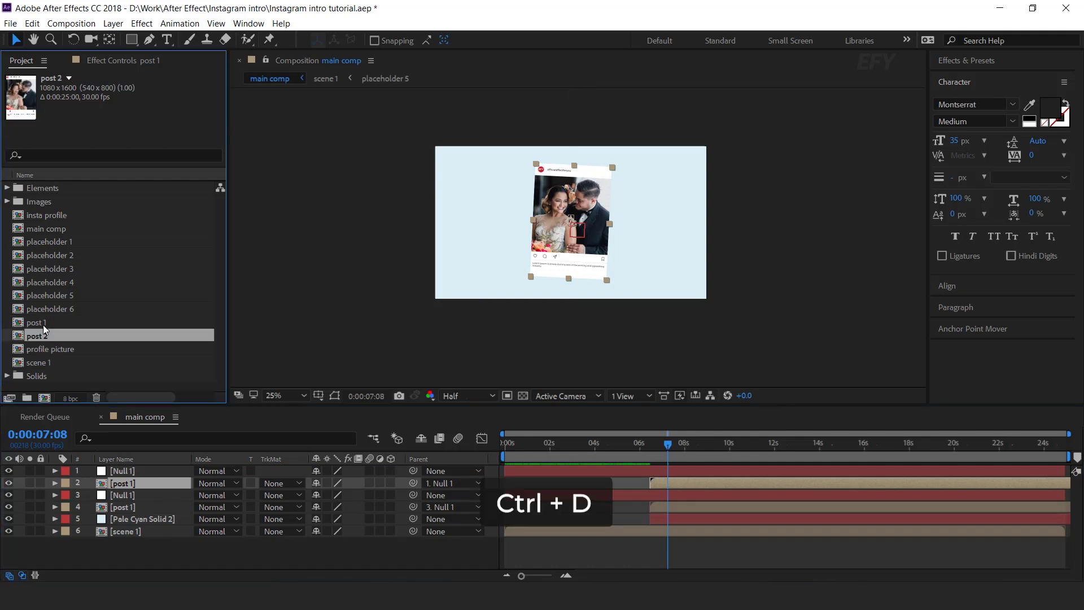
{"action": "left_click_drag", "start_coordinate": [36, 336], "coordinate": [71, 358]}
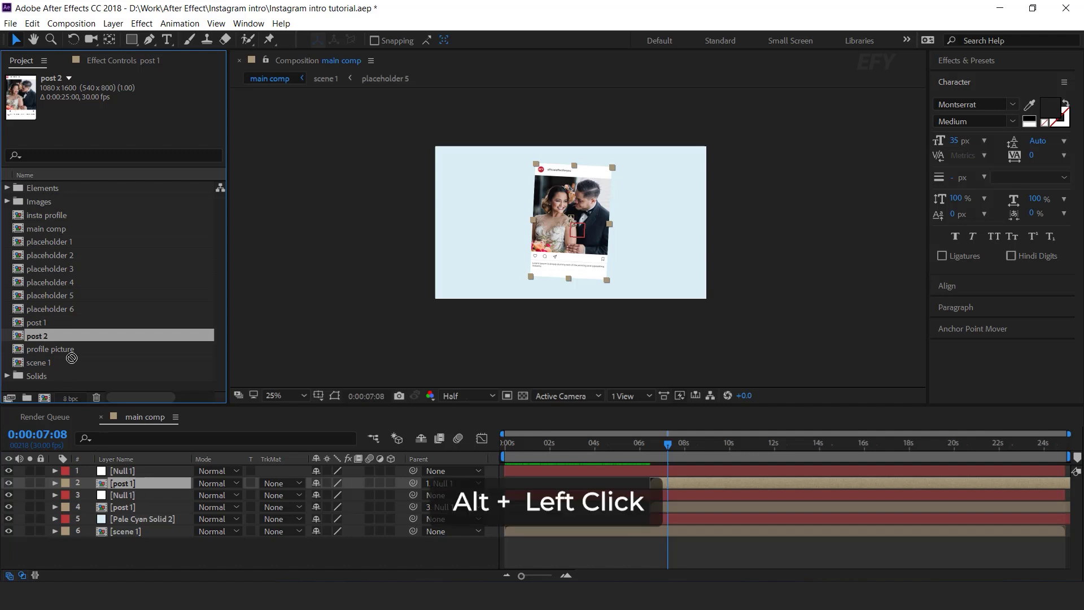
{"action": "left_click_drag", "start_coordinate": [134, 486], "coordinate": [132, 485]}
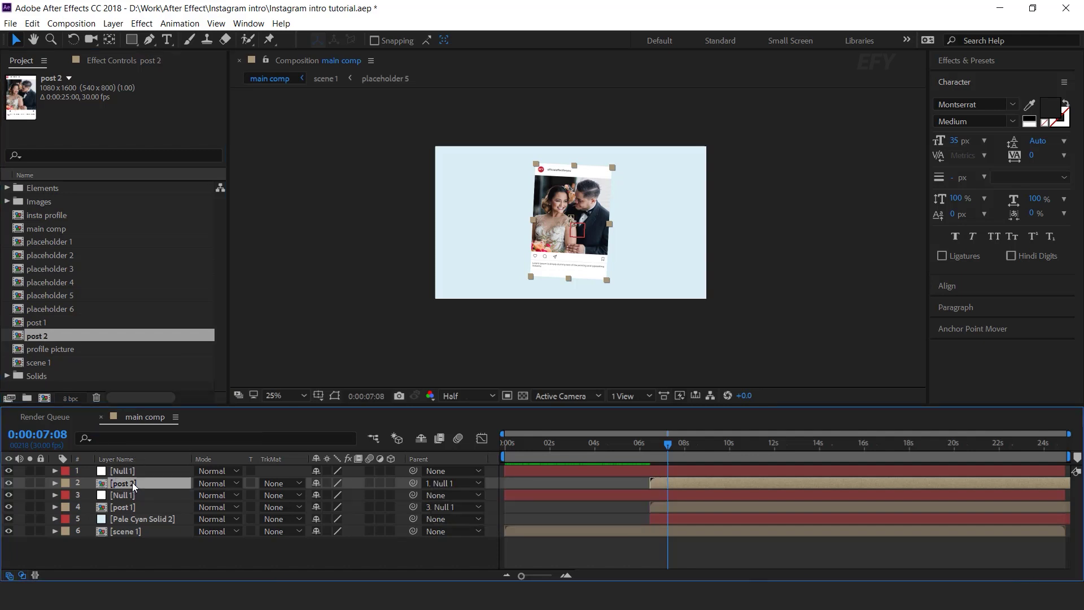
{"action": "left_click", "coordinate": [160, 549]}
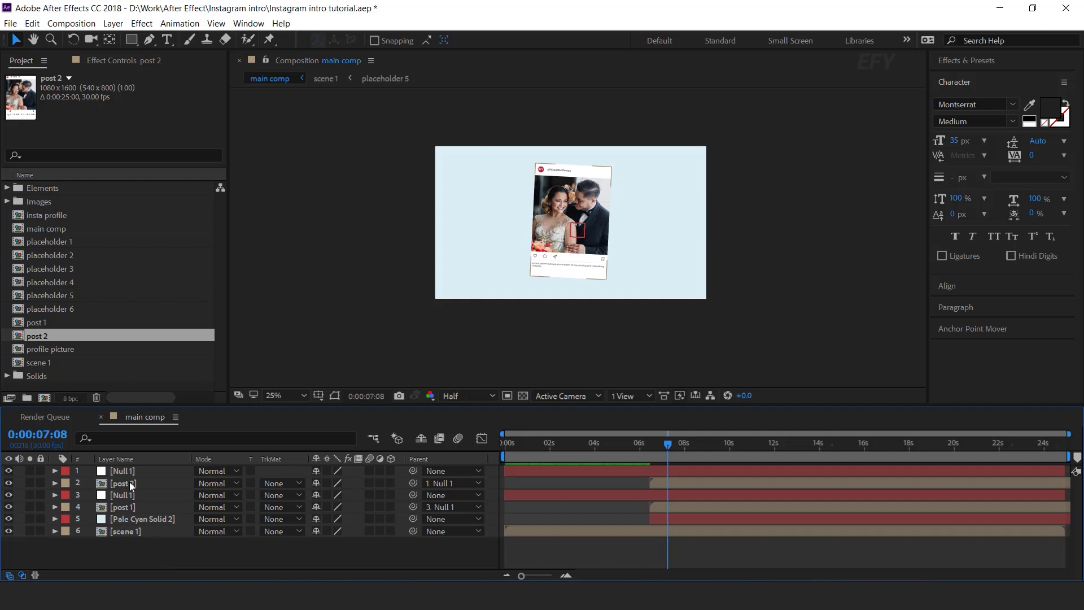
Inside the post 2 composition, replace the placeholder 2 photo layer with placeholder 5
{"action": "double_click", "coordinate": [129, 483]}
{"action": "scroll", "coordinate": [154, 535], "scroll_direction": "down", "scroll_amount": 1}
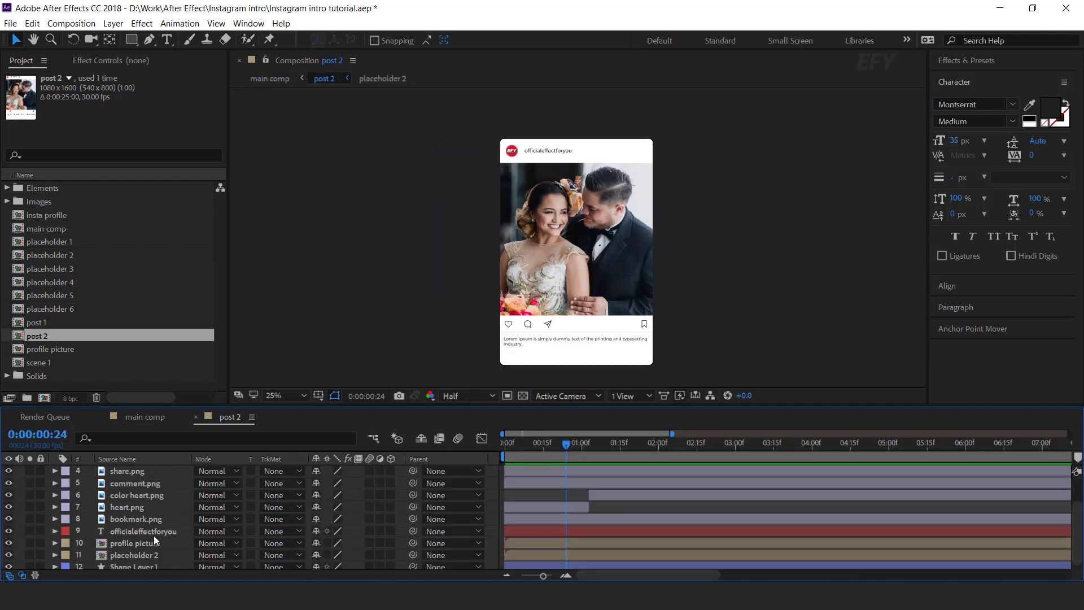
{"action": "scroll", "coordinate": [164, 547], "scroll_direction": "down", "scroll_amount": 1}
{"action": "left_click", "coordinate": [150, 551]}
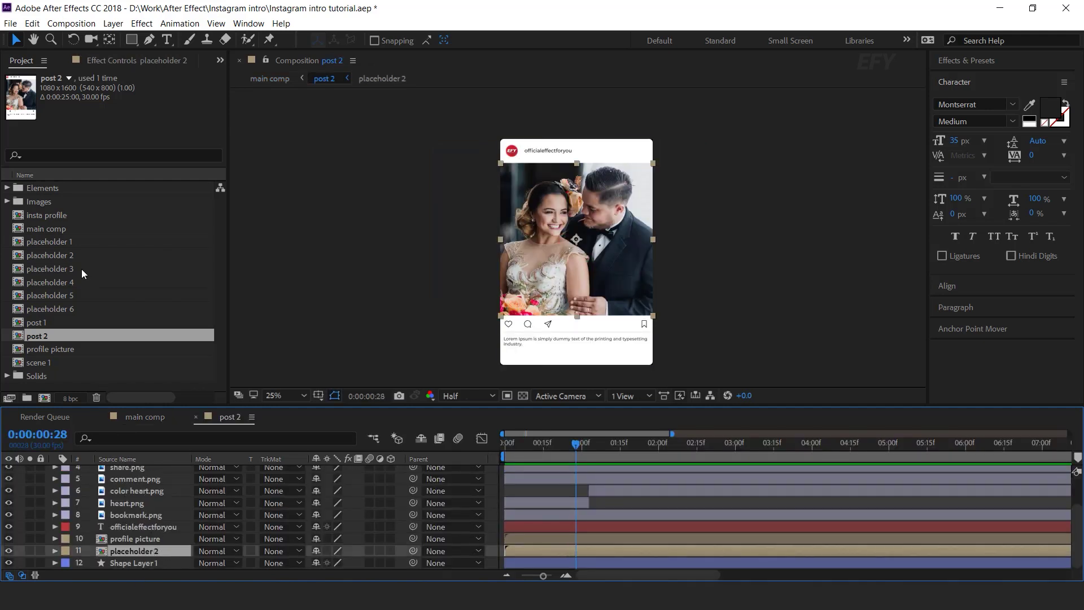
{"action": "left_click", "coordinate": [72, 294]}
{"action": "left_click_drag", "start_coordinate": [62, 298], "coordinate": [161, 551]}
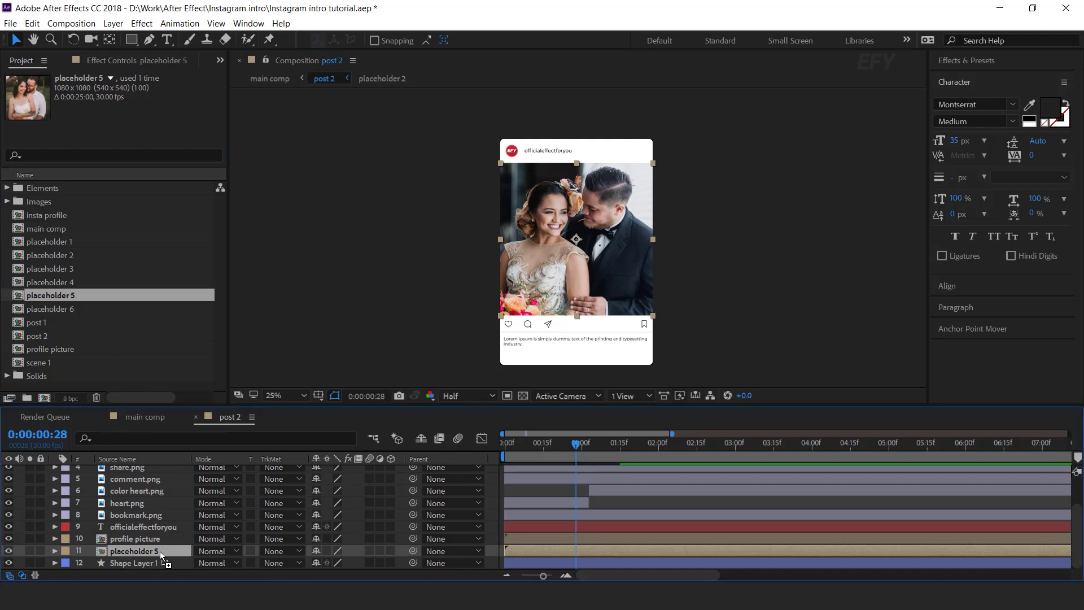
In main comp, shift the upper null and post 2 together so post 2 starts at about 0:00:09:03, and preview the overlap
{"action": "left_click", "coordinate": [146, 418]}
{"action": "left_click", "coordinate": [646, 447]}
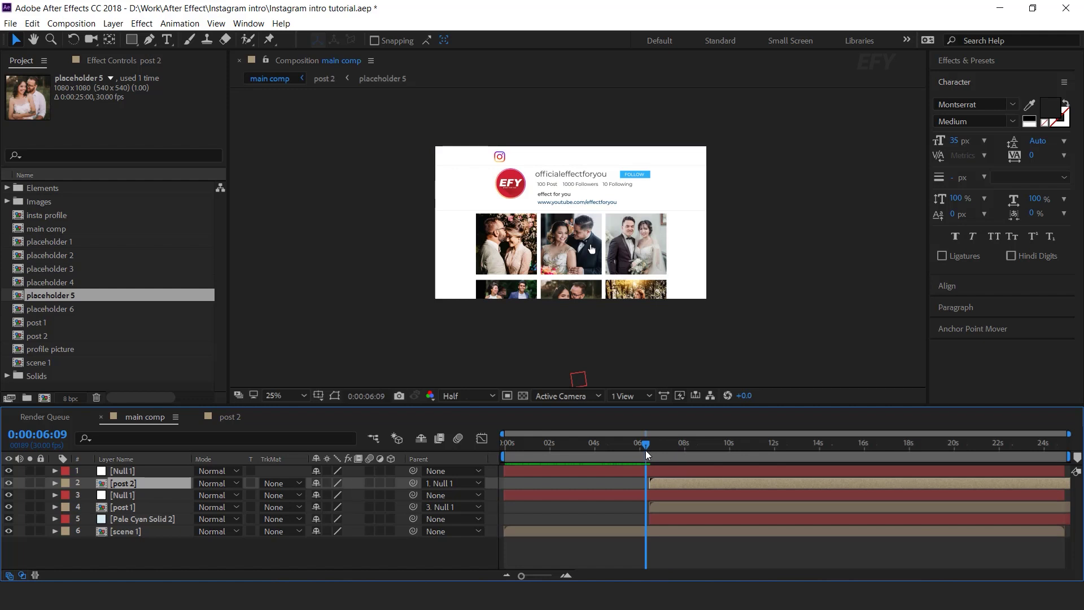
{"action": "left_click", "coordinate": [123, 484], "text": "ctrl"}
{"action": "left_click_drag", "start_coordinate": [679, 483], "coordinate": [731, 484]}
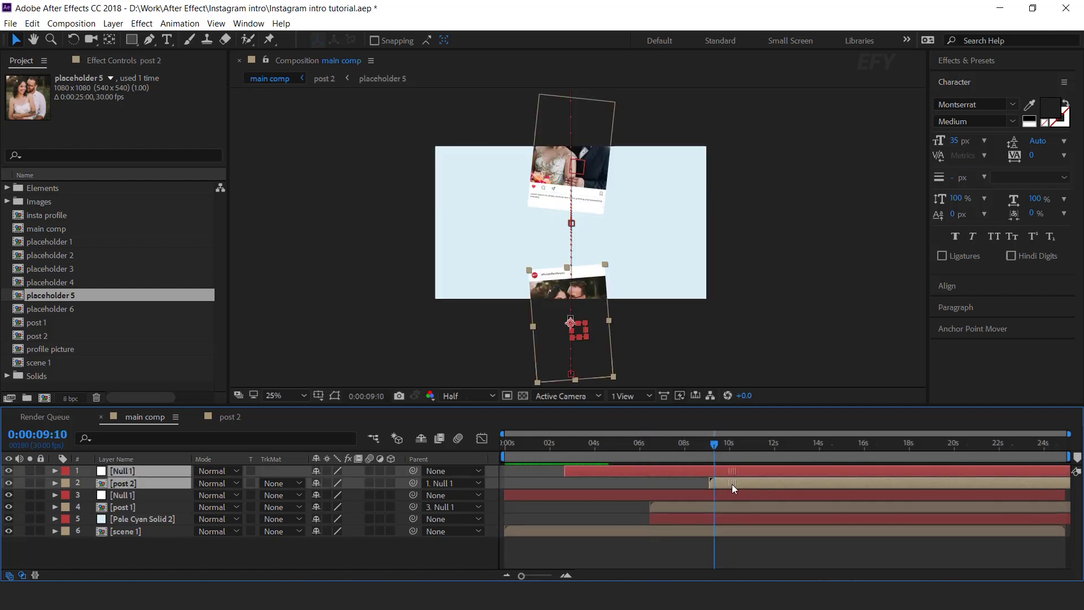
{"action": "key", "text": "space"}
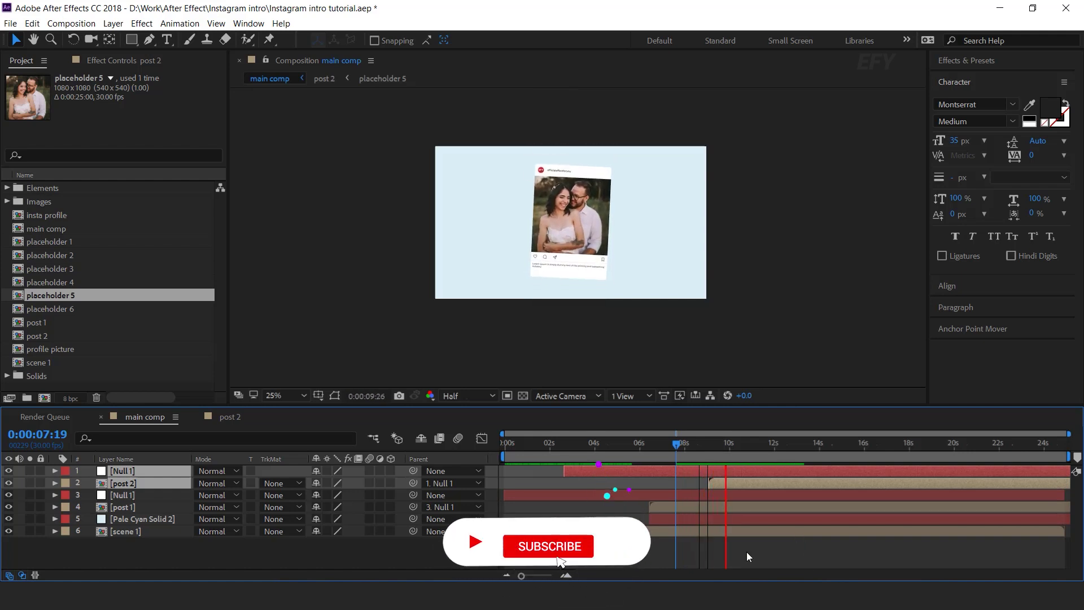
Add the profile picture composition as main comp's top layer, starting at about 0:00:10:20
{"action": "left_click", "coordinate": [784, 446]}
{"action": "left_click", "coordinate": [697, 553]}
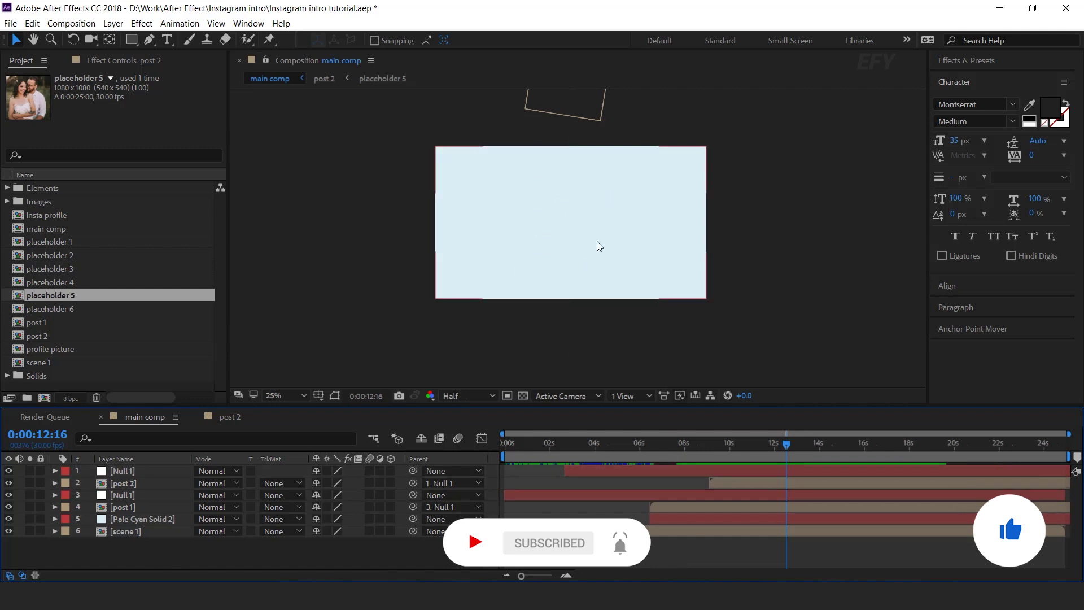
{"action": "left_click", "coordinate": [47, 377]}
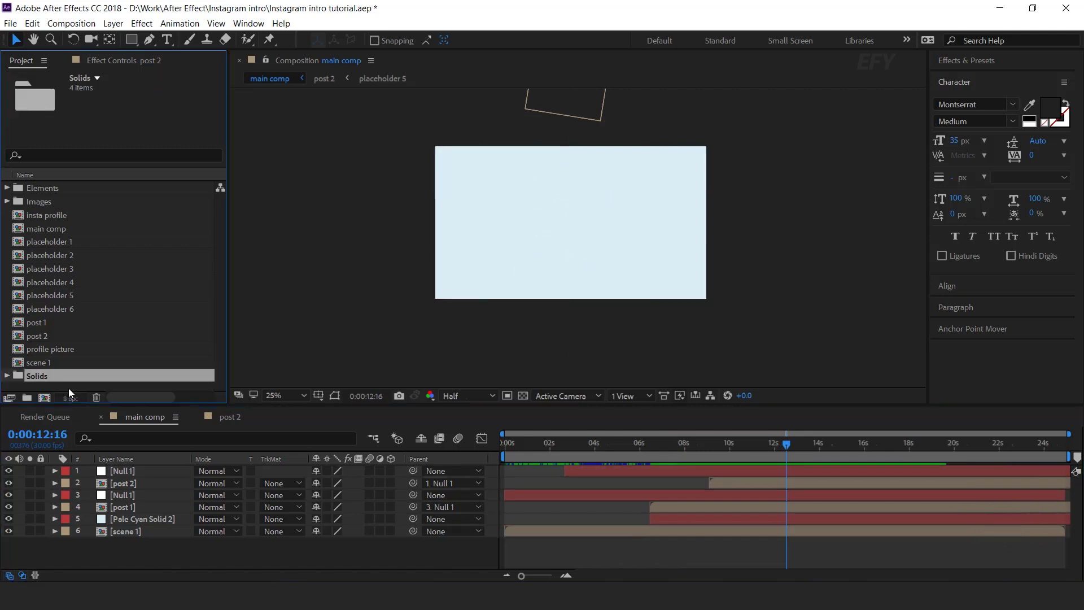
{"action": "left_click", "coordinate": [52, 350]}
{"action": "left_click_drag", "start_coordinate": [49, 351], "coordinate": [170, 467]}
{"action": "left_click_drag", "start_coordinate": [619, 479], "coordinate": [862, 472]}
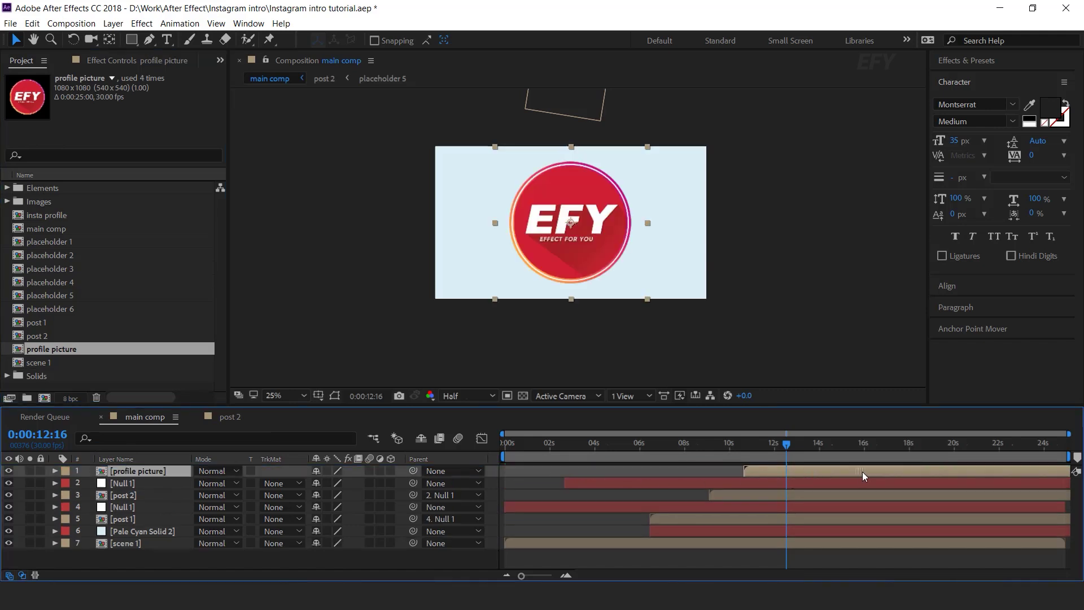
Preview the second card's exit and move the profile picture layer's start to about 0:00:12:02
{"action": "left_click", "coordinate": [702, 445]}
{"action": "key", "text": "space"}
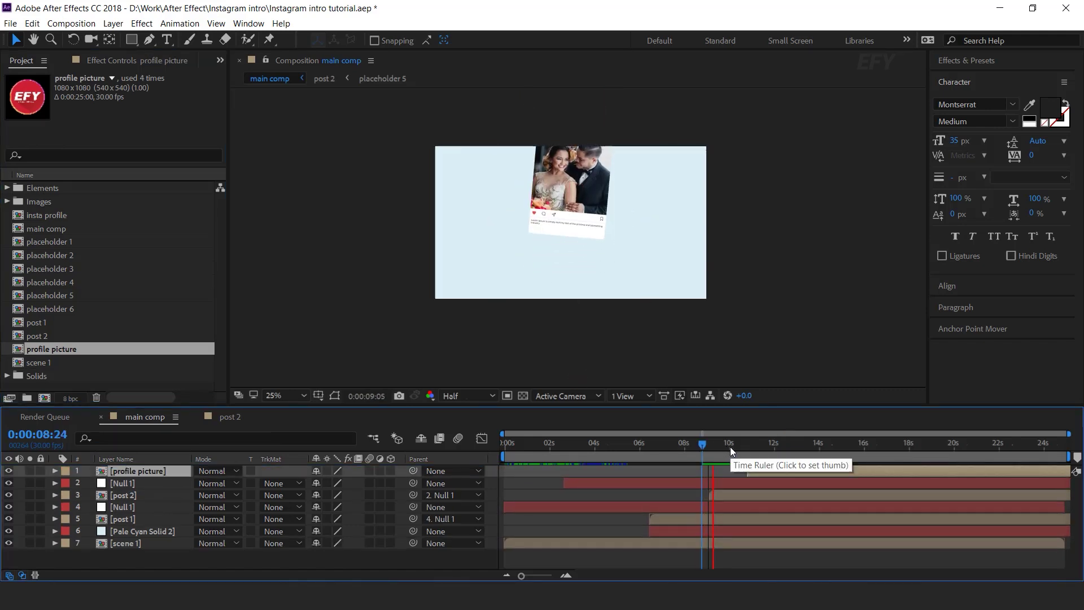
{"action": "left_click_drag", "start_coordinate": [784, 473], "coordinate": [811, 470]}
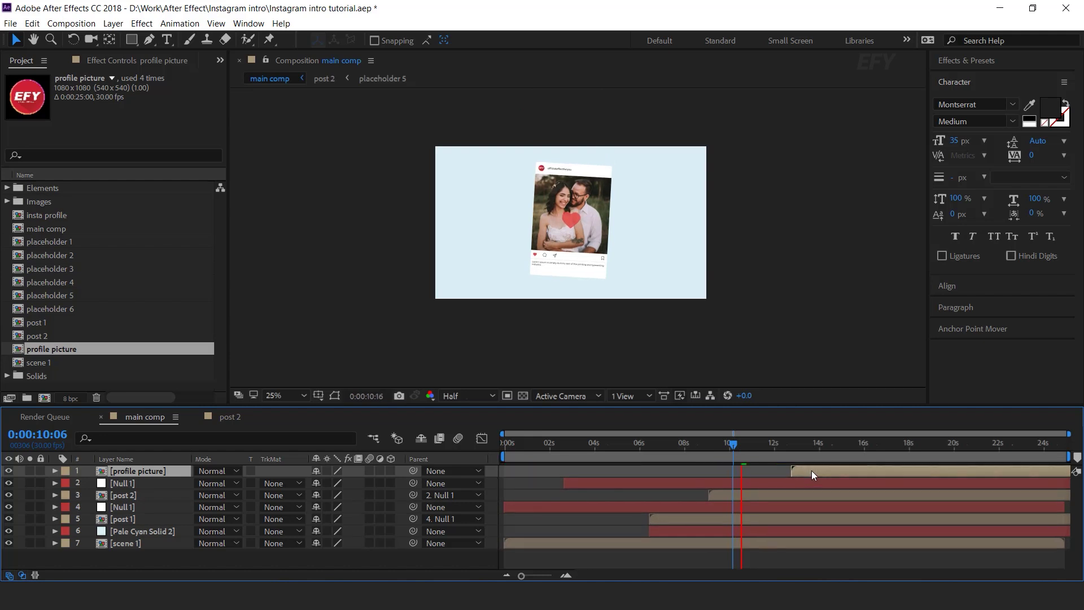
{"action": "key", "text": "space"}
{"action": "key", "text": "space"}
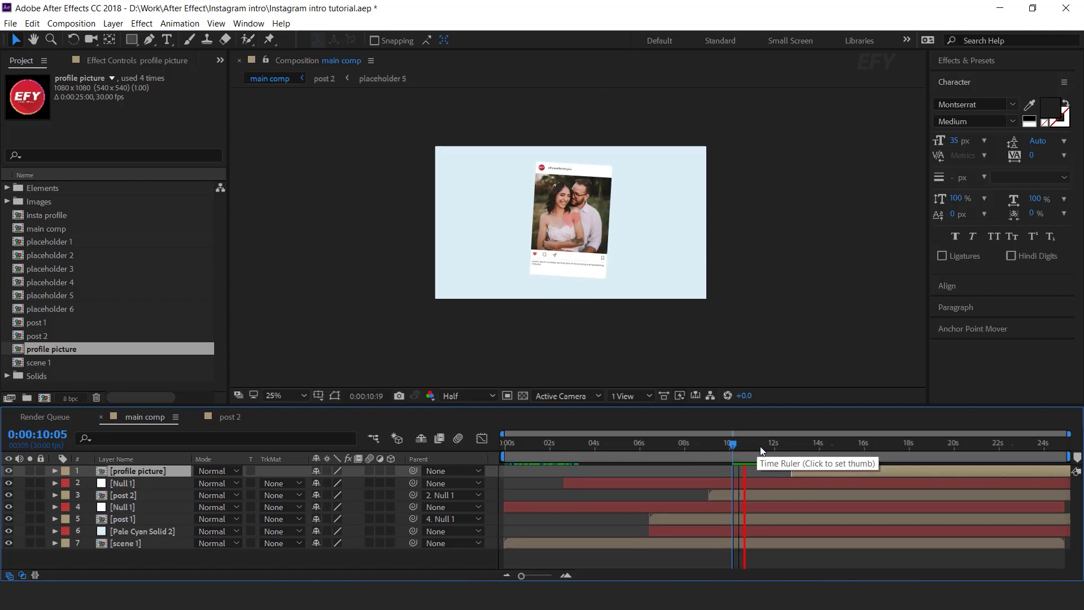
{"action": "mouse_move", "coordinate": [792, 451]}
{"action": "left_mouse_down"}
{"action": "mouse_move", "coordinate": [795, 468]}
{"action": "mouse_move", "coordinate": [767, 449]}
{"action": "mouse_move", "coordinate": [784, 451]}
{"action": "left_mouse_up"}
Set the profile picture layer's Scale to 27% at 0:00:12:14
{"action": "key", "text": "s"}
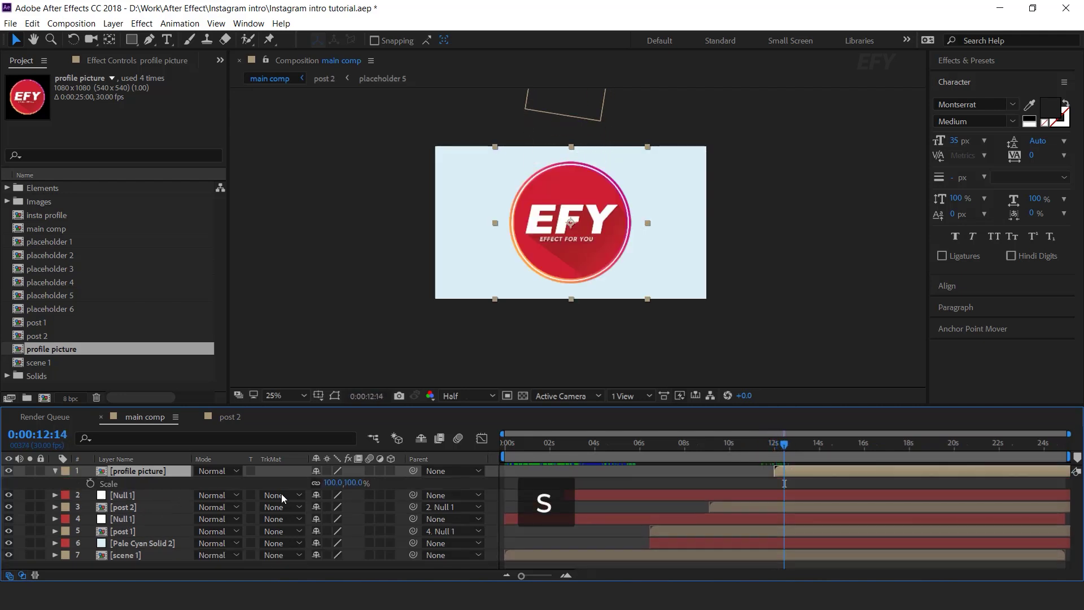
{"action": "left_click_drag", "start_coordinate": [354, 483], "coordinate": [311, 484]}
{"action": "key", "text": "period"}
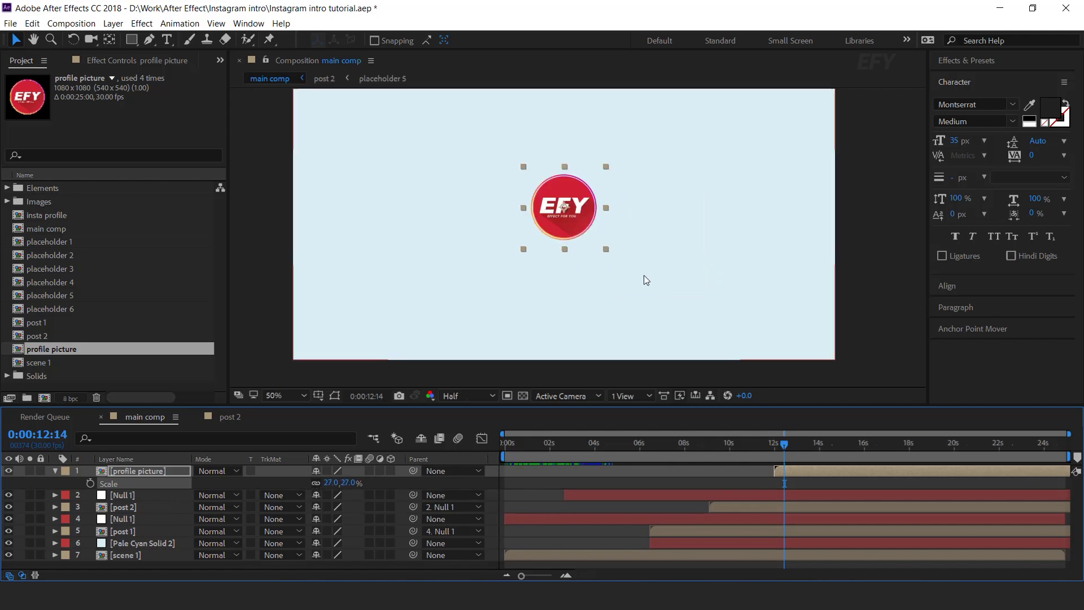
Animate the profile picture layer's Position from 960, 1329 at 0:00:12:00 up to 960, 540 at 0:00:13:18
{"action": "left_click", "coordinate": [779, 446]}
{"action": "left_click", "coordinate": [809, 446]}
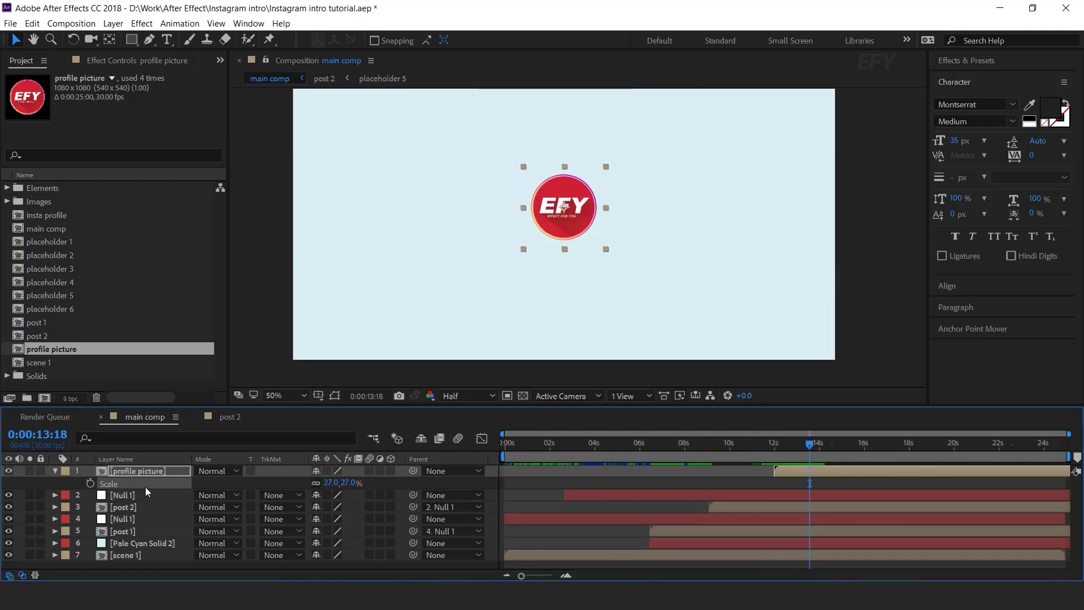
{"action": "key", "text": "p"}
{"action": "left_click", "coordinate": [90, 483]}
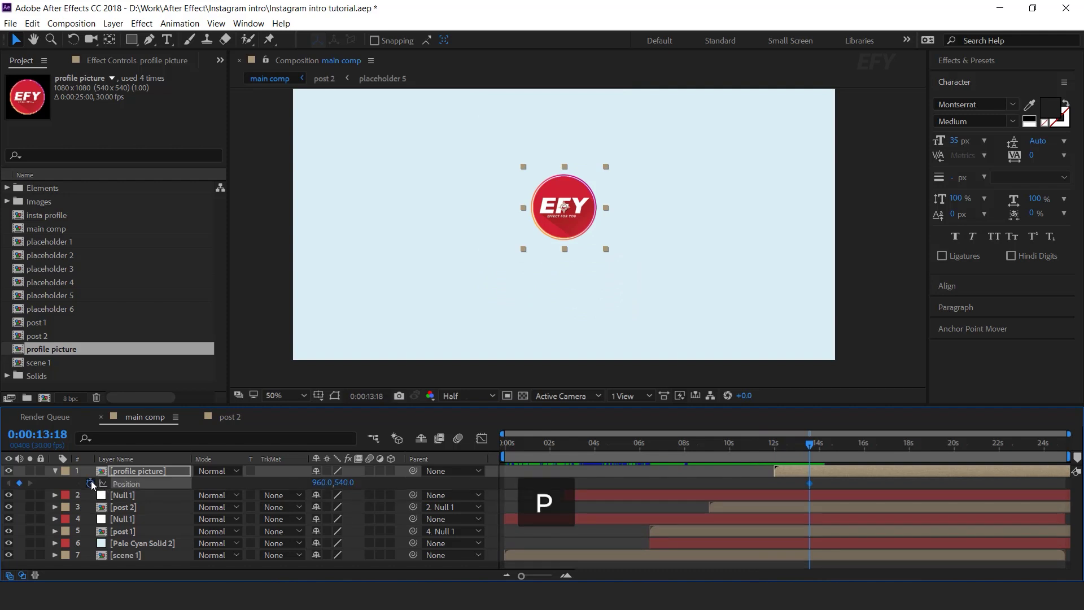
{"action": "left_click_drag", "start_coordinate": [810, 445], "coordinate": [774, 445]}
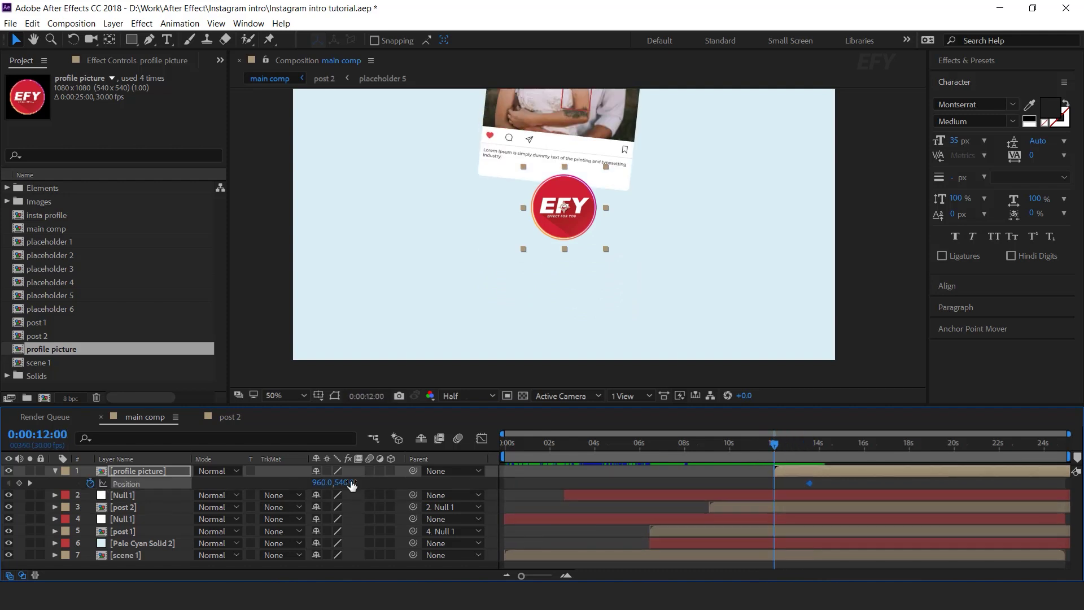
{"action": "left_click_drag", "start_coordinate": [389, 482], "coordinate": [827, 486]}
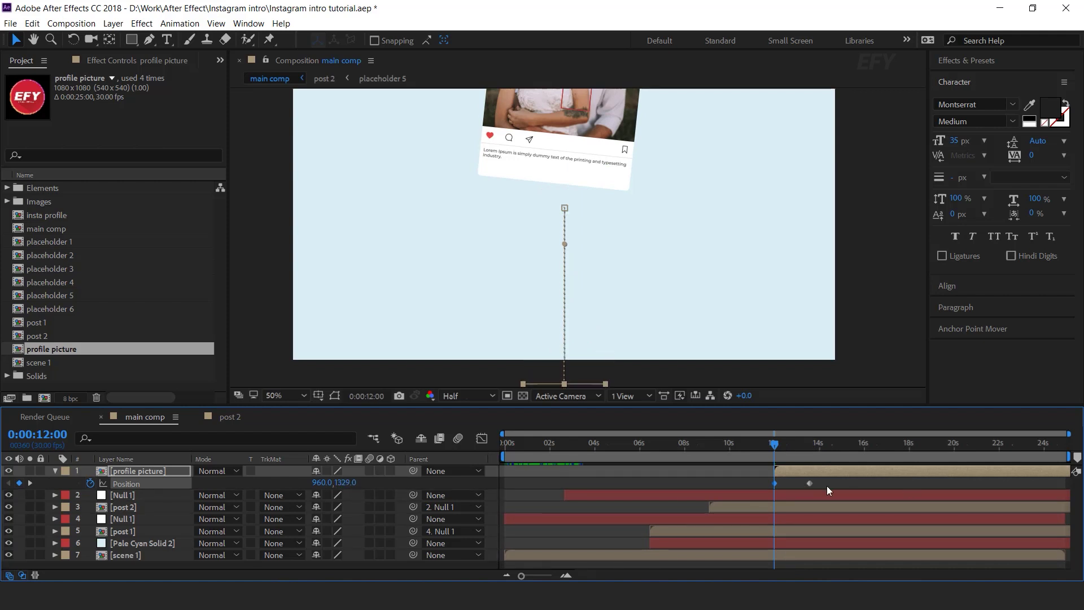
Apply Easy Ease to the profile picture's two Position keyframes and lengthen the last keyframe's incoming ease in the speed graph
{"action": "left_click", "coordinate": [810, 483]}
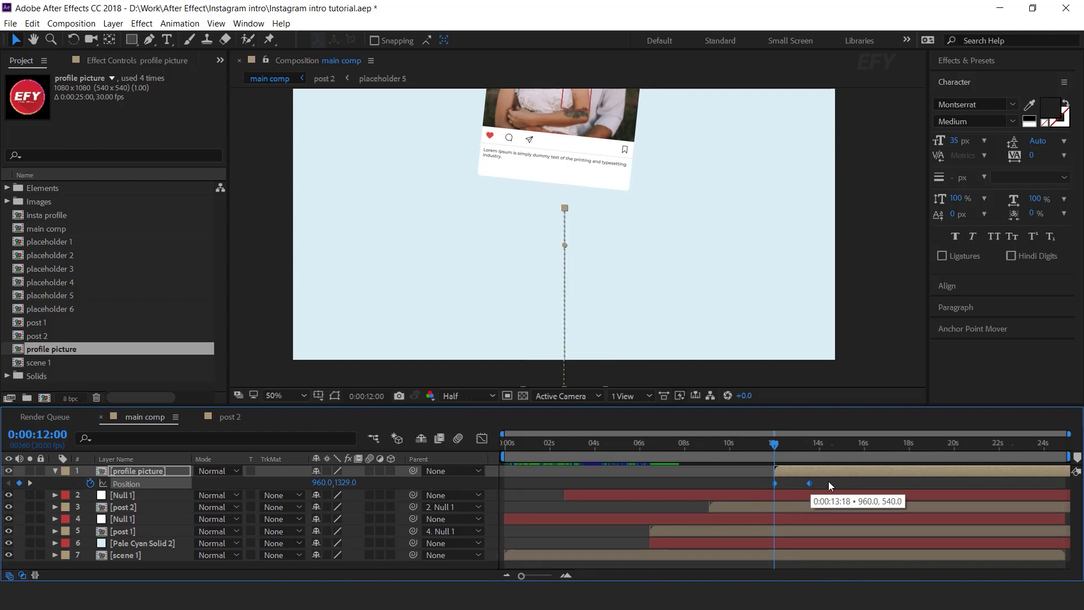
{"action": "right_click", "coordinate": [810, 483]}
{"action": "mouse_move", "coordinate": [880, 536]}
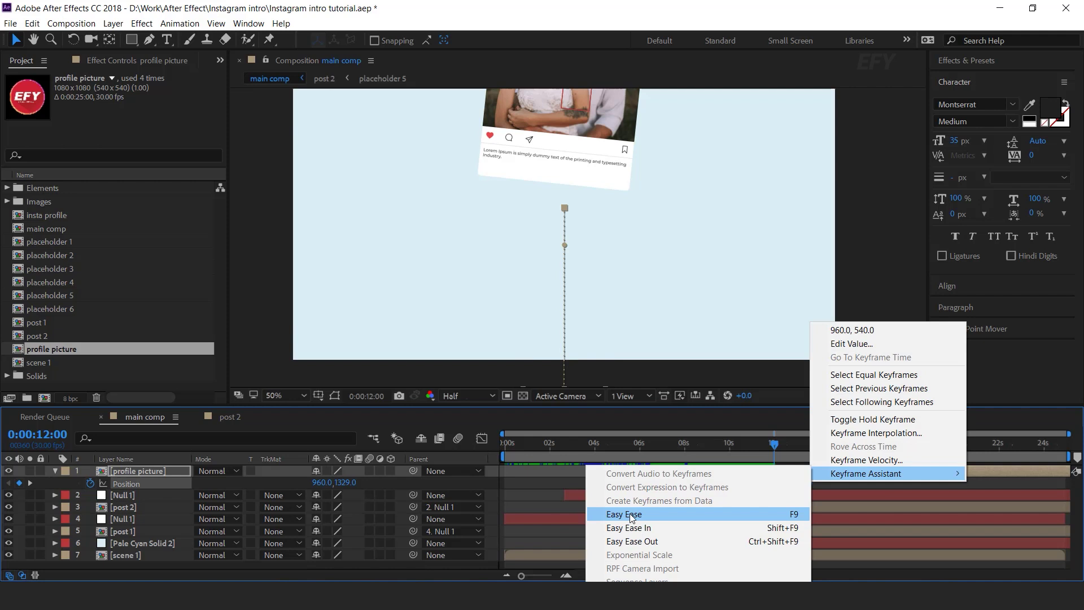
{"action": "left_click", "coordinate": [629, 514]}
{"action": "key", "text": "shift+F3"}
{"action": "left_click", "coordinate": [810, 542]}
{"action": "scroll", "coordinate": [802, 543], "scroll_direction": "up", "scroll_amount": 2}
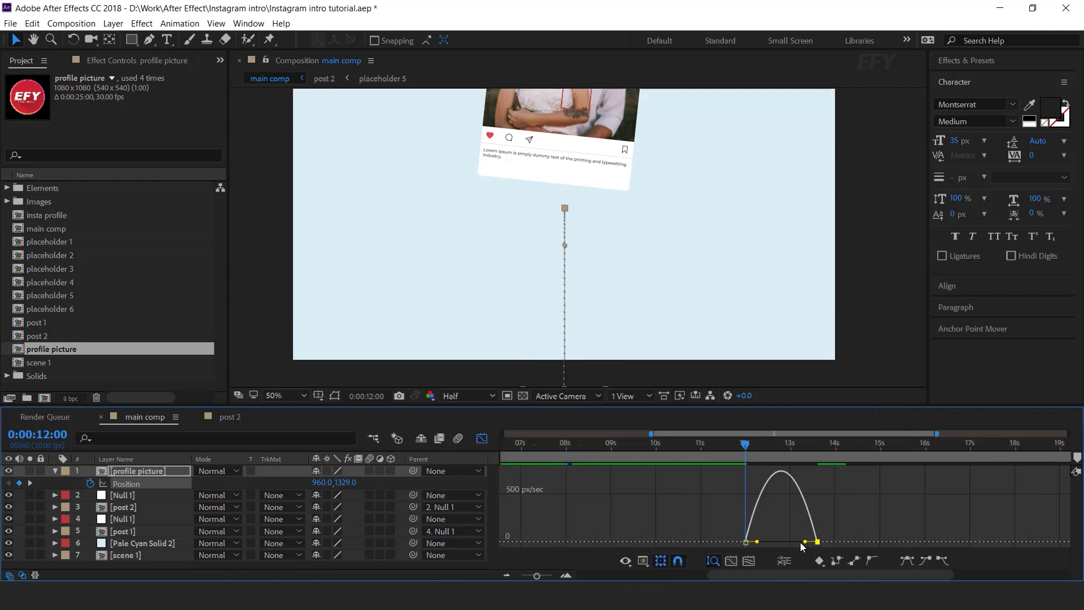
{"action": "left_click_drag", "start_coordinate": [805, 542], "coordinate": [784, 542]}
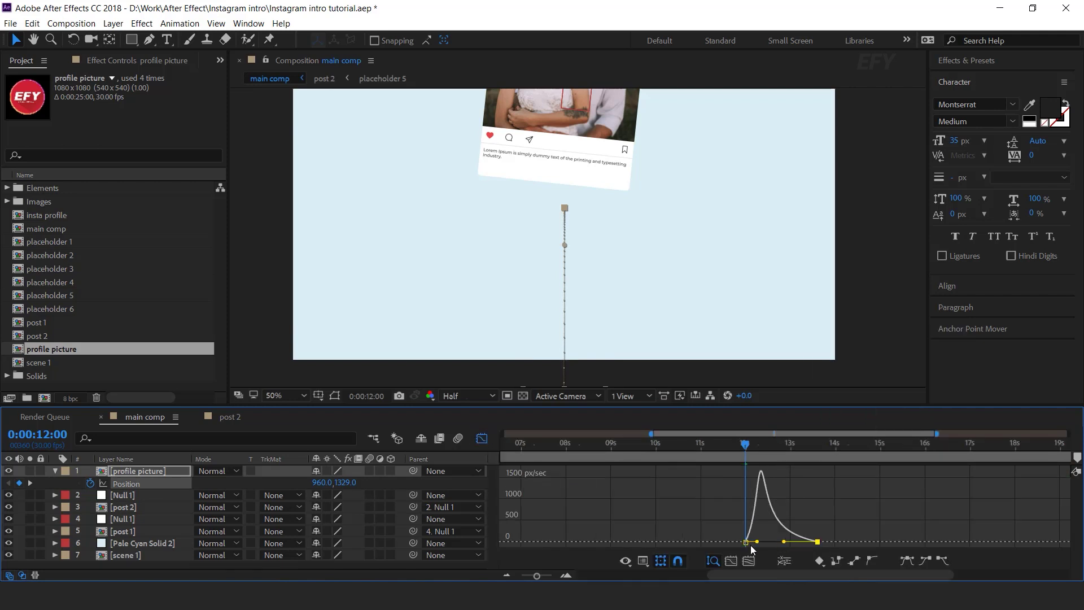
Preview the logo's rise from 0:00:10:00 and shift the profile picture layer slightly earlier, to start at about 0:00:11:26
{"action": "left_click", "coordinate": [490, 443]}
{"action": "scroll", "coordinate": [740, 479], "scroll_direction": "down", "scroll_amount": 2}
{"action": "left_click", "coordinate": [710, 445]}
{"action": "key", "text": "space"}
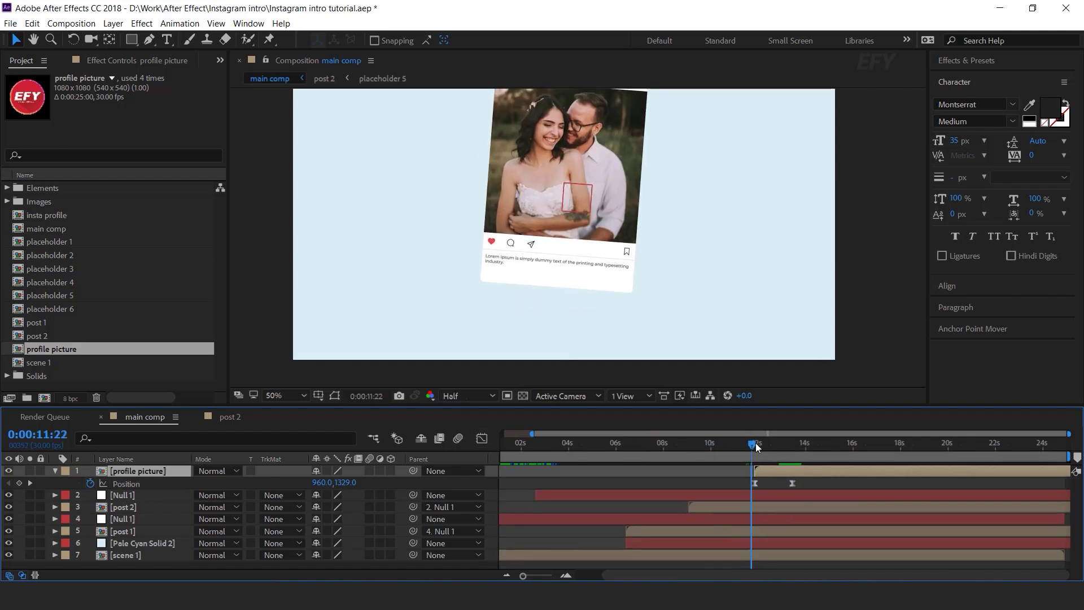
{"action": "left_click_drag", "start_coordinate": [755, 445], "coordinate": [751, 443]}
{"action": "key", "text": "space"}
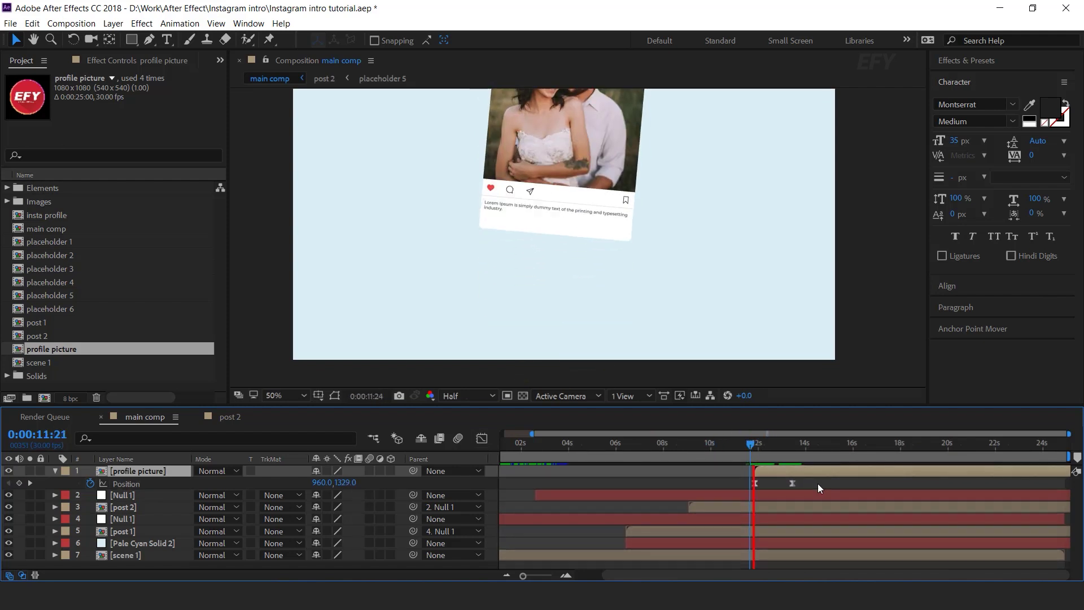
{"action": "left_click", "coordinate": [769, 445]}
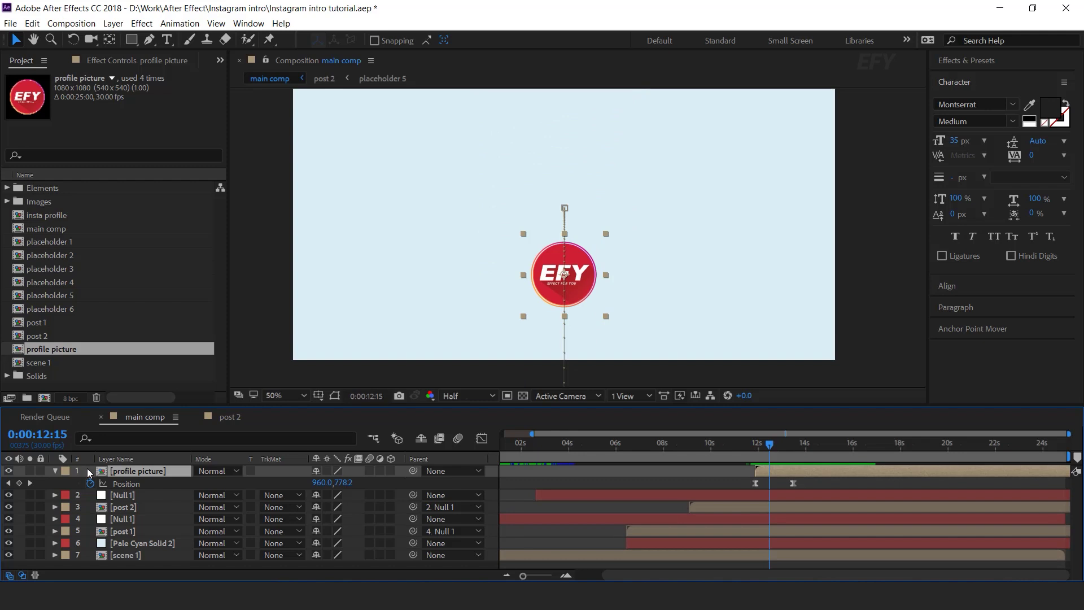
Keyframe the profile picture layer's Rotation at -11.5° at 0:00:11:26 and 0° at 0:00:13:14
{"action": "key", "text": "shift+r"}
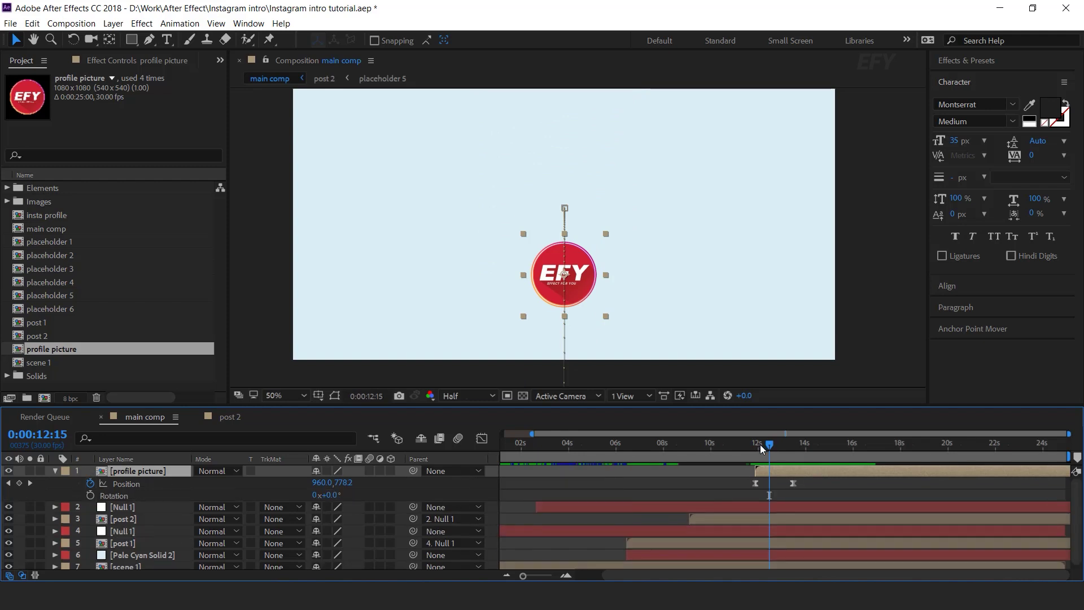
{"action": "key", "text": "j"}
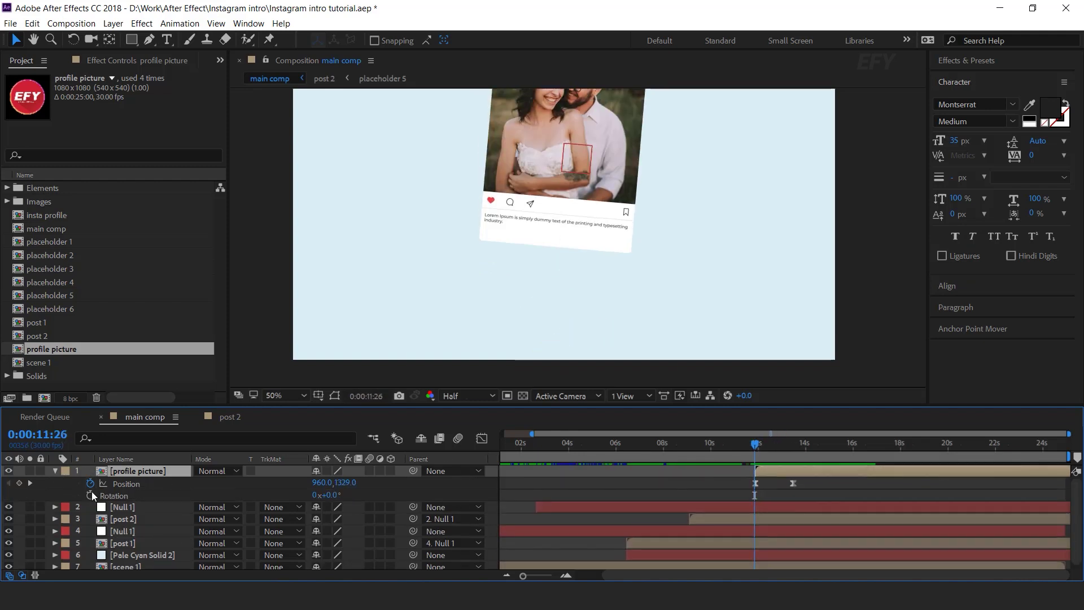
{"action": "left_click", "coordinate": [90, 495]}
{"action": "left_click_drag", "start_coordinate": [327, 495], "coordinate": [341, 495]}
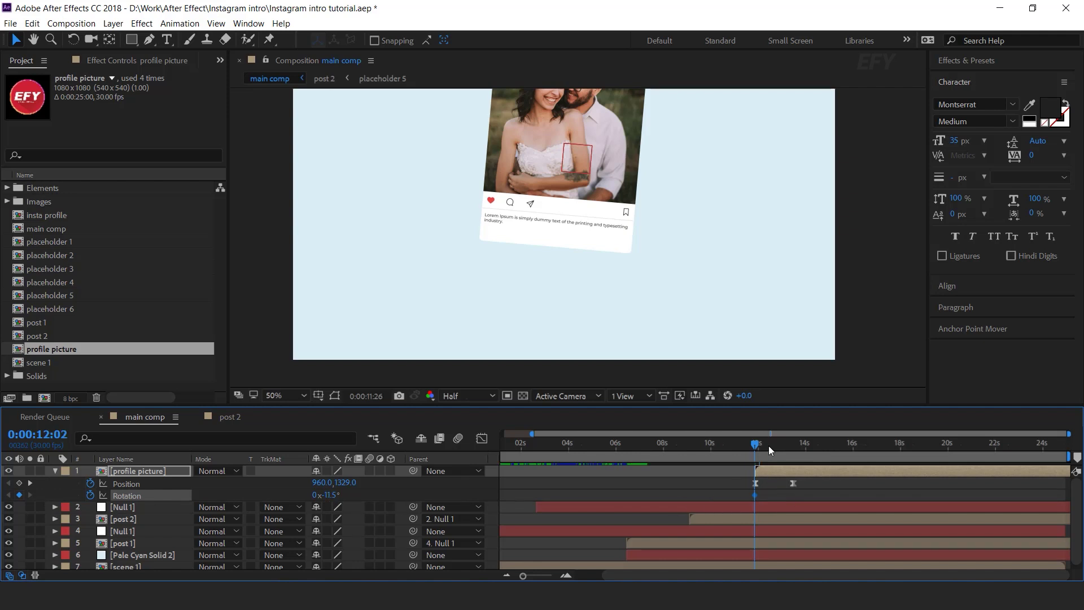
{"action": "left_click_drag", "start_coordinate": [767, 446], "coordinate": [793, 452]}
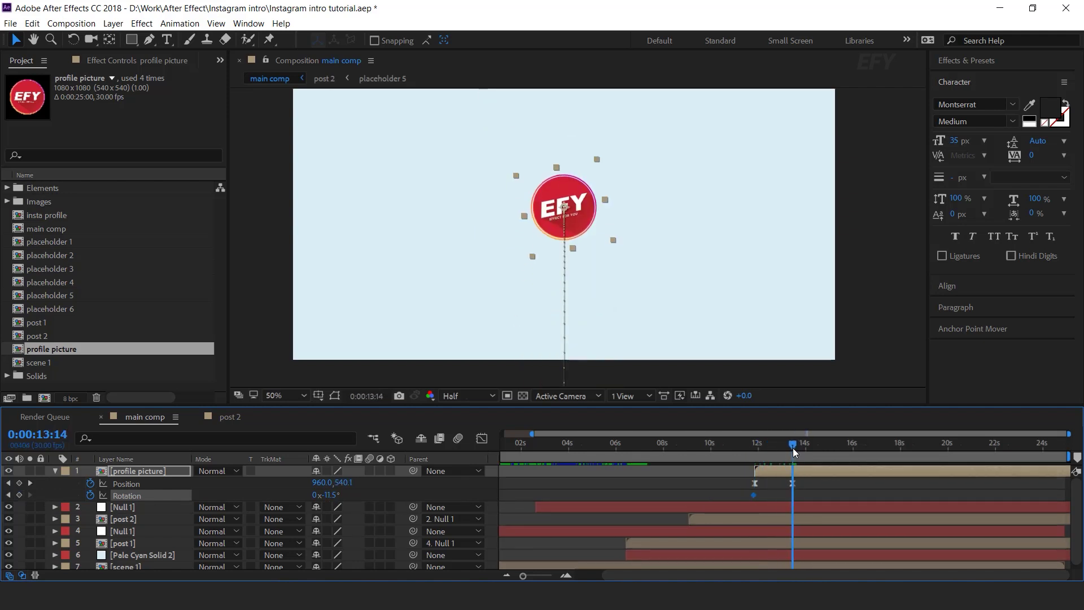
{"action": "left_click", "coordinate": [330, 495]}
{"action": "type", "text": "0"}
{"action": "key", "text": "Return"}
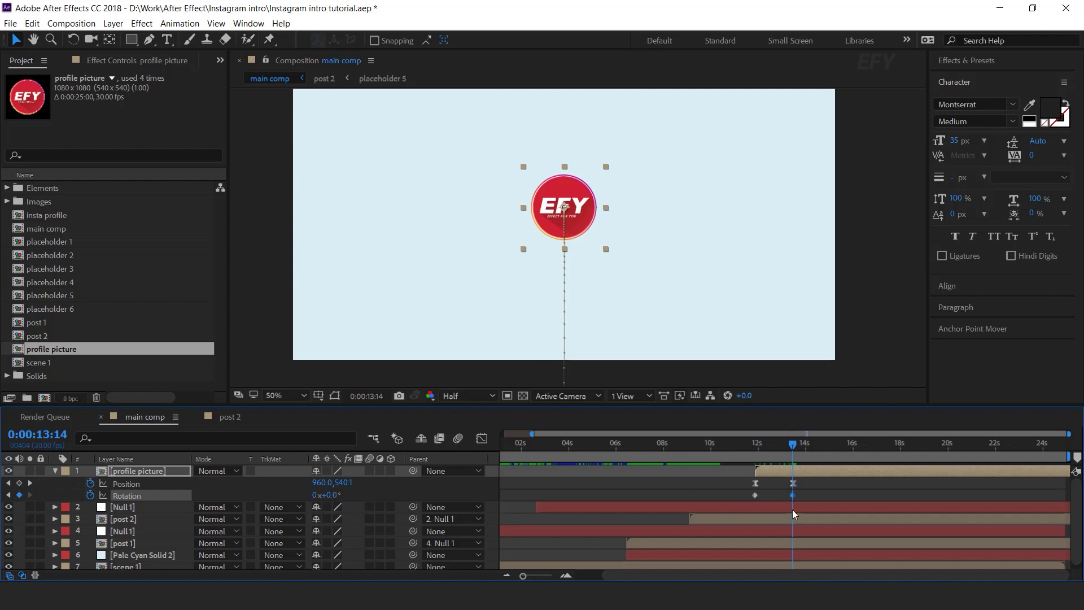
Apply Easy Ease to both Rotation keyframes and lengthen the last one's incoming ease in the speed graph
{"action": "left_click_drag", "start_coordinate": [807, 489], "coordinate": [733, 500]}
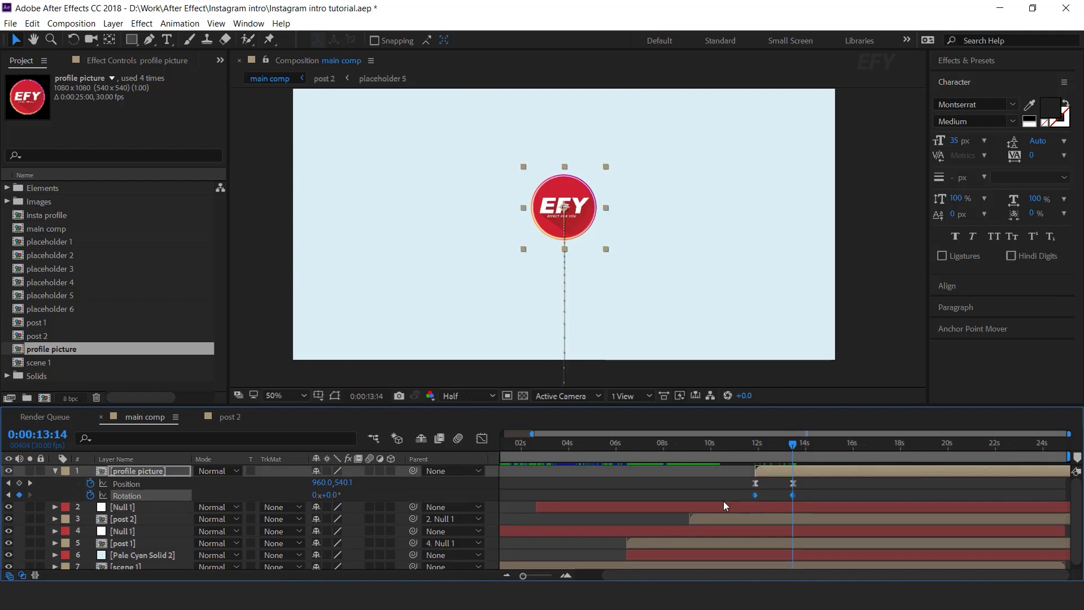
{"action": "right_click", "coordinate": [756, 495]}
{"action": "mouse_move", "coordinate": [779, 485]}
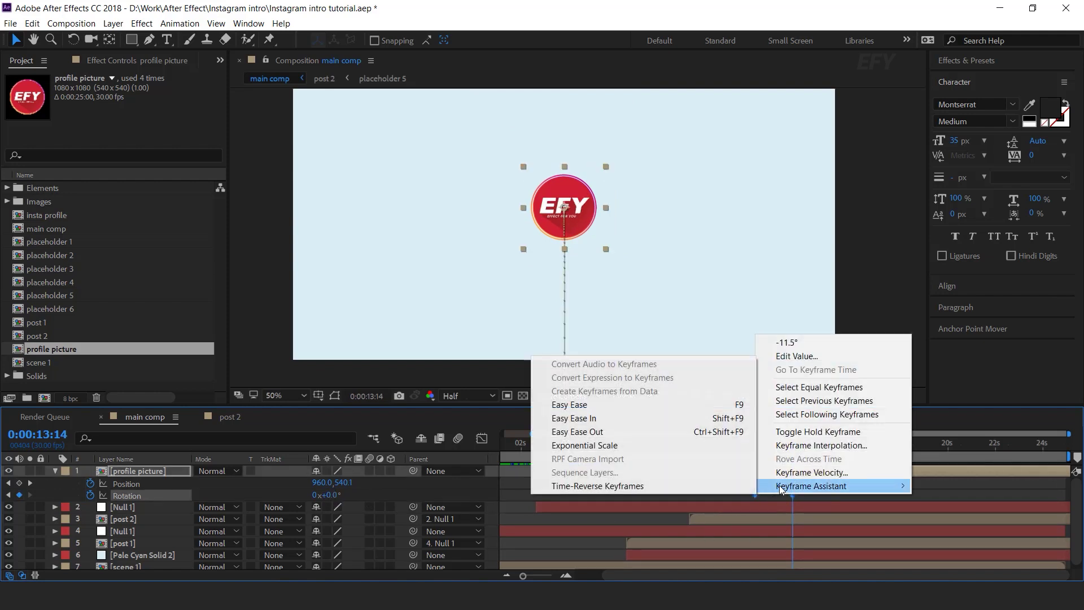
{"action": "left_click", "coordinate": [574, 405]}
{"action": "key", "text": "shift+F3"}
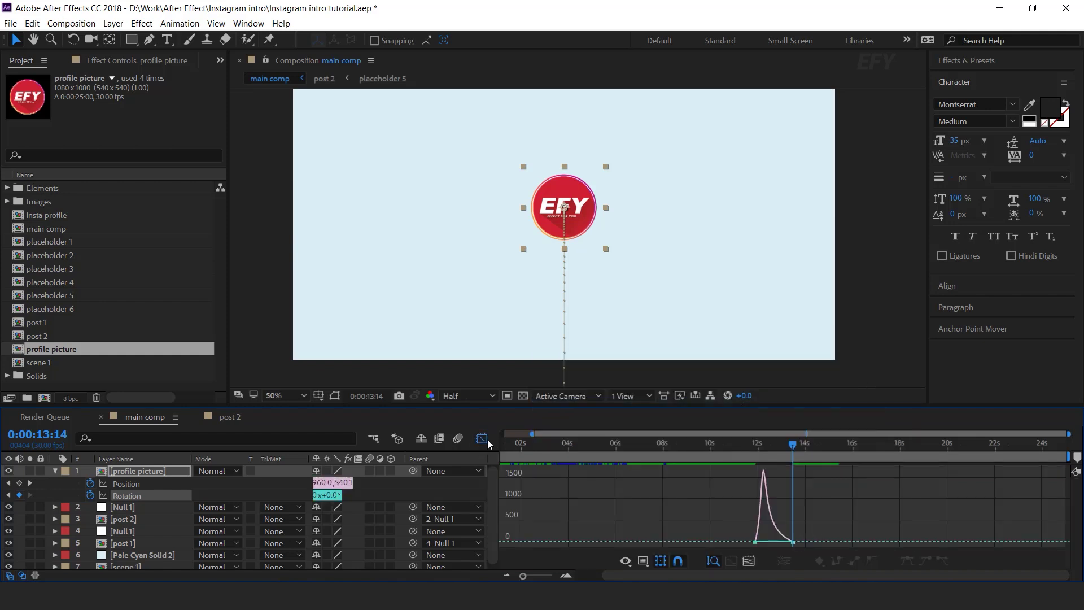
{"action": "left_click", "coordinate": [791, 543]}
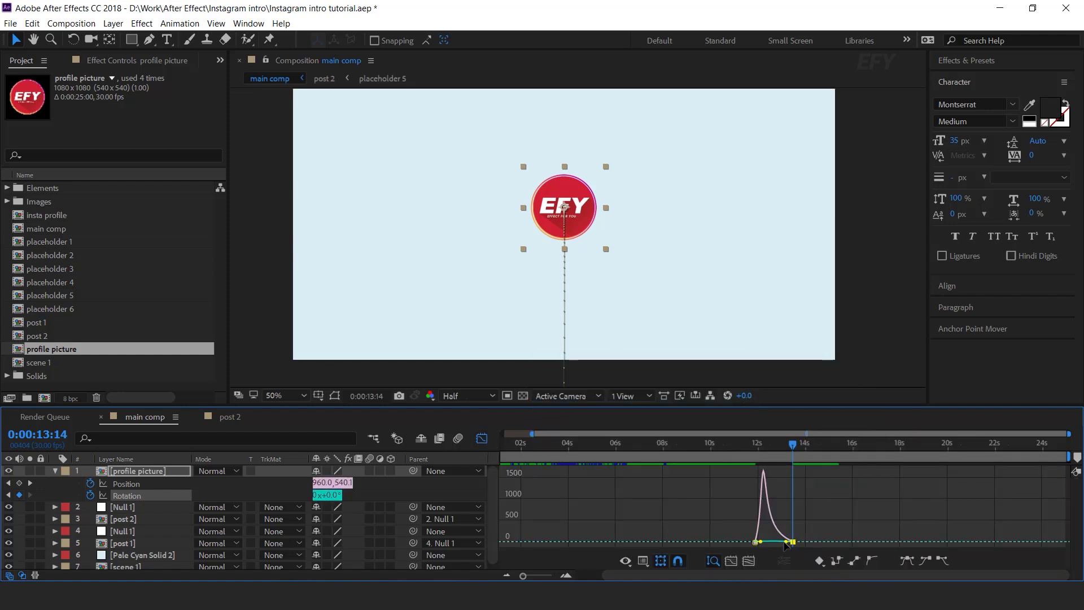
{"action": "left_click_drag", "start_coordinate": [780, 541], "coordinate": [775, 542]}
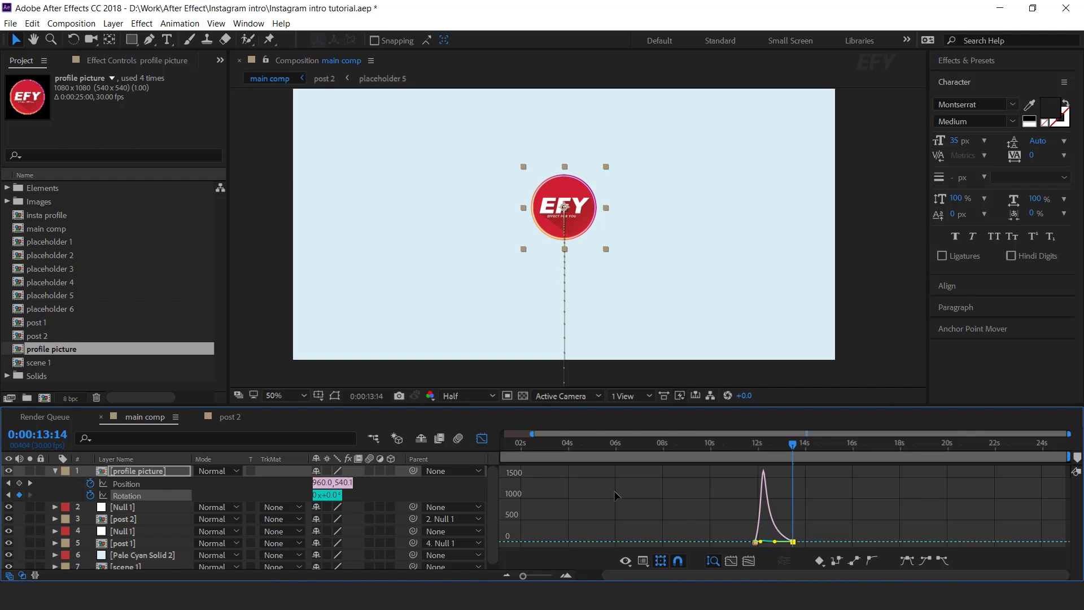
{"action": "left_click", "coordinate": [486, 438]}
Preview the rotating rise and move the logo's final Position and Rotation keyframes earlier, to about 0:00:13:05
{"action": "left_click_drag", "start_coordinate": [792, 445], "coordinate": [718, 445]}
{"action": "key", "text": "space"}
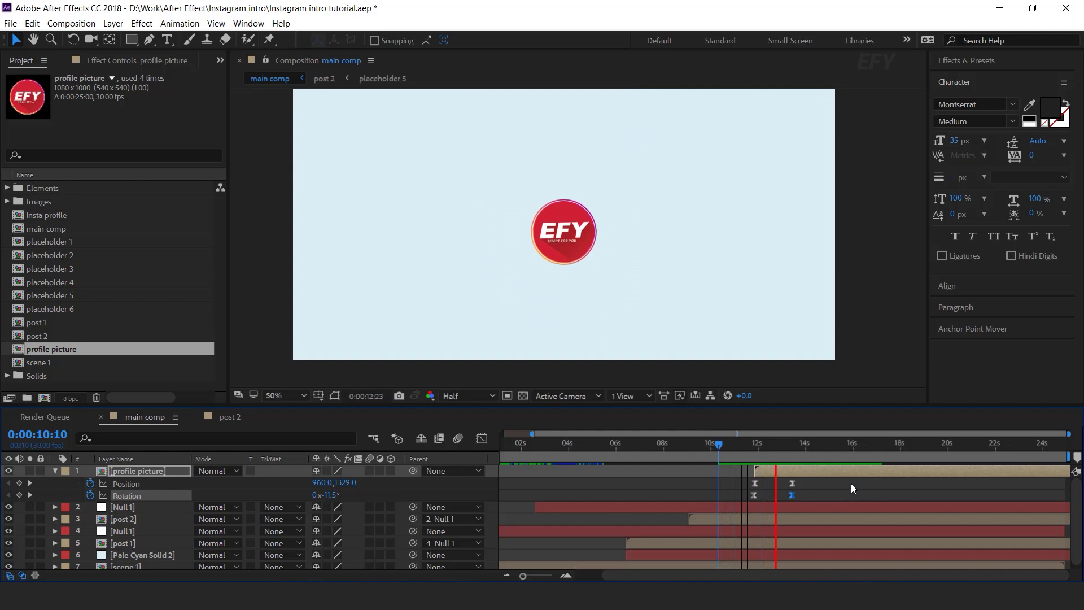
{"action": "left_click", "coordinate": [776, 442]}
{"action": "scroll", "coordinate": [795, 484], "scroll_direction": "up", "scroll_amount": 2}
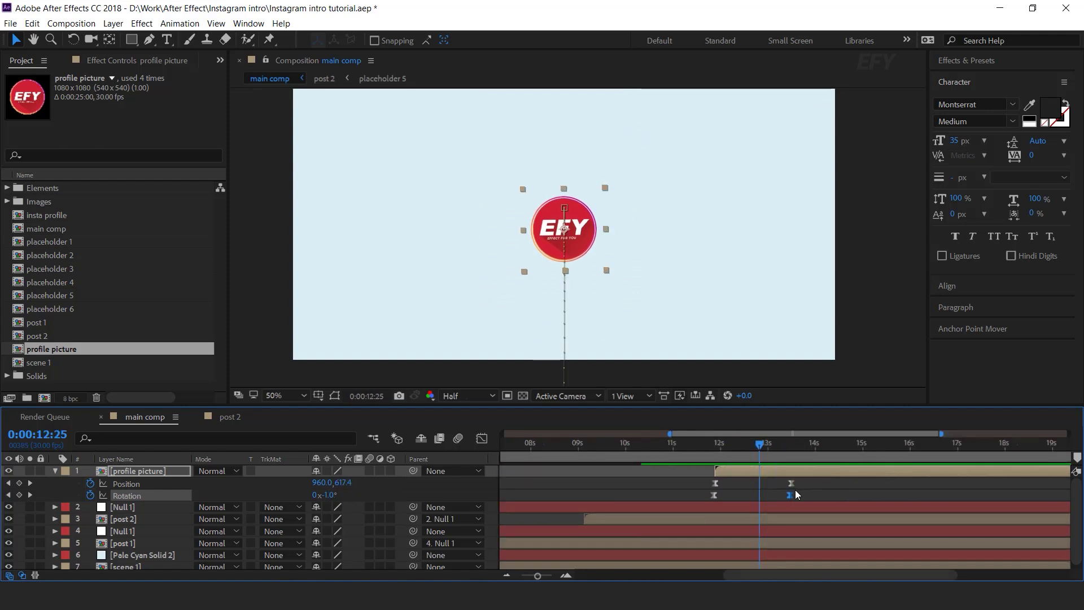
{"action": "left_click", "coordinate": [790, 483], "text": "shift"}
{"action": "left_click_drag", "start_coordinate": [791, 483], "coordinate": [776, 483]}
{"action": "left_click", "coordinate": [707, 445]}
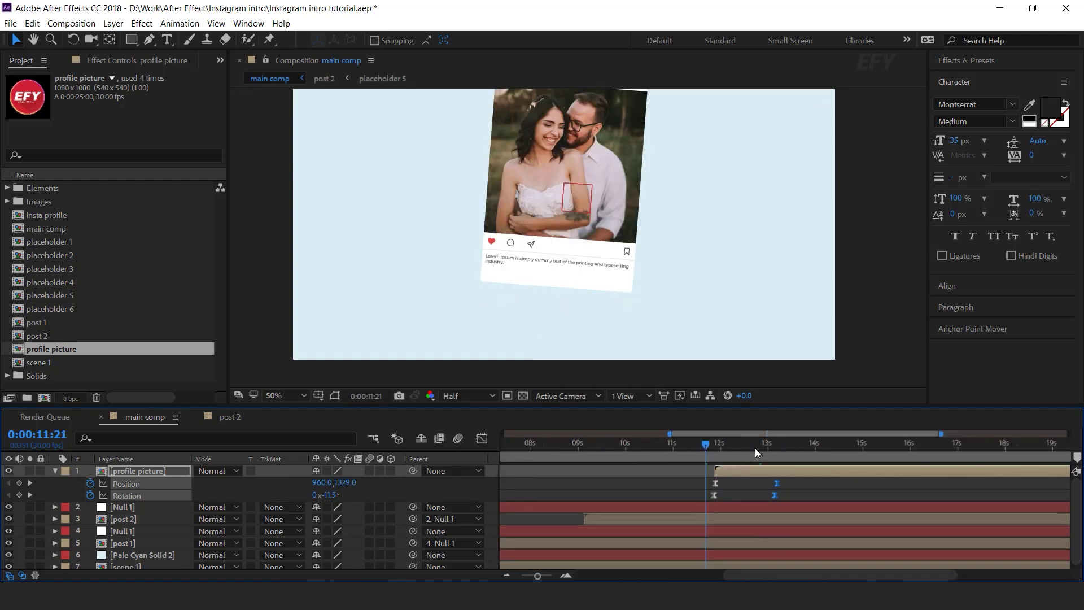
{"action": "key", "text": "space"}
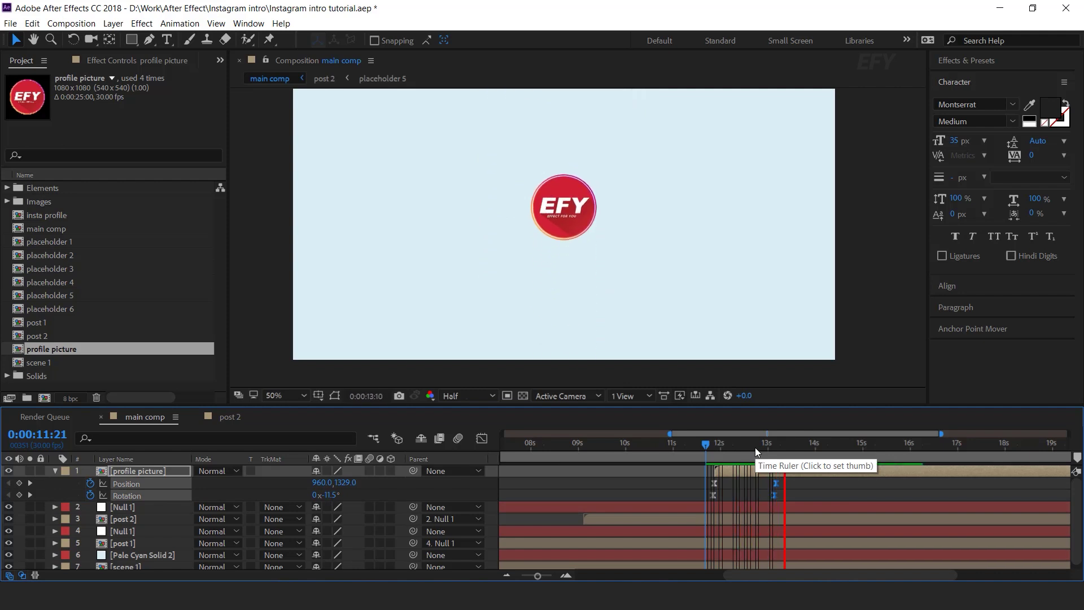
{"action": "key", "text": "space"}
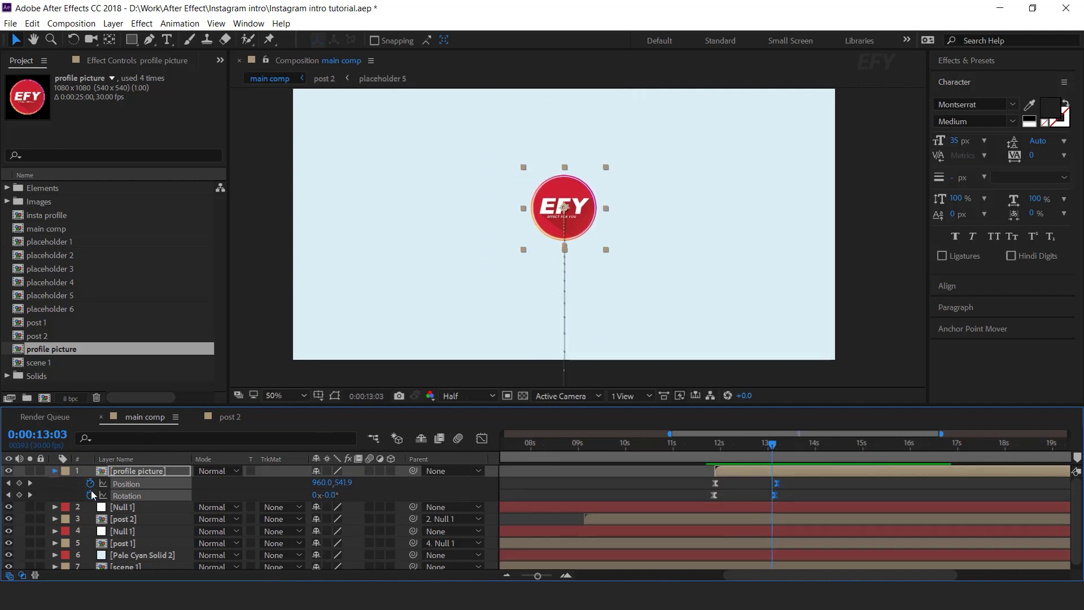
In the insta profile composition nested inside scene 1, copy the username text layer together with its Shape Layer 1 matte
{"action": "key", "text": "u"}
{"action": "left_click", "coordinate": [168, 555]}
{"action": "left_click_drag", "start_coordinate": [721, 445], "coordinate": [813, 448]}
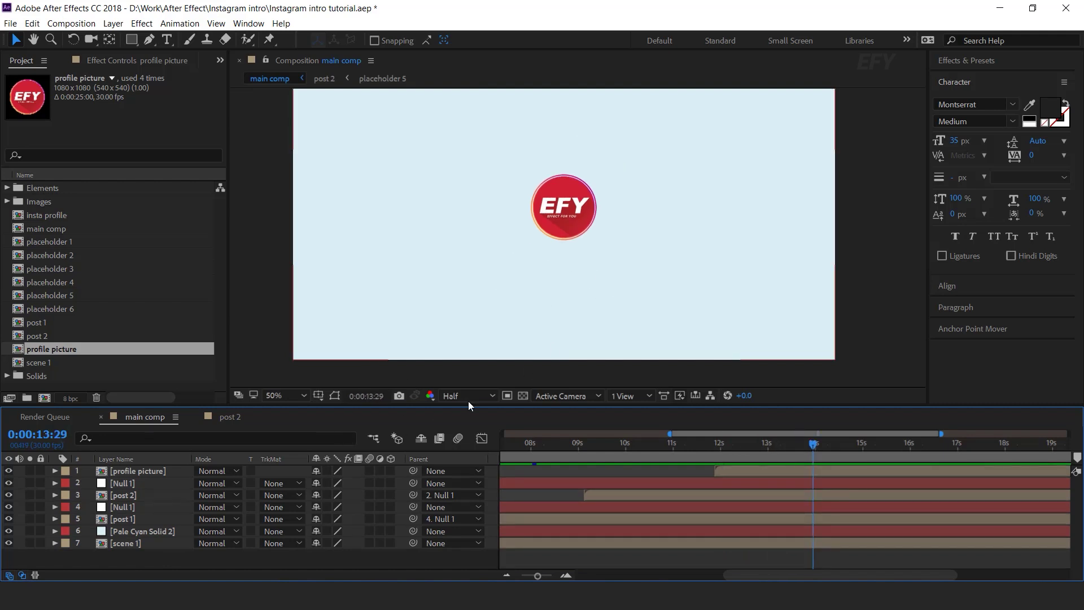
{"action": "double_click", "coordinate": [123, 544]}
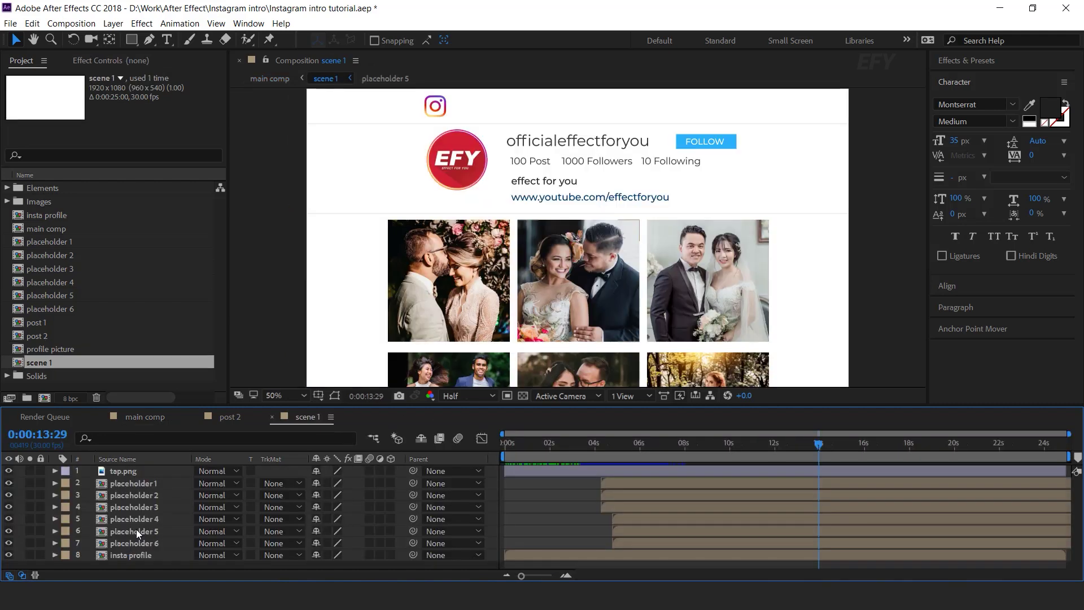
{"action": "double_click", "coordinate": [146, 556]}
{"action": "scroll", "coordinate": [154, 550], "scroll_direction": "down", "scroll_amount": 3}
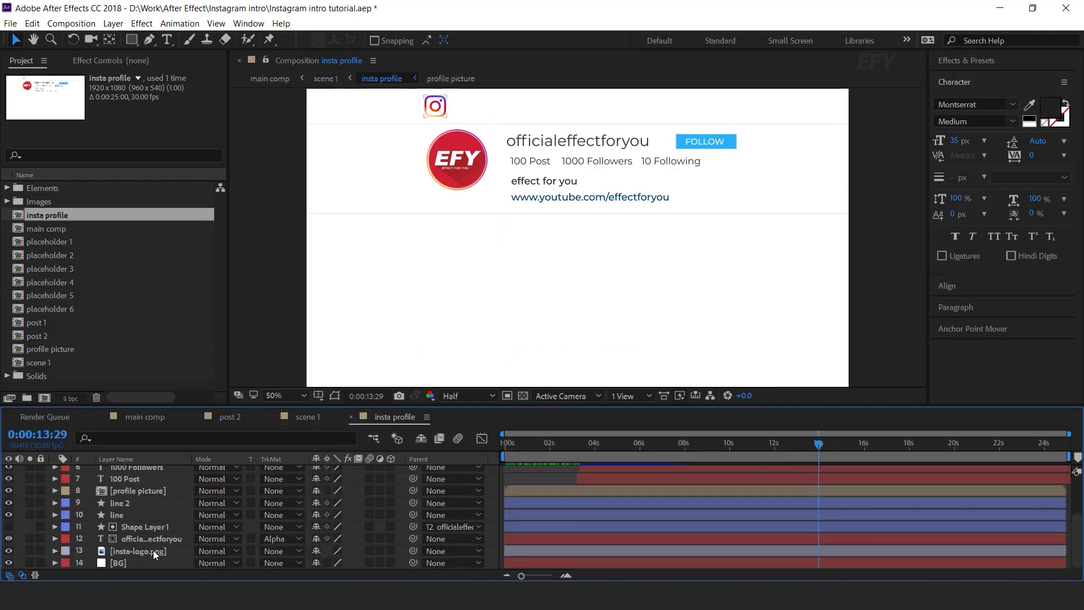
{"action": "mouse_move", "coordinate": [525, 446]}
{"action": "left_mouse_down"}
{"action": "mouse_move", "coordinate": [550, 447]}
{"action": "mouse_move", "coordinate": [540, 446]}
{"action": "left_mouse_up"}
{"action": "left_click", "coordinate": [600, 302]}
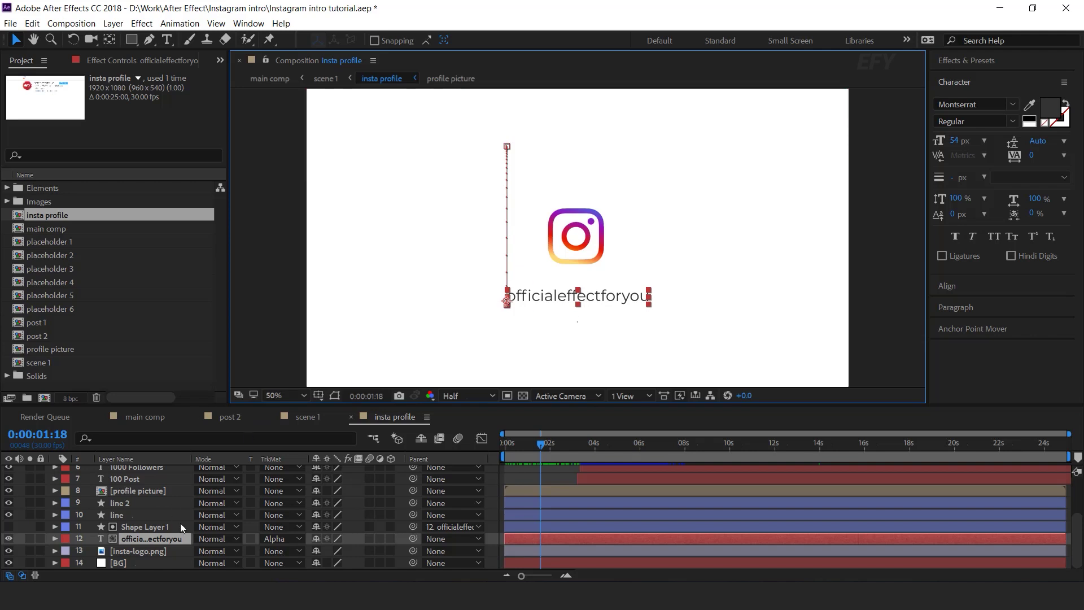
{"action": "left_click", "coordinate": [150, 527]}
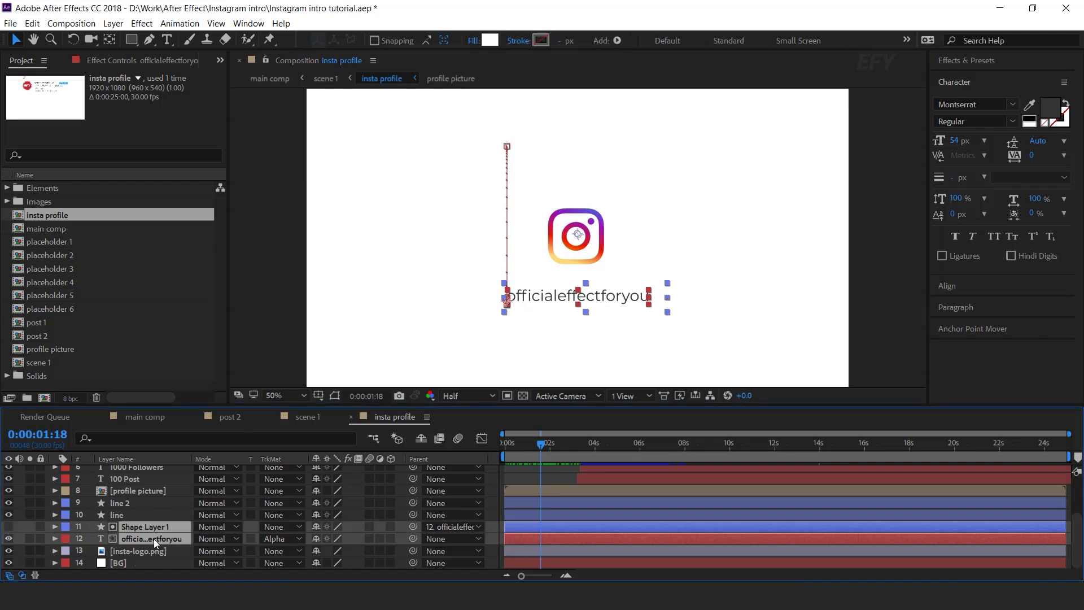
{"action": "key", "text": "Home"}
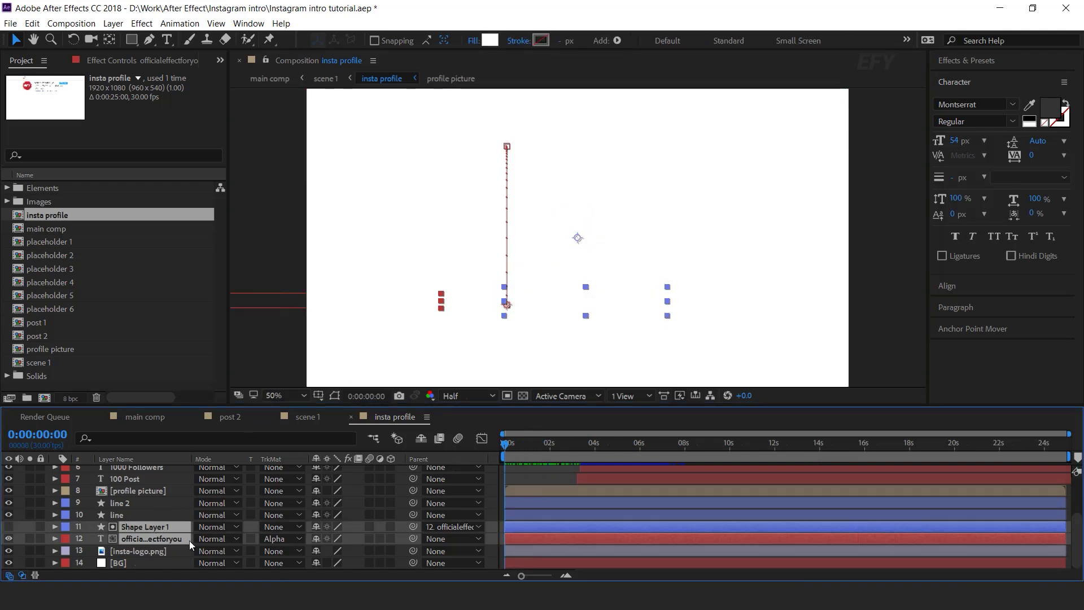
Paste the copied text and shape layers at the top of main comp and start both at 0:00:10:12
{"action": "left_click", "coordinate": [140, 416]}
{"action": "left_click", "coordinate": [737, 442]}
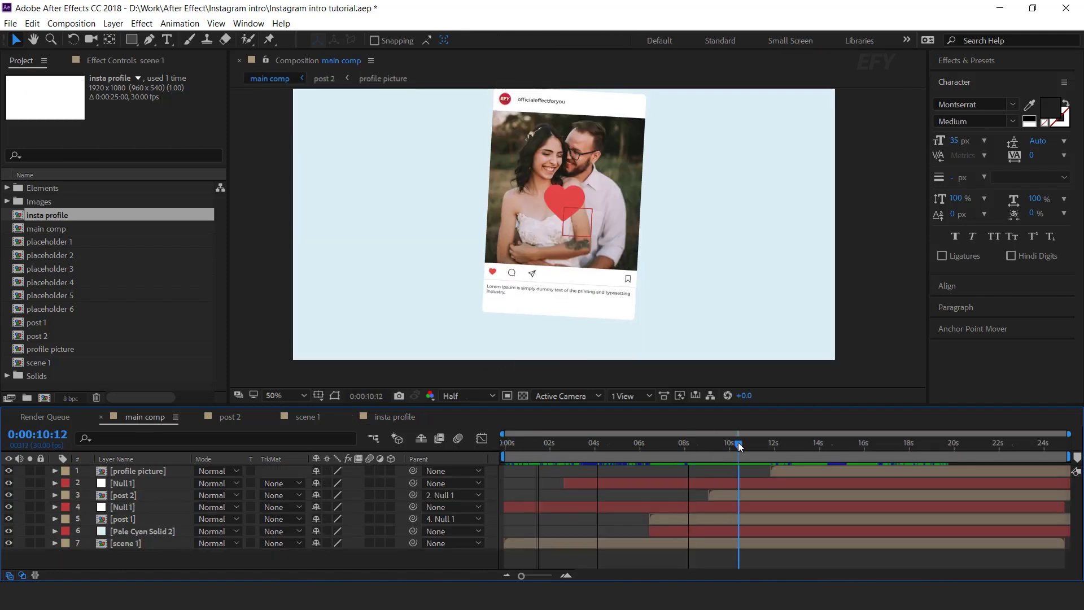
{"action": "key", "text": "ctrl+v"}
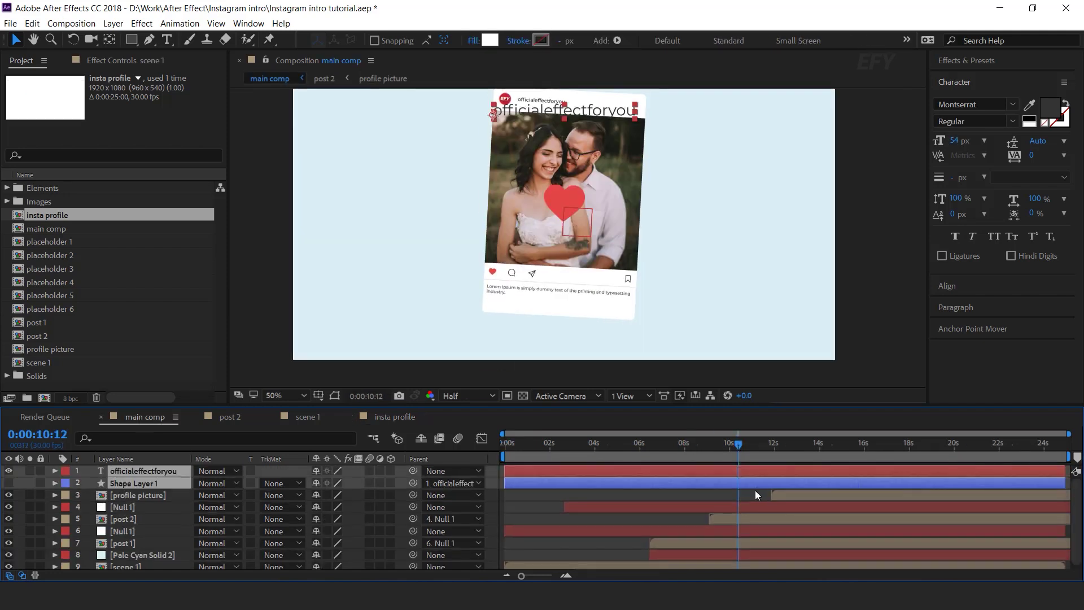
{"action": "key", "text": "bracketleft"}
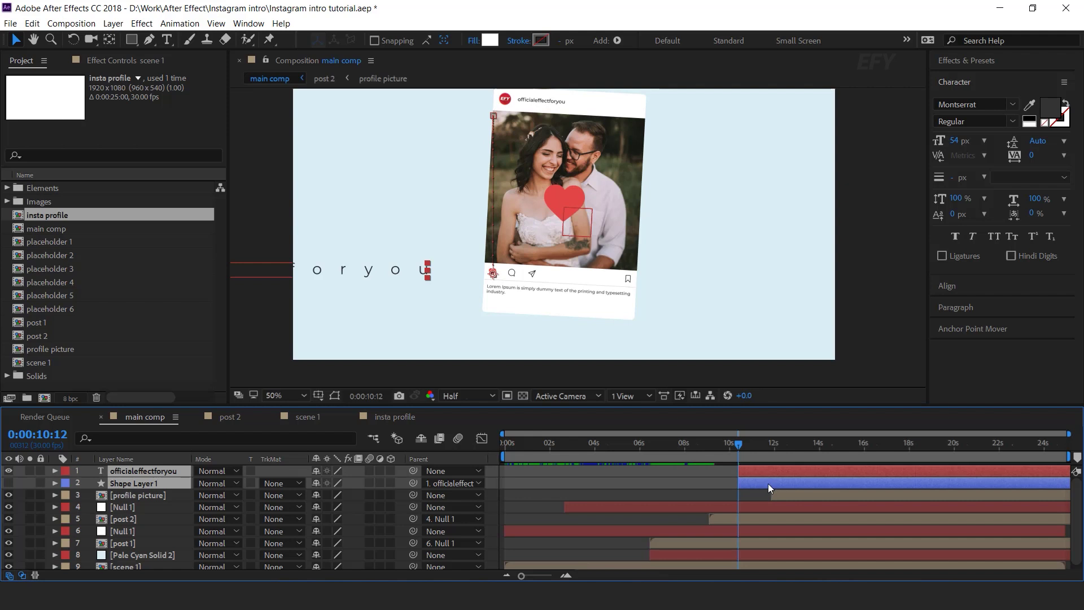
Move the username text and Shape Layer 1 together to start at about 0:00:12:25, and preview the username's entrance
{"action": "left_click_drag", "start_coordinate": [768, 483], "coordinate": [859, 482]}
{"action": "left_click_drag", "start_coordinate": [751, 445], "coordinate": [802, 444]}
{"action": "left_click_drag", "start_coordinate": [856, 482], "coordinate": [813, 483]}
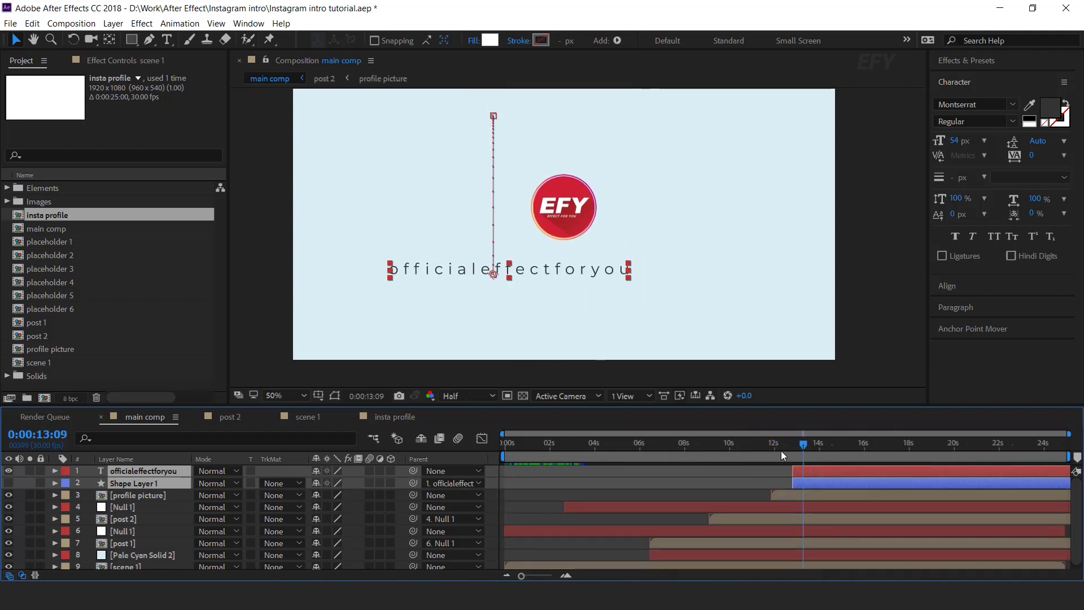
{"action": "left_click", "coordinate": [774, 446]}
{"action": "key", "text": "space"}
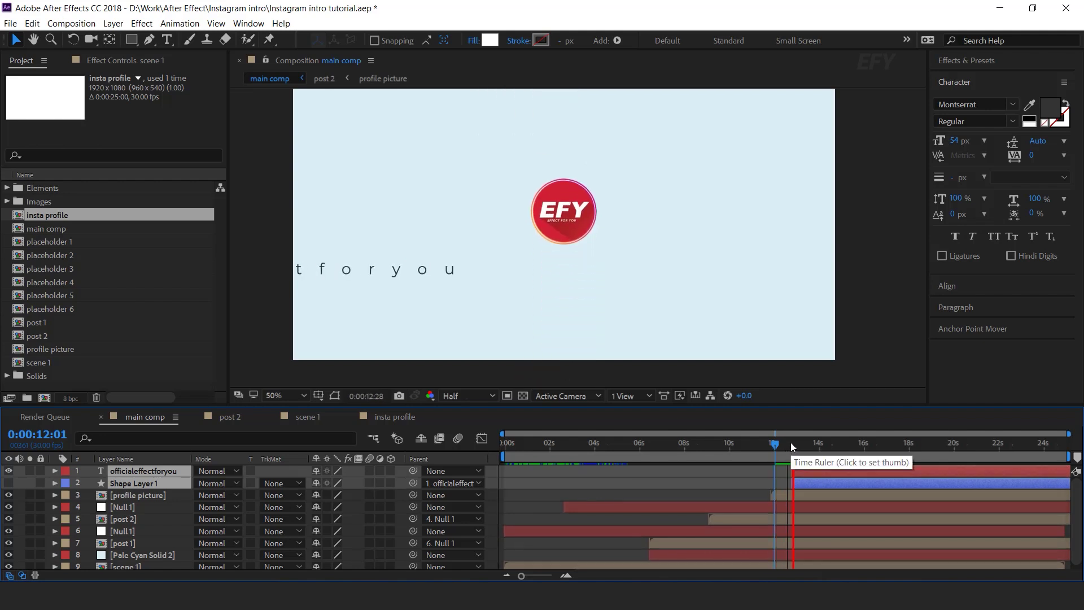
Delete both keyframes of the username text layer's own Position property, check the frame at 0:00:13:26, and collapse the layer
{"action": "left_click", "coordinate": [805, 445]}
{"action": "scroll", "coordinate": [813, 466], "scroll_direction": "up", "scroll_amount": 1}
{"action": "left_click", "coordinate": [809, 470], "text": "ctrl"}
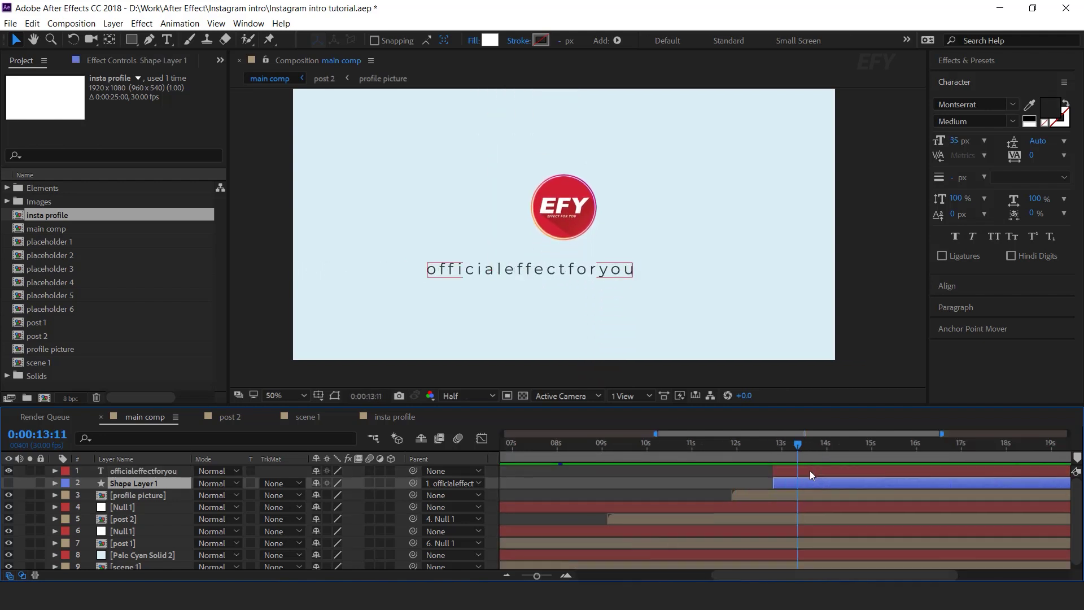
{"action": "left_click", "coordinate": [815, 473]}
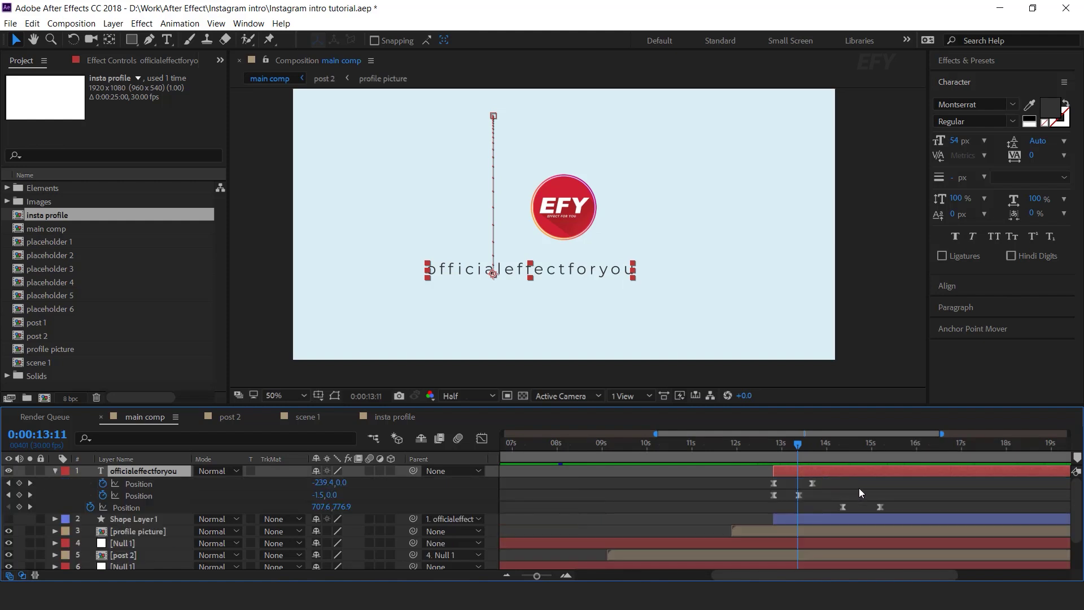
{"action": "left_click_drag", "start_coordinate": [900, 500], "coordinate": [804, 512]}
{"action": "key", "text": "Delete"}
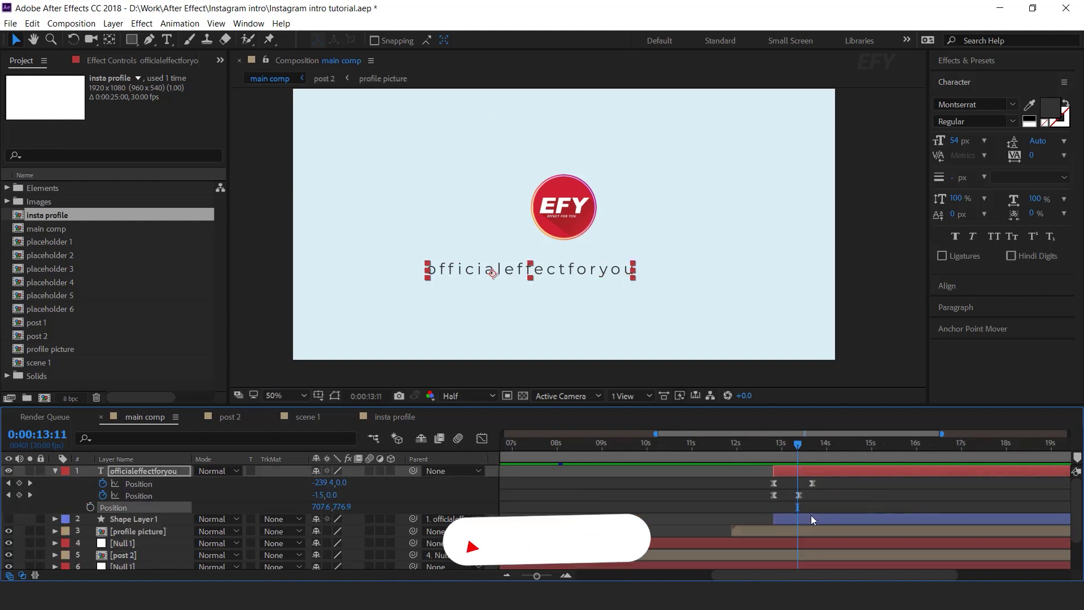
{"action": "left_click_drag", "start_coordinate": [790, 445], "coordinate": [820, 444]}
{"action": "left_click", "coordinate": [824, 521]}
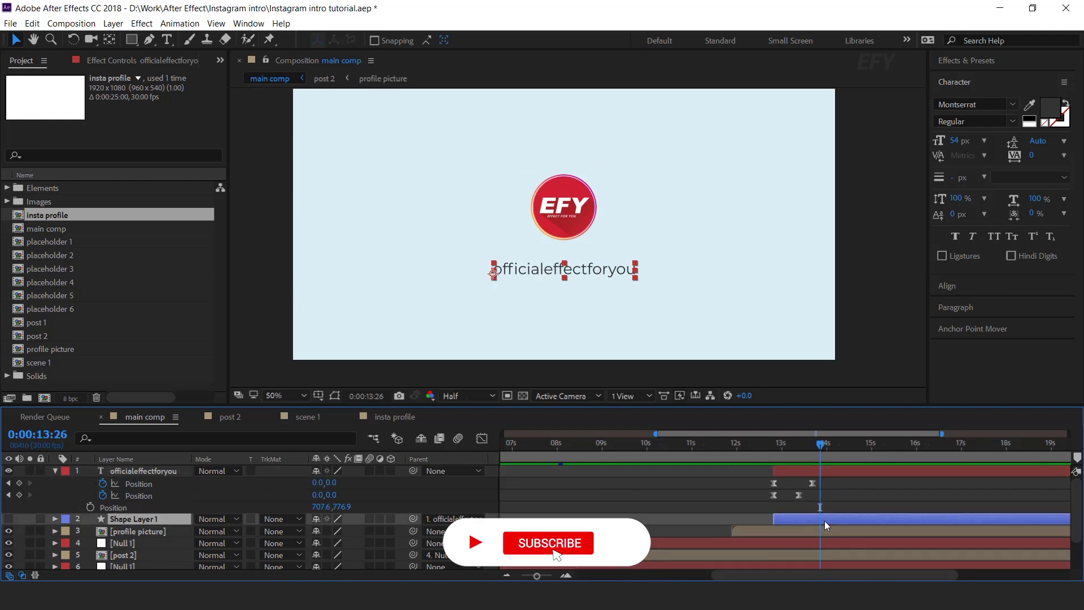
{"action": "left_click", "coordinate": [54, 471]}
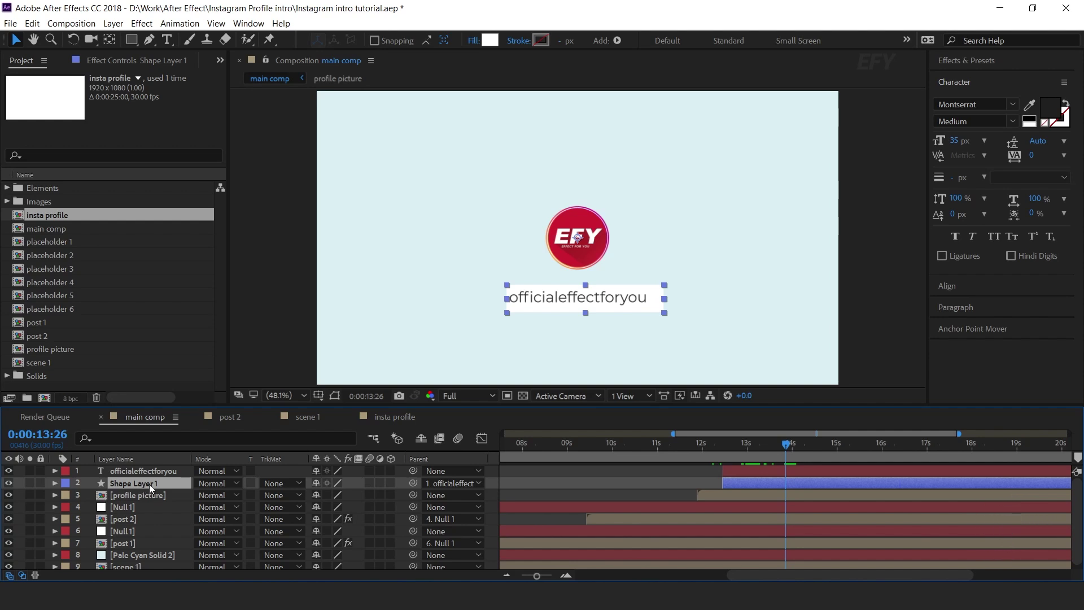
Place Shape Layer 1 above the username text layer and set the text's track matte to Alpha Matte "Shape Layer 1"
{"action": "key", "text": "ctrl+]"}
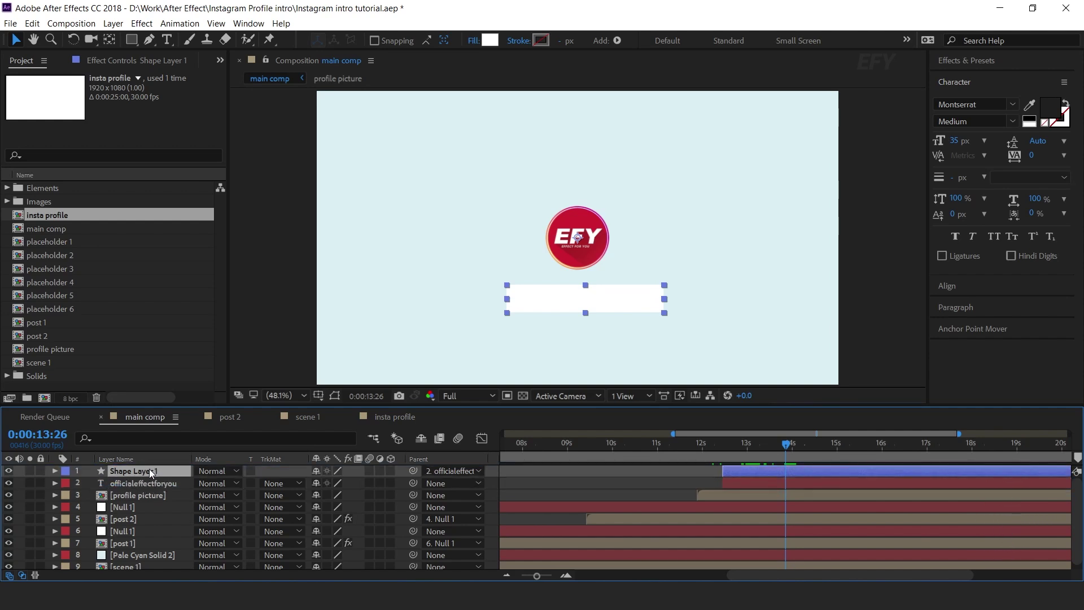
{"action": "left_click", "coordinate": [150, 482]}
{"action": "left_click", "coordinate": [281, 482]}
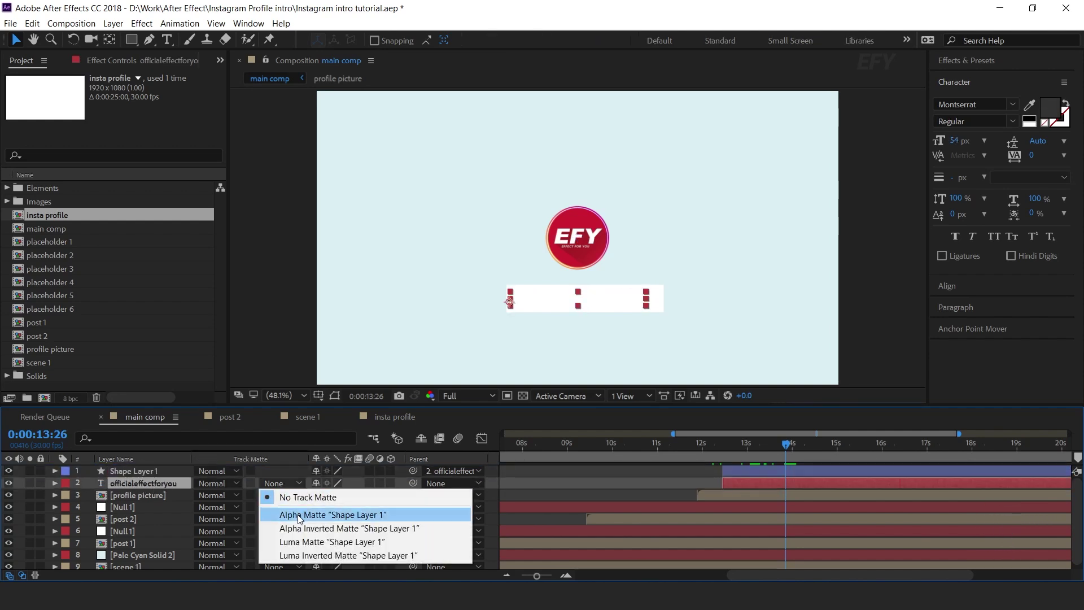
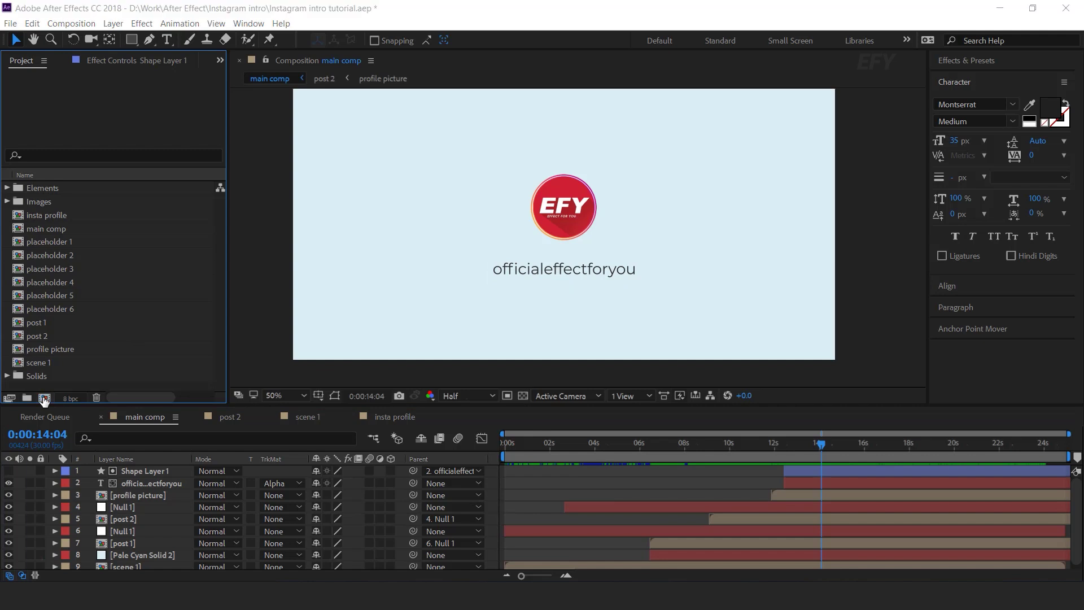
Create a new 1920 × 1080 composition named "heart particles"
{"action": "key", "text": "Tab"}
{"action": "type", "text": "1920"}
{"action": "key", "text": "Tab"}
{"action": "type", "text": "1080"}
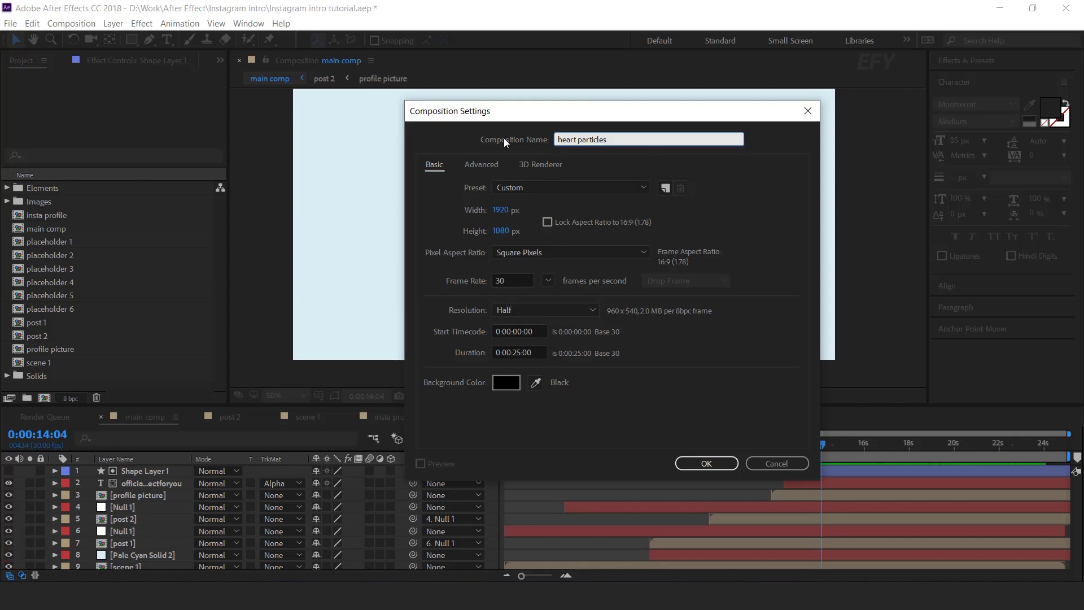
{"action": "key", "text": "Return"}
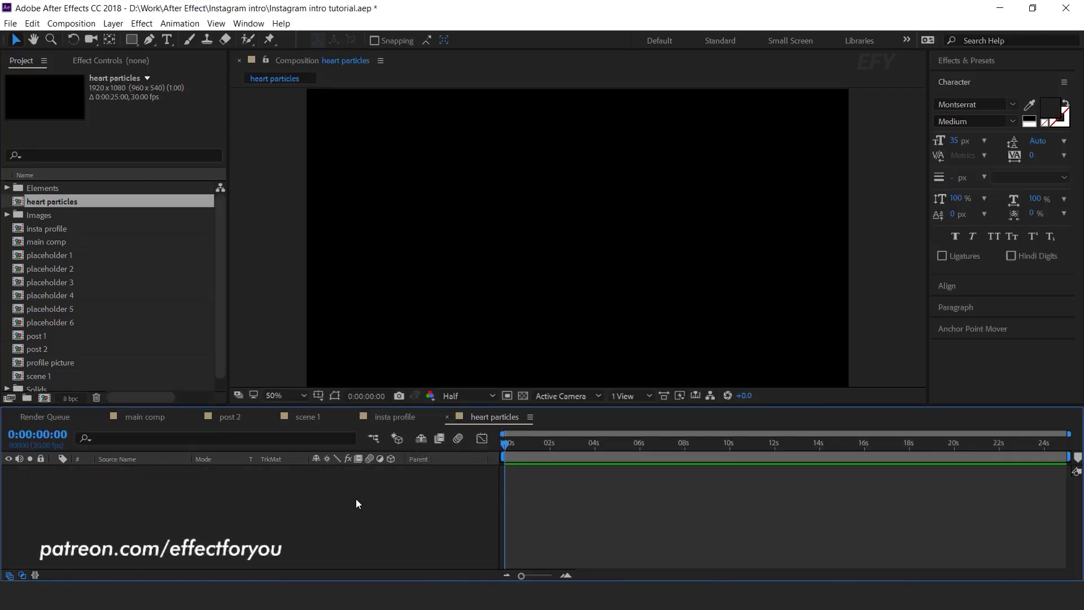
Add a new full-size pale cyan solid to the heart particles composition
{"action": "right_click", "coordinate": [357, 489]}
{"action": "mouse_move", "coordinate": [476, 355]}
{"action": "left_click", "coordinate": [585, 387]}
{"action": "left_click", "coordinate": [553, 424]}
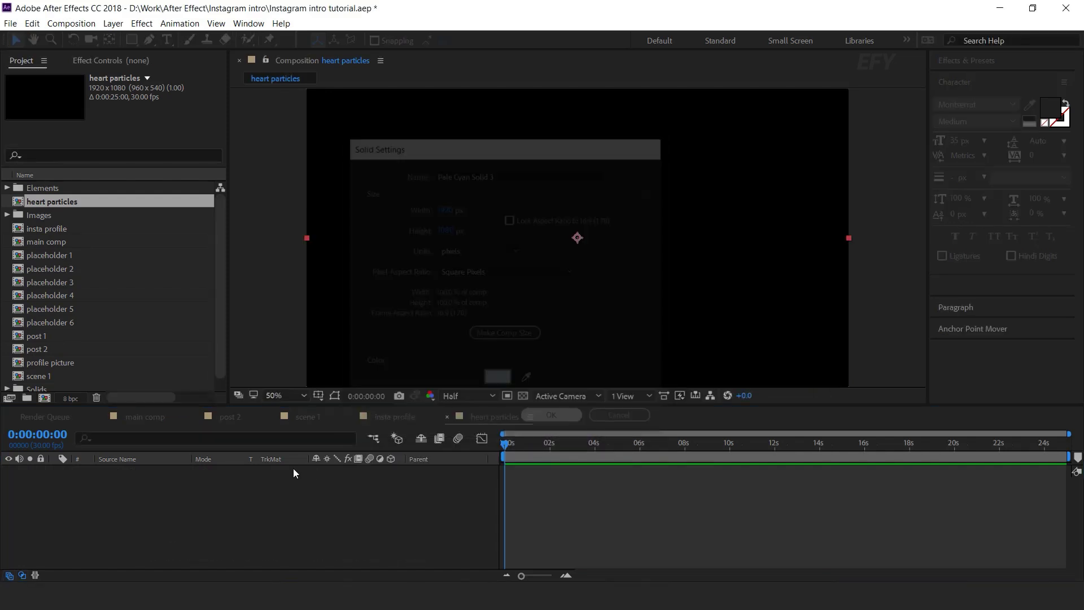
Apply CC Particle World to the solid and turn off the effect's floor grid
{"action": "key", "text": "ctrl+space"}
{"action": "type", "text": "cc par"}
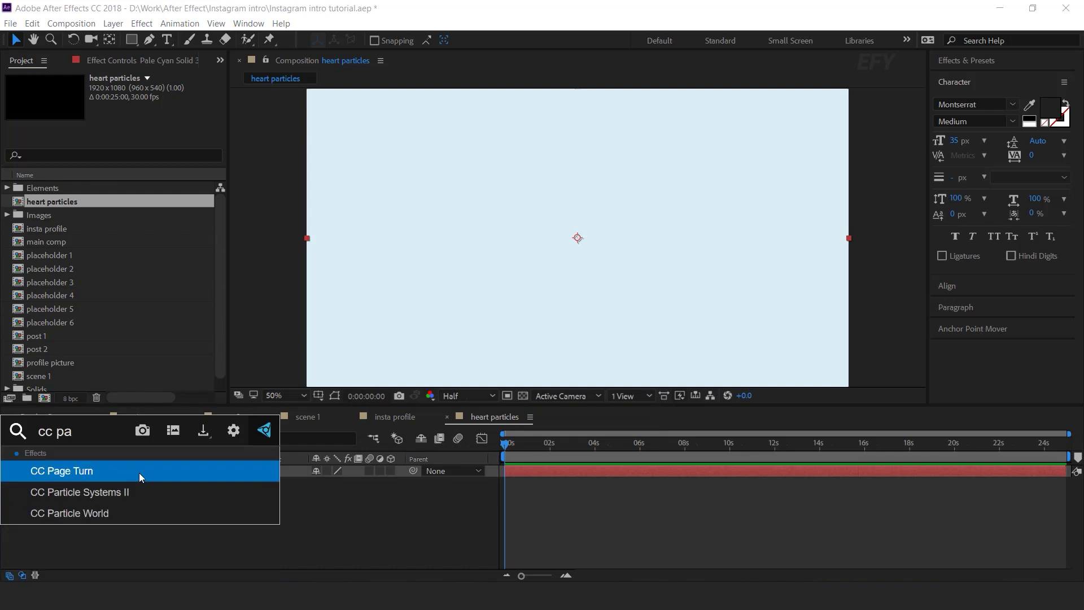
{"action": "left_click", "coordinate": [84, 492]}
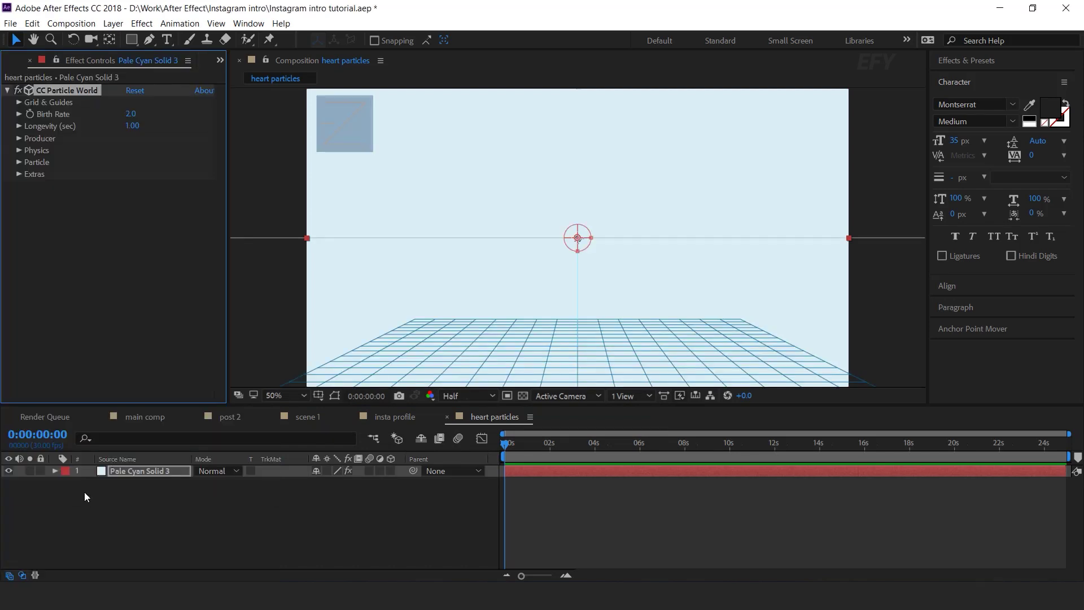
{"action": "left_click", "coordinate": [19, 105]}
{"action": "left_click", "coordinate": [130, 162]}
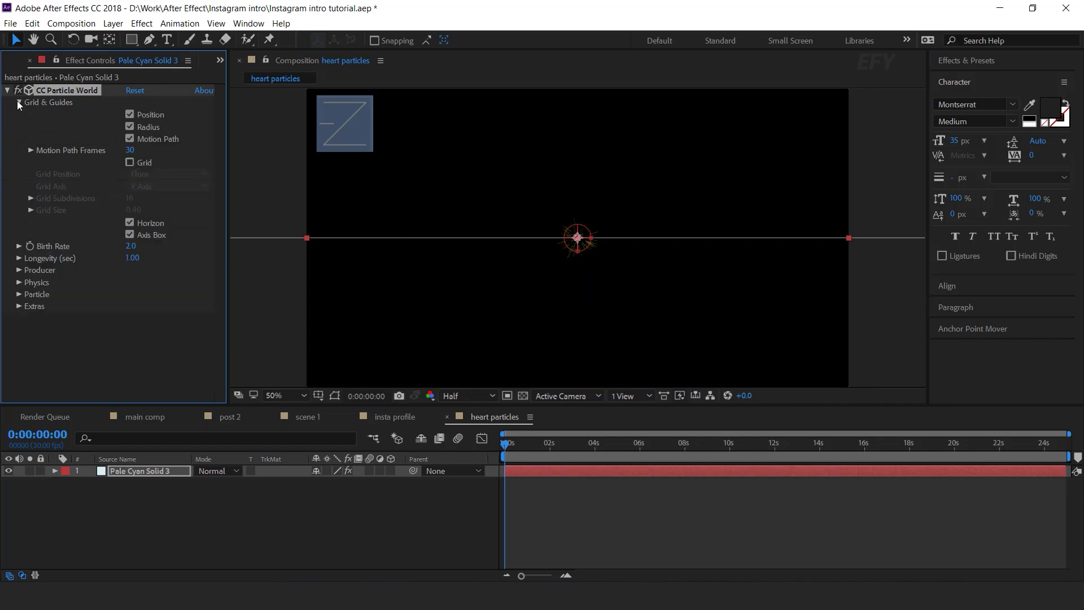
{"action": "left_click", "coordinate": [18, 102]}
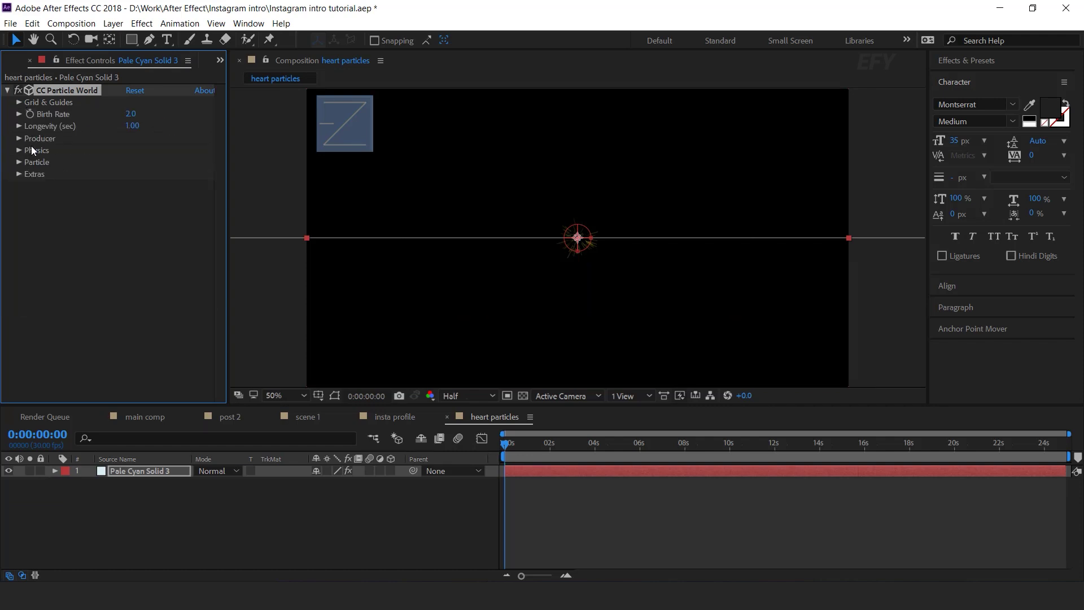
Set the particle producer's Radius X to 2, judging the spread at 0:00:01:27
{"action": "left_click", "coordinate": [19, 139]}
{"action": "left_click_drag", "start_coordinate": [141, 188], "coordinate": [161, 198]}
{"action": "left_click_drag", "start_coordinate": [533, 445], "coordinate": [547, 445]}
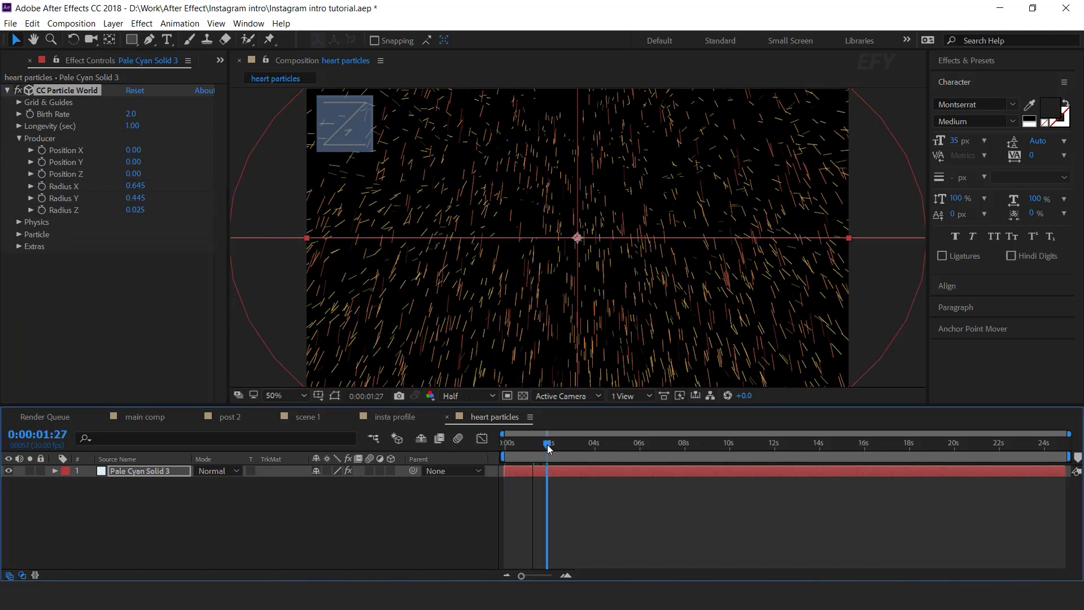
{"action": "left_click_drag", "start_coordinate": [135, 209], "coordinate": [153, 187]}
{"action": "left_click", "coordinate": [143, 187]}
{"action": "type", "text": "2"}
{"action": "key", "text": "Return"}
Set the particle producer's Radius Y to 5 and Radius Z to 2
{"action": "left_click", "coordinate": [134, 198]}
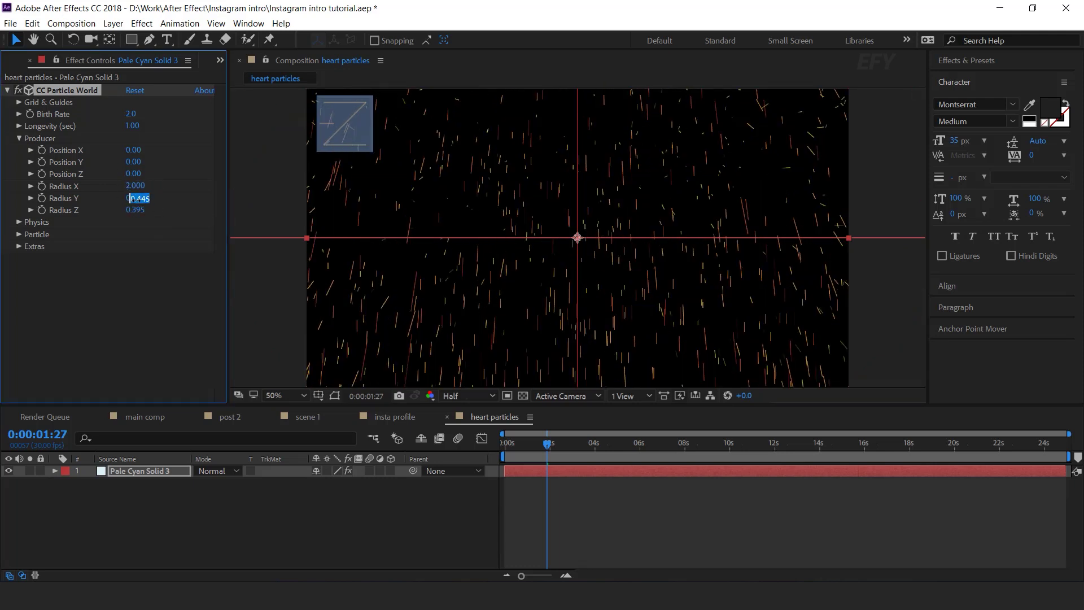
{"action": "type", "text": "5"}
{"action": "key", "text": "Return"}
{"action": "left_click", "coordinate": [134, 210]}
{"action": "type", "text": "2"}
{"action": "key", "text": "Return"}
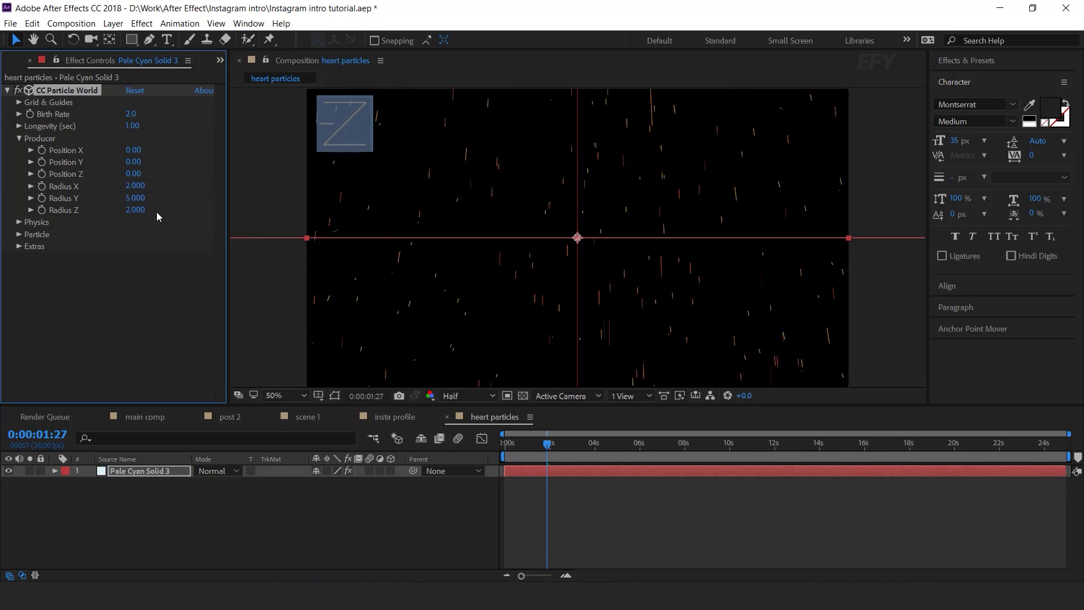
Set the particle physics animation to Cone Axis and the velocity to 0.10
{"action": "left_click", "coordinate": [18, 222]}
{"action": "left_click", "coordinate": [179, 234]}
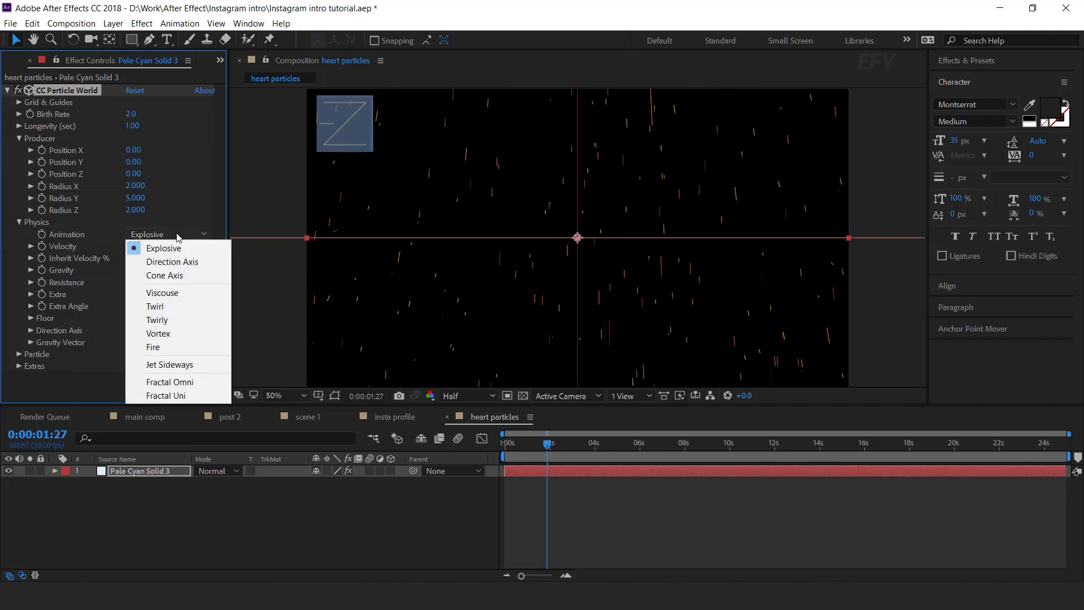
{"action": "left_click", "coordinate": [182, 275]}
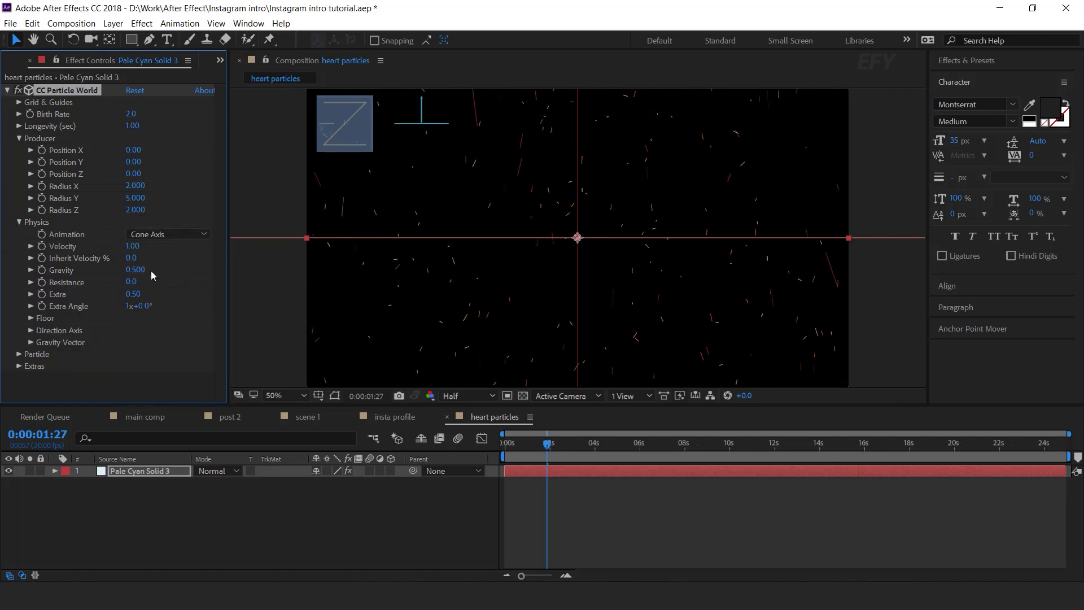
{"action": "left_click_drag", "start_coordinate": [133, 247], "coordinate": [106, 249]}
{"action": "left_click", "coordinate": [134, 248]}
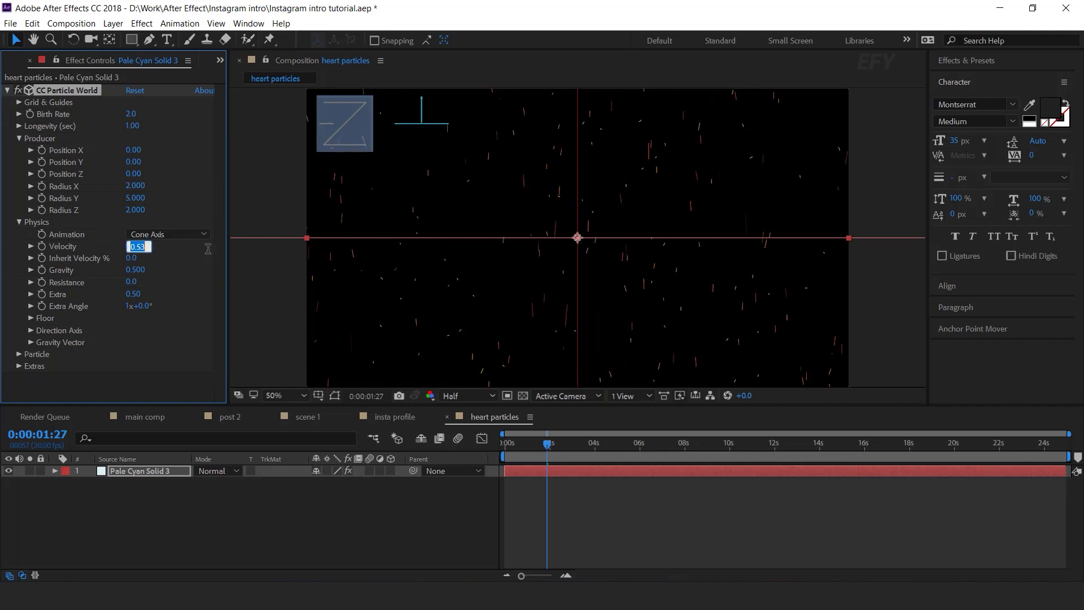
{"action": "key", "text": "Return"}
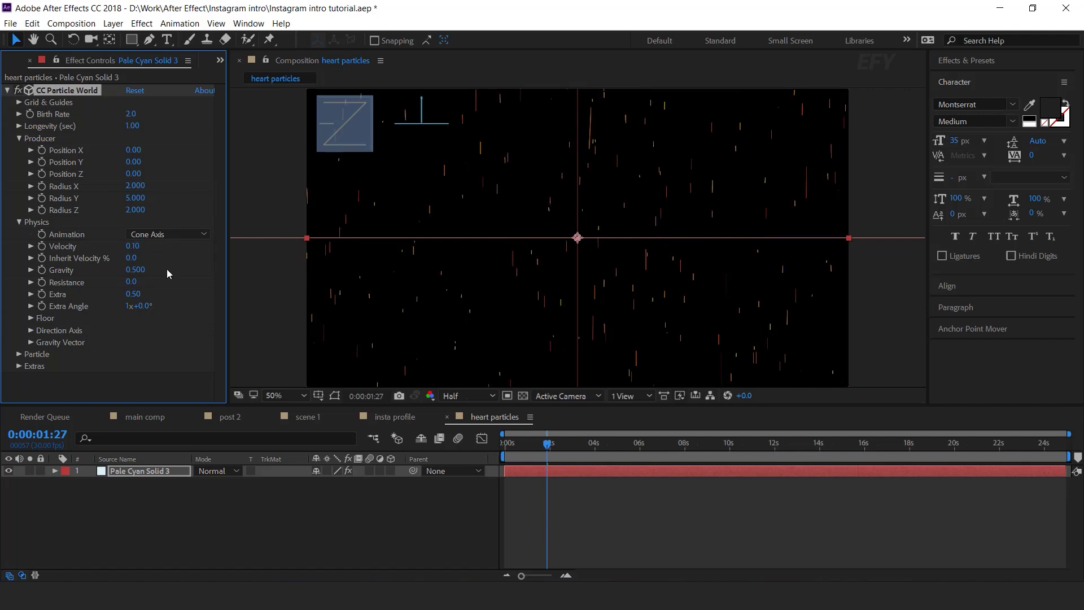
Set the particle gravity to -0.01, expand the Particle settings, and preview the motion from the start
{"action": "left_click", "coordinate": [137, 271]}
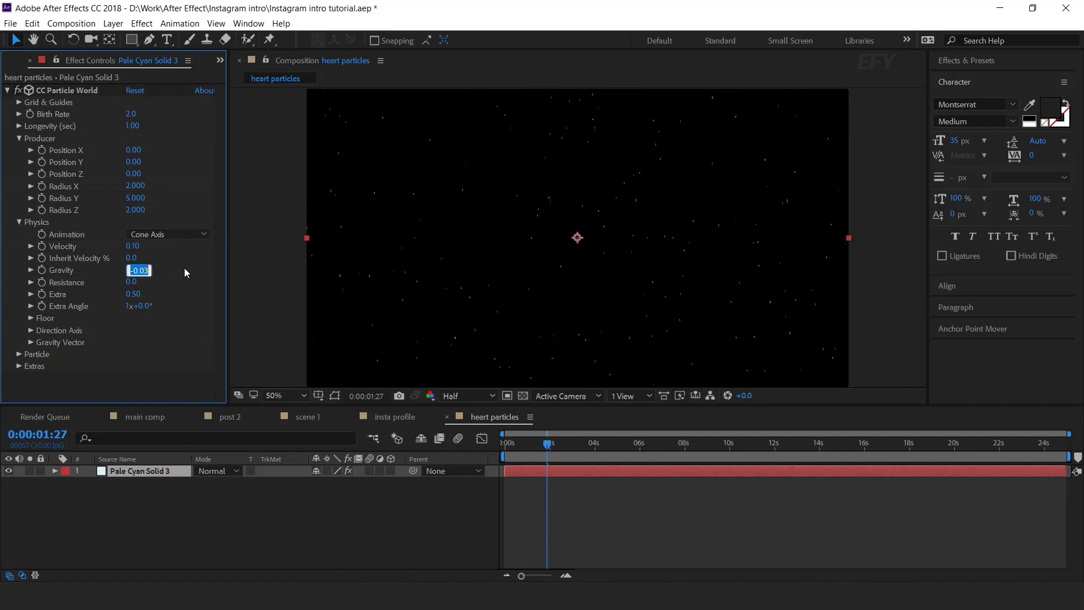
{"action": "type", "text": "-0.01"}
{"action": "key", "text": "Return"}
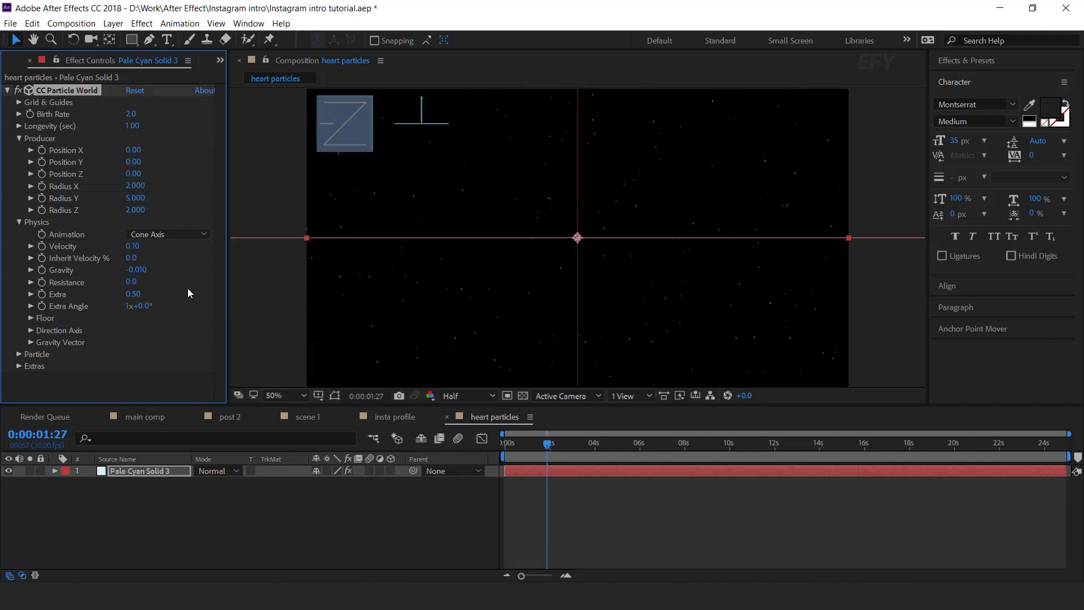
{"action": "left_click", "coordinate": [19, 354]}
{"action": "scroll", "coordinate": [17, 356], "scroll_direction": "down", "scroll_amount": 5}
{"action": "scroll", "coordinate": [56, 271], "scroll_direction": "up", "scroll_amount": 2}
{"action": "left_click_drag", "start_coordinate": [547, 445], "coordinate": [494, 453]}
{"action": "key", "text": "space"}
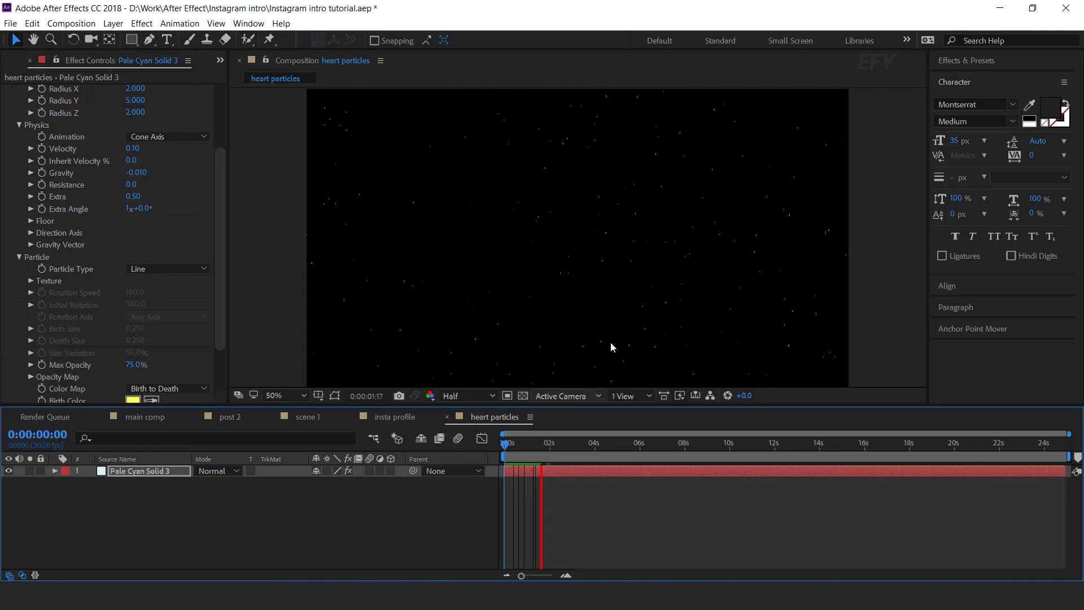
{"action": "key", "text": "space"}
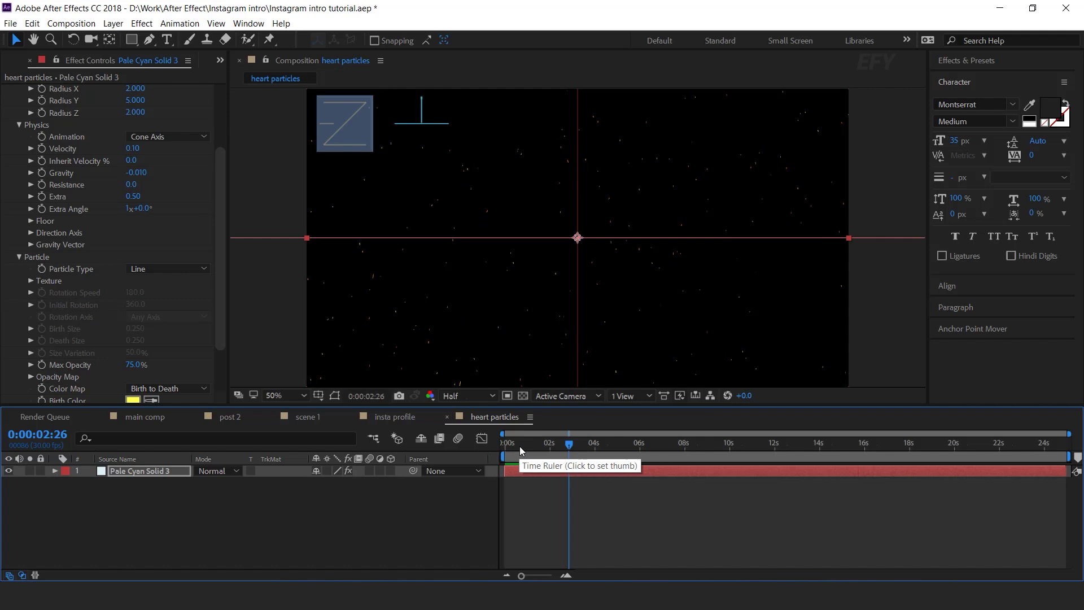
Create a new composition from color heart.png in the Elements folder
{"action": "key", "text": "ctrl+shift+a"}
{"action": "left_click", "coordinate": [10, 62]}
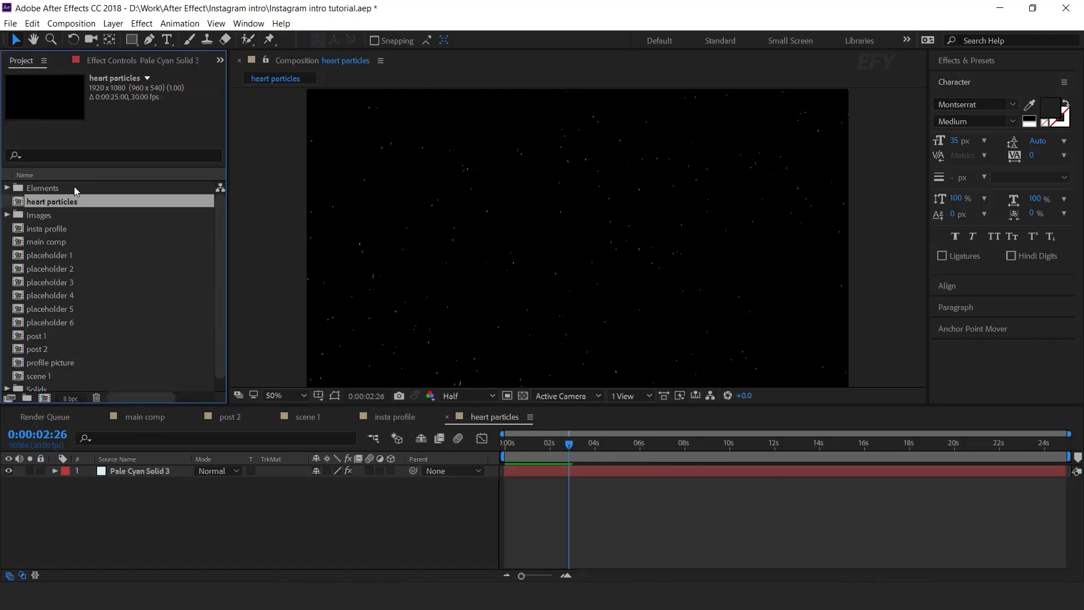
{"action": "left_click", "coordinate": [22, 188]}
{"action": "left_click", "coordinate": [7, 187]}
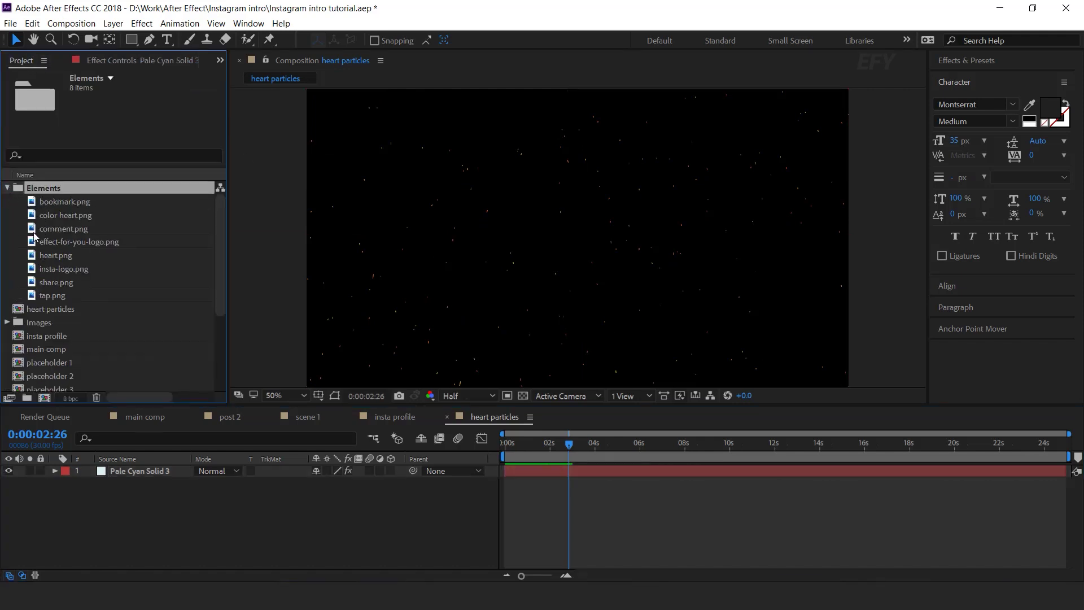
{"action": "left_click", "coordinate": [66, 216]}
{"action": "left_click_drag", "start_coordinate": [66, 216], "coordinate": [48, 401]}
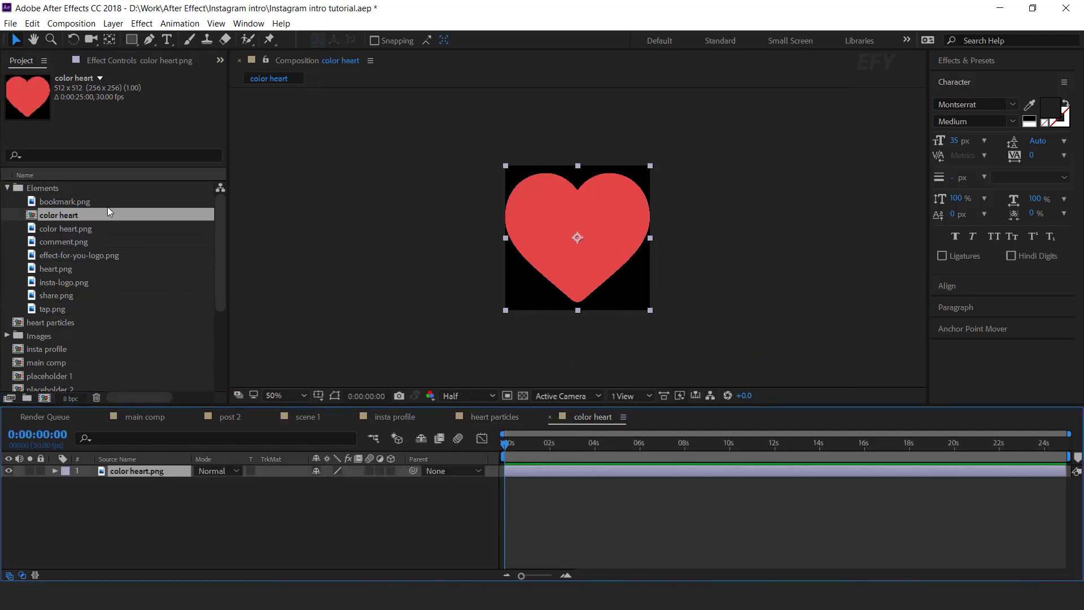
{"action": "left_click_drag", "start_coordinate": [60, 218], "coordinate": [59, 182]}
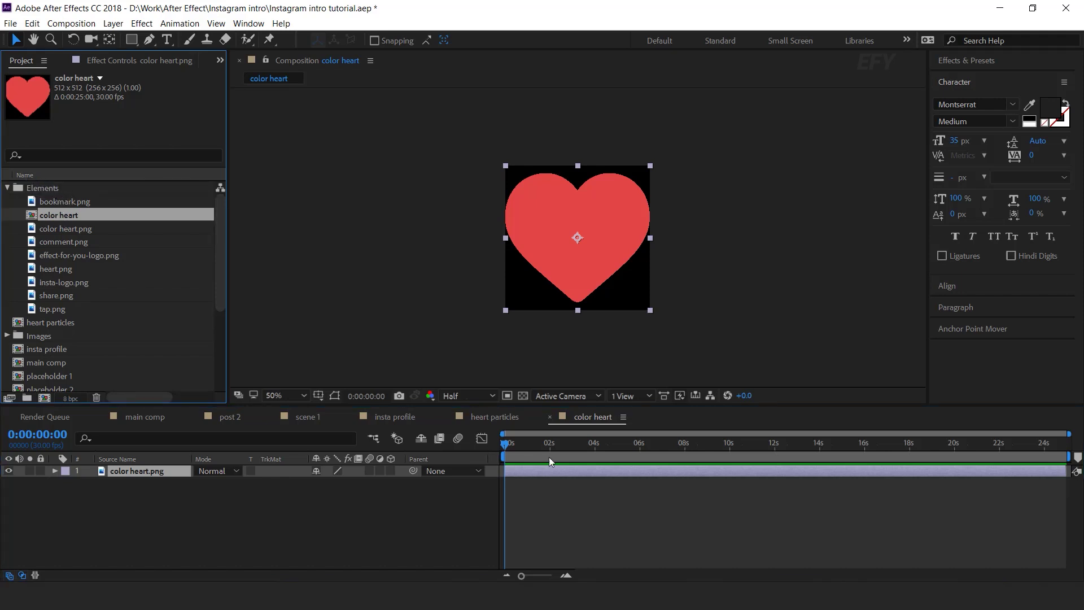
Return to heart particles, place the color heart composition below the solid, and hide that layer
{"action": "left_click", "coordinate": [551, 417]}
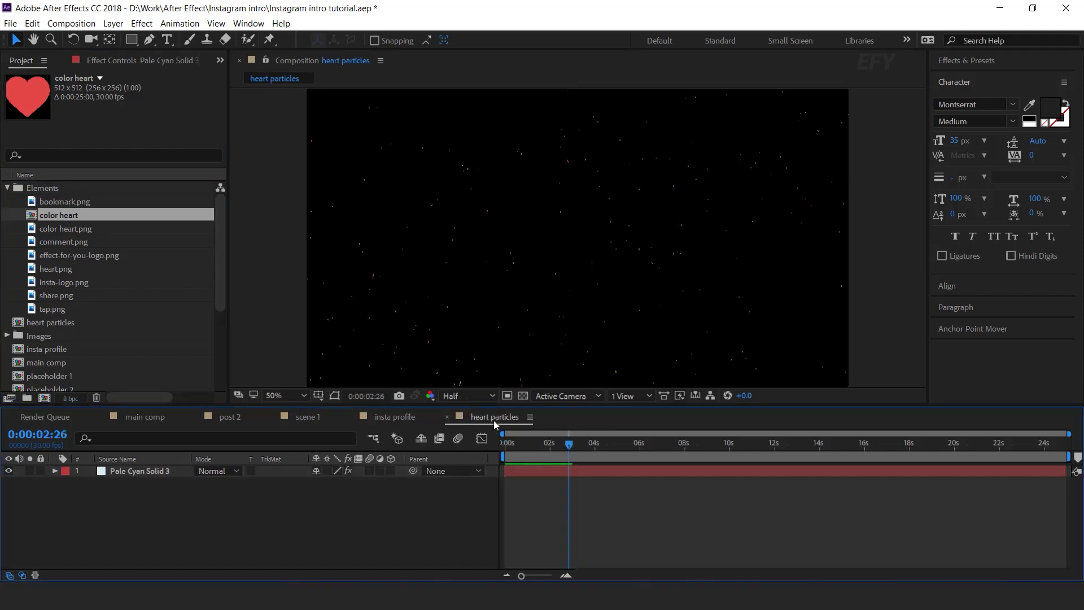
{"action": "left_click_drag", "start_coordinate": [63, 216], "coordinate": [120, 485]}
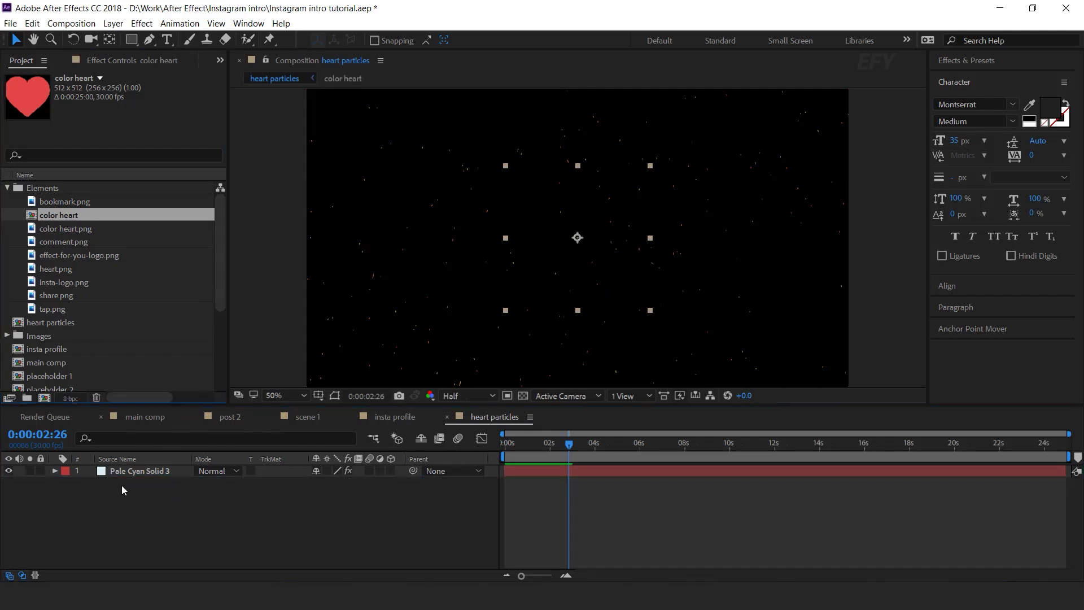
{"action": "left_click", "coordinate": [9, 483]}
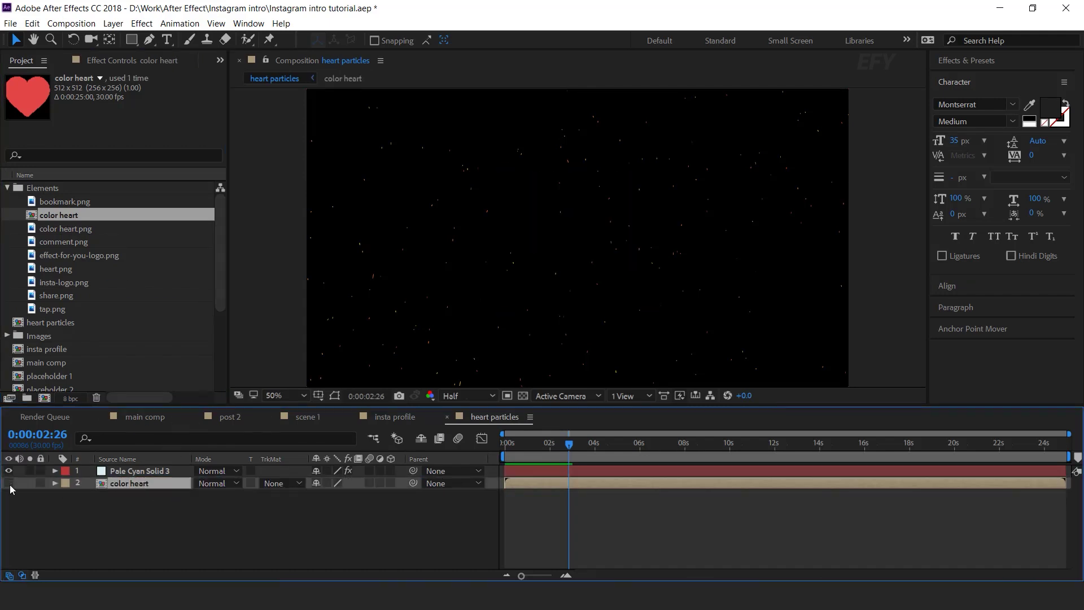
Set the particle type of the solid's CC Particle World effect to Textured Square
{"action": "left_click", "coordinate": [155, 472]}
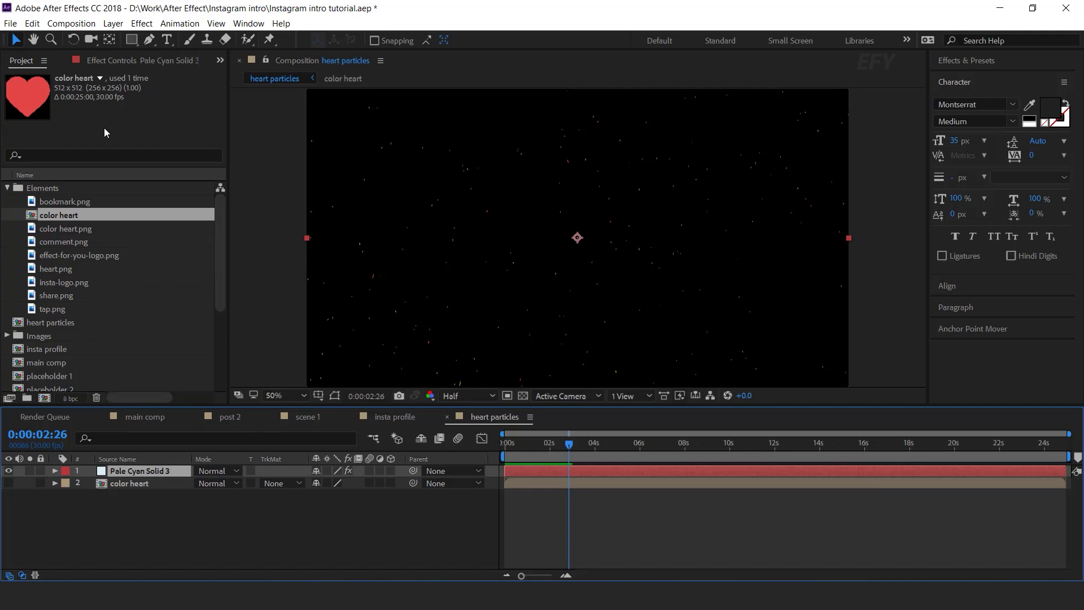
{"action": "left_click", "coordinate": [122, 59]}
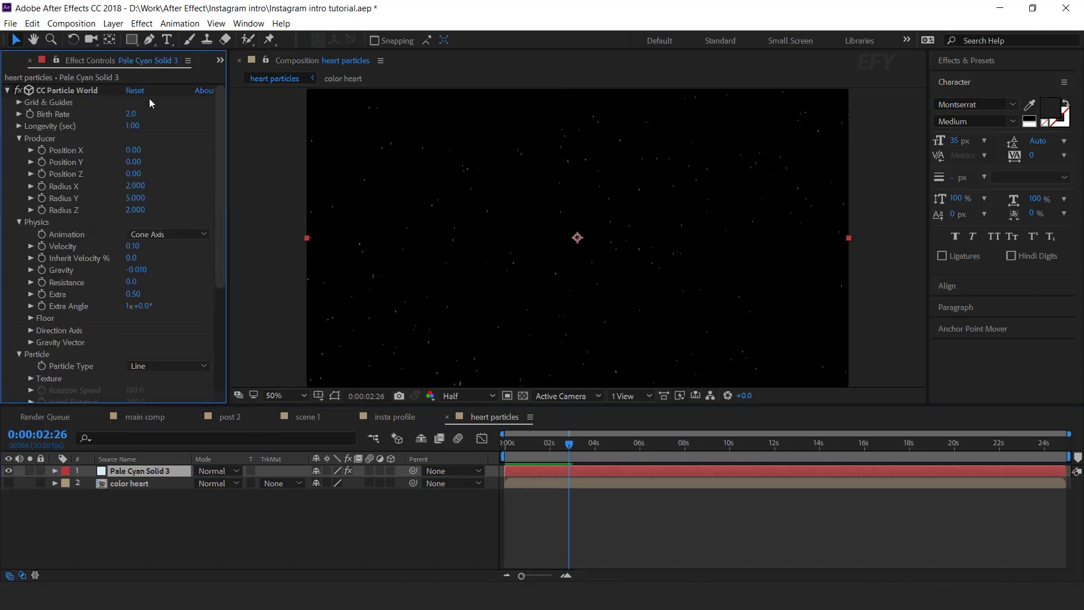
{"action": "scroll", "coordinate": [225, 225], "scroll_direction": "down", "scroll_amount": 1}
{"action": "scroll", "coordinate": [225, 226], "scroll_direction": "down", "scroll_amount": 7}
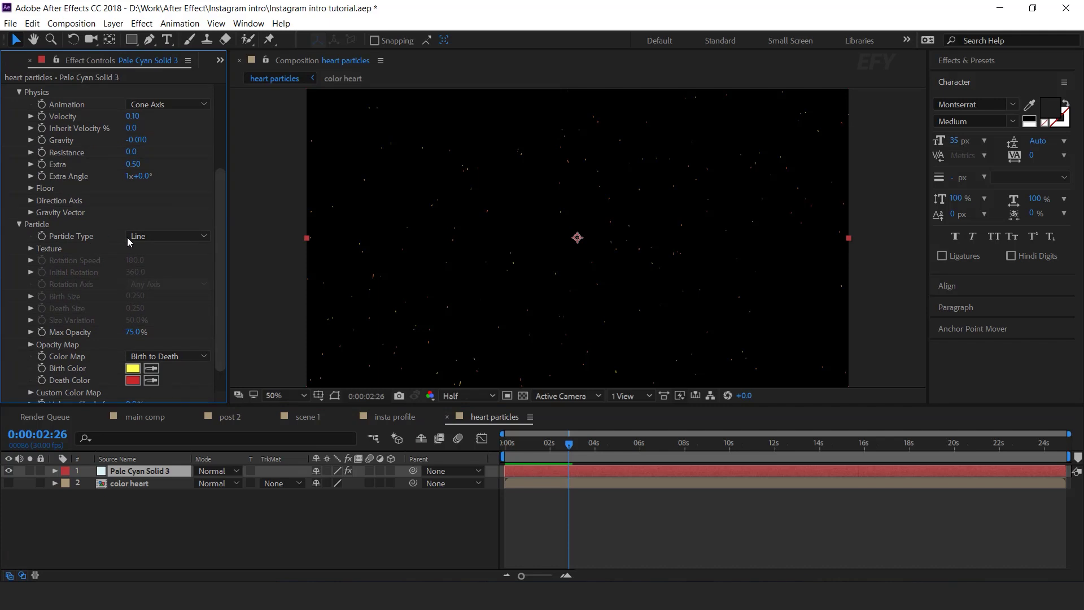
{"action": "left_click", "coordinate": [163, 237]}
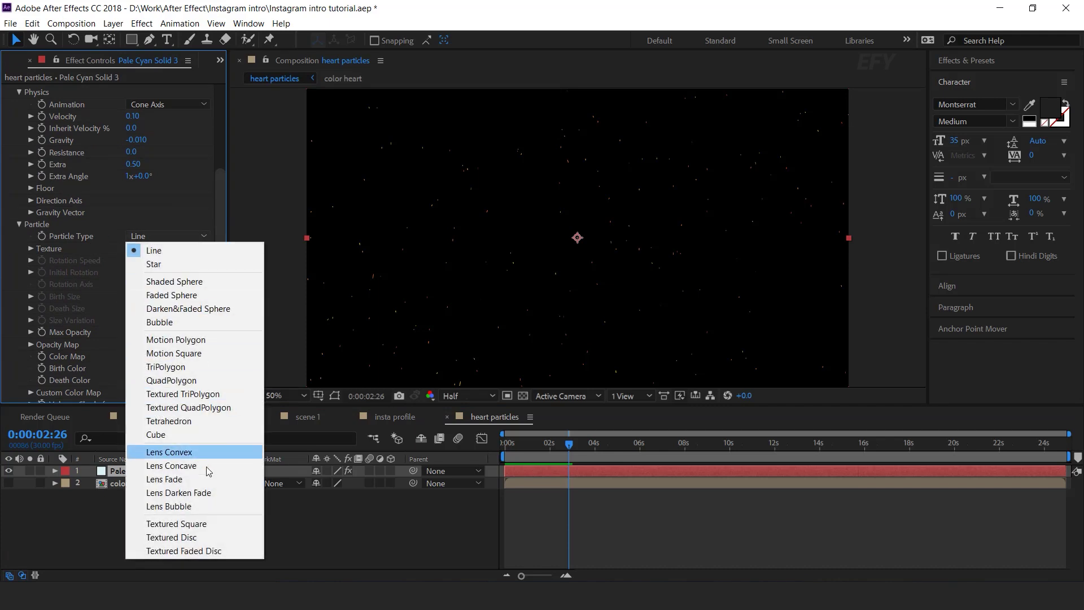
{"action": "left_click", "coordinate": [186, 524]}
Use the color heart layer as the particles' texture layer
{"action": "left_click_drag", "start_coordinate": [221, 299], "coordinate": [222, 318]}
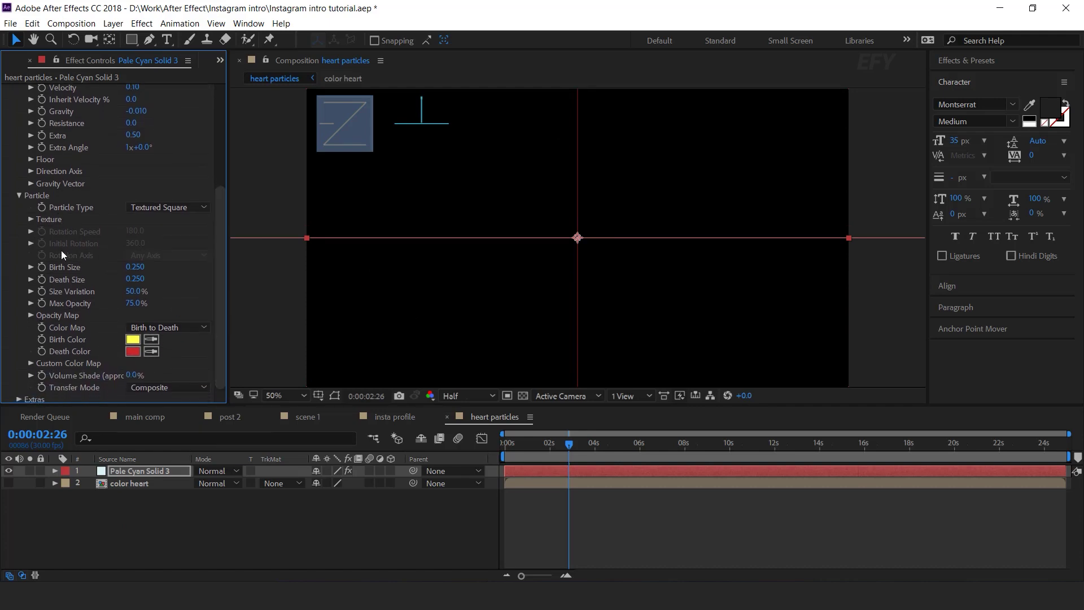
{"action": "left_click", "coordinate": [30, 219]}
{"action": "left_click", "coordinate": [146, 231]}
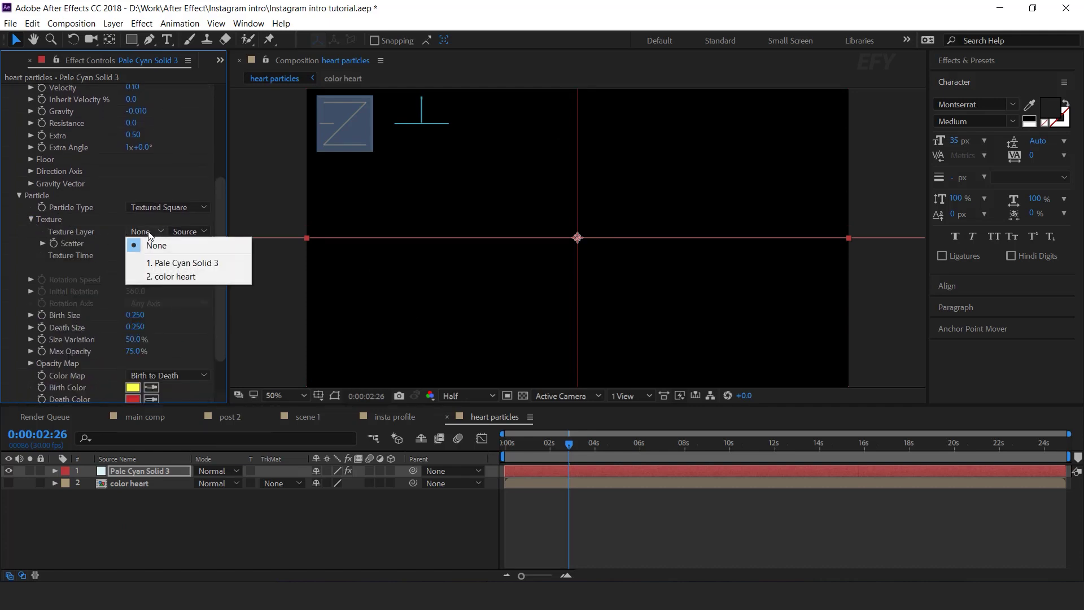
{"action": "left_click", "coordinate": [189, 277]}
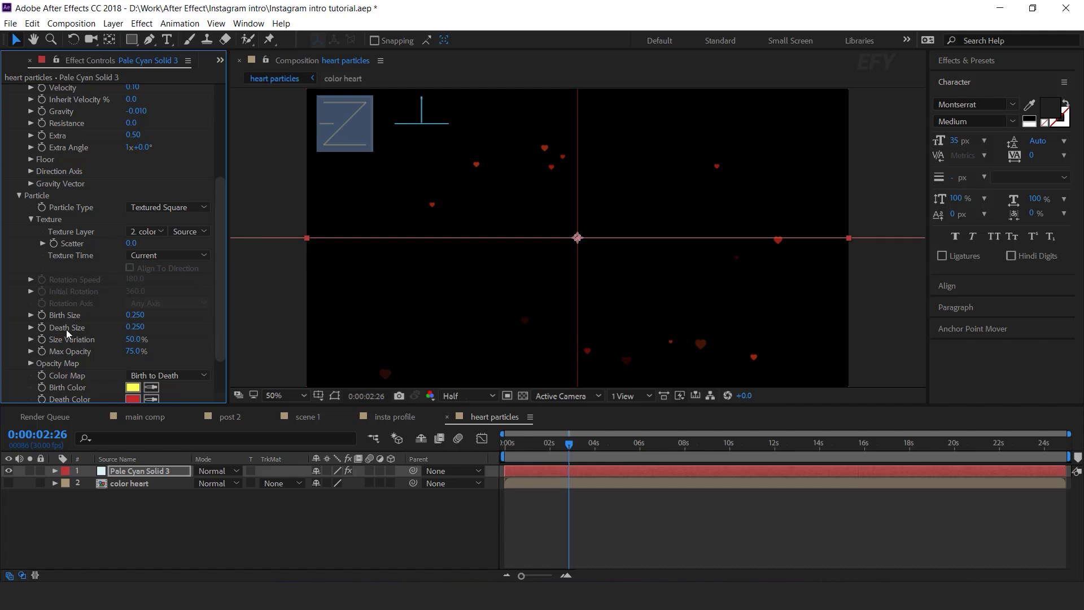
Reduce the Death Size of the heart particles
{"action": "left_click", "coordinate": [136, 328]}
{"action": "key", "text": "BackSpace"}
{"action": "key", "text": "BackSpace"}
{"action": "type", "text": "1"}
{"action": "key", "text": "Return"}
Set the particle longevity to 5 seconds and preview the floating hearts from the start
{"action": "left_click_drag", "start_coordinate": [219, 268], "coordinate": [216, 162]}
{"action": "left_click", "coordinate": [132, 126]}
{"action": "type", "text": "5"}
{"action": "key", "text": "Return"}
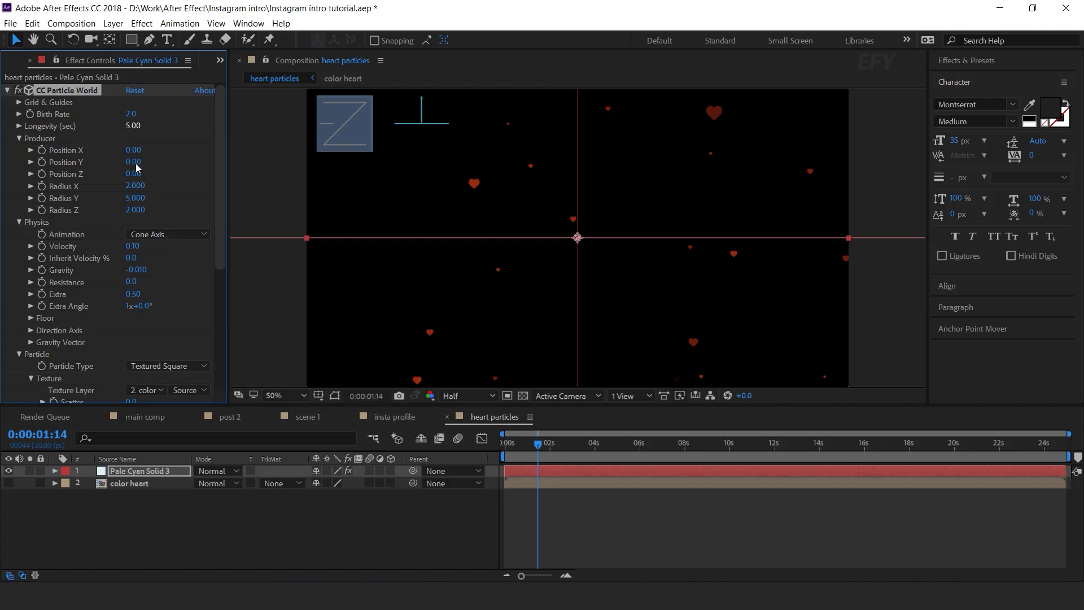
{"action": "left_click_drag", "start_coordinate": [538, 444], "coordinate": [462, 466]}
{"action": "key", "text": "space"}
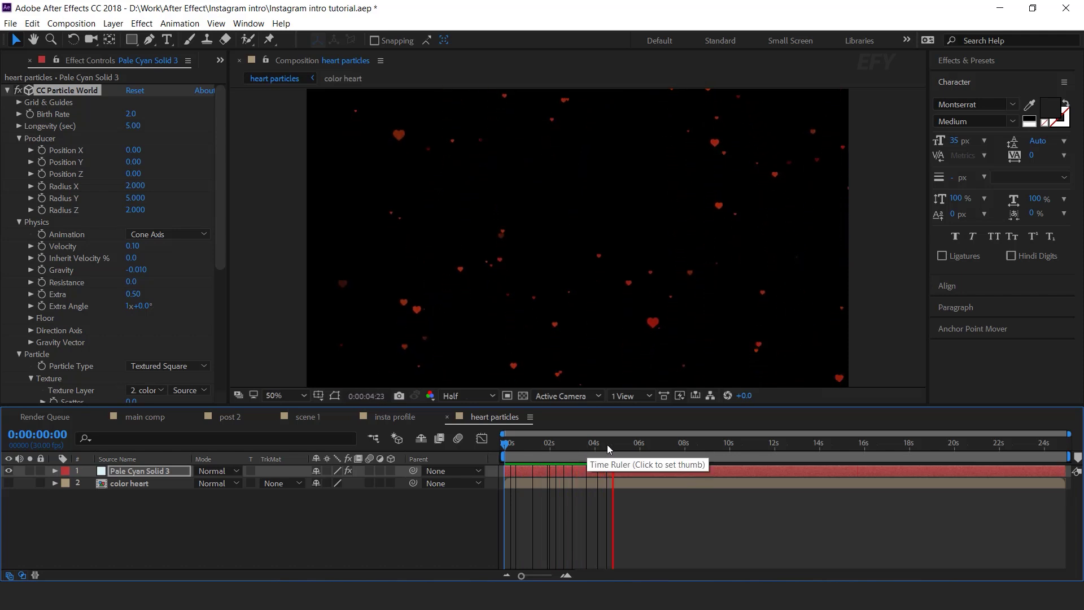
{"action": "left_click", "coordinate": [629, 445]}
{"action": "left_click_drag", "start_coordinate": [630, 445], "coordinate": [631, 445]}
Widen the particle producer to a Radius X of 4 and preview the spread of hearts
{"action": "left_click", "coordinate": [145, 201]}
{"action": "left_click_drag", "start_coordinate": [139, 198], "coordinate": [225, 185]}
{"action": "key", "text": "ctrl+z"}
{"action": "left_click", "coordinate": [135, 185]}
{"action": "type", "text": "4"}
{"action": "key", "text": "Return"}
{"action": "left_click", "coordinate": [615, 506]}
{"action": "key", "text": "space"}
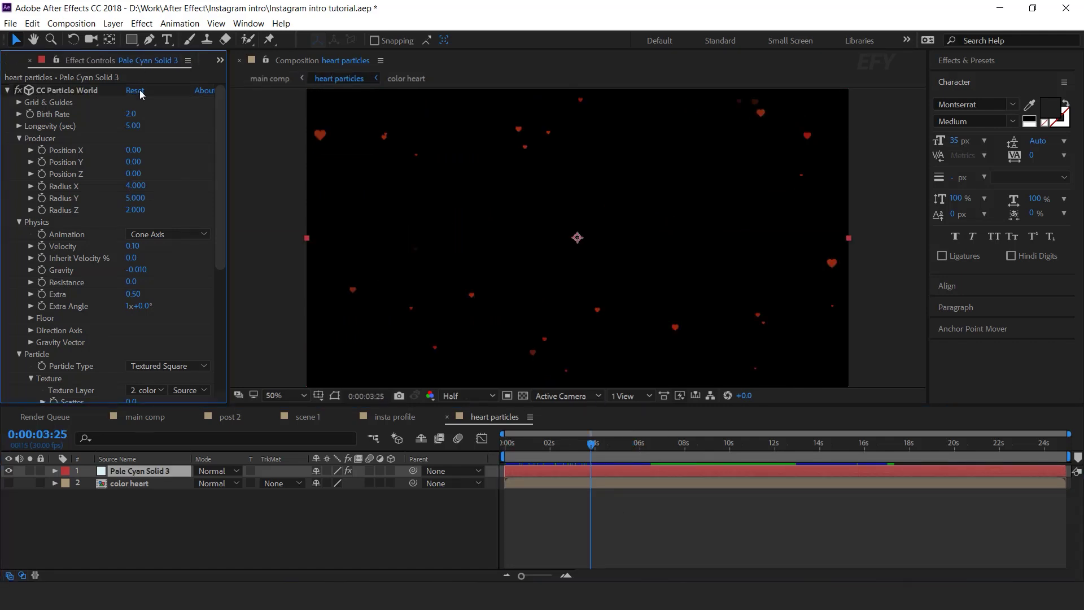
Set the heart particles' Birth Rate to 1
{"action": "left_click", "coordinate": [131, 114]}
{"action": "type", "text": "1"}
{"action": "key", "text": "Return"}
Add the heart particles composition as the uppermost layer of the main comp and preview the animation from the start
{"action": "left_click", "coordinate": [446, 416]}
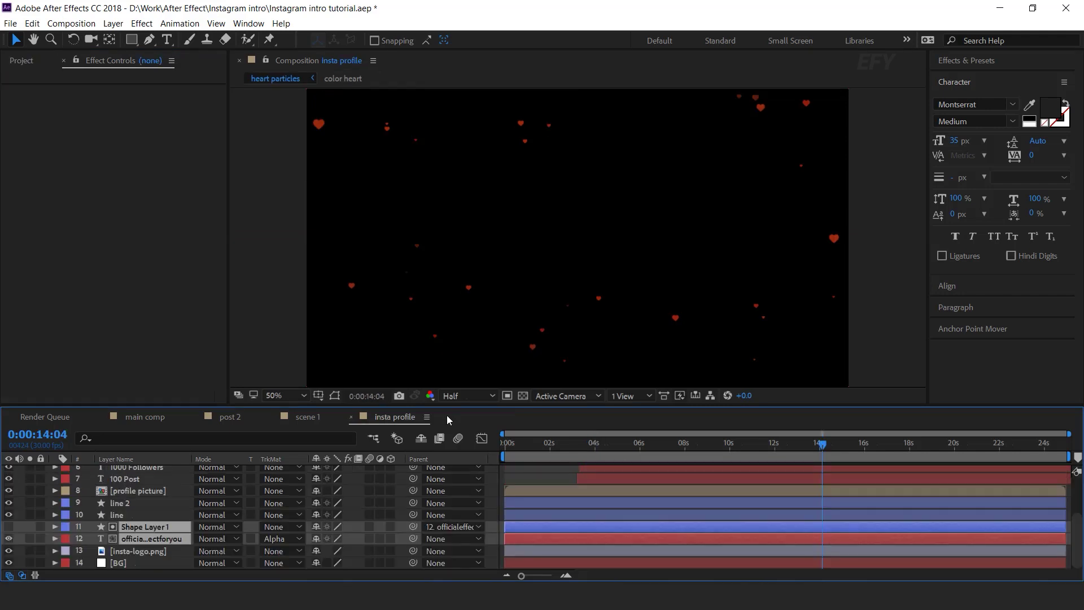
{"action": "left_click", "coordinate": [148, 414]}
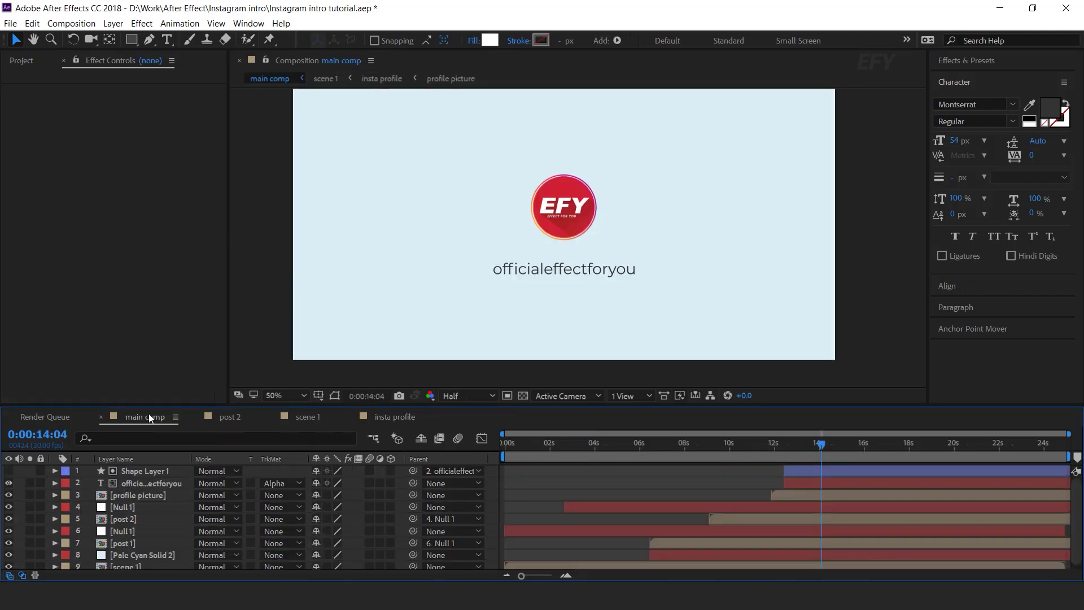
{"action": "left_click", "coordinate": [28, 60]}
{"action": "left_click", "coordinate": [6, 188]}
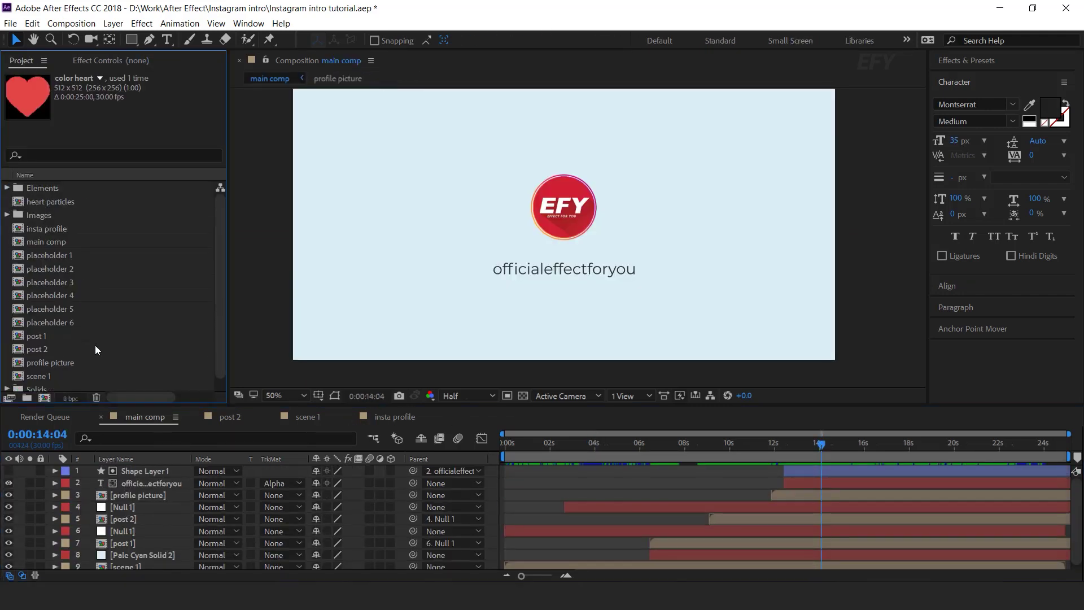
{"action": "left_click", "coordinate": [54, 203]}
{"action": "left_click_drag", "start_coordinate": [16, 203], "coordinate": [174, 470]}
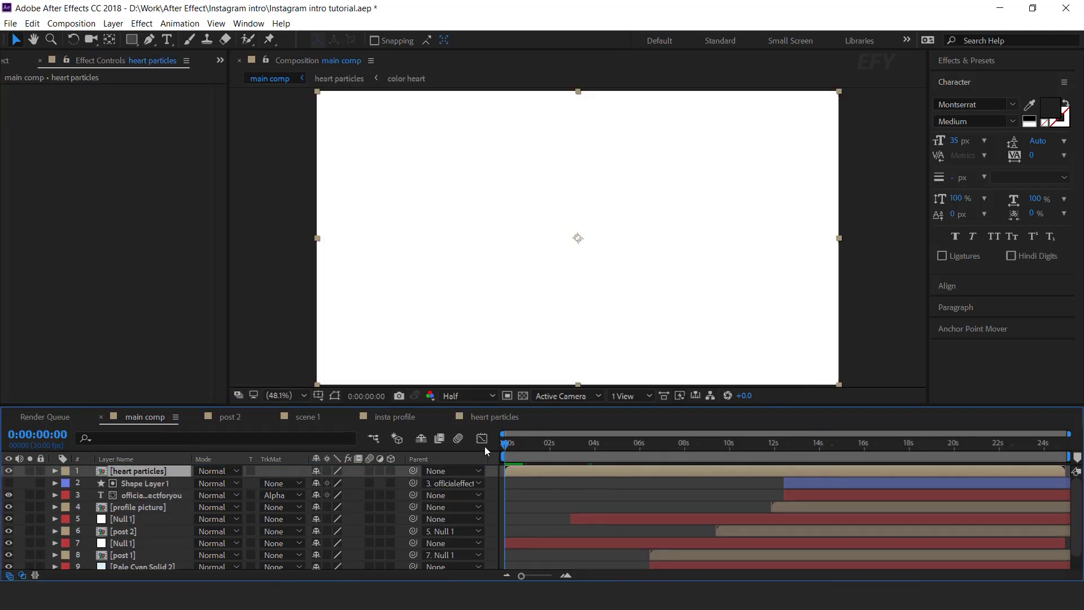
{"action": "key", "text": "space"}
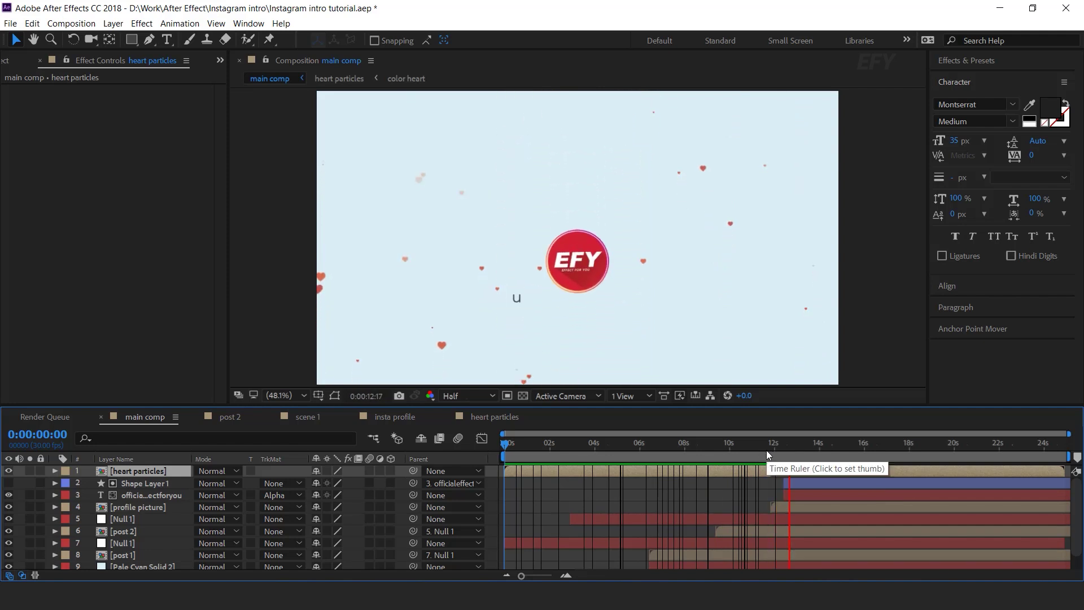
Apply a Drop Shadow effect to the post 1 layer, viewing it at 0:00:07:23
{"action": "left_click_drag", "start_coordinate": [531, 445], "coordinate": [679, 465]}
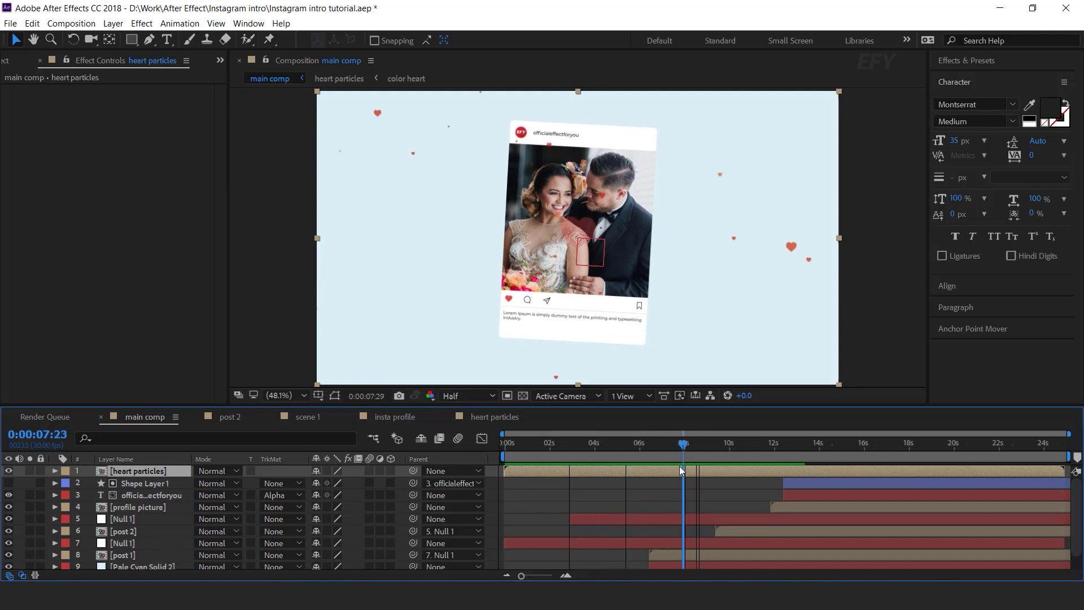
{"action": "left_click", "coordinate": [687, 558]}
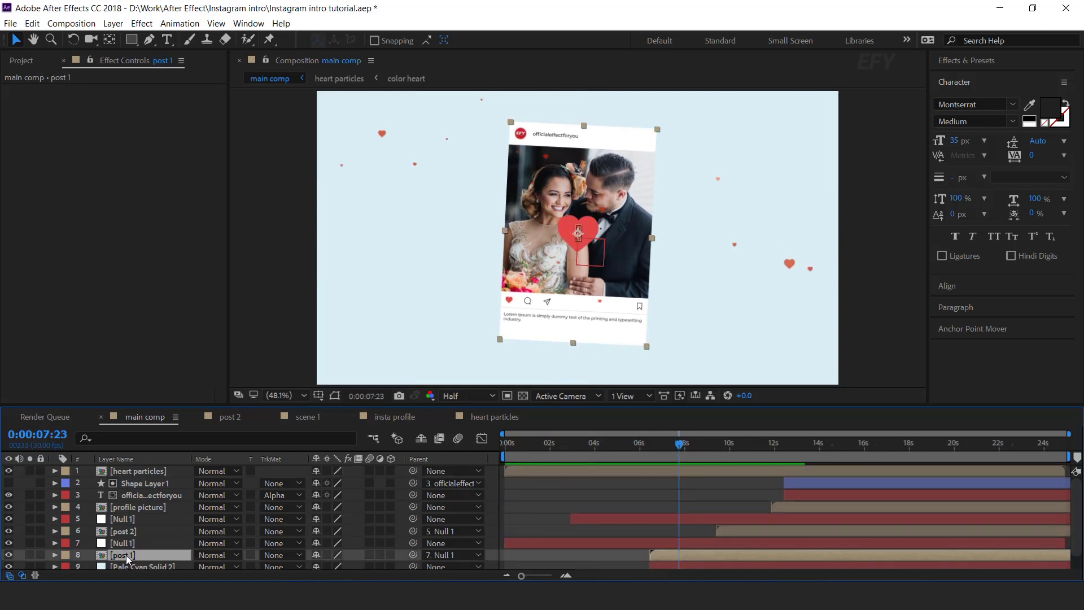
{"action": "key", "text": "ctrl+space"}
{"action": "type", "text": "drop"}
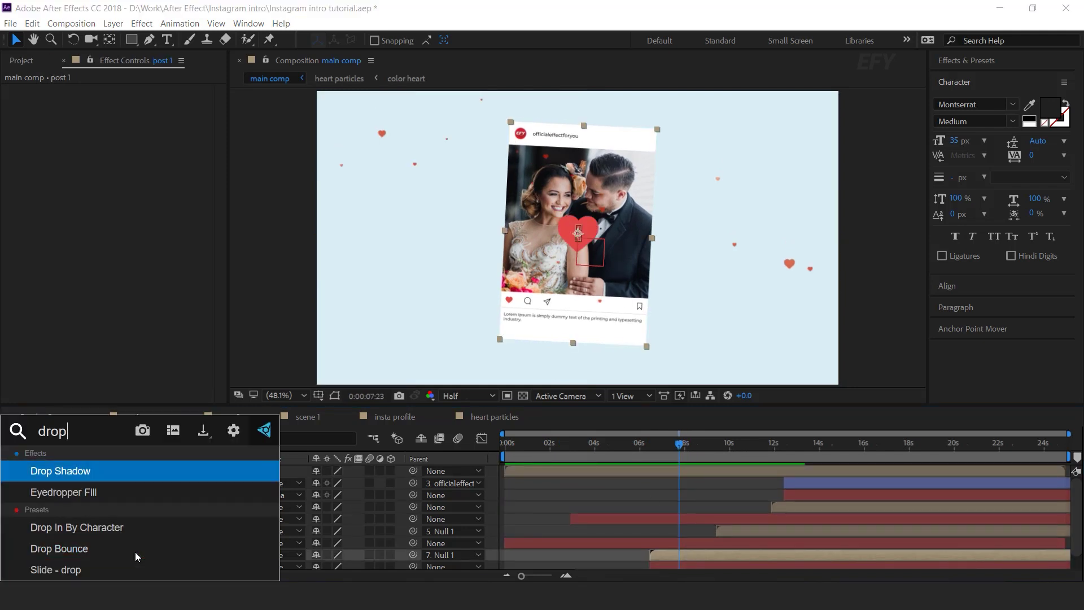
{"action": "key", "text": "Return"}
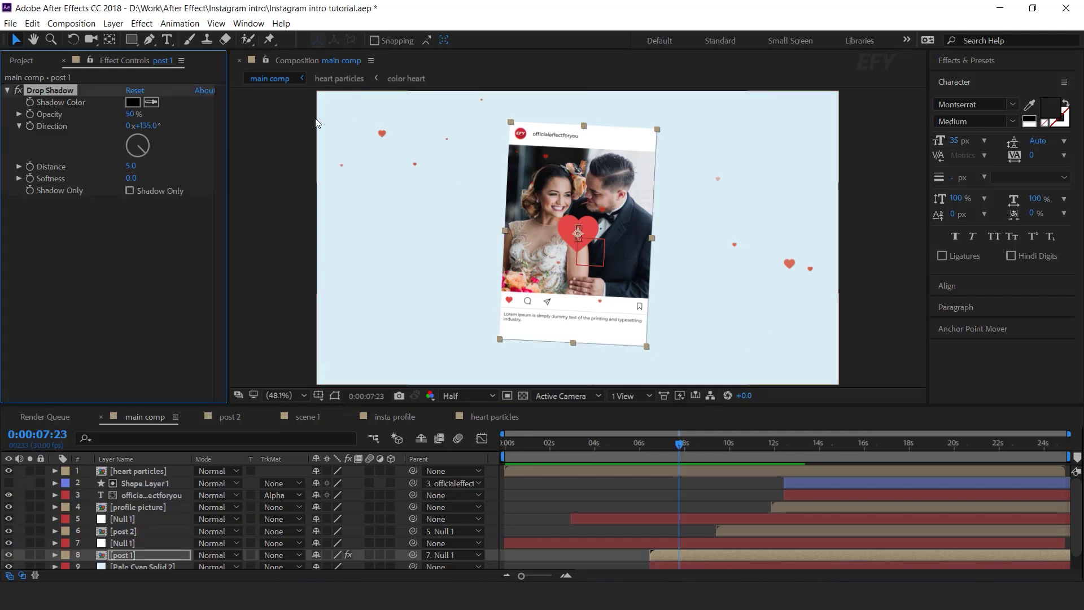
Set post 1's drop shadow to 20% opacity, a distance of 30 and a softness of 200
{"action": "left_click", "coordinate": [134, 113]}
{"action": "type", "text": "20"}
{"action": "key", "text": "Return"}
{"action": "left_click", "coordinate": [129, 167]}
{"action": "type", "text": "30"}
{"action": "key", "text": "Return"}
{"action": "left_click", "coordinate": [131, 178]}
{"action": "type", "text": "2"}
Refine post 1's drop shadow to a distance of 20 and an opacity of 10%, and preview the post's entrance
{"action": "left_click", "coordinate": [134, 166]}
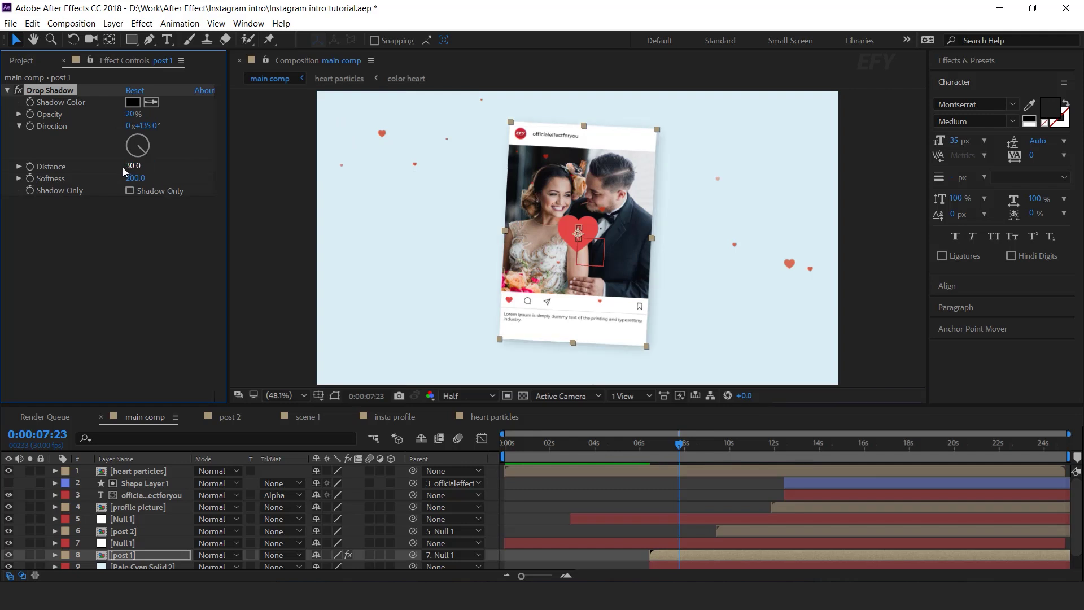
{"action": "type", "text": "20"}
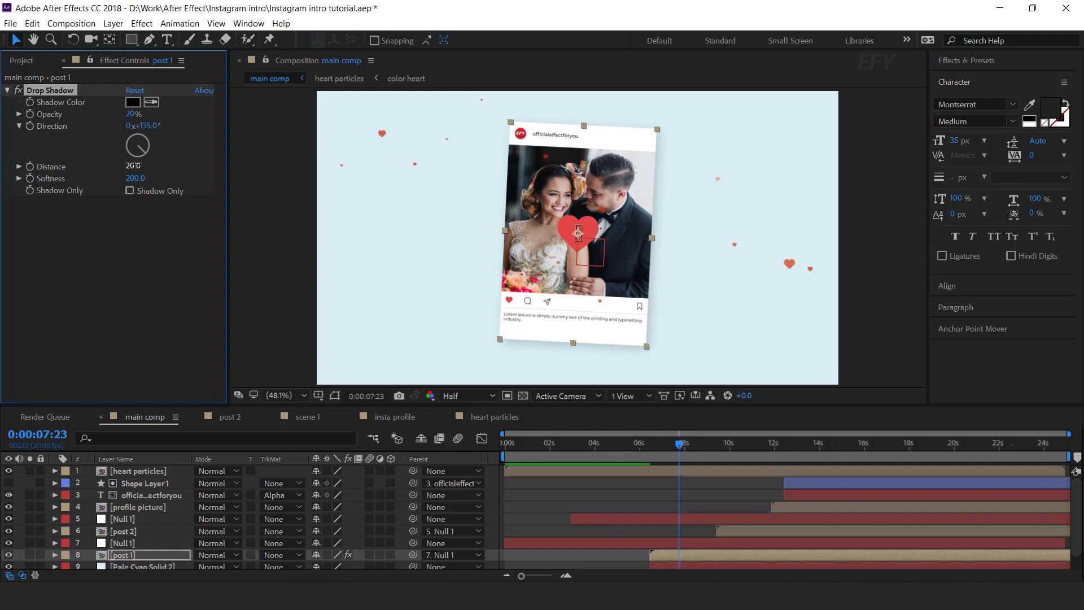
{"action": "left_click", "coordinate": [135, 115]}
{"action": "type", "text": "10"}
{"action": "left_click", "coordinate": [693, 494]}
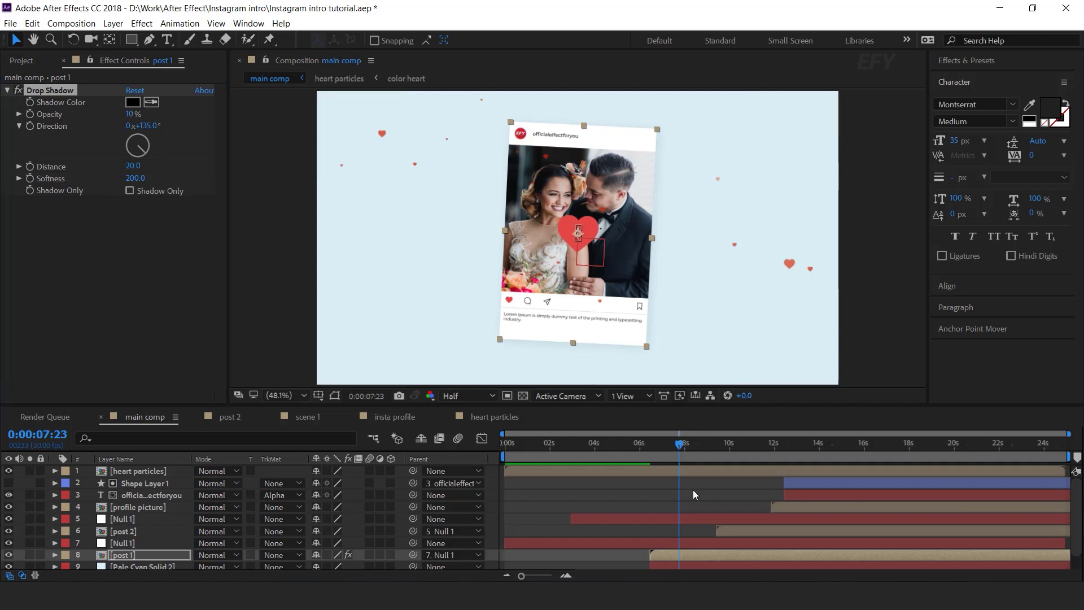
{"action": "left_click", "coordinate": [634, 444]}
{"action": "key", "text": "space"}
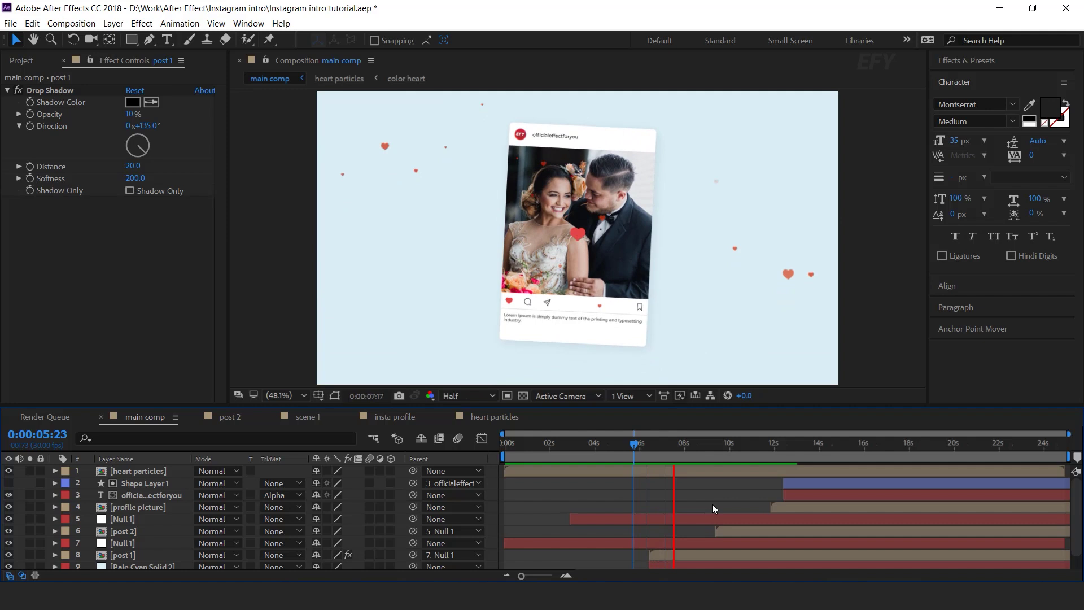
Copy the Drop Shadow effect from post 1 to the post 2 layer
{"action": "left_click", "coordinate": [669, 447]}
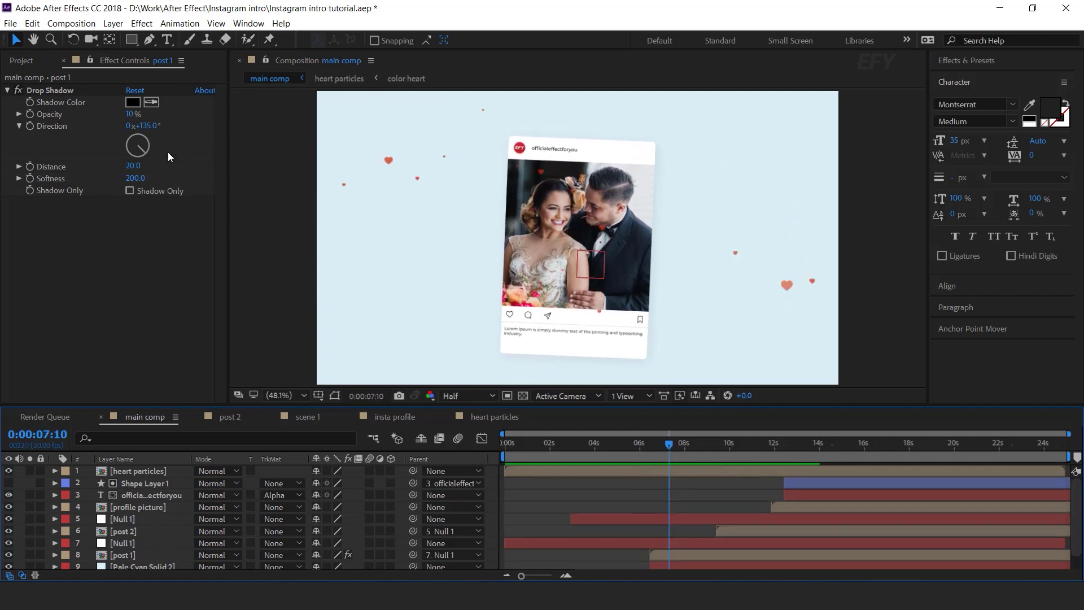
{"action": "left_click", "coordinate": [56, 91]}
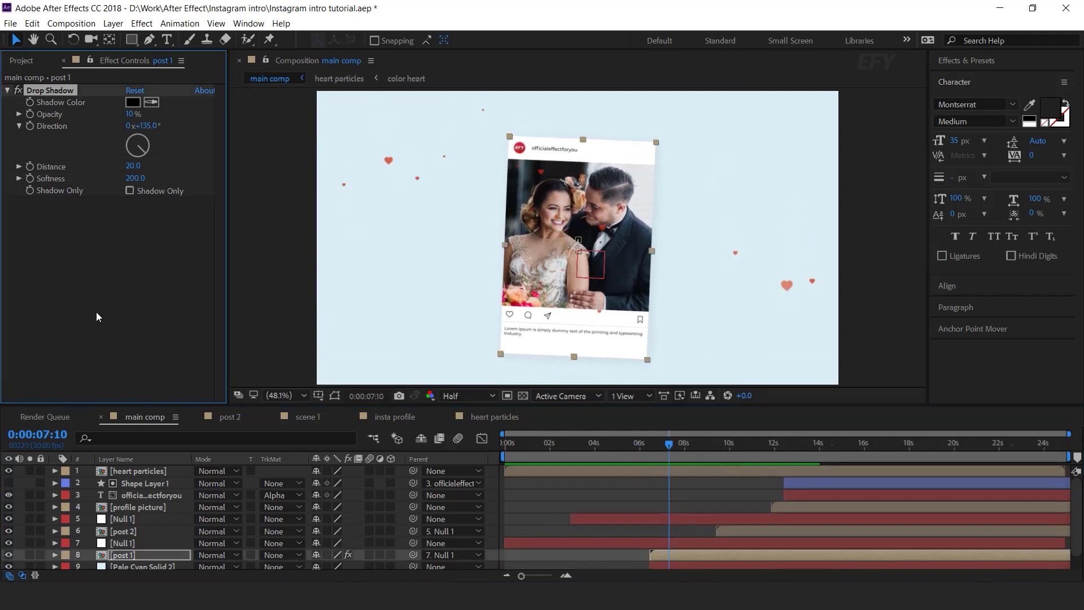
{"action": "left_click", "coordinate": [130, 532]}
{"action": "key", "text": "ctrl+v"}
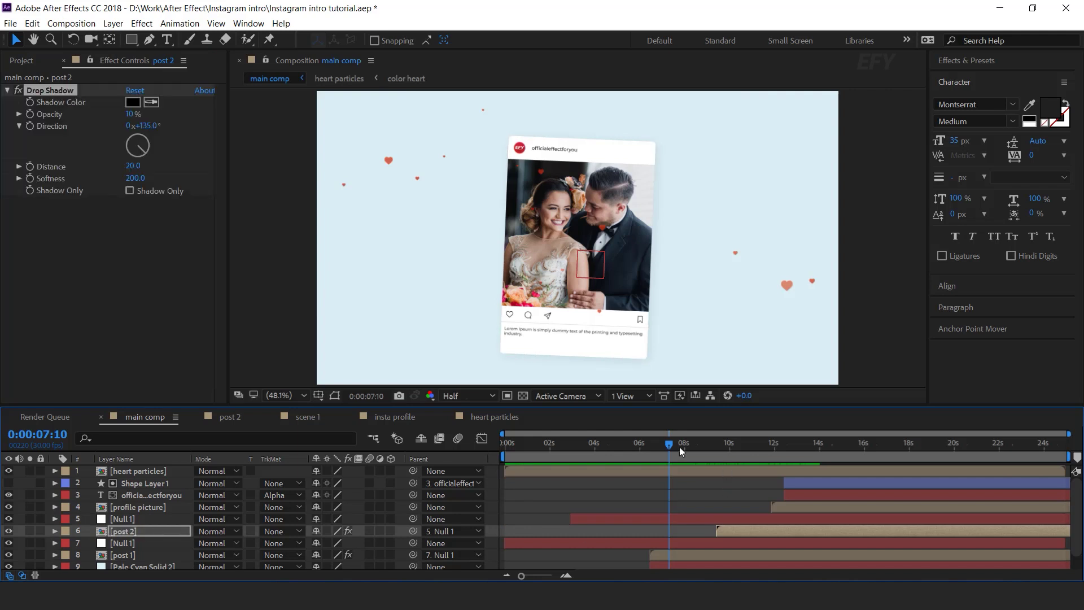
Preview the intro from 0:00:05:26 and end the main comp's work area at 0:00:14:17
{"action": "left_click", "coordinate": [639, 447]}
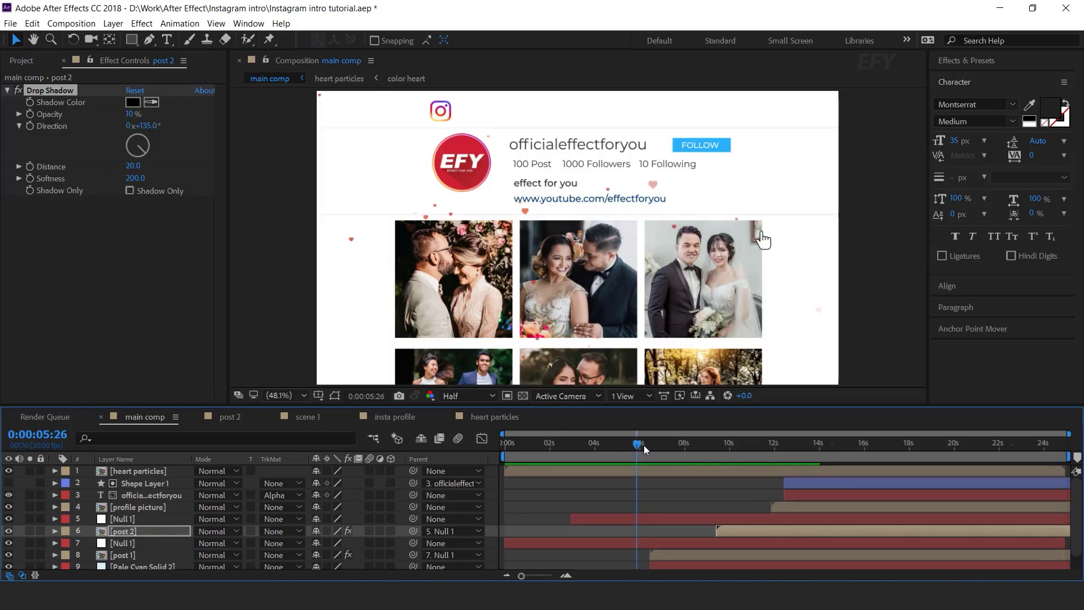
{"action": "key", "text": "space"}
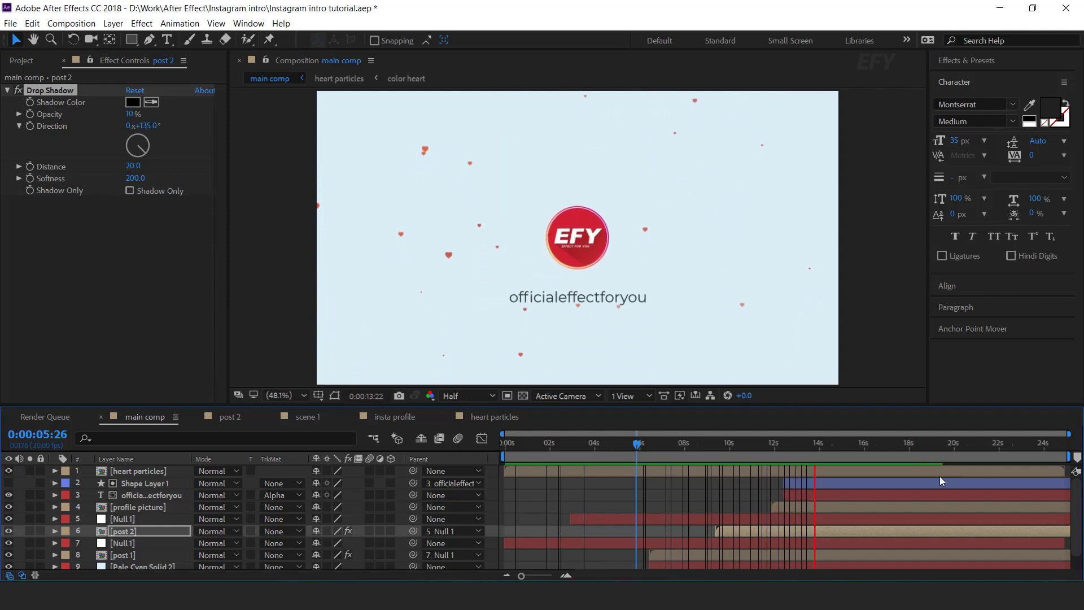
{"action": "left_click", "coordinate": [831, 446]}
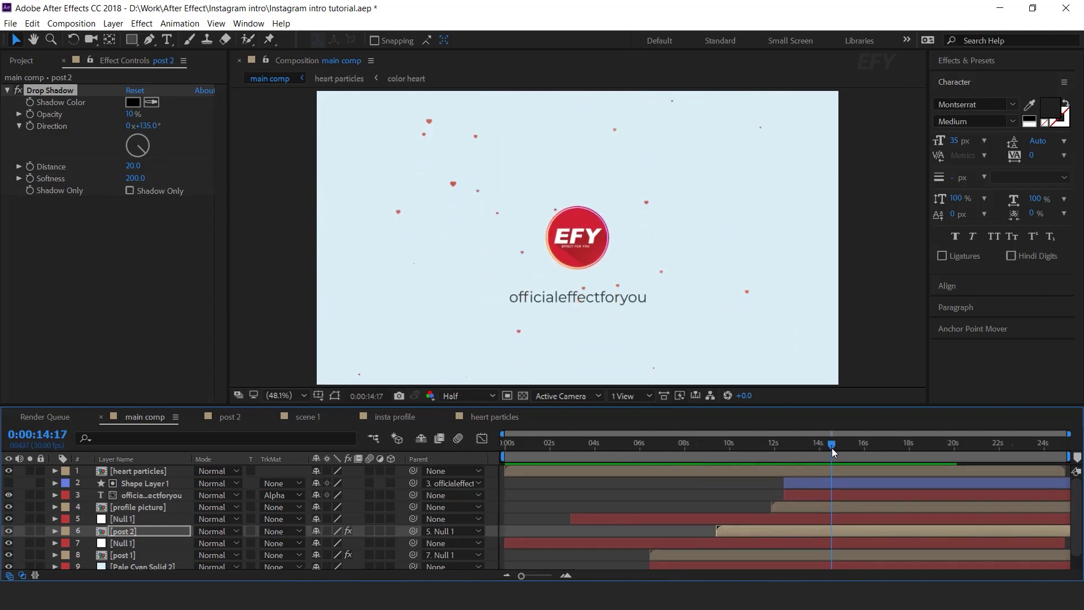
{"action": "left_click", "coordinate": [546, 492]}
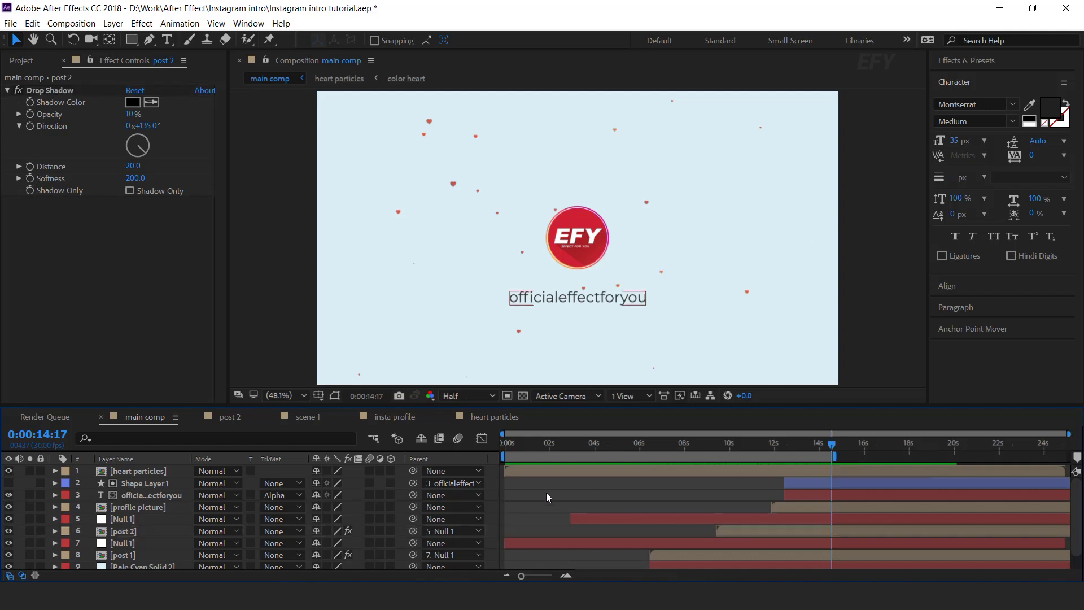